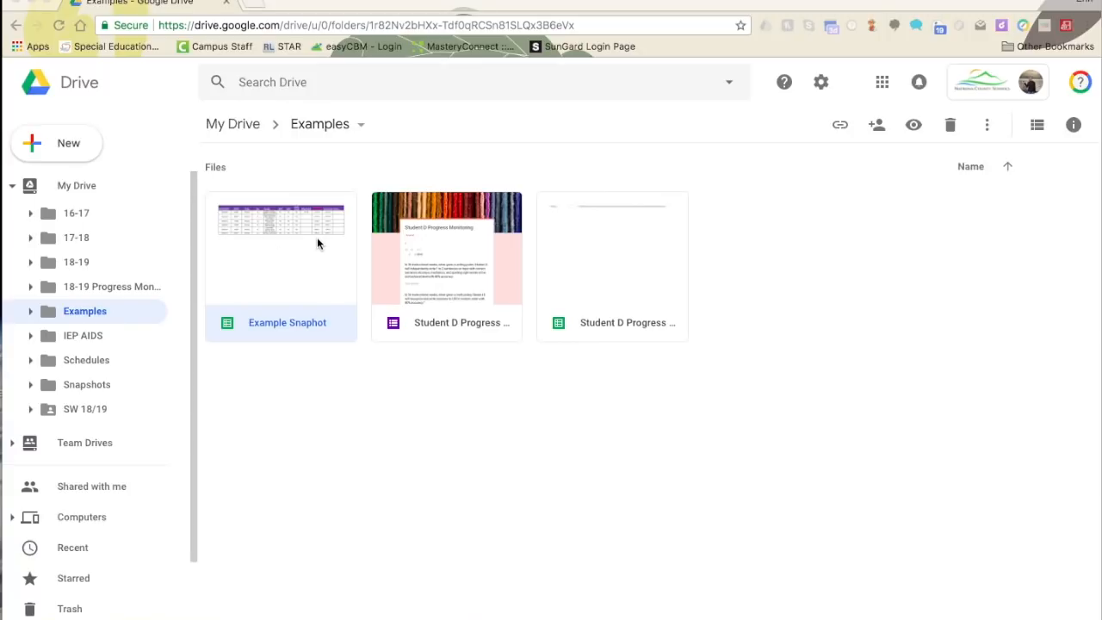
- Open the Example Snaphot file from the Examples folder in Google Sheets
{"action": "double_click", "coordinate": [245, 253]}
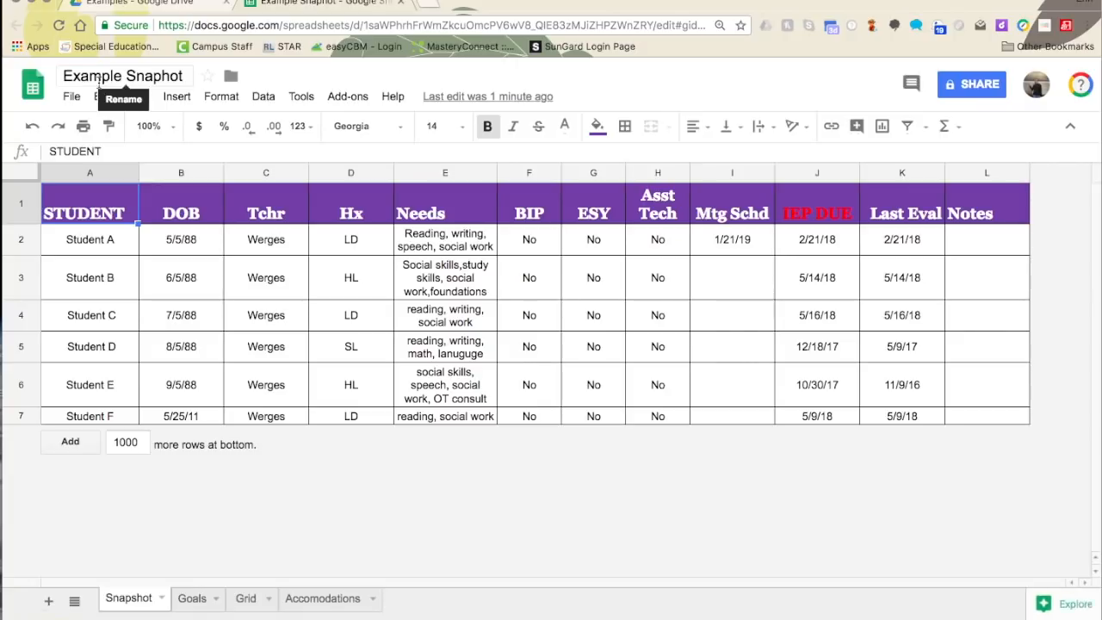
{"action": "left_click", "coordinate": [104, 213]}
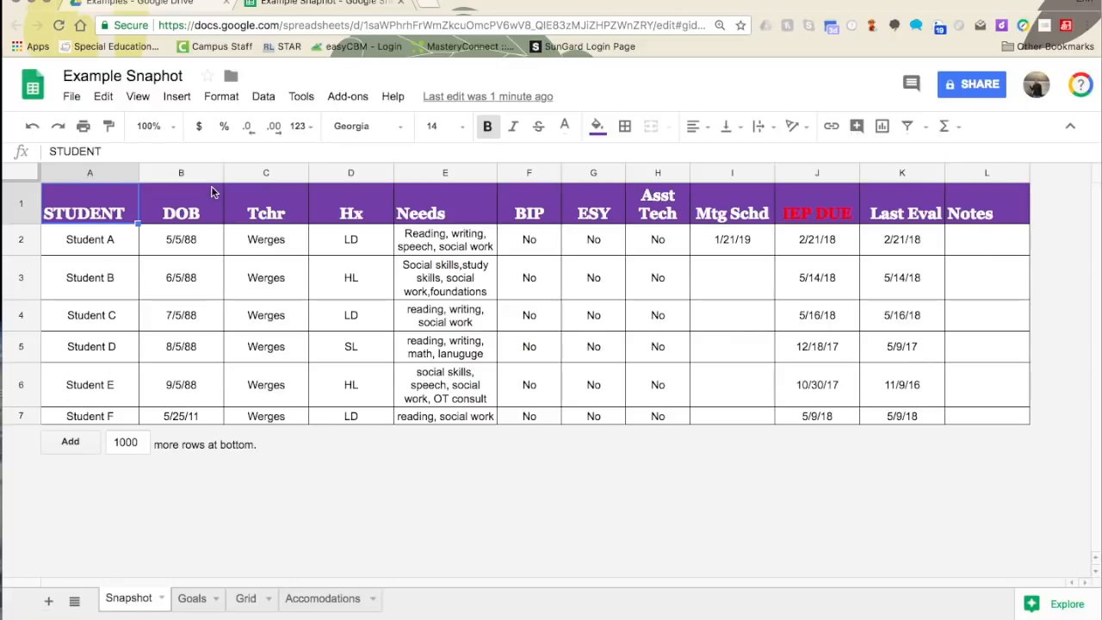
{"action": "left_click", "coordinate": [273, 244]}
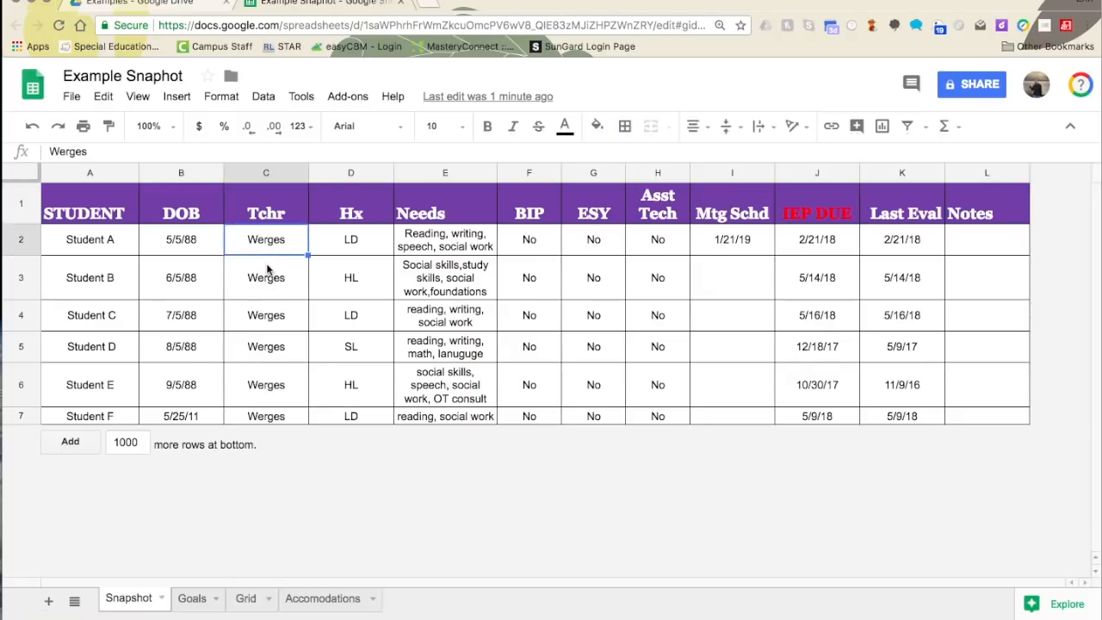
{"action": "left_click", "coordinate": [366, 213]}
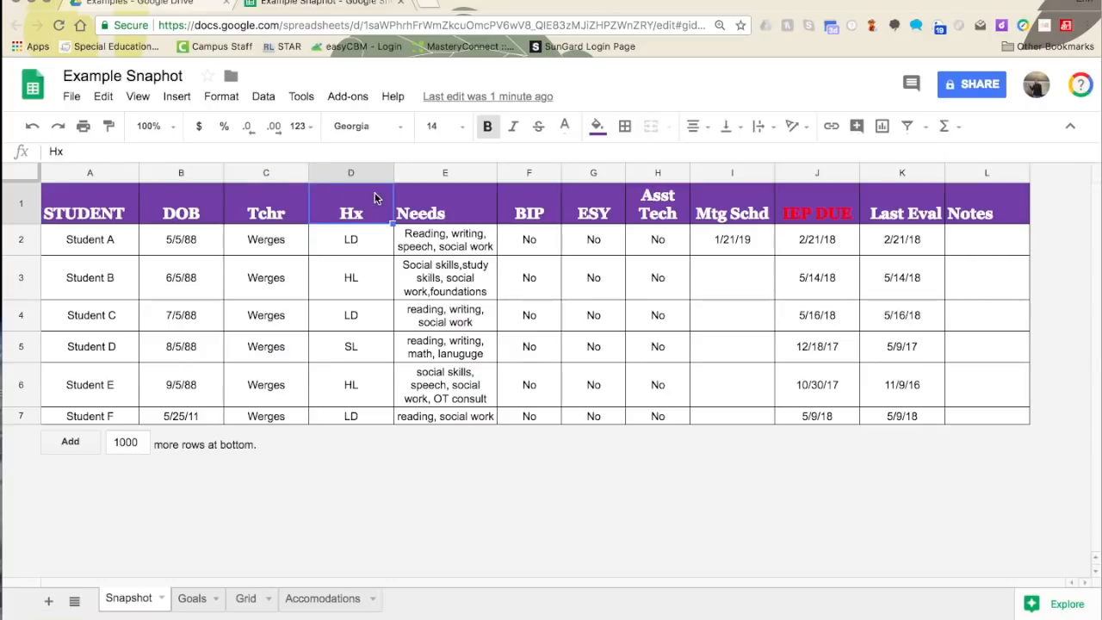
{"action": "left_click", "coordinate": [460, 214]}
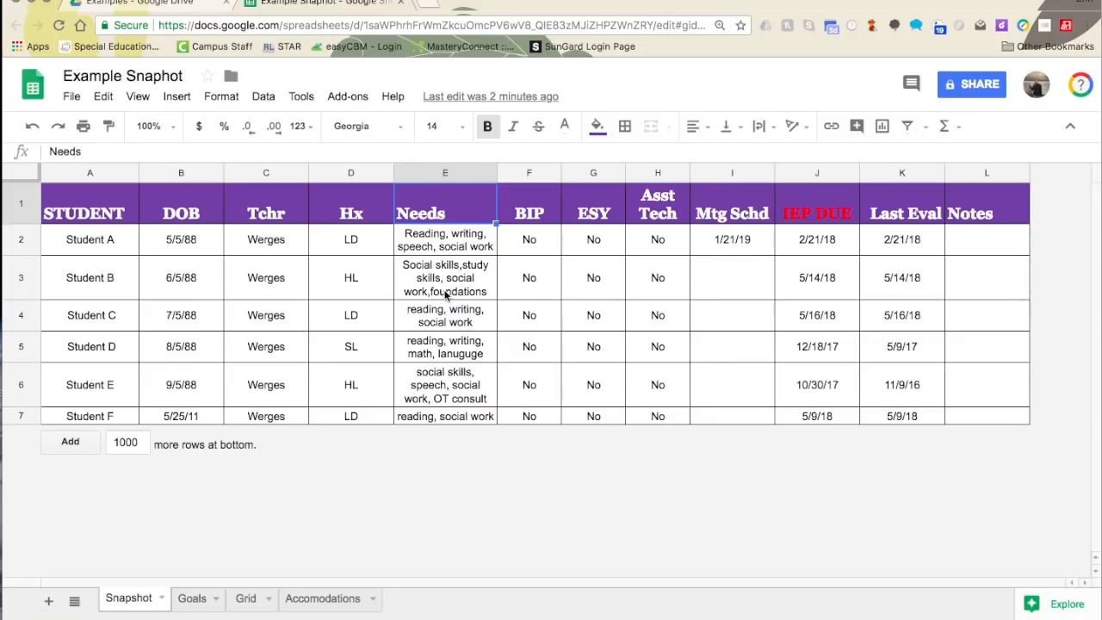
{"action": "left_click", "coordinate": [540, 207]}
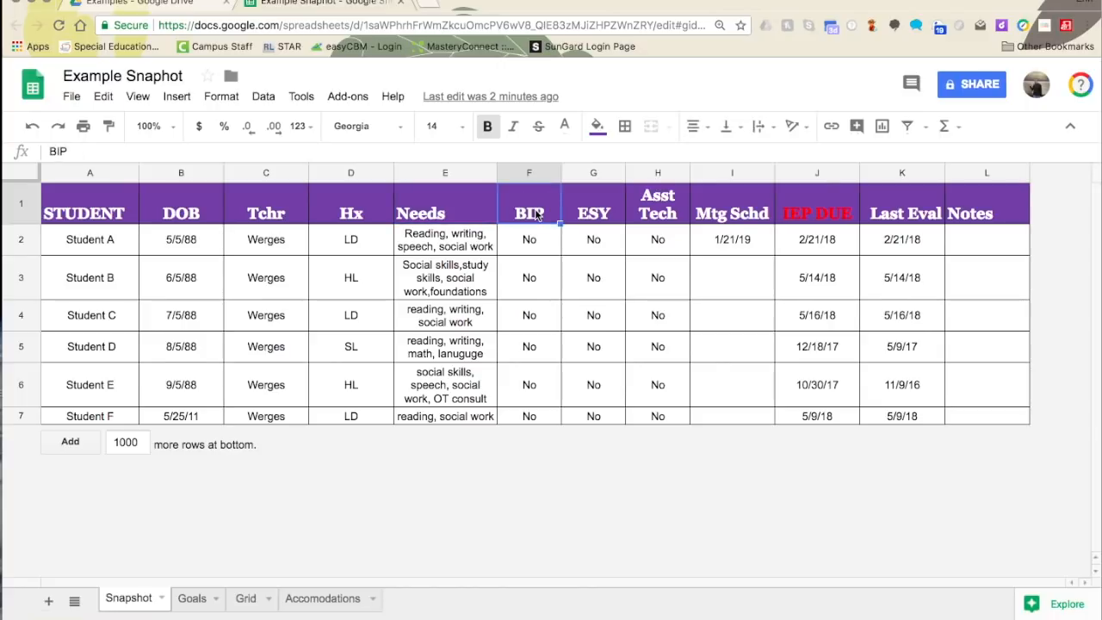
{"action": "left_click", "coordinate": [599, 217]}
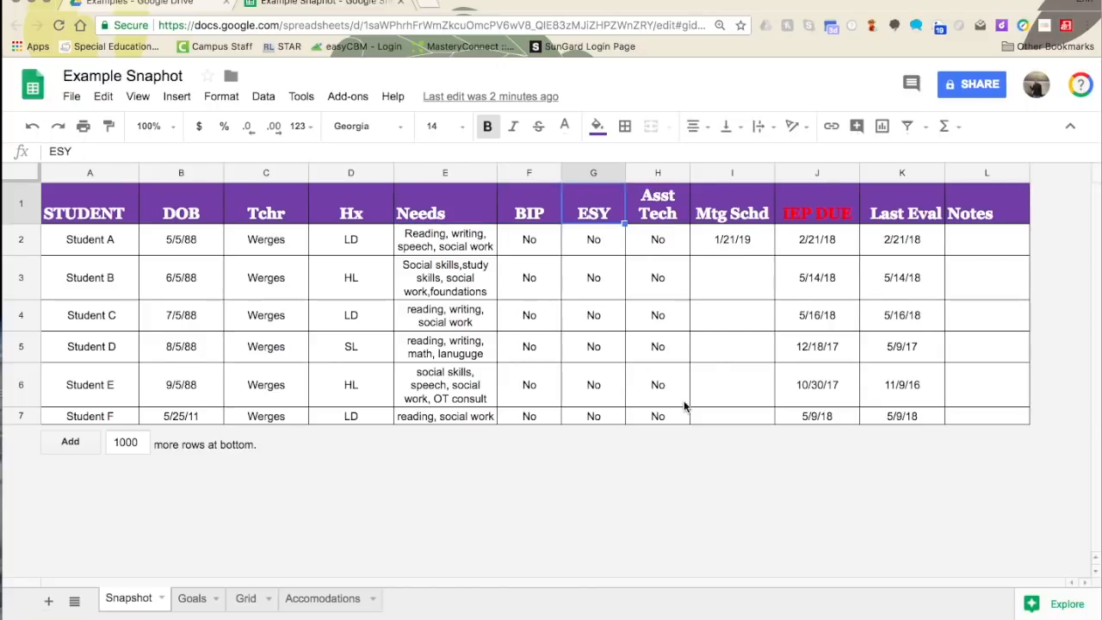
{"action": "left_click", "coordinate": [742, 248]}
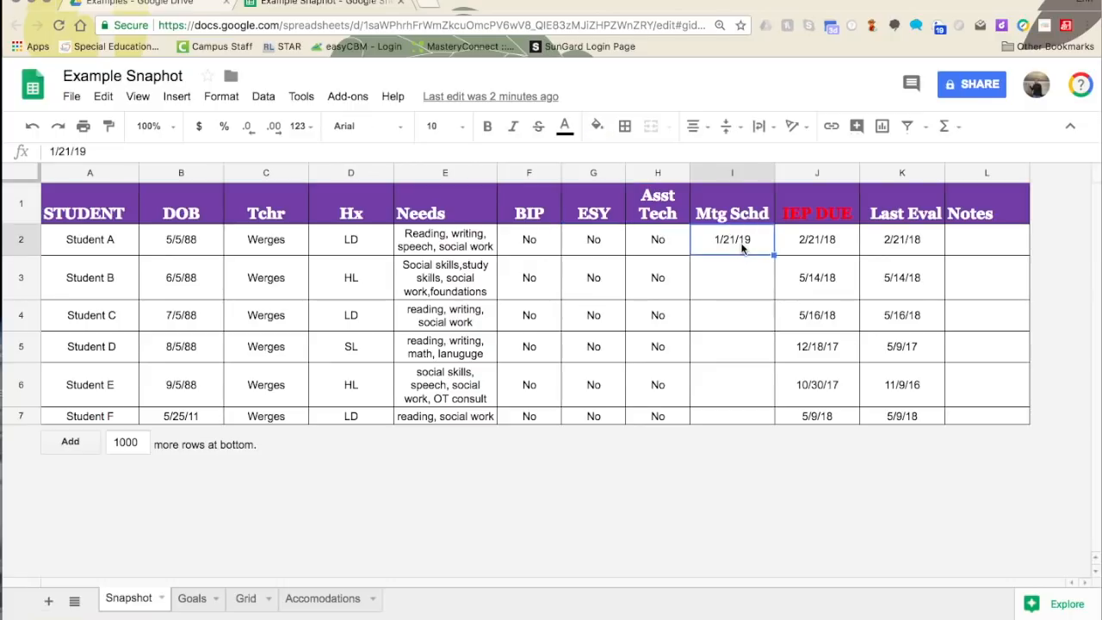
{"action": "left_click", "coordinate": [821, 241]}
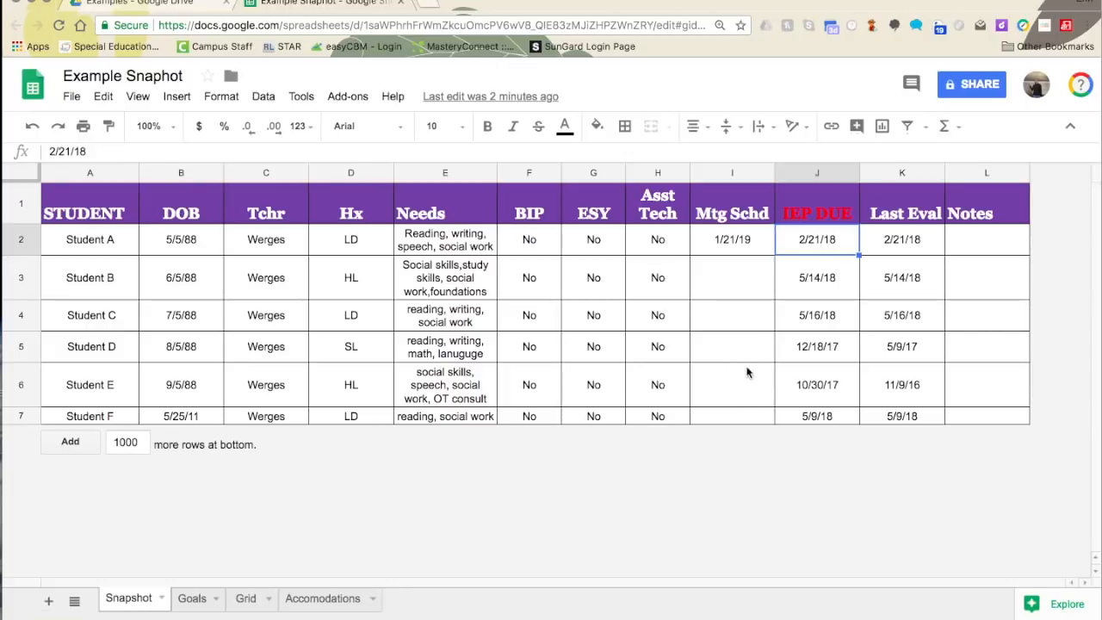
{"action": "left_click", "coordinate": [723, 250]}
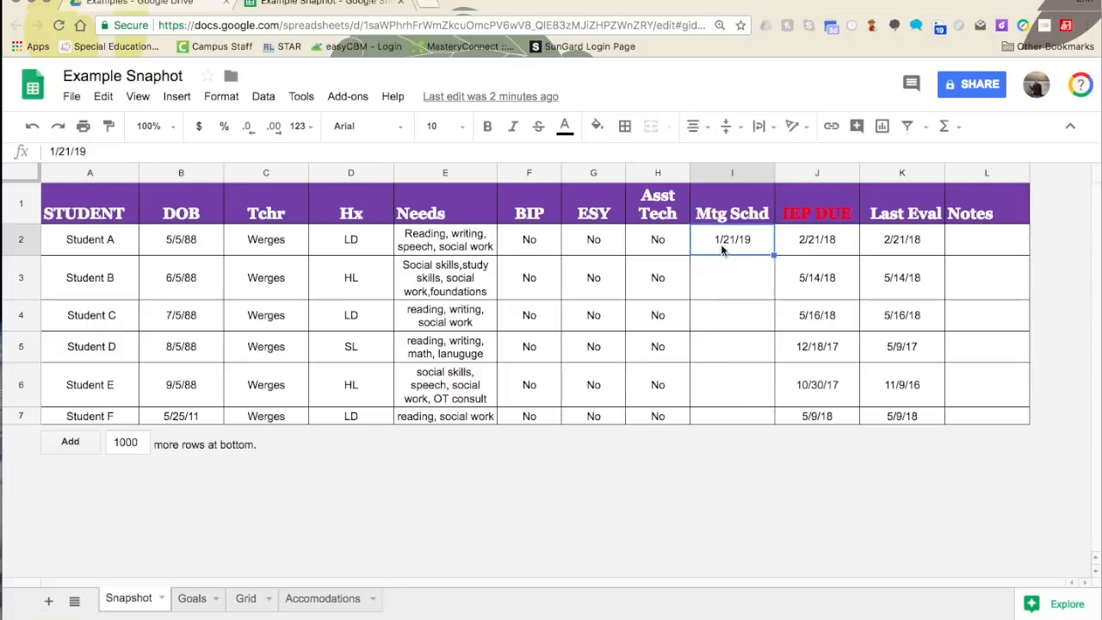
{"action": "left_click", "coordinate": [916, 215]}
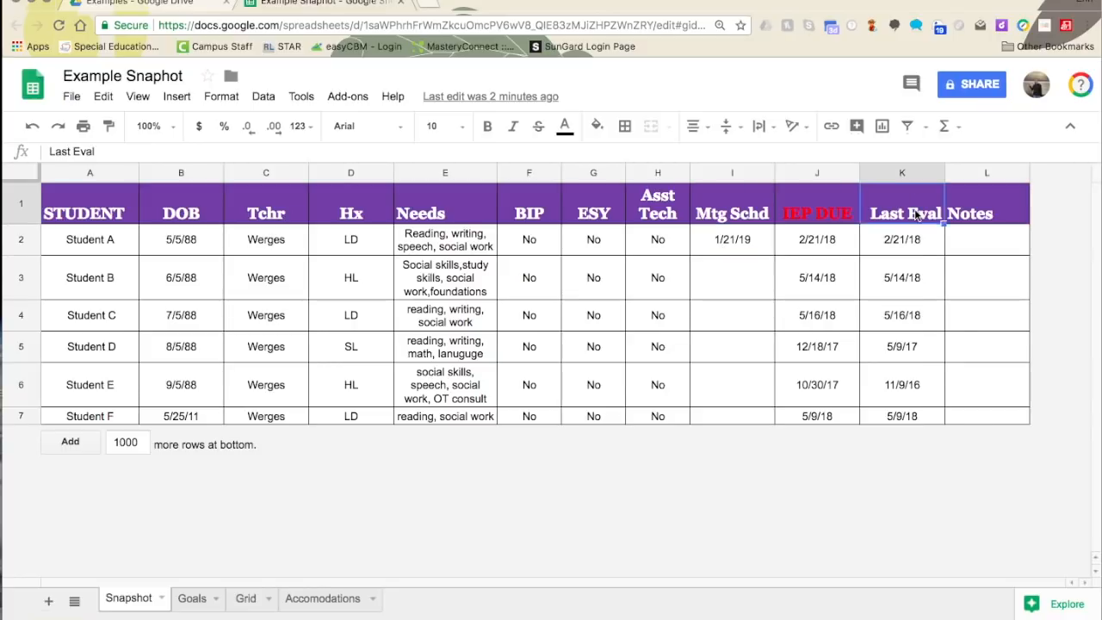
{"action": "right_click", "coordinate": [917, 215]}
{"action": "left_click", "coordinate": [908, 214]}
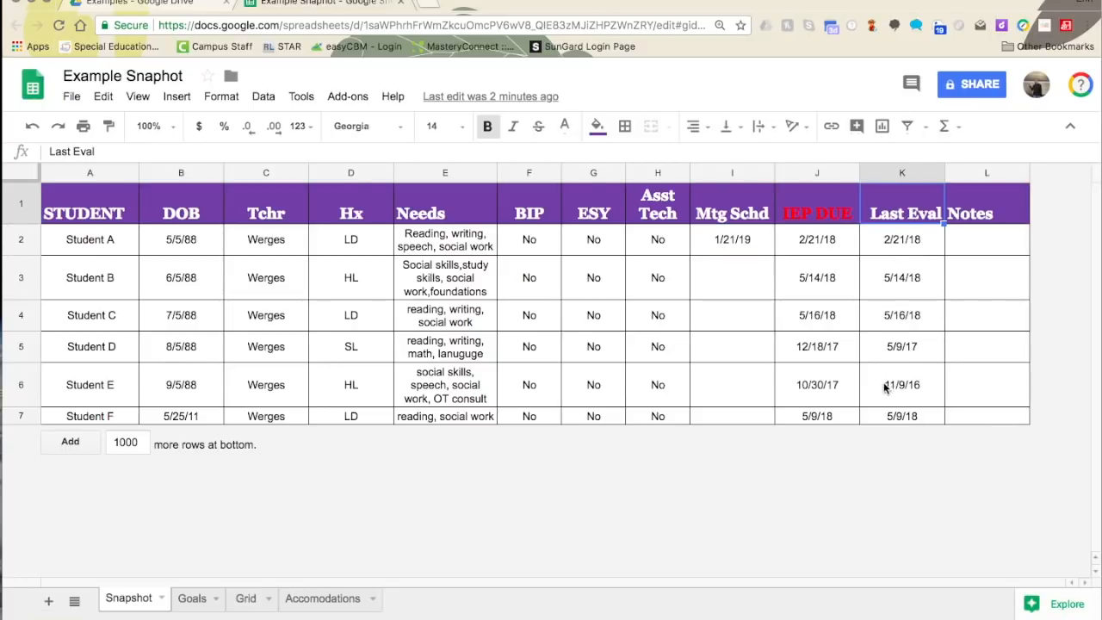
- Enter the note *amend 12/12/18 in Student E's Notes cell (L6), then show the Goals sheet
{"action": "left_click", "coordinate": [964, 391]}
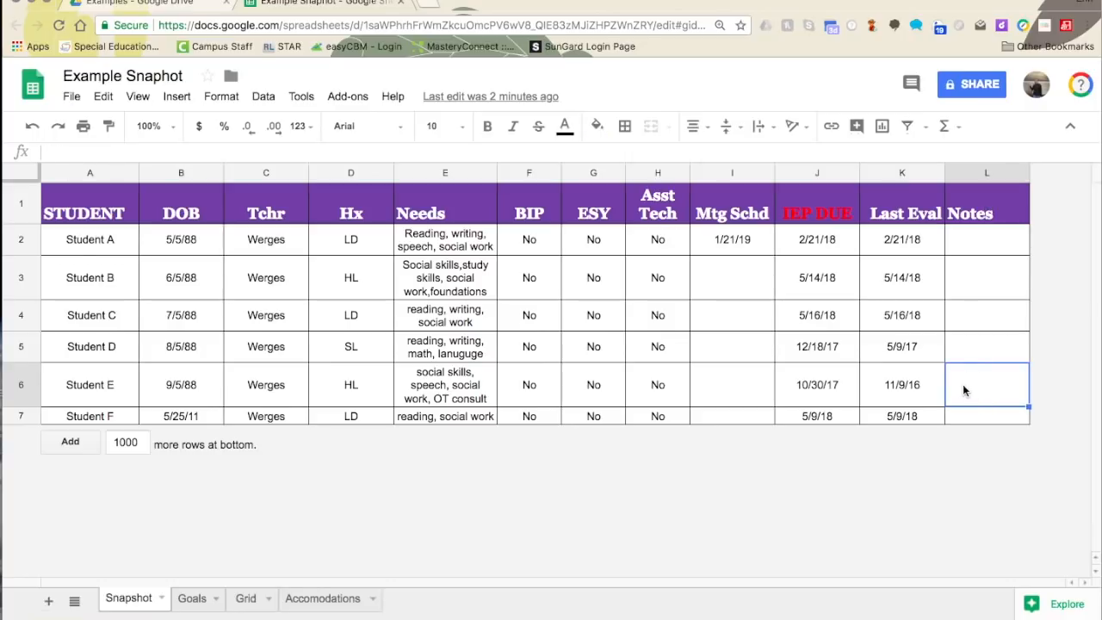
{"action": "type", "text": "*amend"}
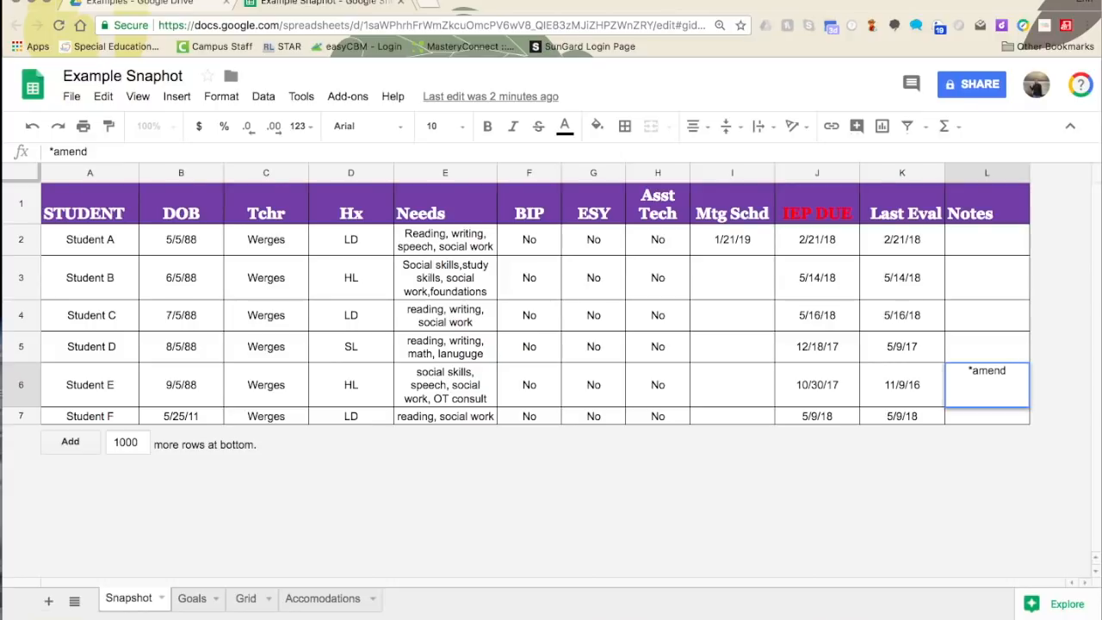
{"action": "type", "text": " 12/12/1"}
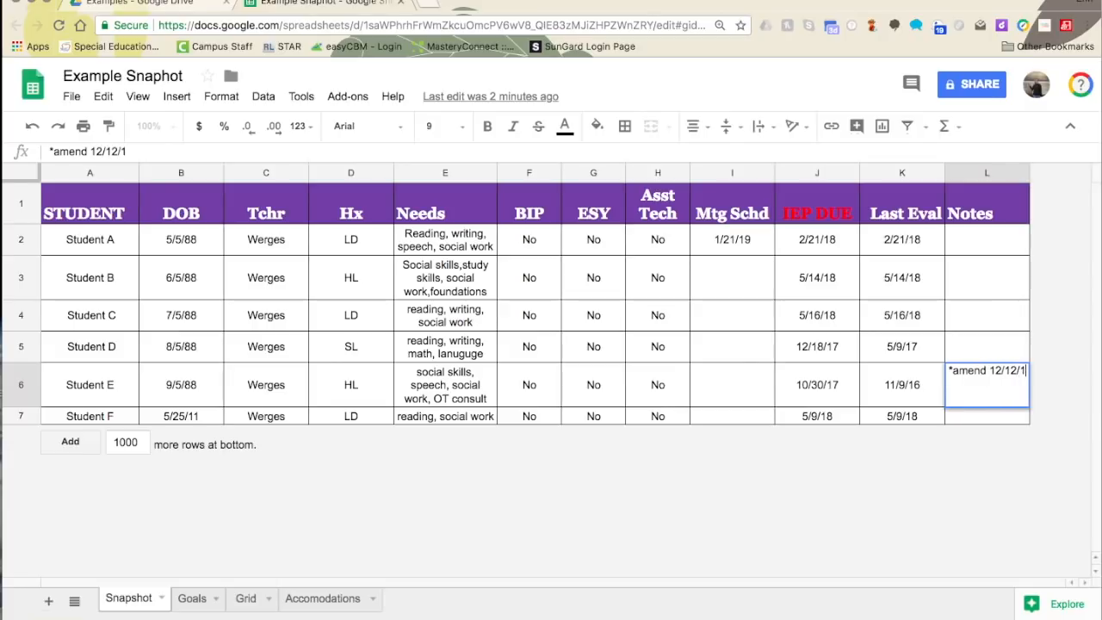
{"action": "type", "text": "8"}
{"action": "key", "text": "BackSpace"}
{"action": "type", "text": "8"}
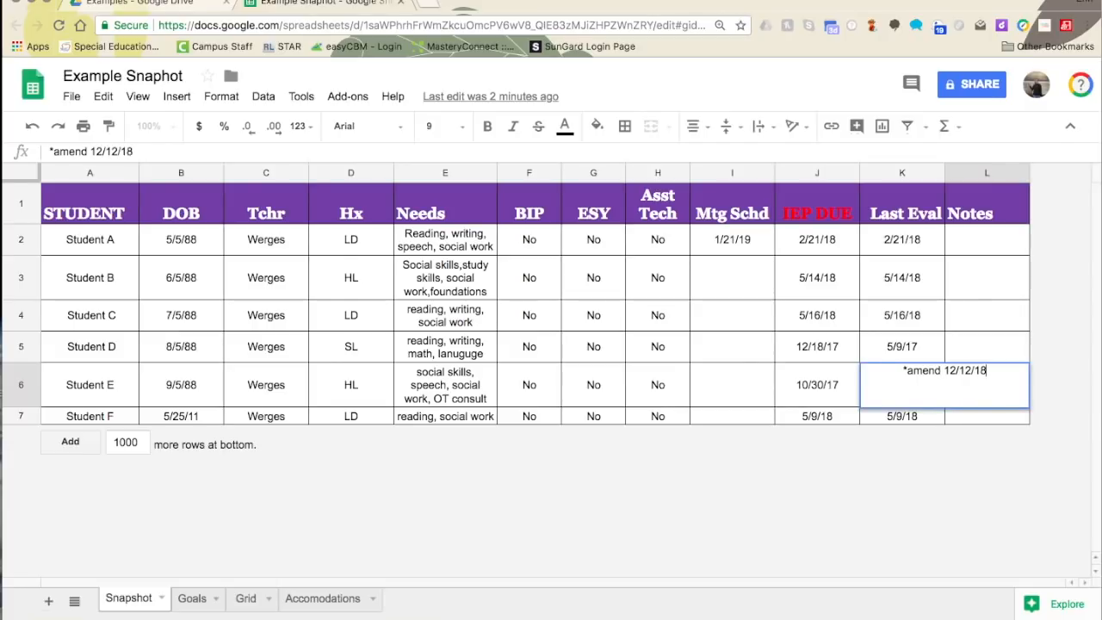
{"action": "key", "text": "Return"}
{"action": "left_click", "coordinate": [995, 395]}
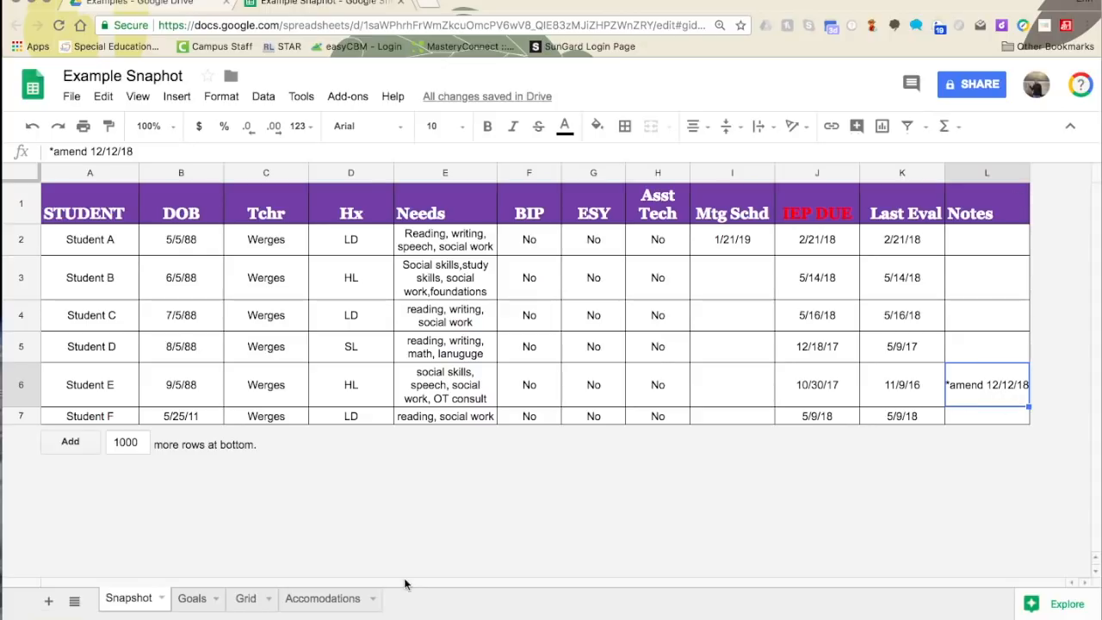
{"action": "left_click", "coordinate": [192, 598]}
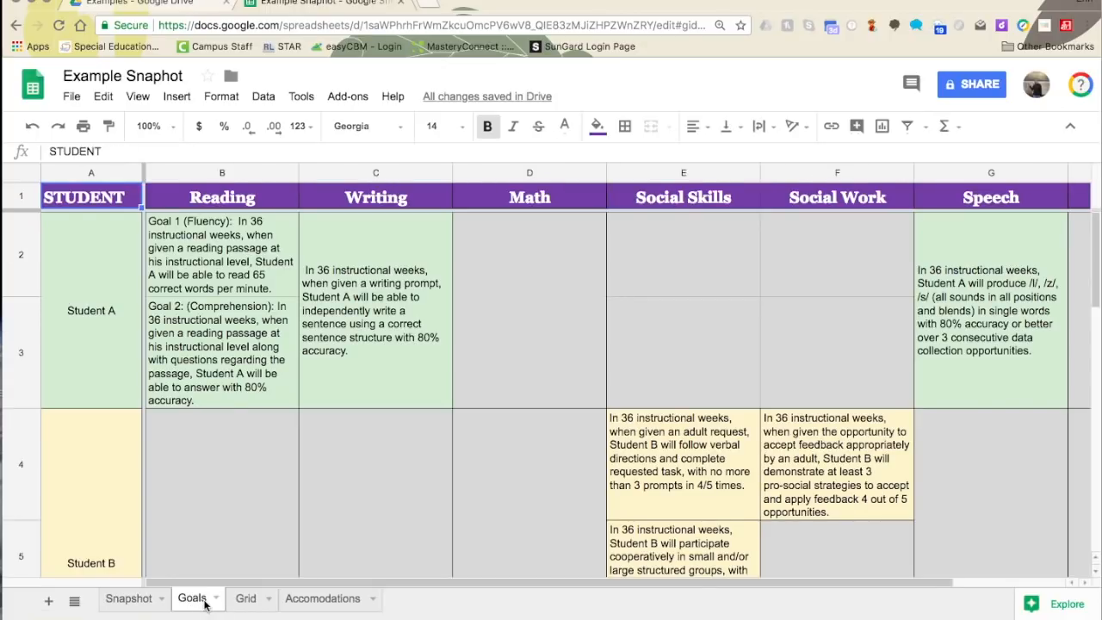
- Look across Student A's row on the Goals sheet, then show the Grid sheet
{"action": "left_click", "coordinate": [129, 313]}
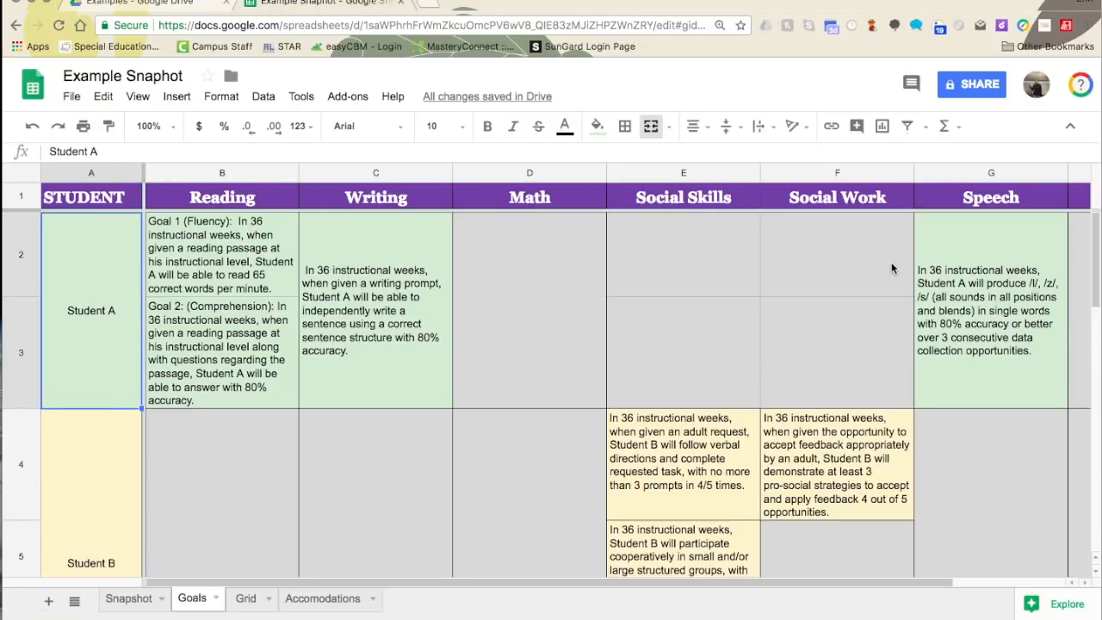
{"action": "left_click_drag", "start_coordinate": [654, 580], "coordinate": [784, 560]}
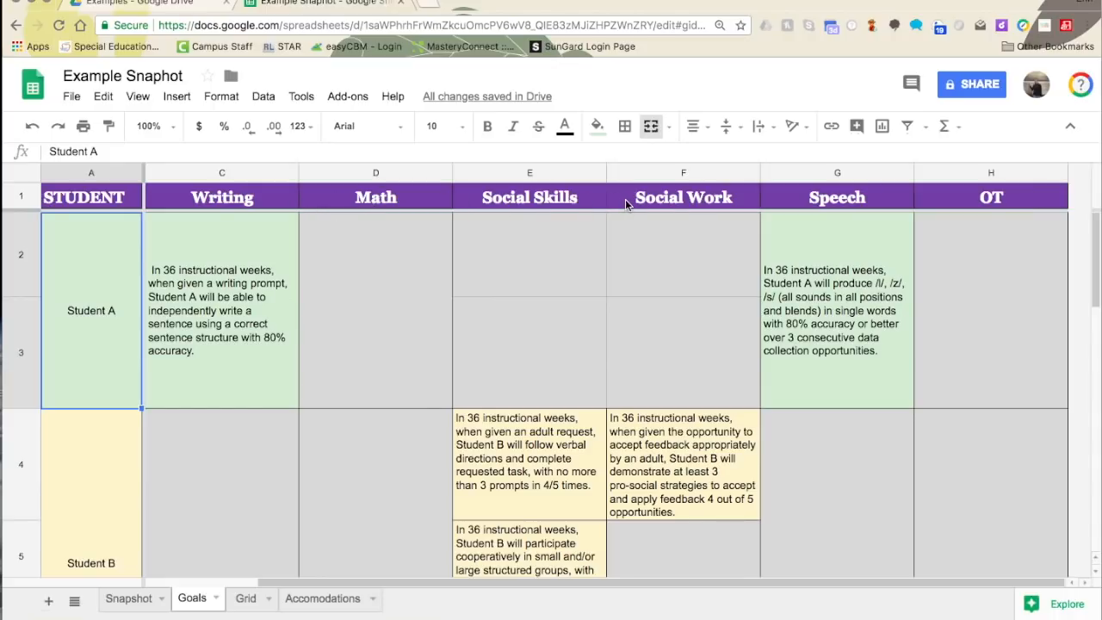
{"action": "left_click_drag", "start_coordinate": [323, 582], "coordinate": [188, 578]}
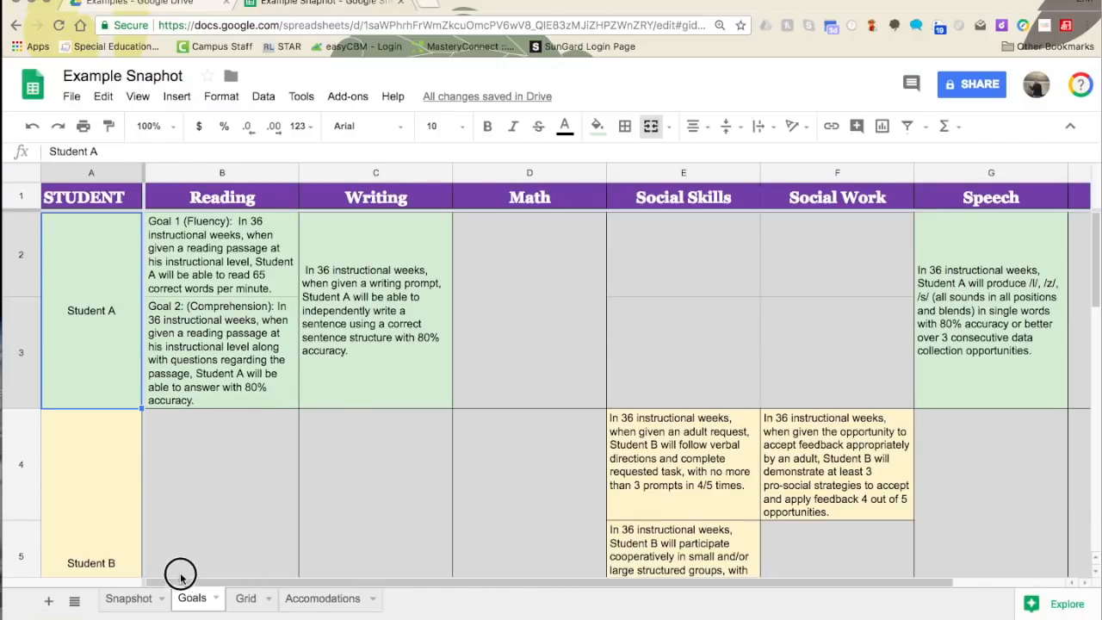
{"action": "left_click", "coordinate": [246, 598]}
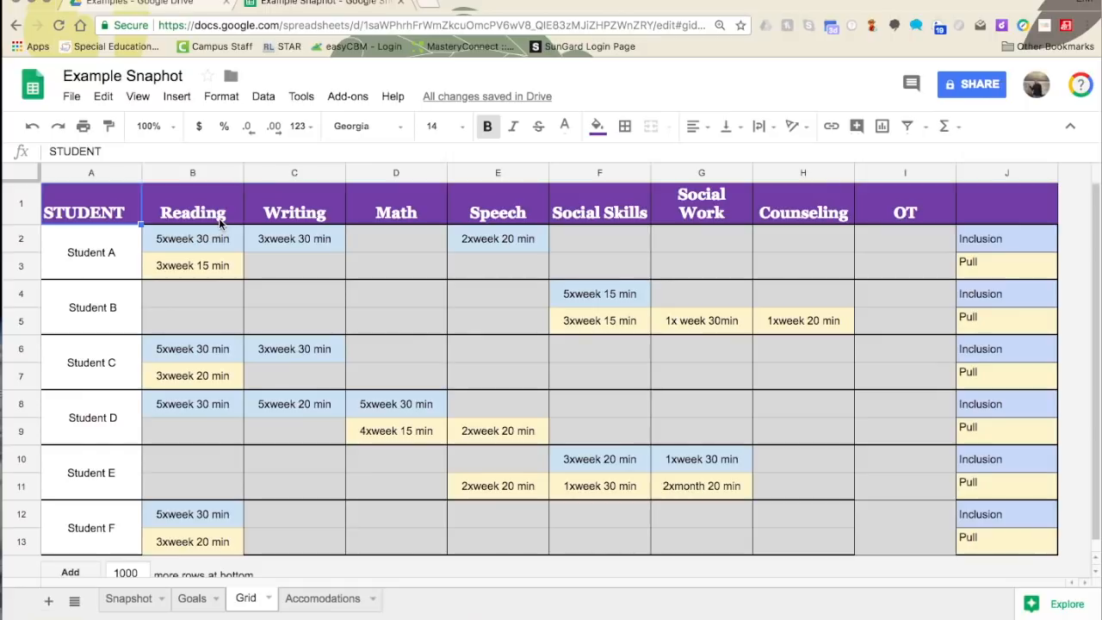
- Check Student A's Inclusion and Pull labels in column J, then show the Accomodations sheet
{"action": "left_click", "coordinate": [988, 243]}
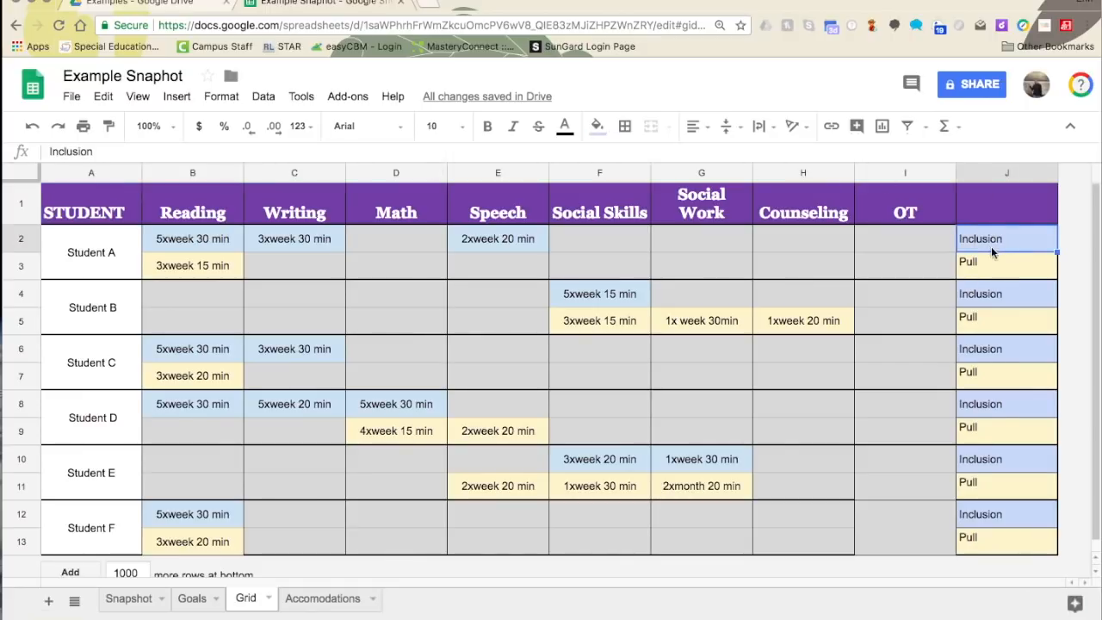
{"action": "left_click", "coordinate": [990, 267]}
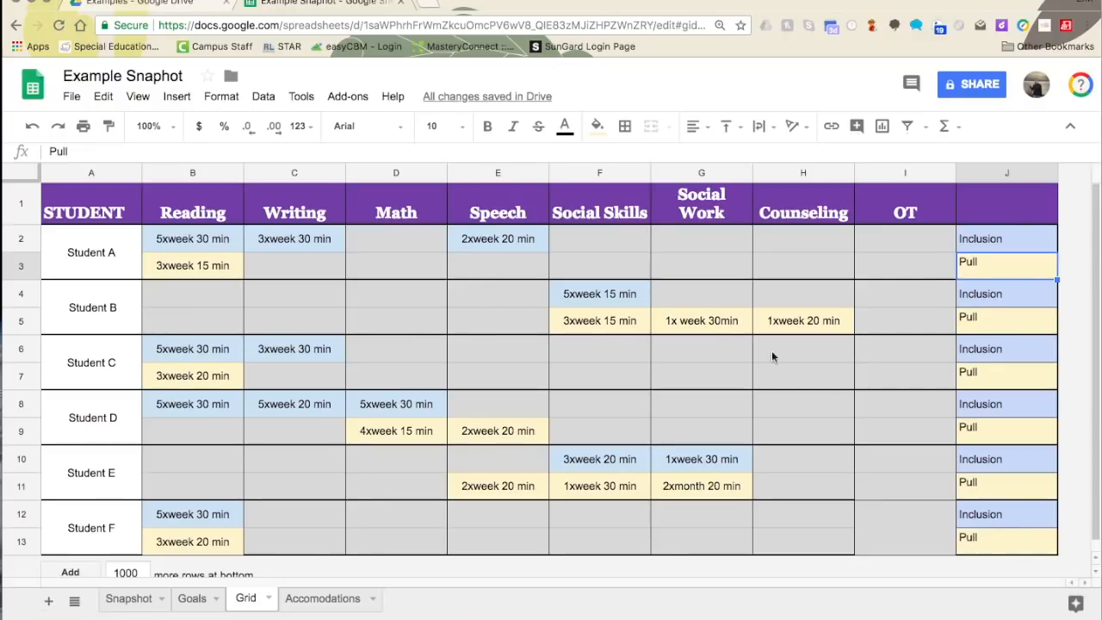
{"action": "left_click", "coordinate": [309, 599]}
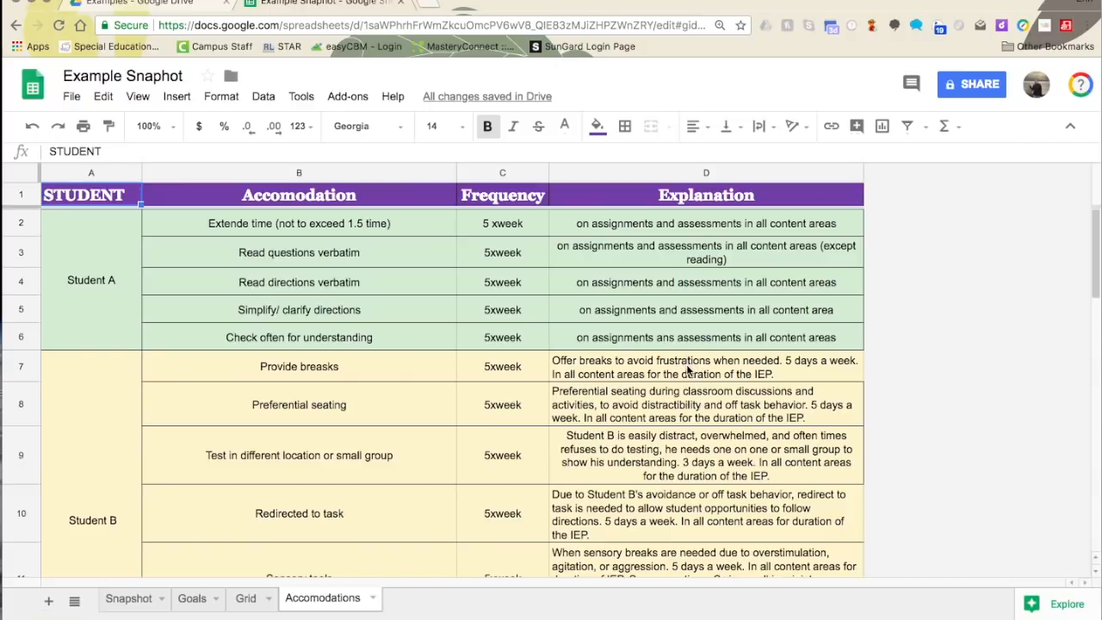
- From the Goals sheet, follow Student D's link to their progress monitoring form
{"action": "scroll", "coordinate": [687, 367], "scroll_direction": "down", "scroll_amount": 1}
{"action": "scroll", "coordinate": [417, 430], "scroll_direction": "down", "scroll_amount": 5}
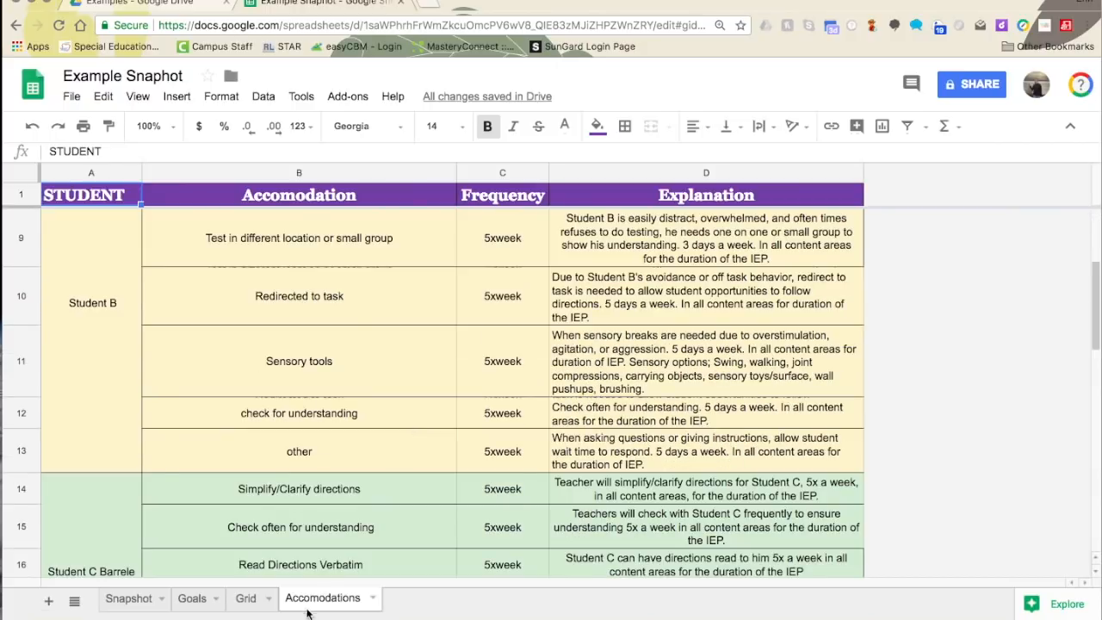
{"action": "left_click", "coordinate": [142, 600]}
{"action": "left_click", "coordinate": [319, 597]}
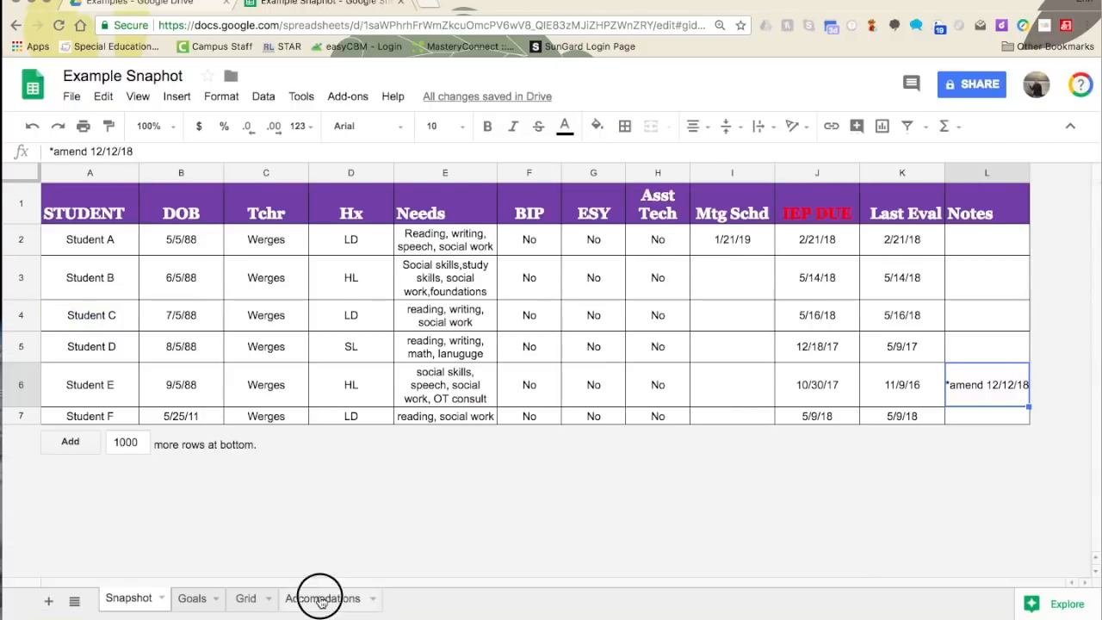
{"action": "left_click", "coordinate": [191, 608]}
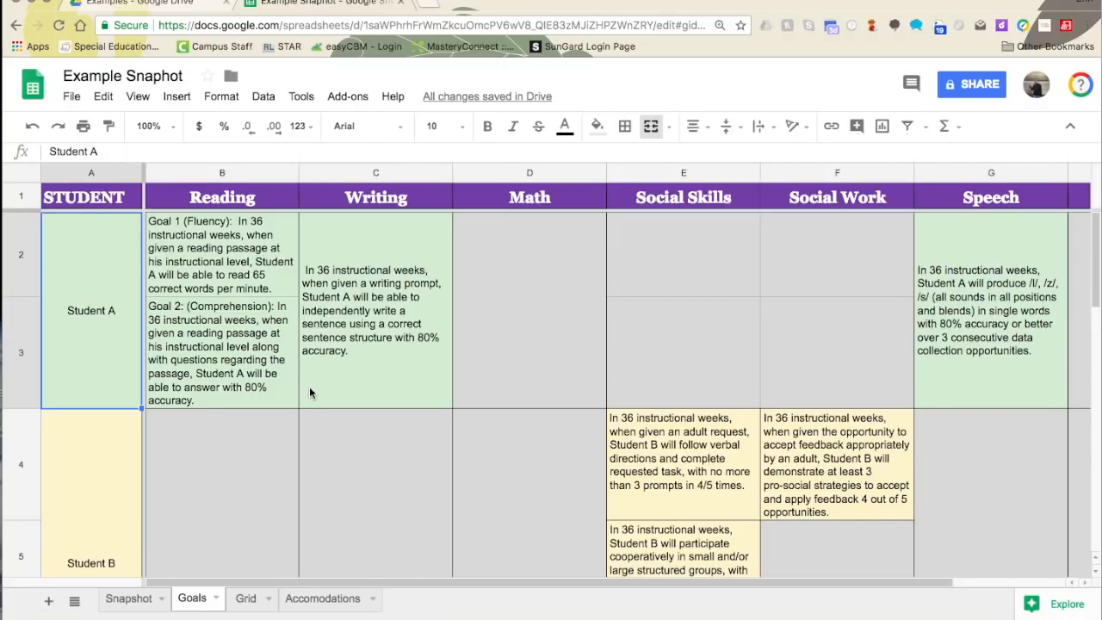
{"action": "scroll", "coordinate": [259, 396], "scroll_direction": "down", "scroll_amount": 5}
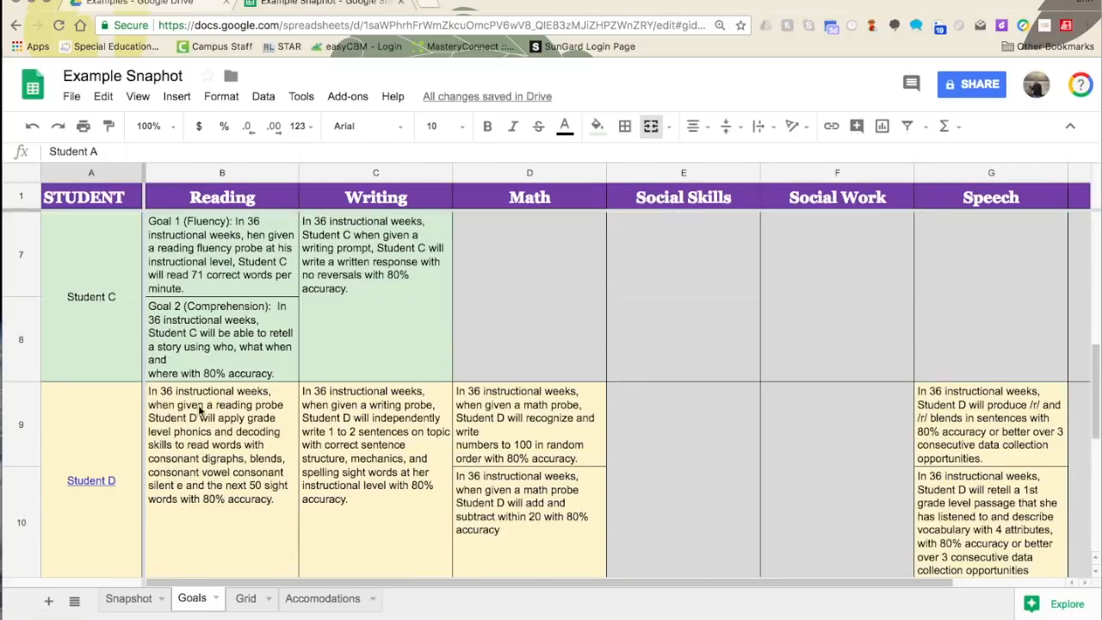
{"action": "left_click", "coordinate": [89, 484]}
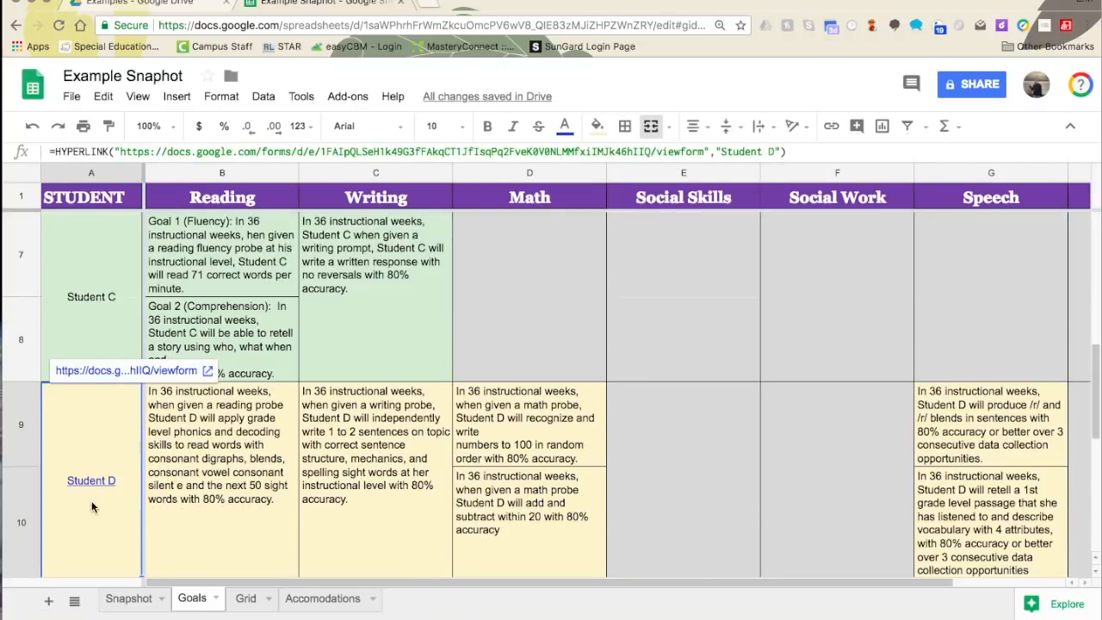
{"action": "left_click", "coordinate": [85, 372]}
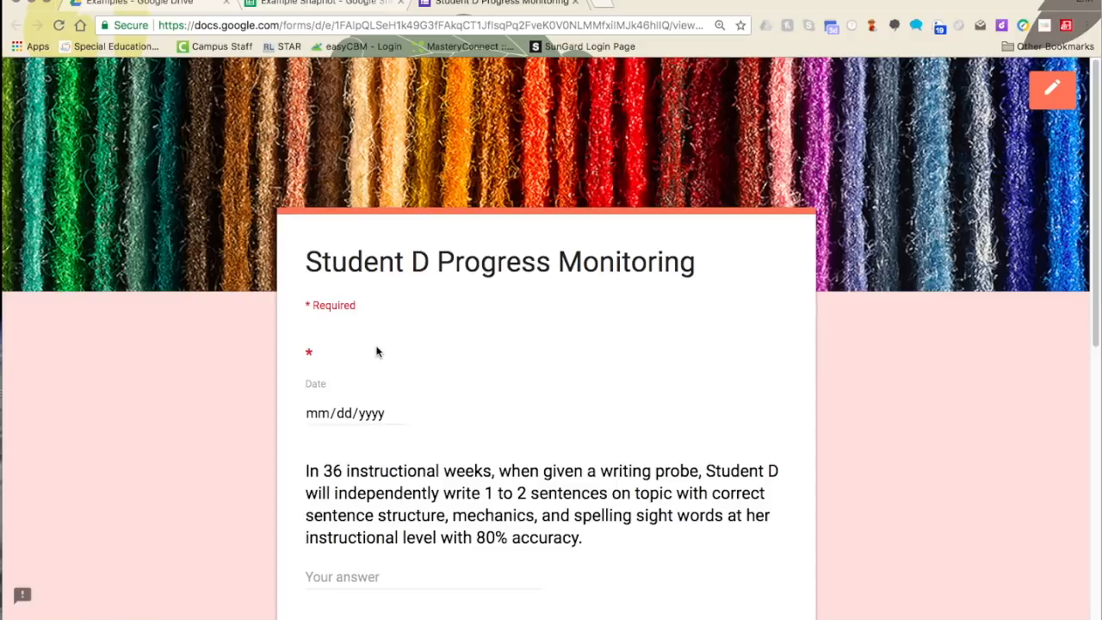
- Set the form's Date answer to September 4, 2018
{"action": "scroll", "coordinate": [373, 351], "scroll_direction": "down", "scroll_amount": 1}
{"action": "scroll", "coordinate": [370, 353], "scroll_direction": "down", "scroll_amount": 1}
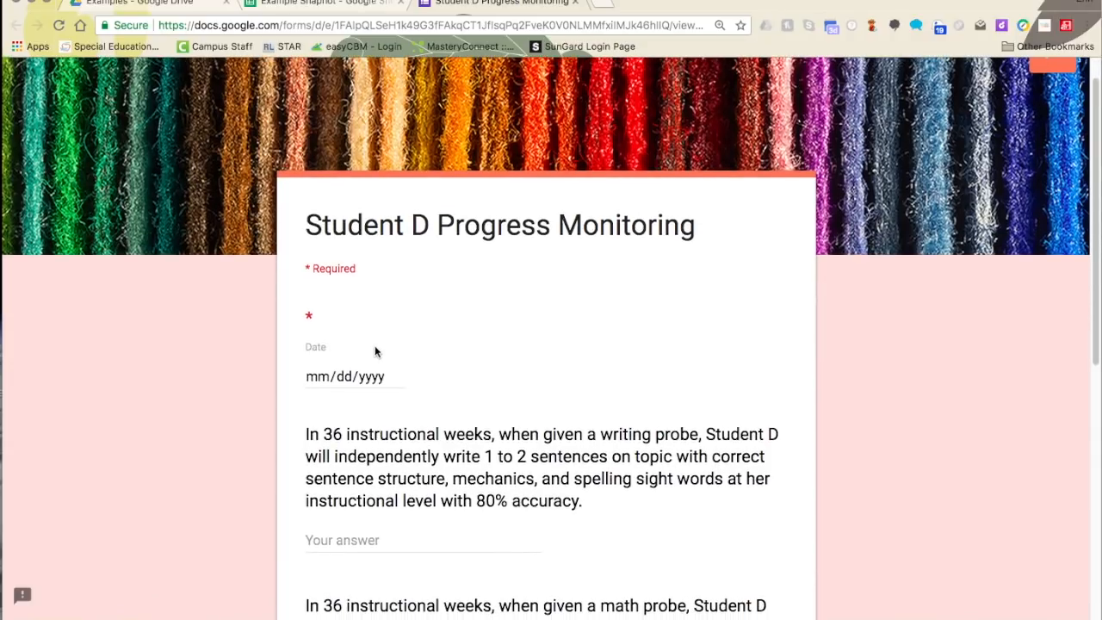
{"action": "scroll", "coordinate": [370, 389], "scroll_direction": "down", "scroll_amount": 1}
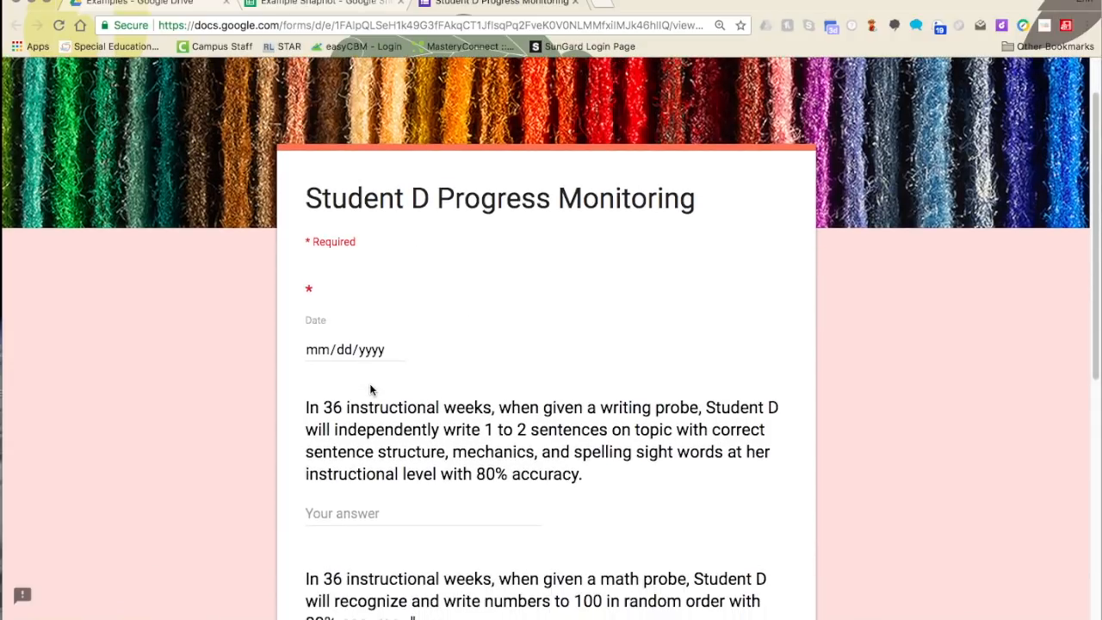
{"action": "left_click", "coordinate": [372, 349]}
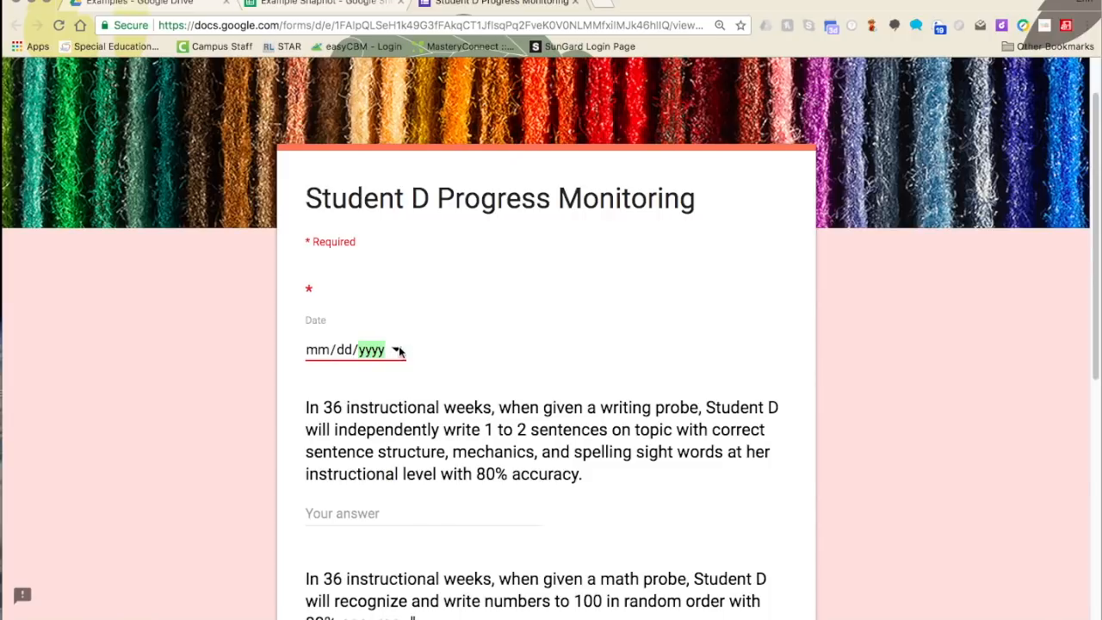
{"action": "left_click", "coordinate": [397, 349]}
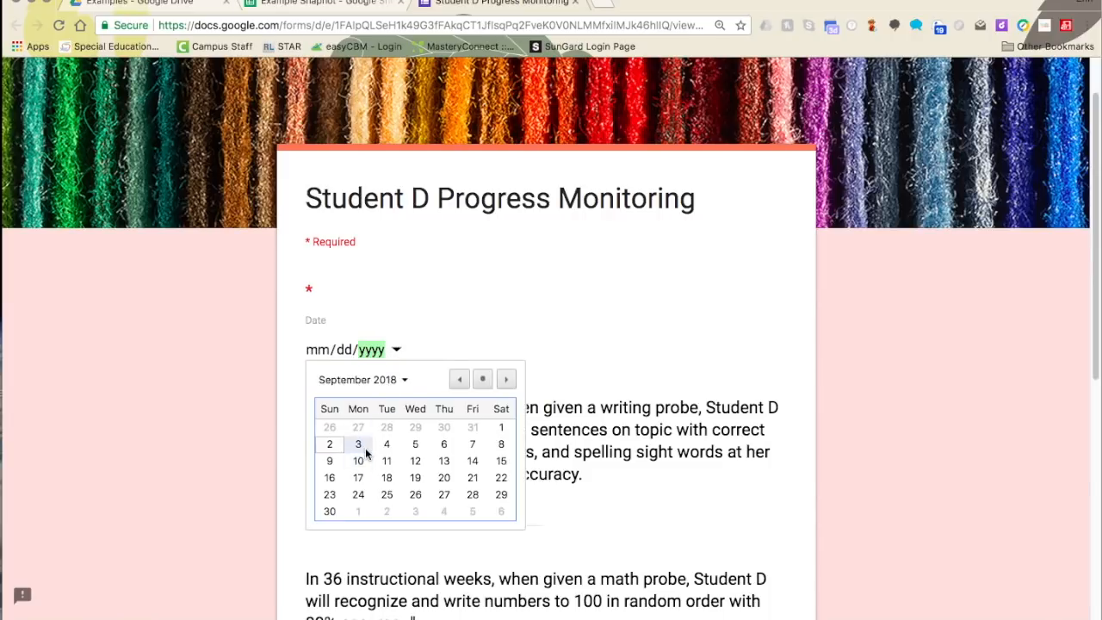
{"action": "left_click", "coordinate": [387, 444]}
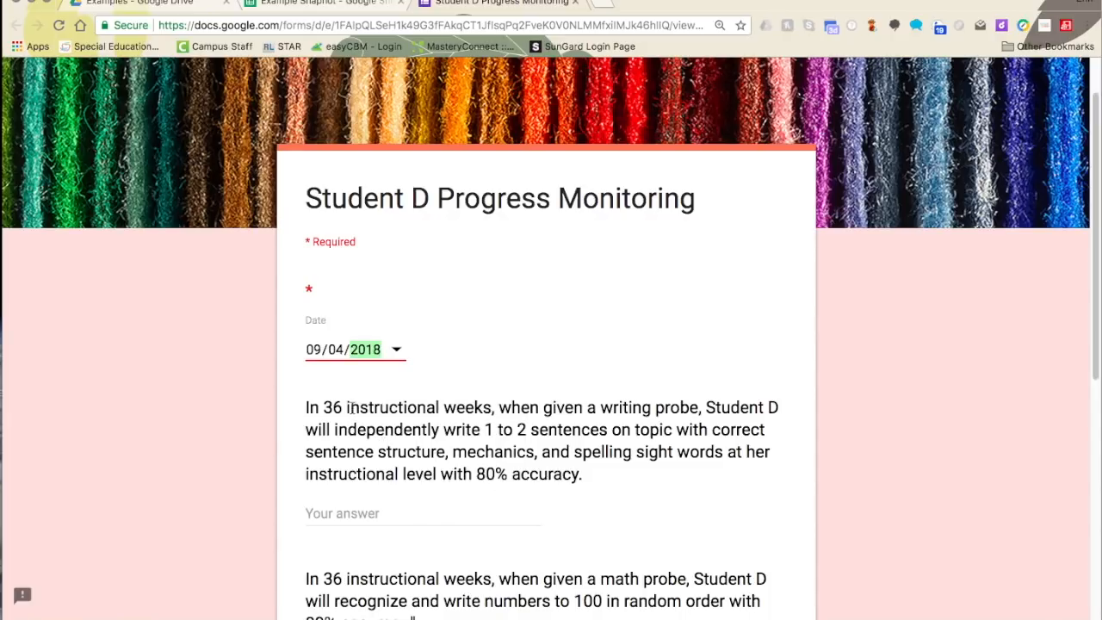
- Answer the writing, numbers-to-100 and add/subtract goals with 34%, 76% and 56%
{"action": "scroll", "coordinate": [352, 415], "scroll_direction": "down", "scroll_amount": 1}
{"action": "scroll", "coordinate": [351, 416], "scroll_direction": "down", "scroll_amount": 1}
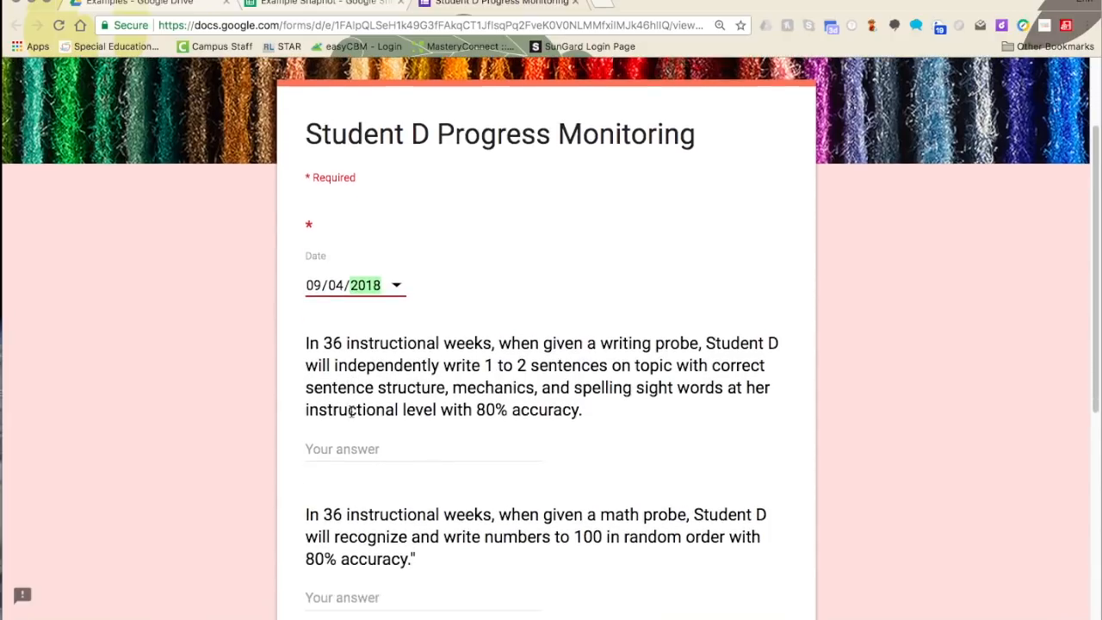
{"action": "left_click", "coordinate": [478, 446]}
{"action": "type", "text": "34"}
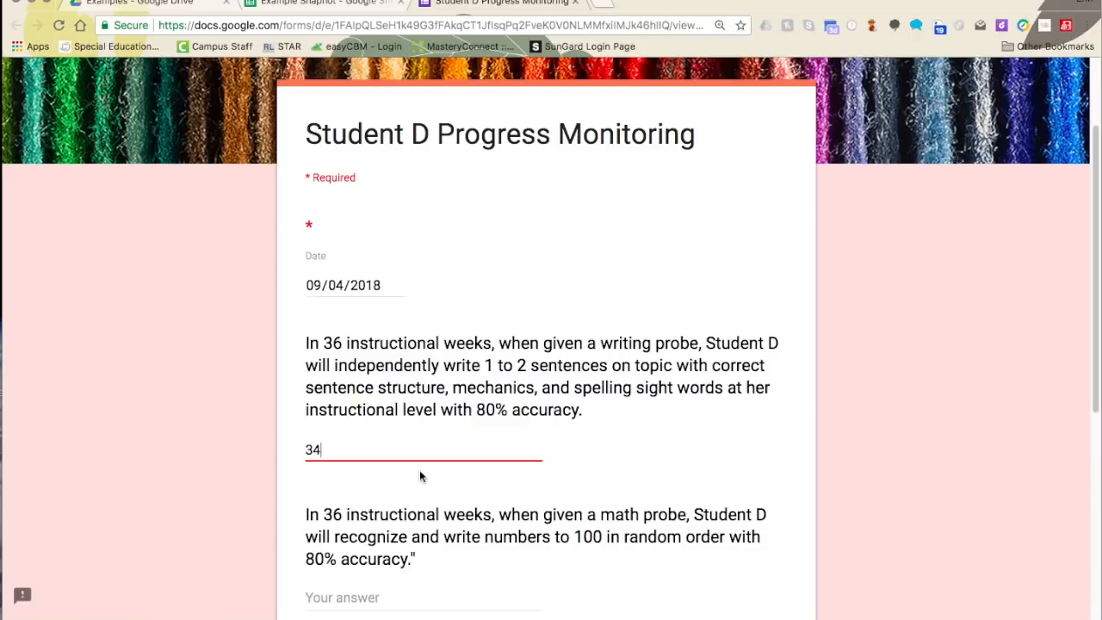
{"action": "type", "text": "%"}
{"action": "scroll", "coordinate": [419, 471], "scroll_direction": "down", "scroll_amount": 4}
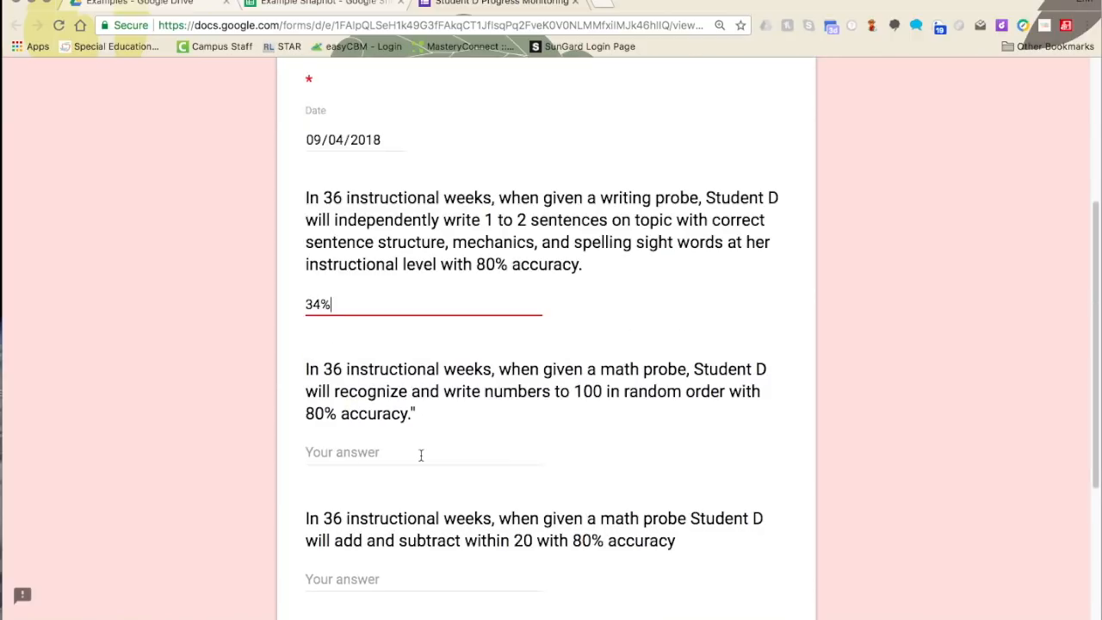
{"action": "left_click", "coordinate": [411, 460]}
{"action": "type", "text": "76"}
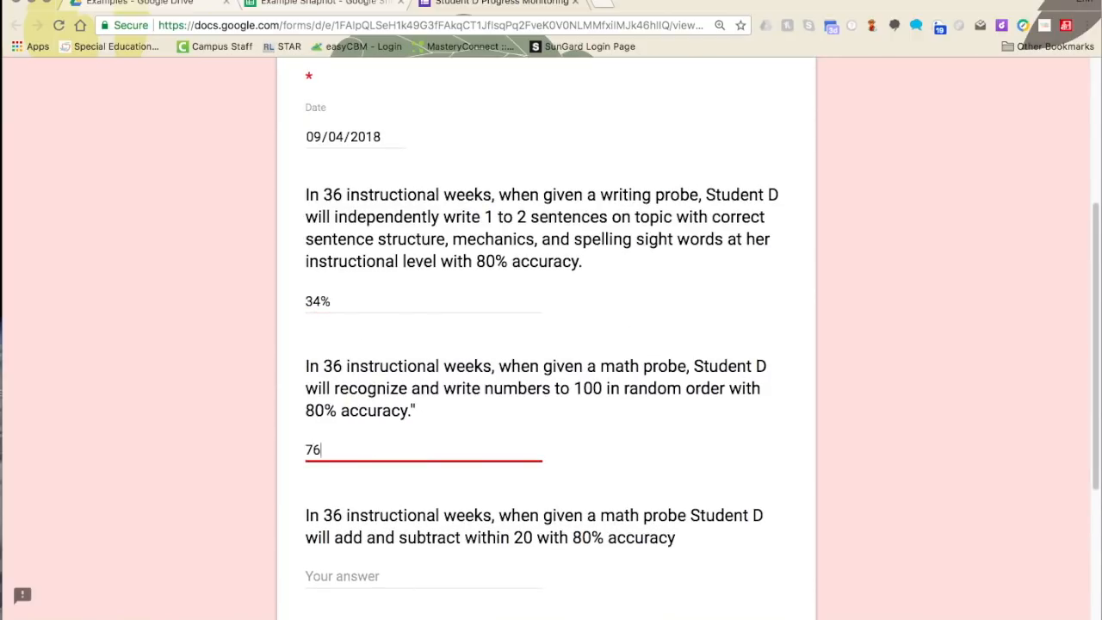
{"action": "scroll", "coordinate": [413, 462], "scroll_direction": "down", "scroll_amount": 1}
{"action": "left_click", "coordinate": [329, 559]}
{"action": "type", "text": "%"}
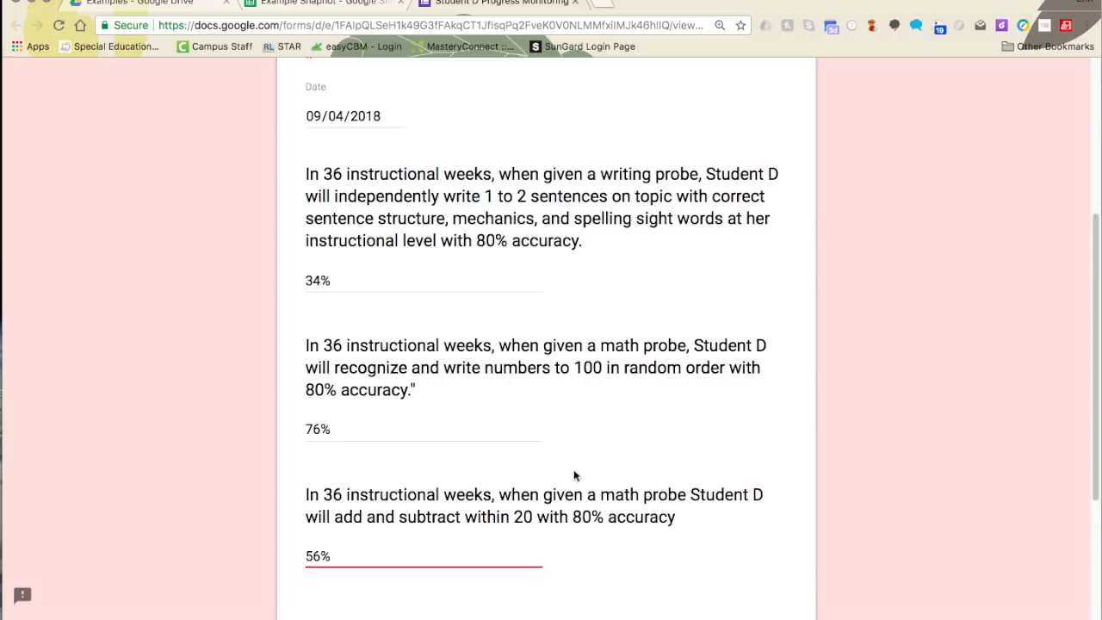
- Submit the response and open the Student D Progress responses spreadsheet from Drive
{"action": "scroll", "coordinate": [390, 299], "scroll_direction": "down", "scroll_amount": 1}
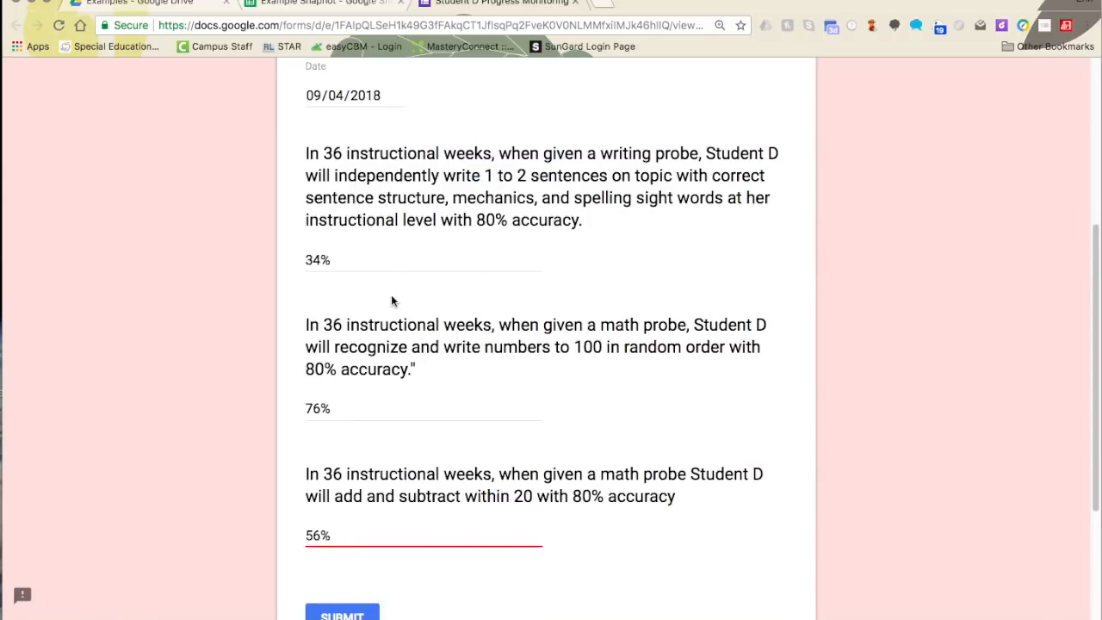
{"action": "scroll", "coordinate": [343, 616], "scroll_direction": "down", "scroll_amount": 1}
{"action": "left_click", "coordinate": [342, 613]}
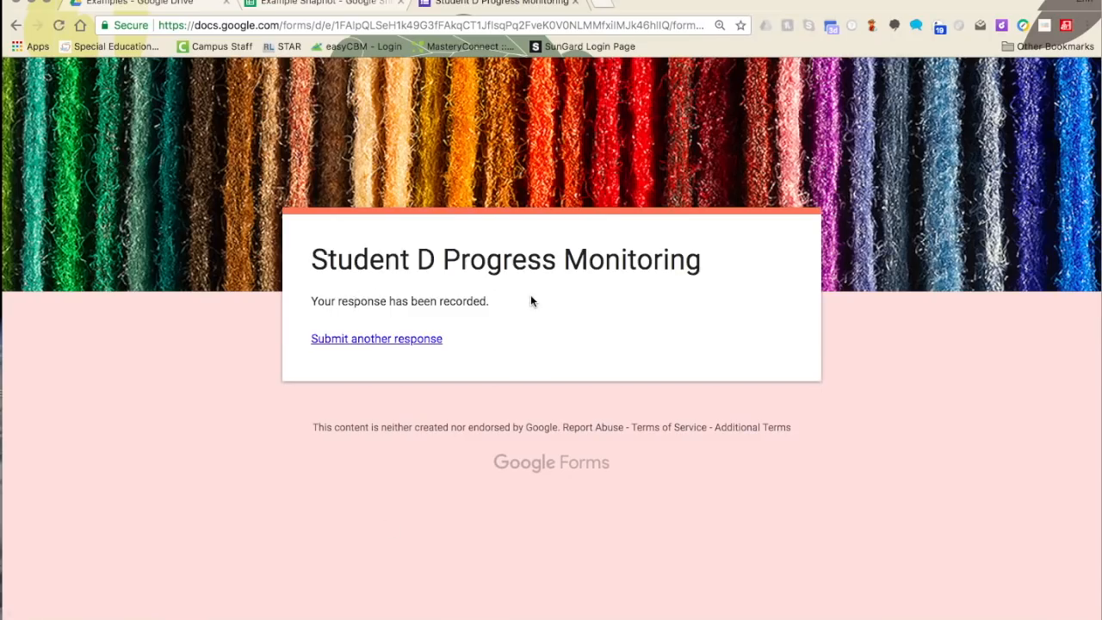
{"action": "left_click", "coordinate": [138, 2]}
{"action": "double_click", "coordinate": [588, 258]}
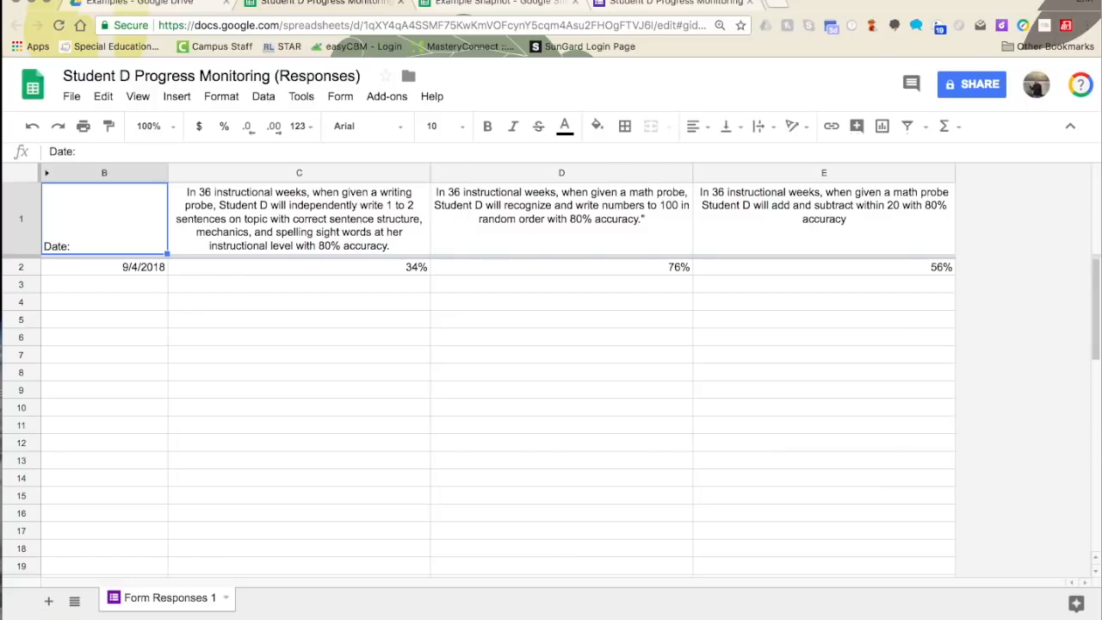
- Close the Student D responses tab and create a new blank Google Sheets file in Examples
{"action": "left_click", "coordinate": [401, 3]}
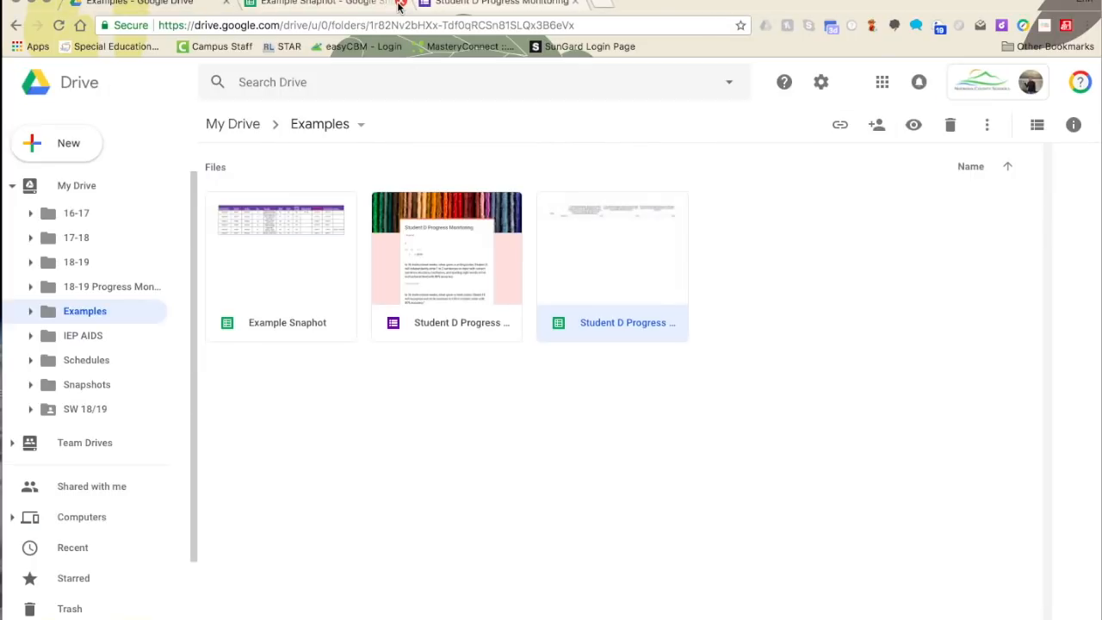
{"action": "left_click", "coordinate": [68, 150]}
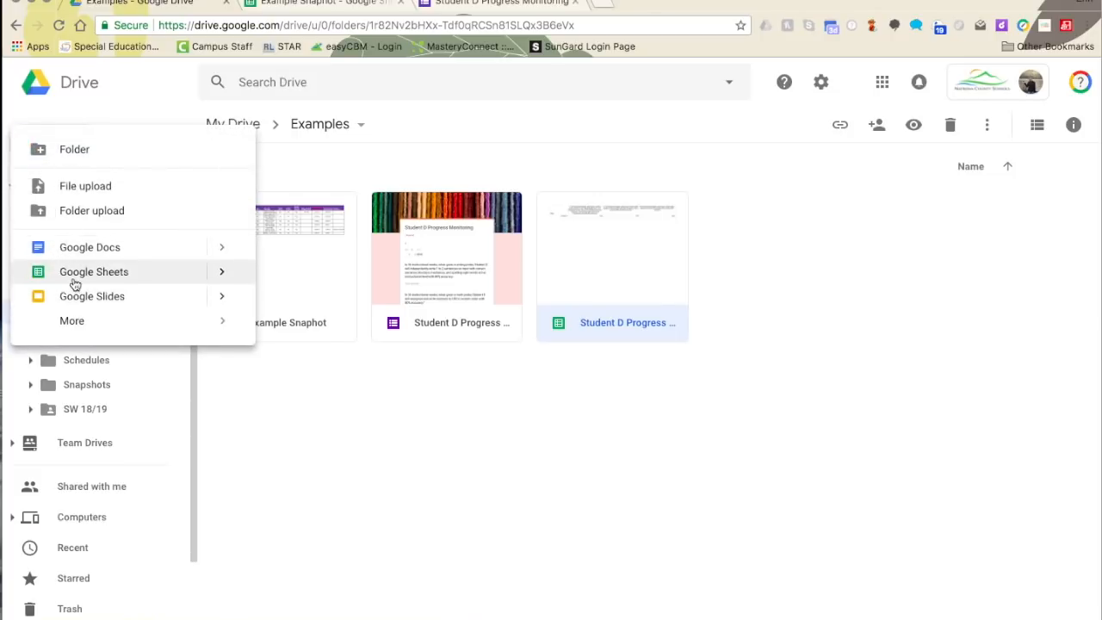
{"action": "left_click", "coordinate": [74, 285]}
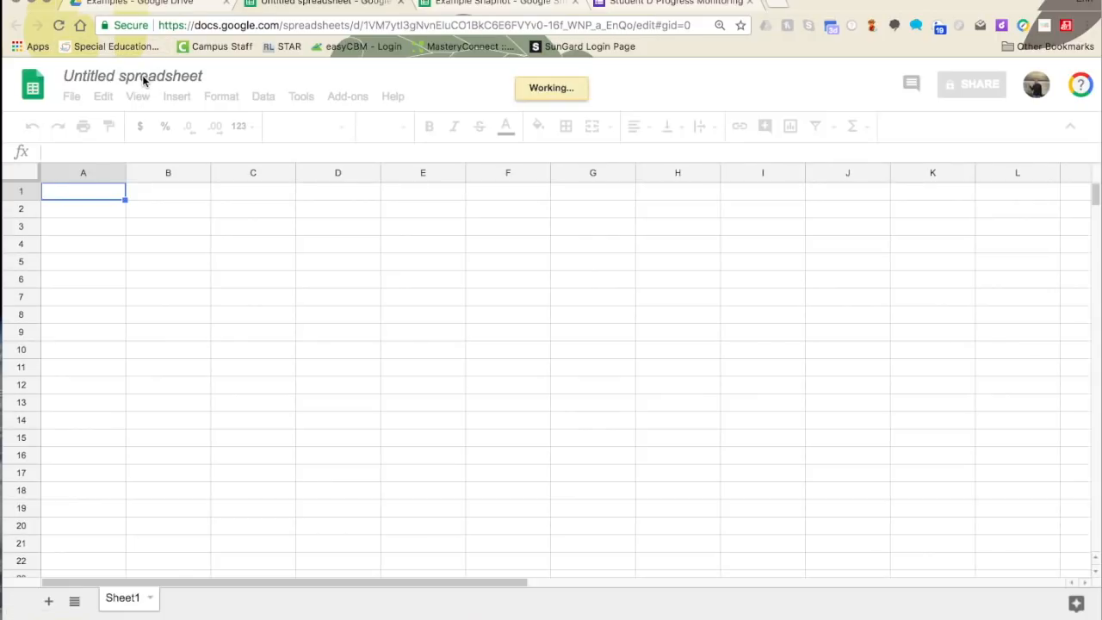
- Title the new spreadsheet EXAMPLE SNAPHOT and return to the Example Snapshot tab
{"action": "left_click", "coordinate": [144, 80]}
{"action": "type", "text": "EX"}
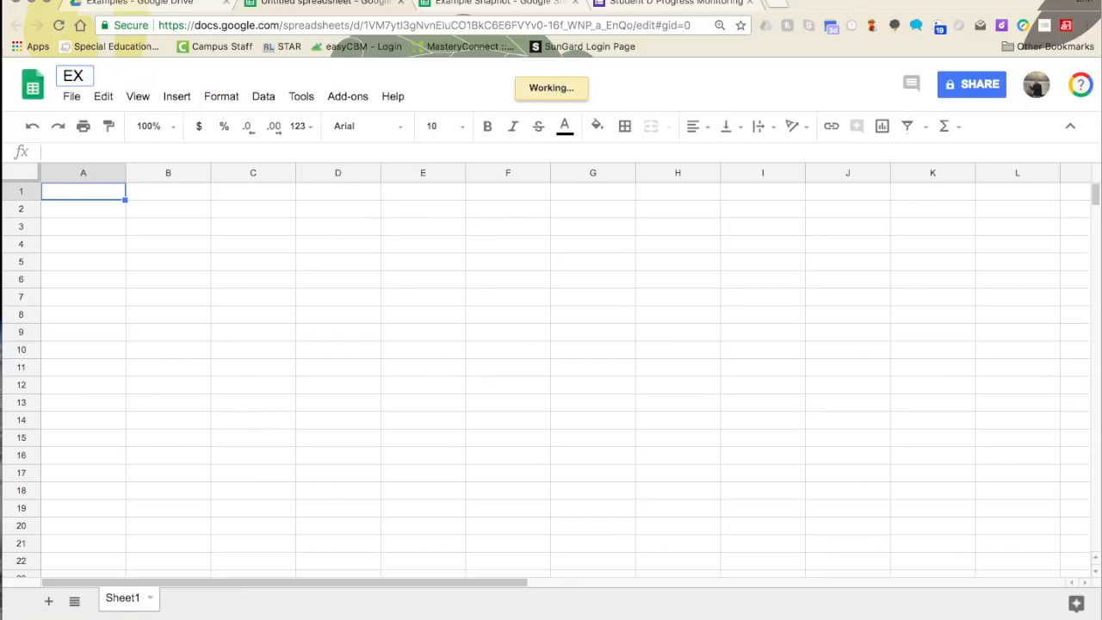
{"action": "type", "text": "AMPE"}
{"action": "key", "text": "BackSpace"}
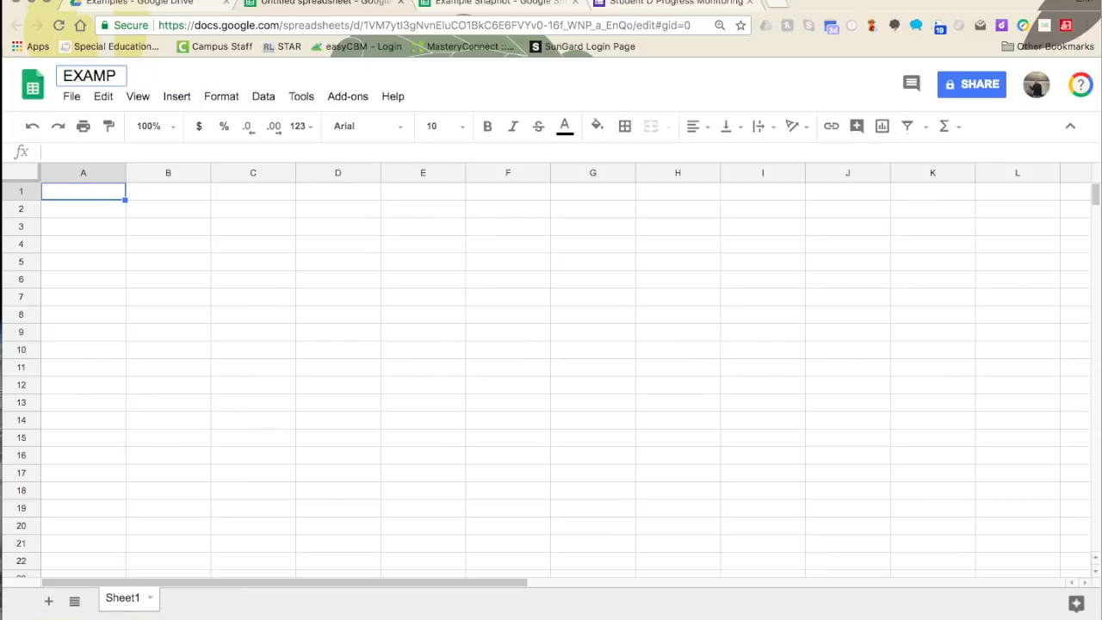
{"action": "type", "text": "LE SNAPHOT"}
{"action": "key", "text": "Return"}
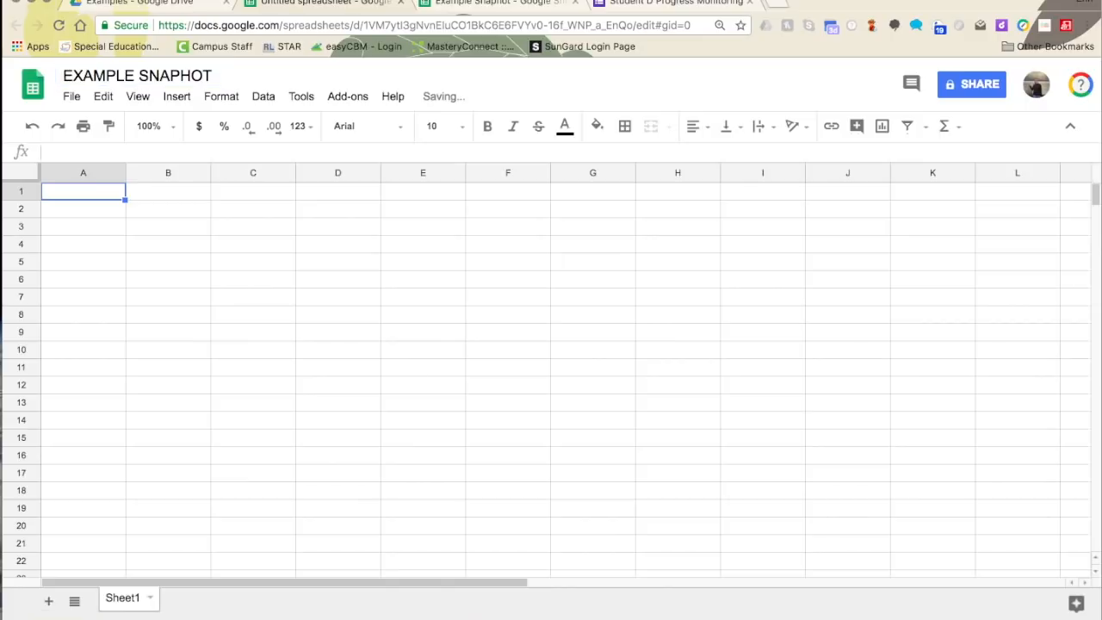
{"action": "left_click", "coordinate": [78, 189]}
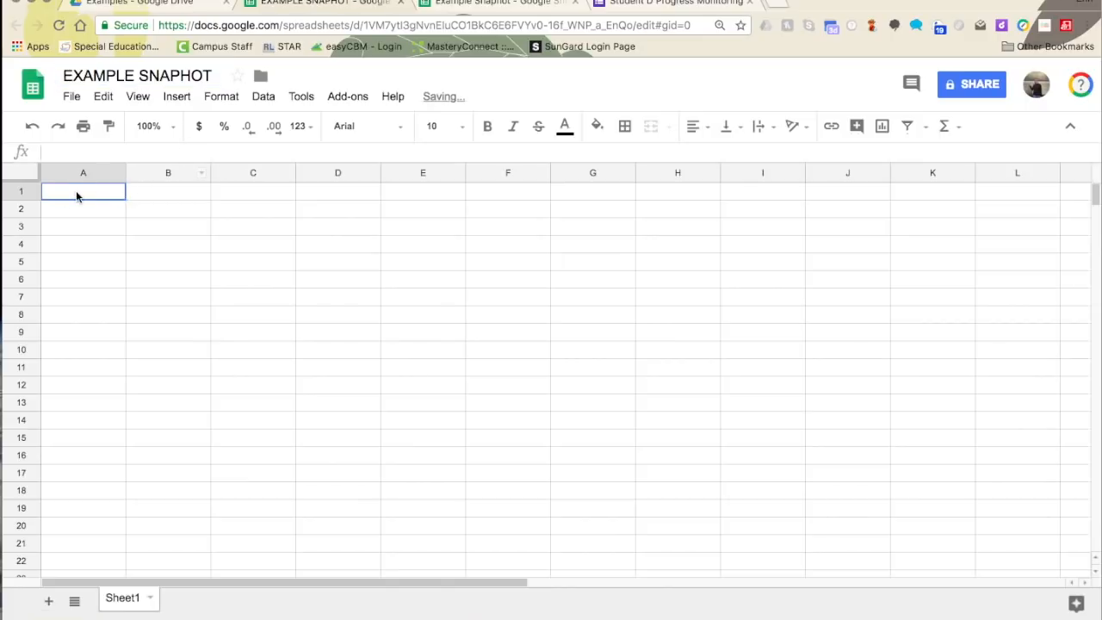
{"action": "left_click", "coordinate": [440, 9]}
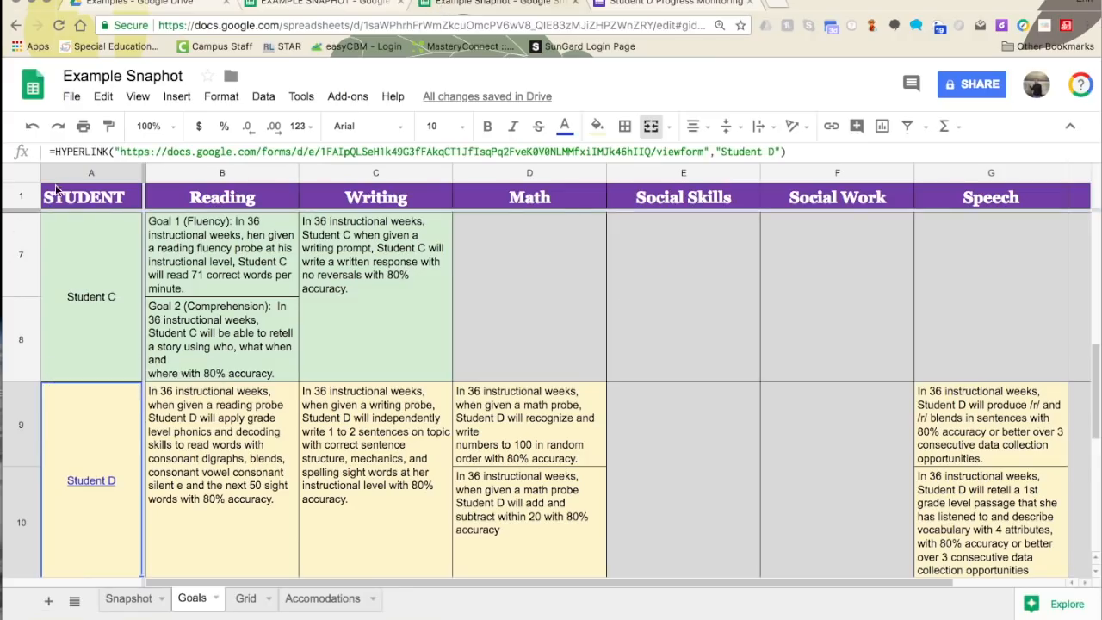
- Copy the Snapshot header row A1:L1 and paste it into A1 of EXAMPLE SNAPHOT
{"action": "left_click", "coordinate": [115, 594]}
{"action": "left_click", "coordinate": [110, 204]}
{"action": "left_click", "coordinate": [978, 200], "text": "shift"}
{"action": "right_click", "coordinate": [983, 216]}
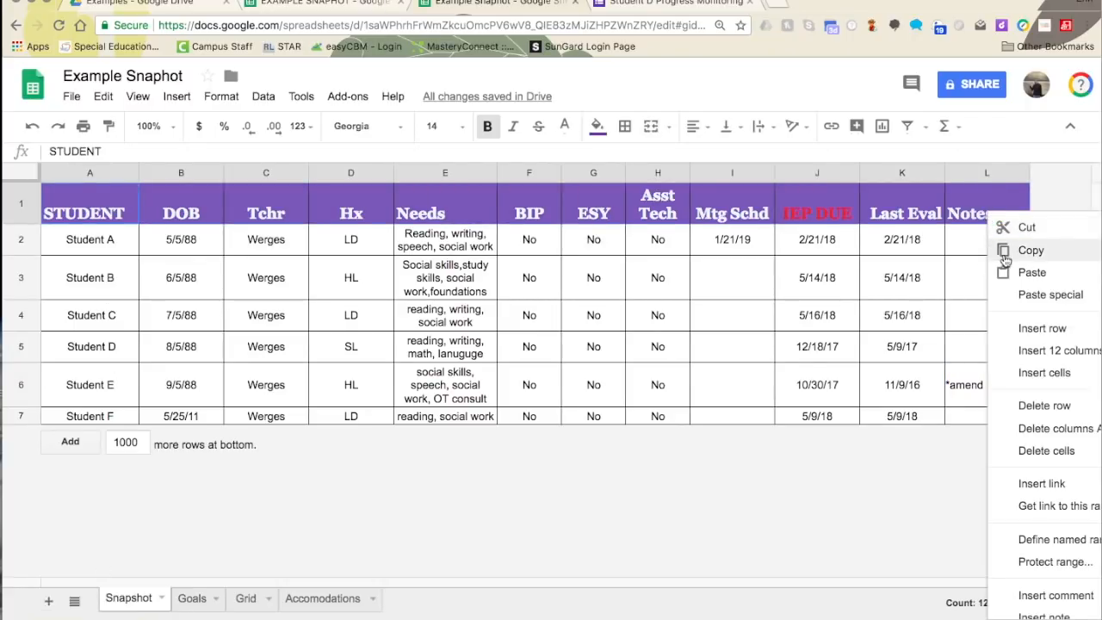
{"action": "left_click", "coordinate": [1002, 249]}
{"action": "left_click", "coordinate": [368, 3]}
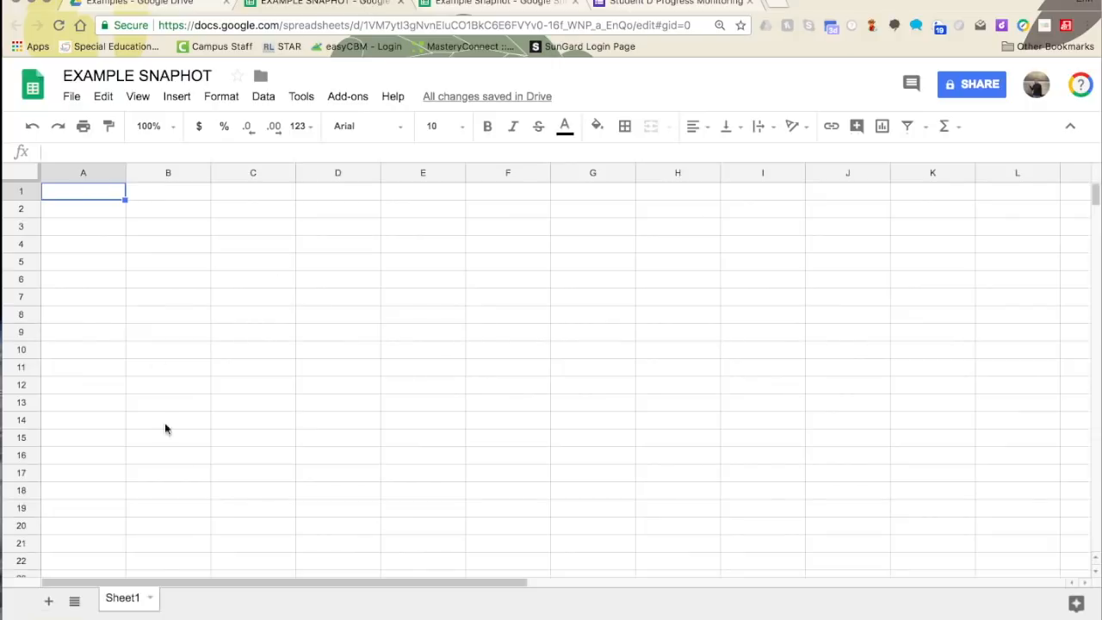
{"action": "right_click", "coordinate": [81, 193]}
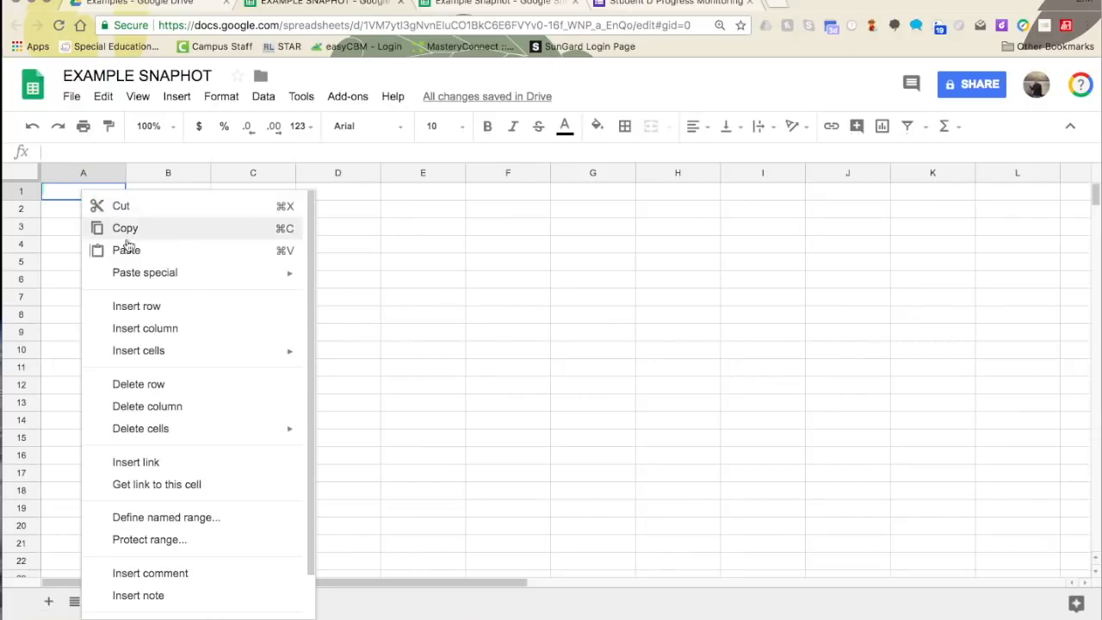
{"action": "left_click", "coordinate": [152, 251]}
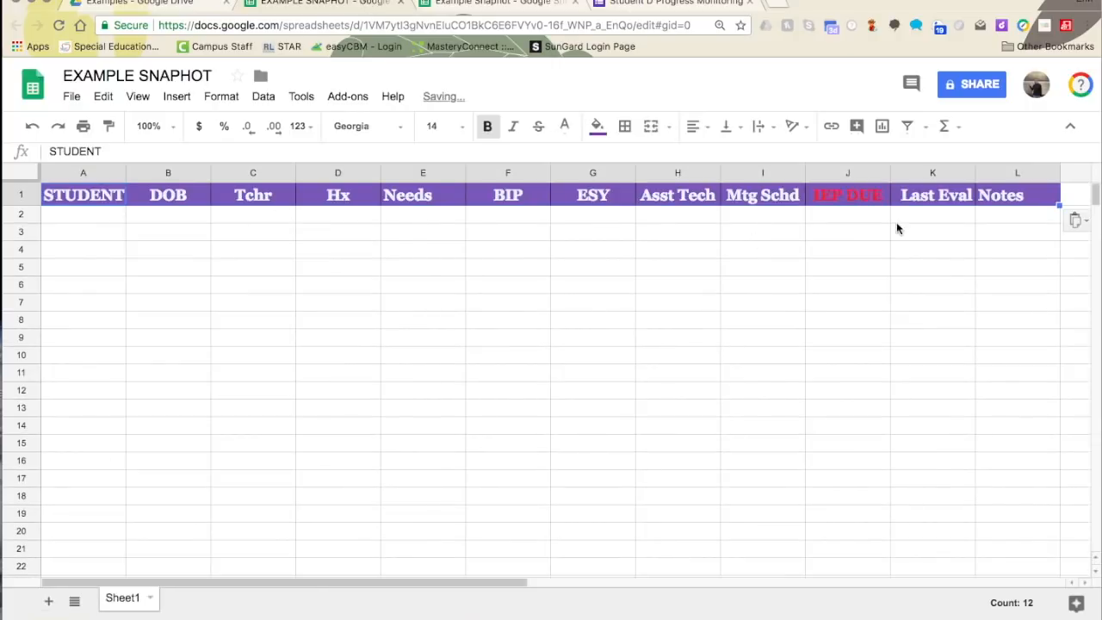
- Clear the Tchr heading in C1, leaving it blank
{"action": "left_click", "coordinate": [182, 198]}
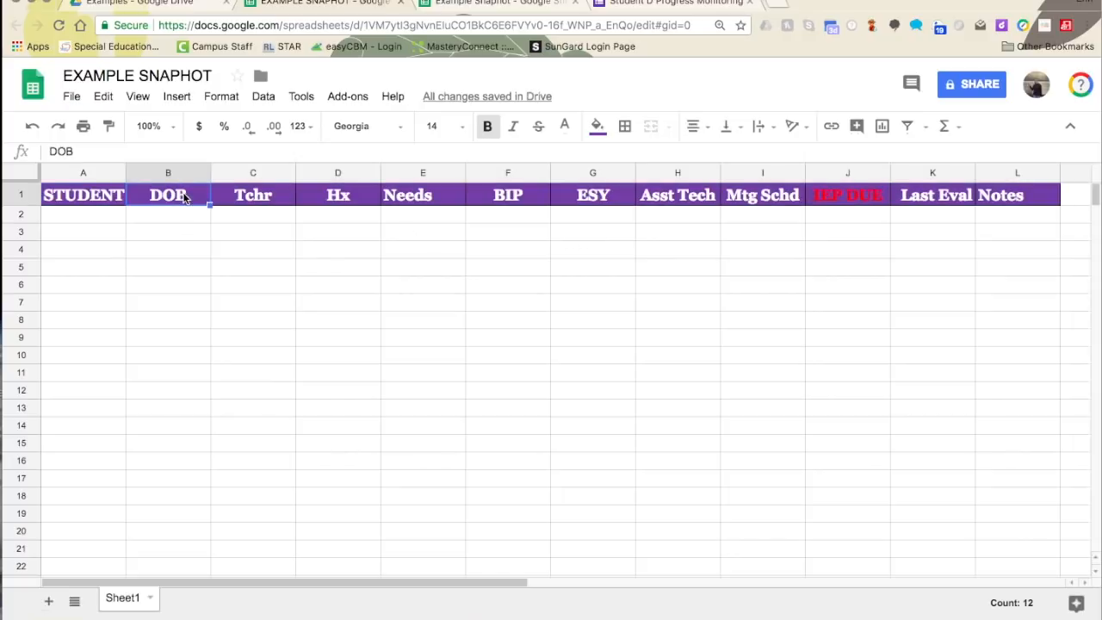
{"action": "left_click", "coordinate": [250, 195]}
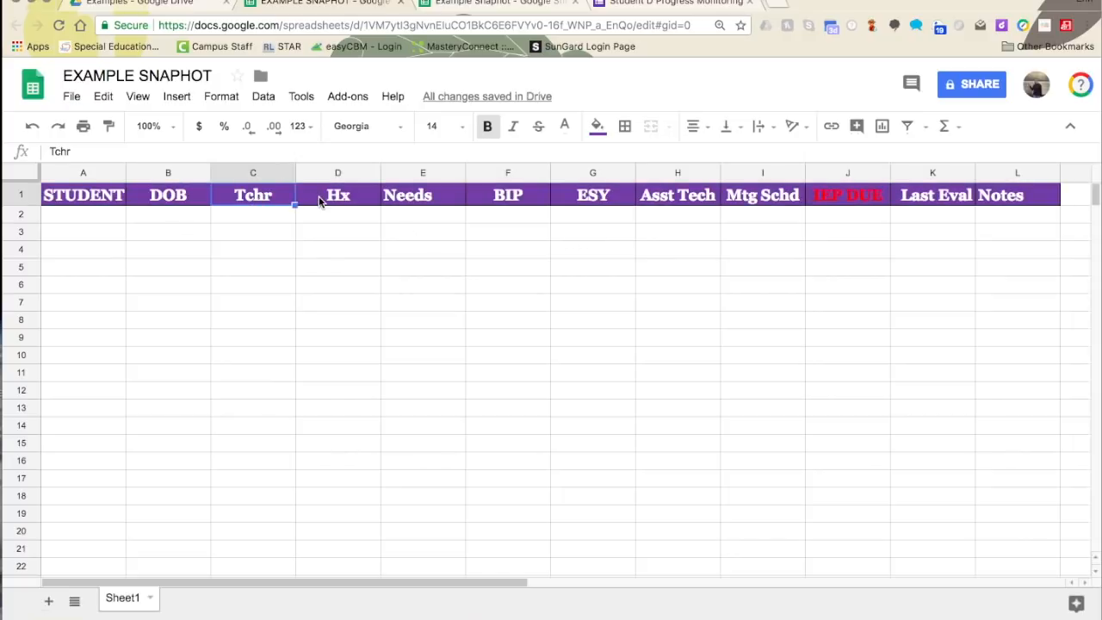
{"action": "type", "text": "Setting"}
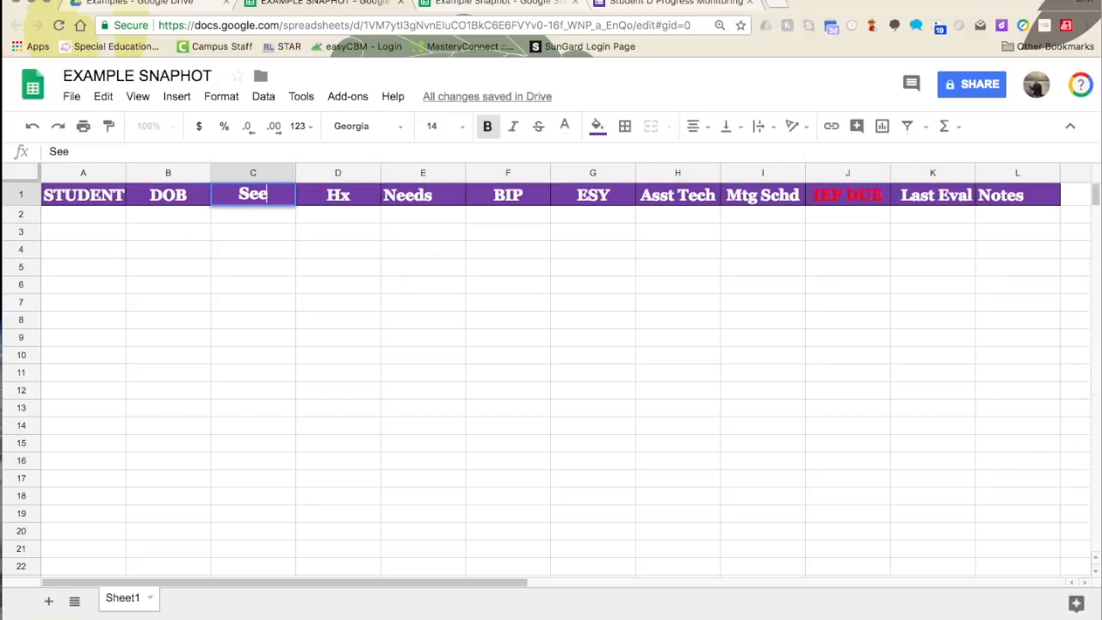
{"action": "key", "text": "BackSpace"}
{"action": "key", "text": "BackSpace"}
{"action": "key", "text": "BackSpace"}
{"action": "key", "text": "BackSpace"}
{"action": "key", "text": "BackSpace"}
{"action": "key", "text": "BackSpace"}
{"action": "key", "text": "BackSpace"}
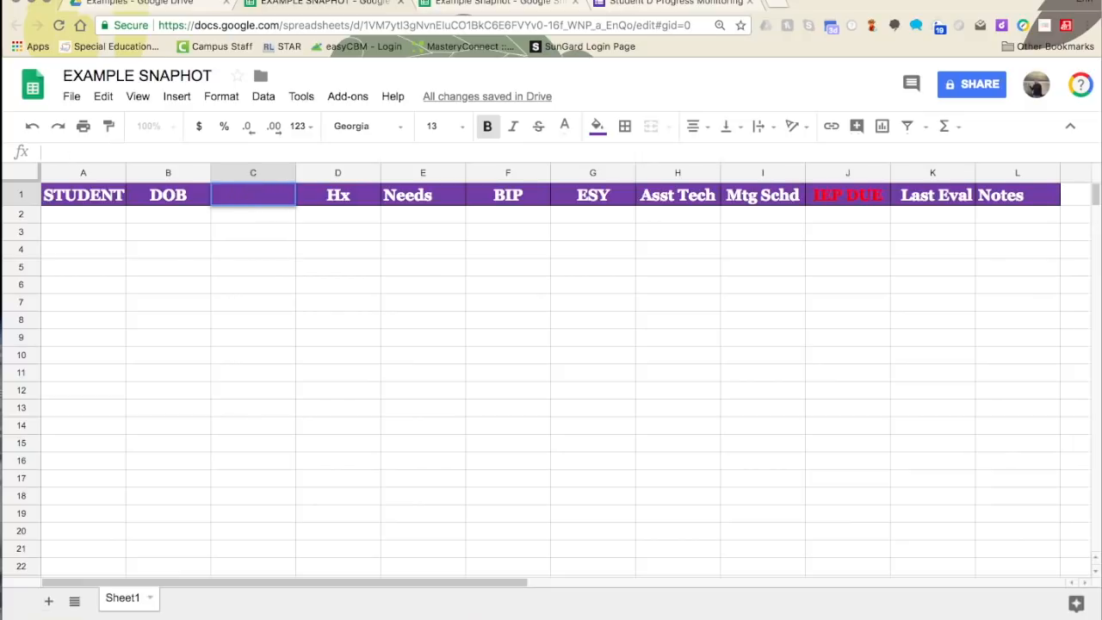
{"action": "left_click", "coordinate": [180, 322]}
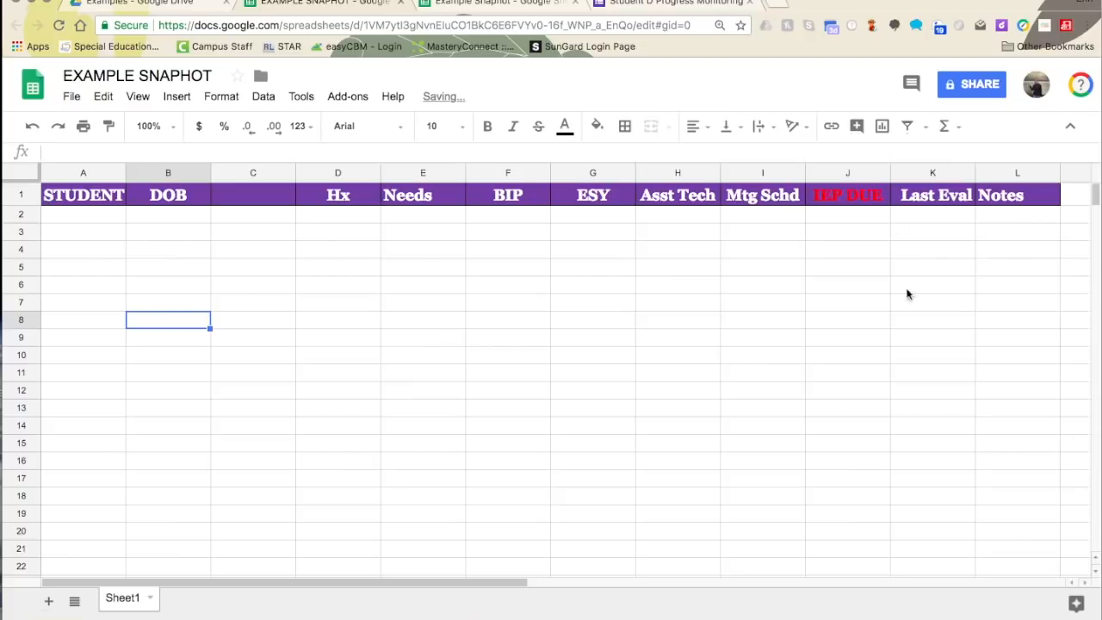
{"action": "left_click", "coordinate": [112, 222]}
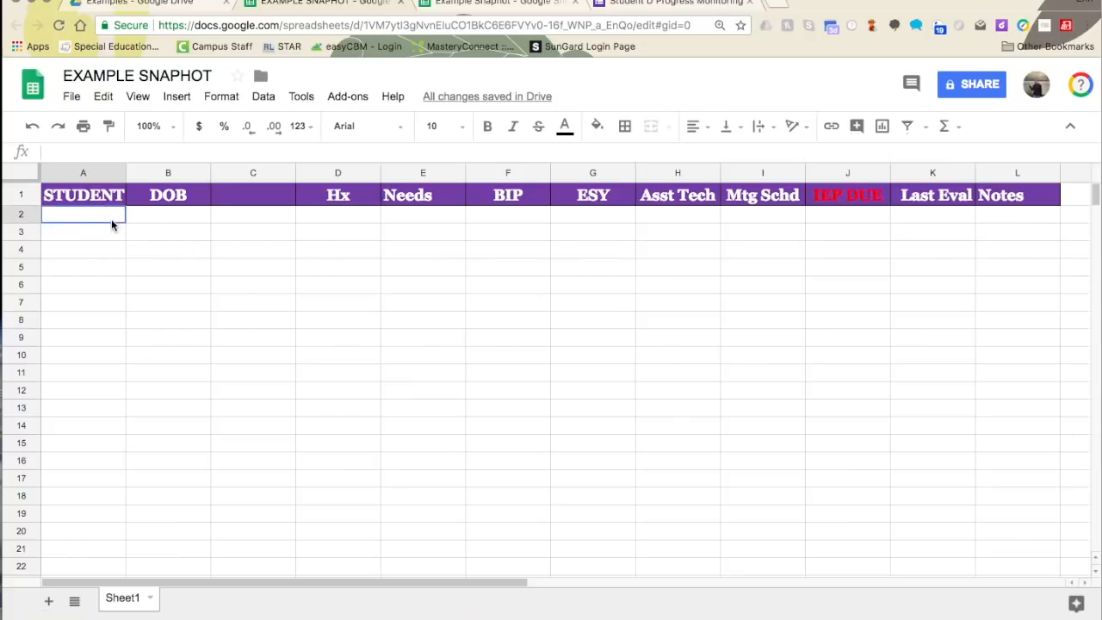
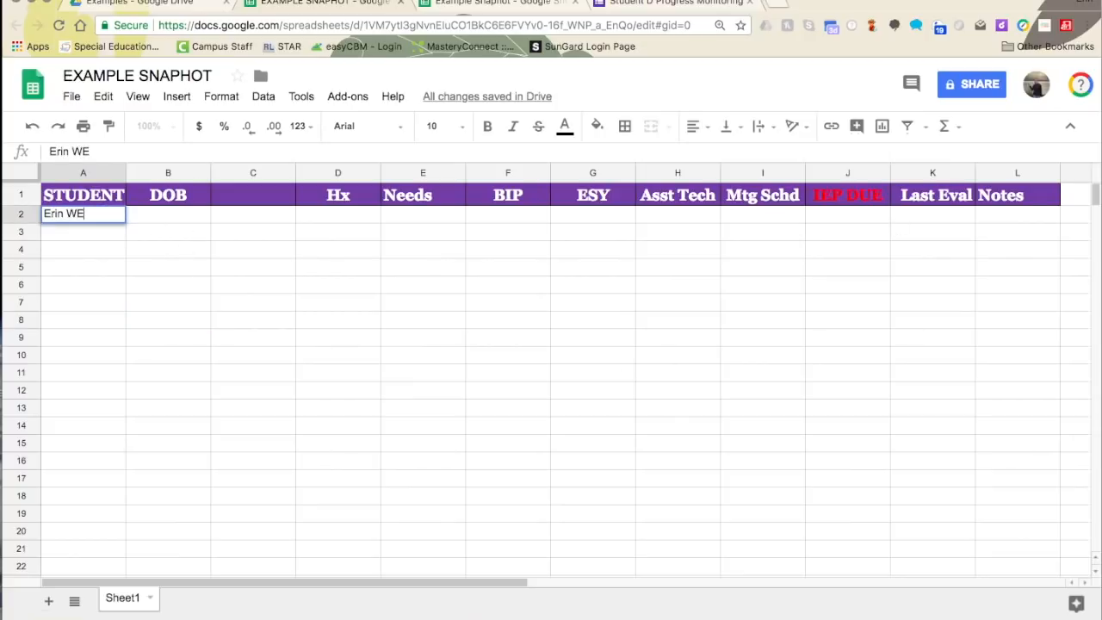
{"action": "type", "text": "erges"}
{"action": "key", "text": "Tab"}
- Label C1 TCHR, then enter the teacher's name, Hx SLD and Needs 'Reading,writing,math,social work'
{"action": "left_click", "coordinate": [247, 199]}
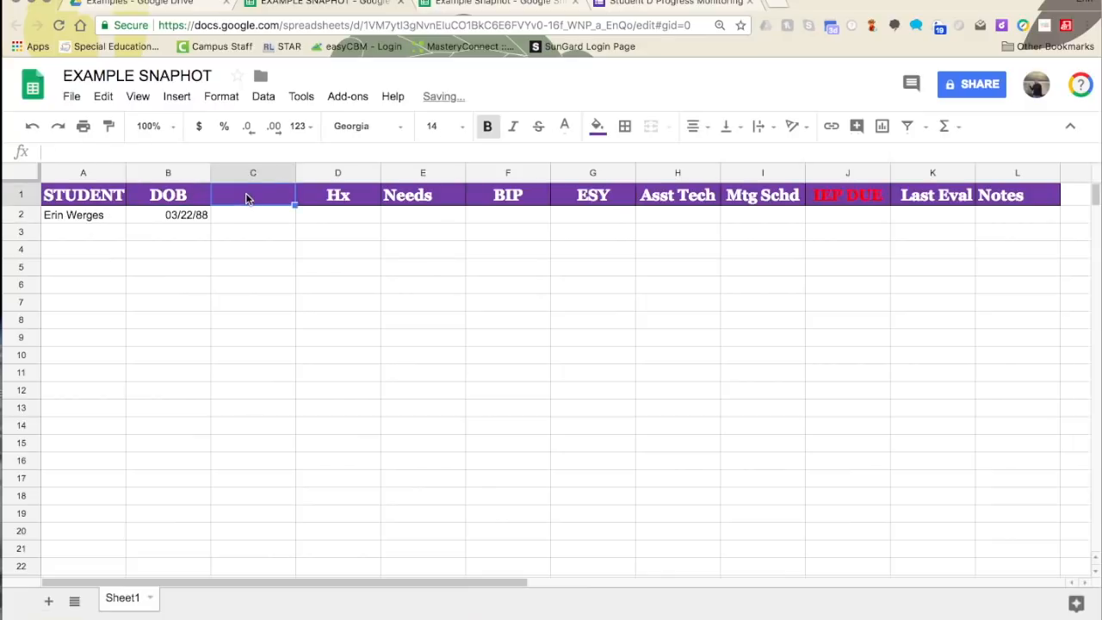
{"action": "type", "text": "TCHR"}
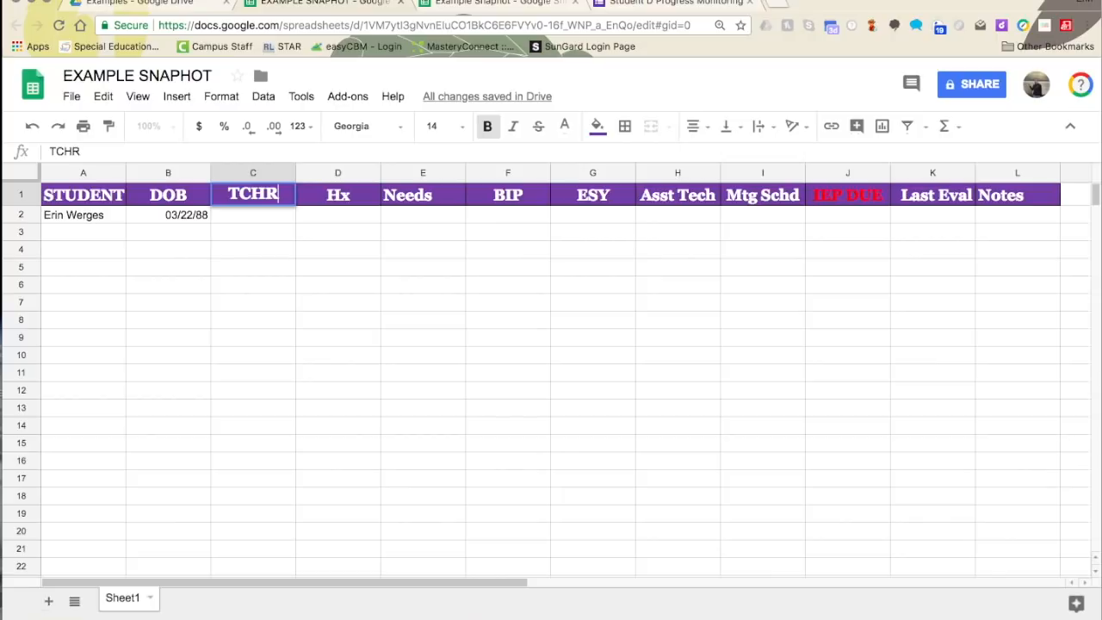
{"action": "left_click", "coordinate": [248, 219]}
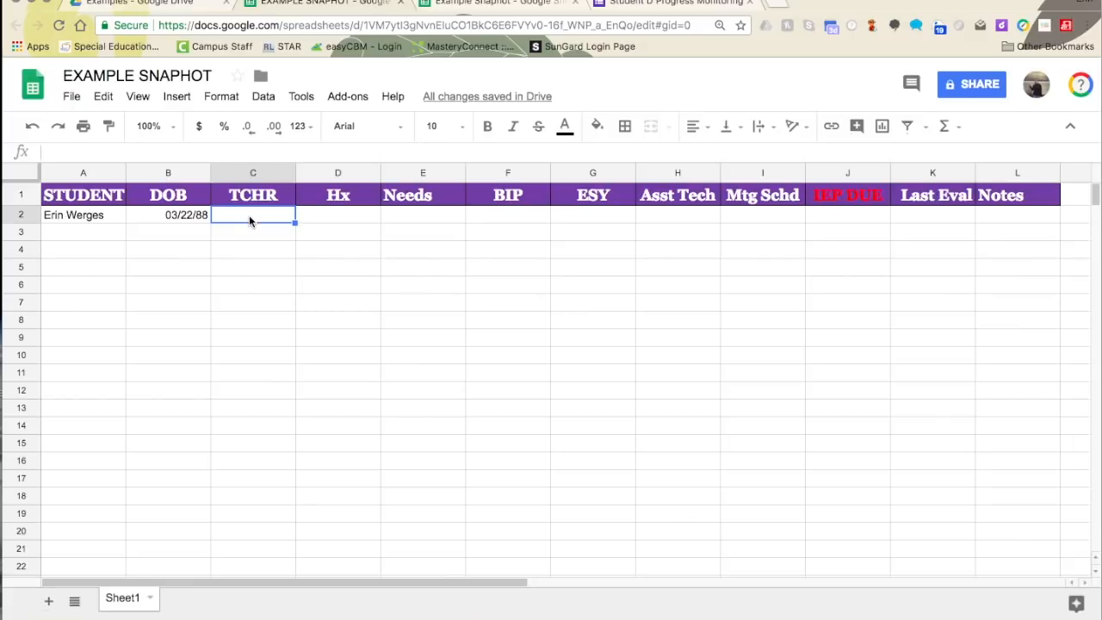
{"action": "type", "text": "Duff"}
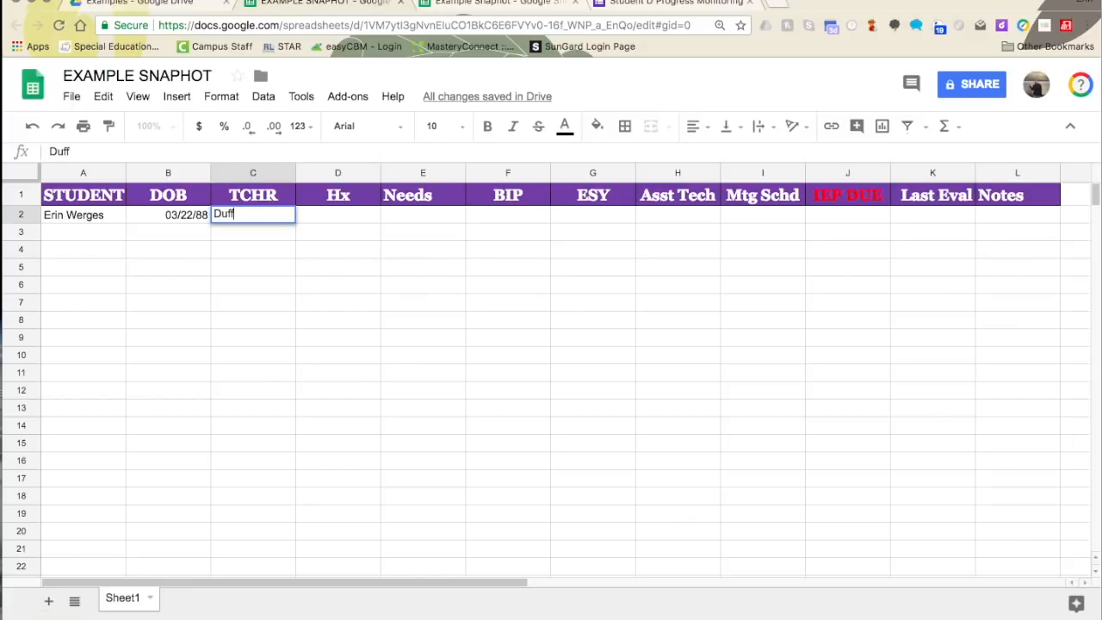
{"action": "type", "text": "y"}
{"action": "key", "text": "Tab"}
{"action": "type", "text": "SLD"}
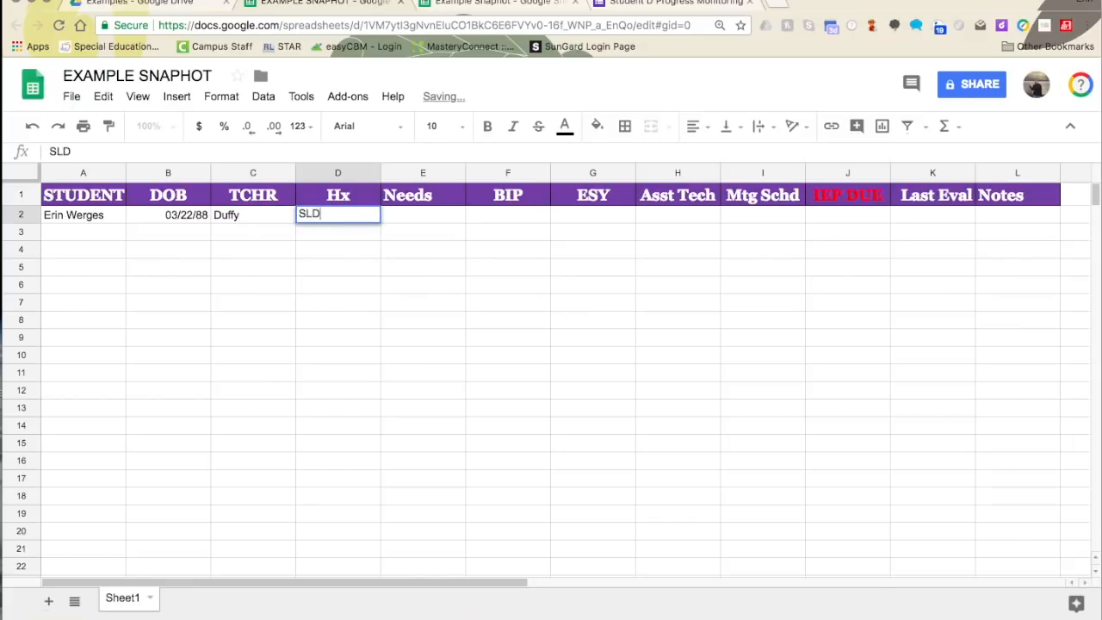
{"action": "key", "text": "Tab"}
{"action": "type", "text": "Re"}
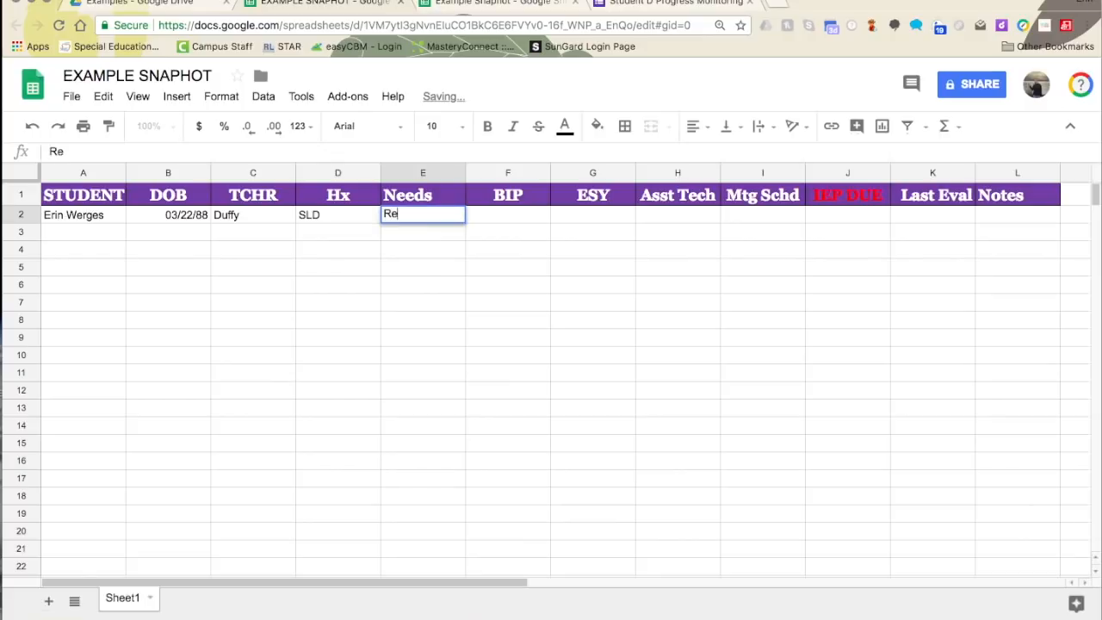
{"action": "type", "text": "ading,writi"}
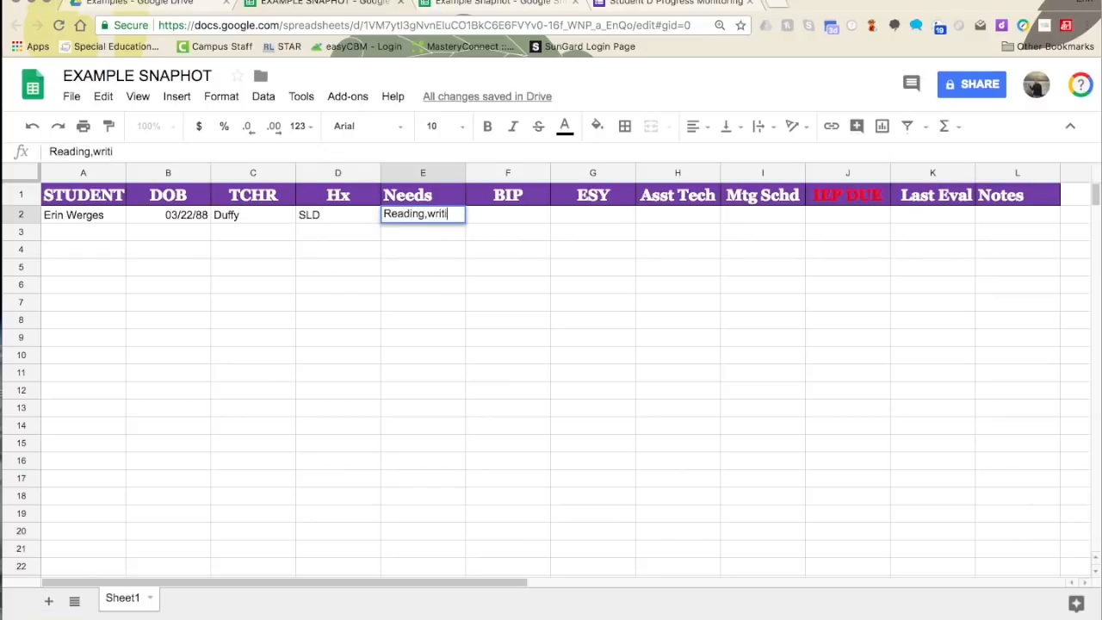
{"action": "type", "text": "ng,ma"}
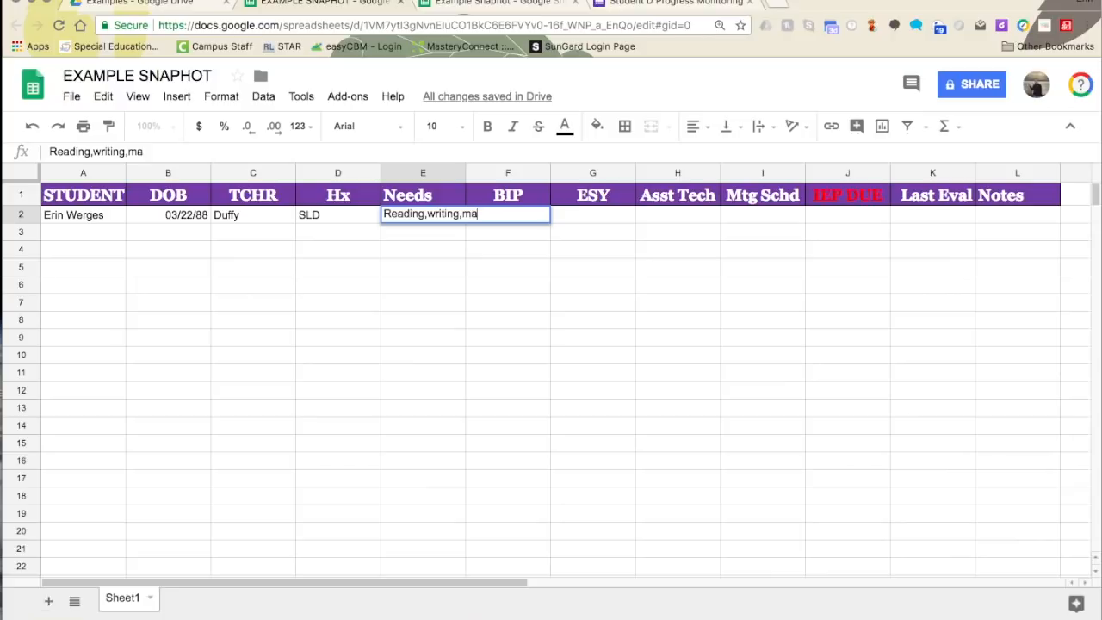
{"action": "type", "text": "th,social work"}
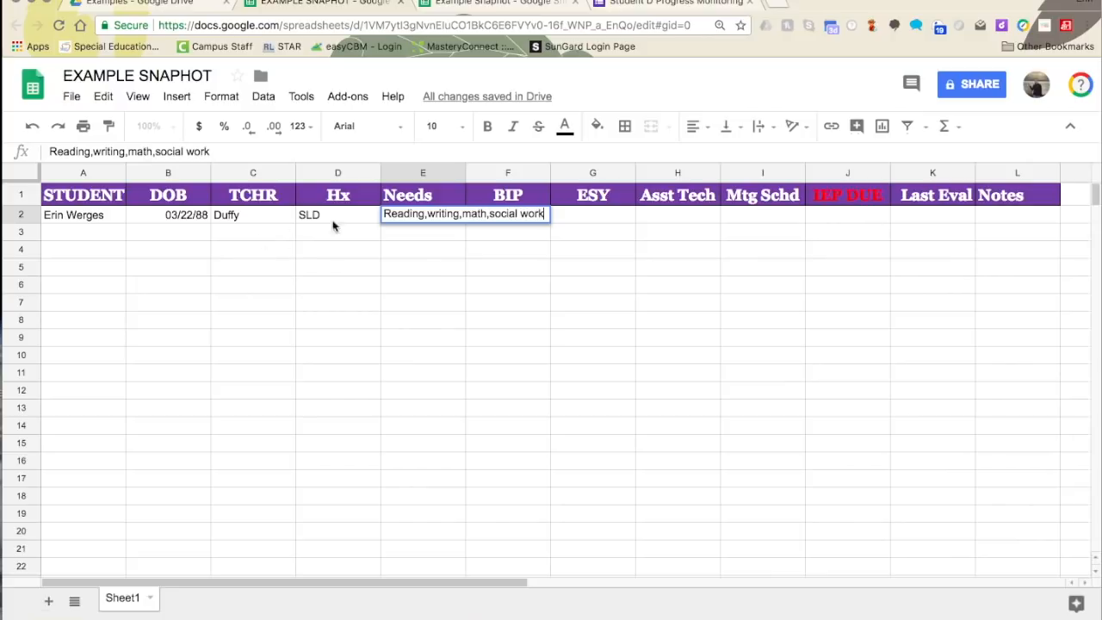
{"action": "left_click", "coordinate": [387, 284]}
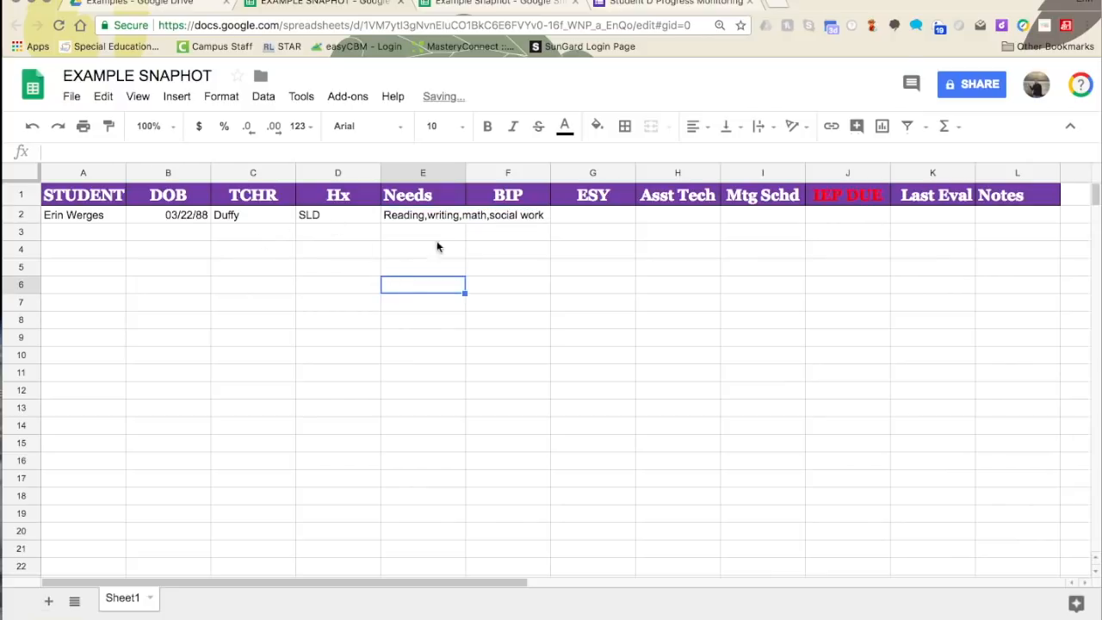
- Fill the student's BIP with yes, ESY with no and Asst Tech with no
{"action": "left_click", "coordinate": [535, 216]}
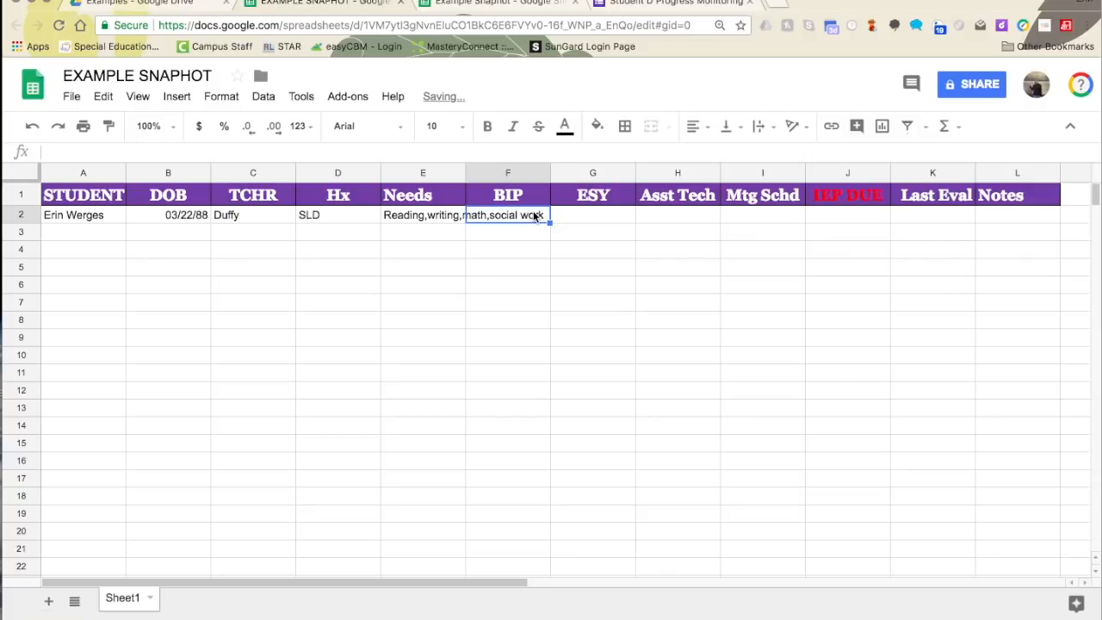
{"action": "type", "text": "yes"}
{"action": "left_click", "coordinate": [608, 216]}
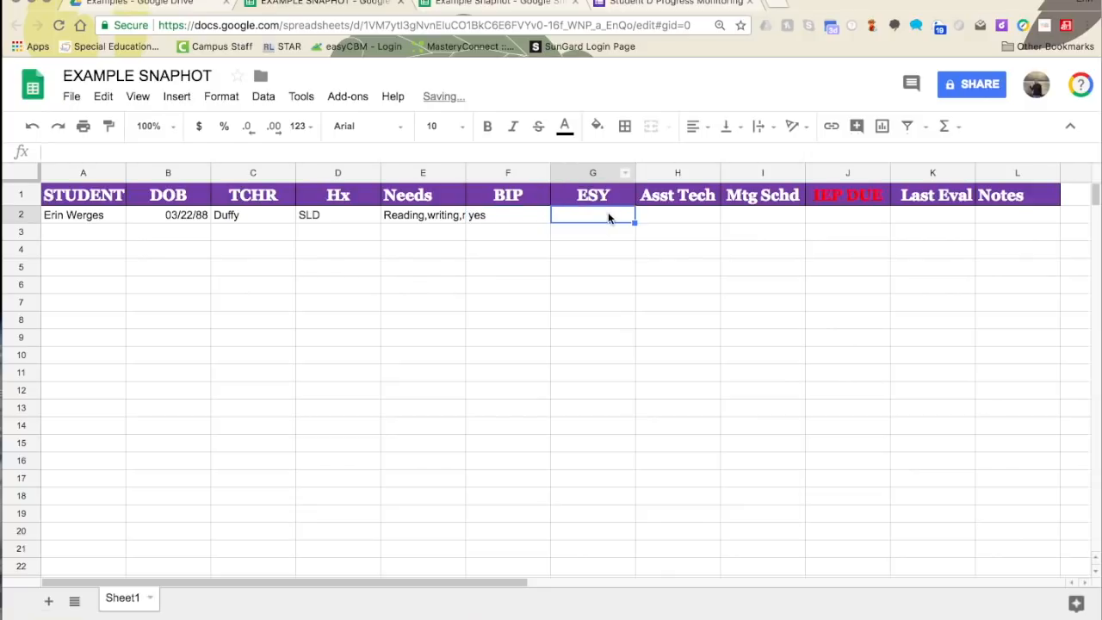
{"action": "type", "text": "no"}
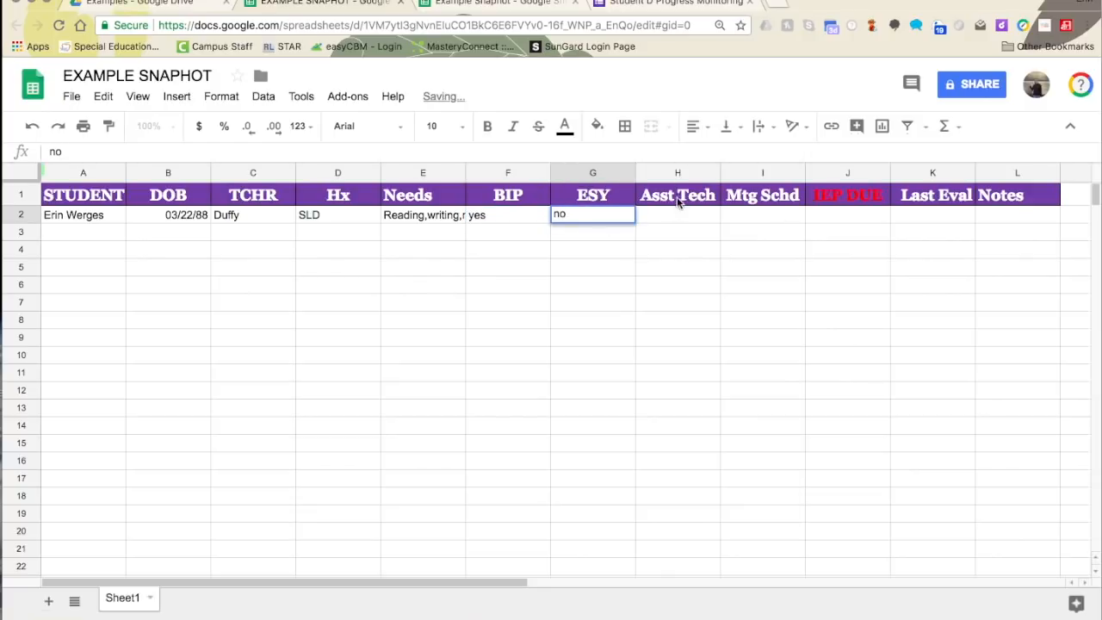
{"action": "left_click", "coordinate": [656, 213]}
{"action": "type", "text": "no"}
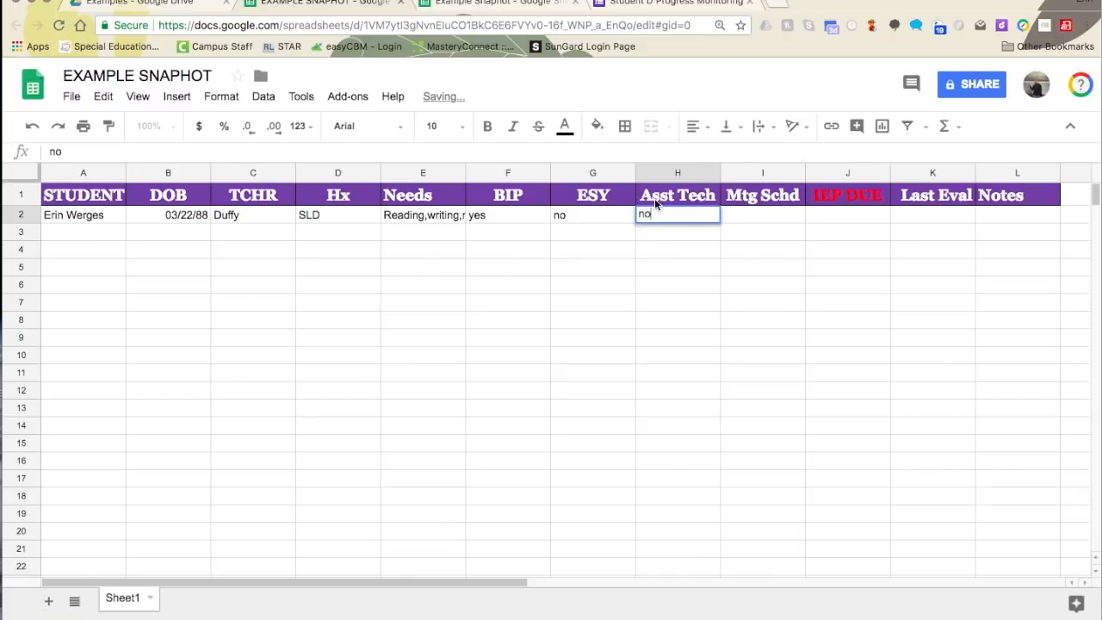
{"action": "left_click", "coordinate": [763, 215]}
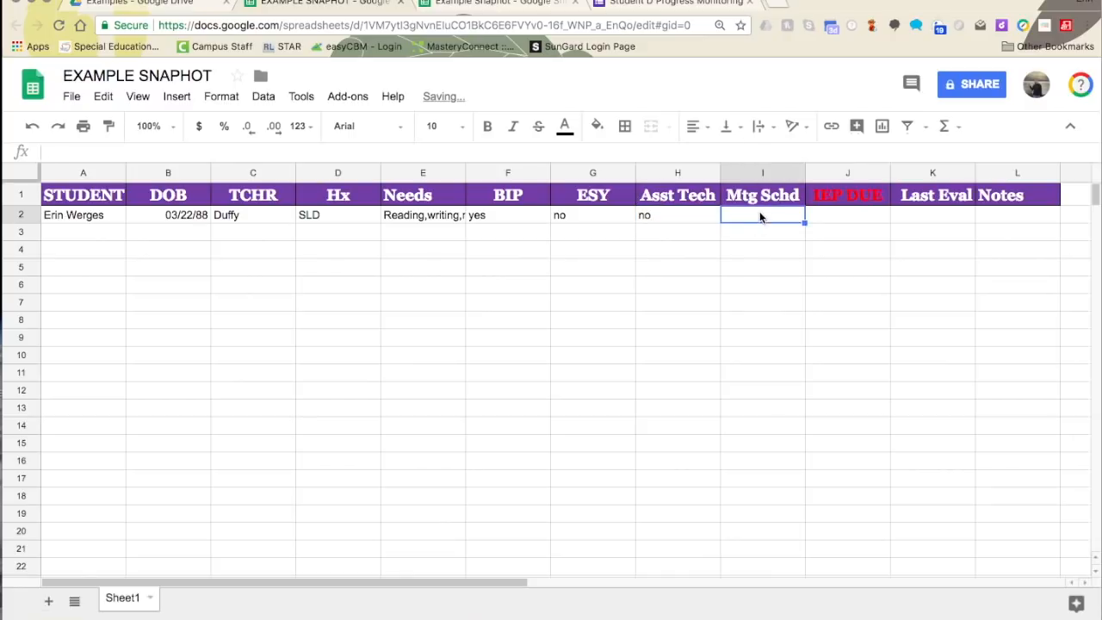
- Enter IEP due date 2/23/18 and Last Eval 2/1/16, then select the row
{"action": "left_click", "coordinate": [840, 215]}
{"action": "double_click", "coordinate": [812, 215]}
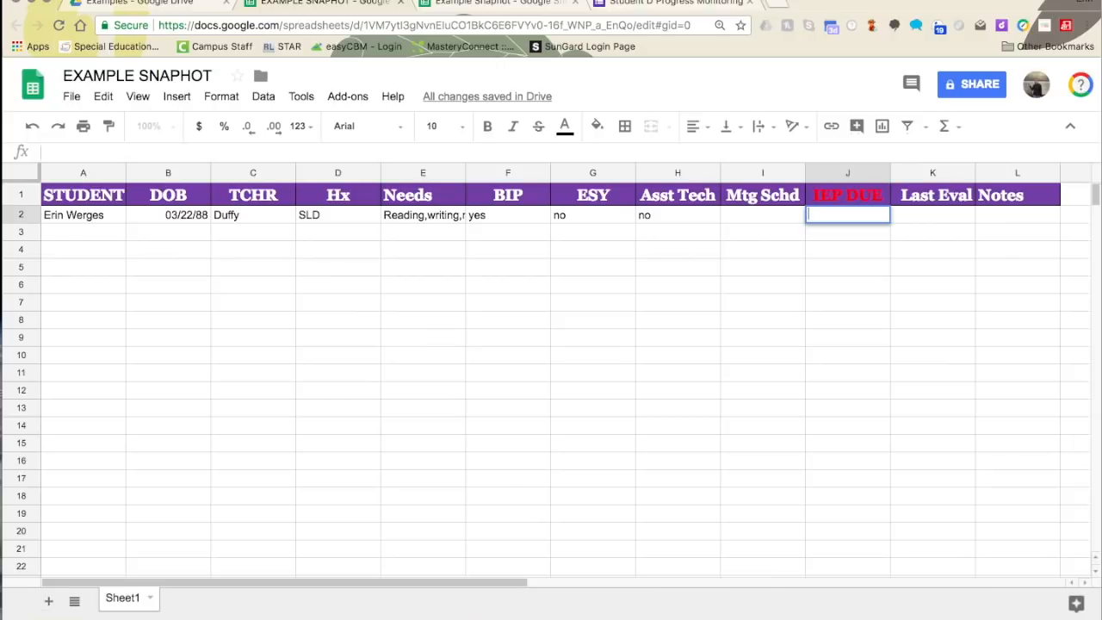
{"action": "type", "text": "2/23/18"}
{"action": "left_click", "coordinate": [946, 217]}
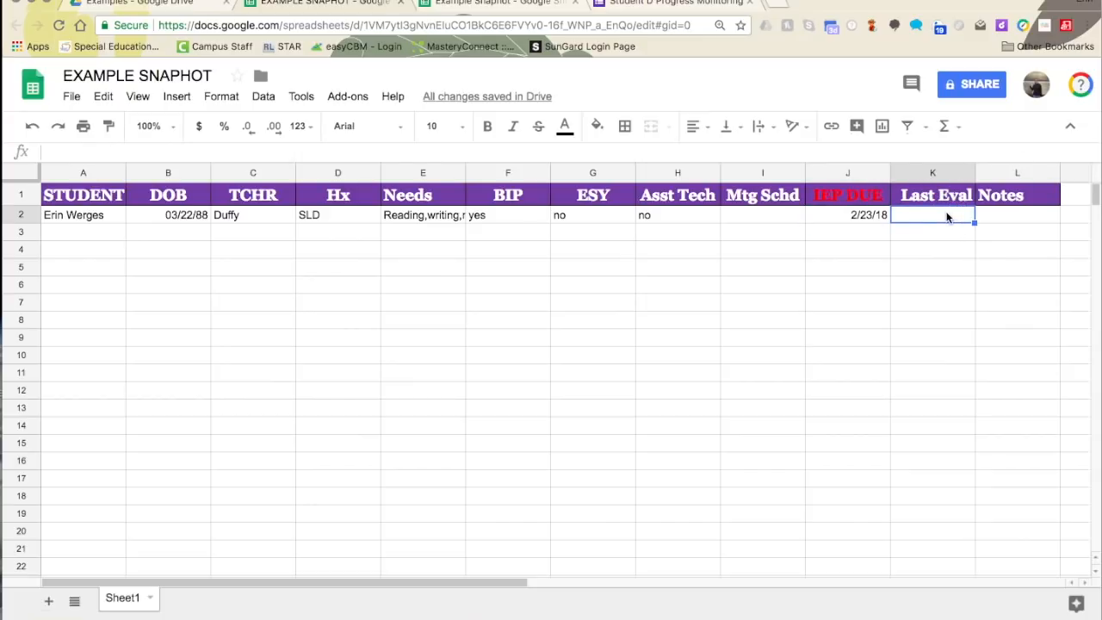
{"action": "type", "text": "2/1/16"}
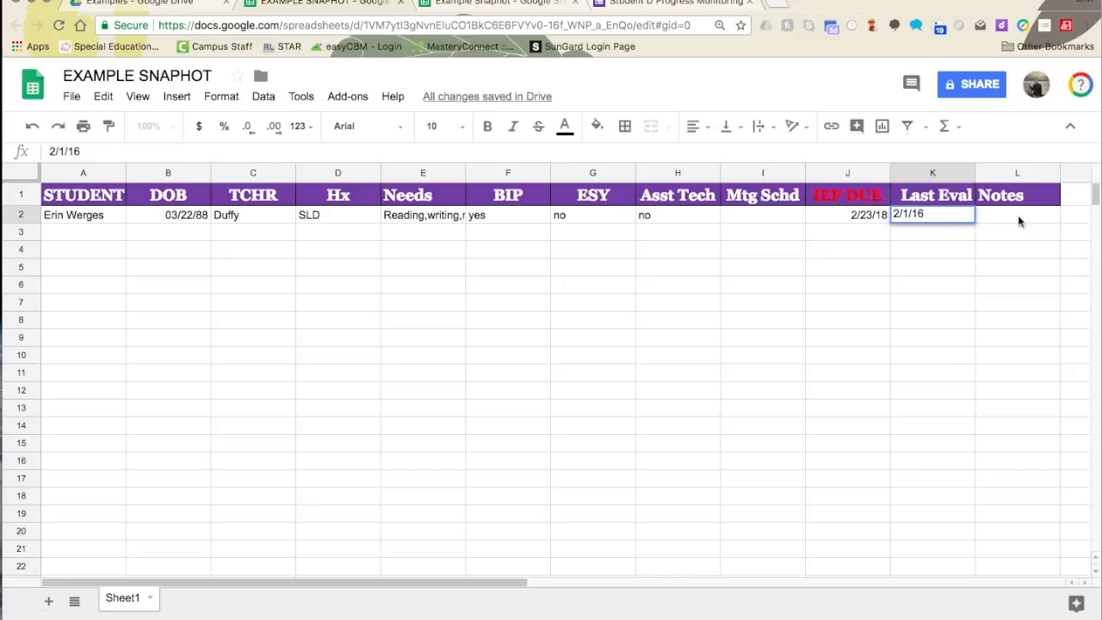
{"action": "left_click_drag", "start_coordinate": [762, 267], "coordinate": [805, 262]}
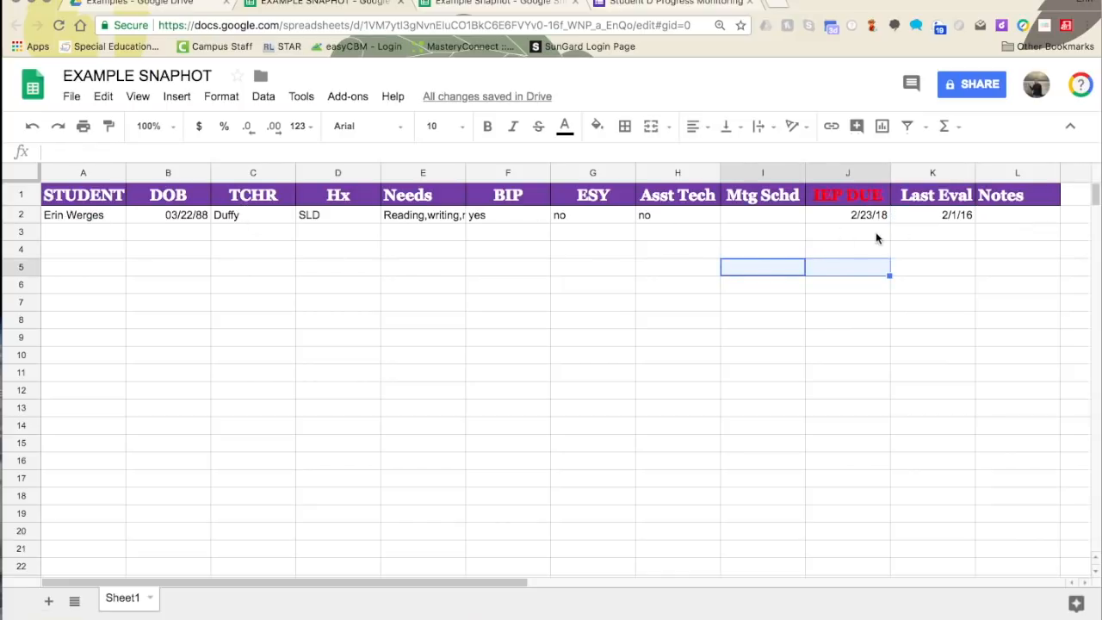
{"action": "left_click_drag", "start_coordinate": [74, 215], "coordinate": [998, 219]}
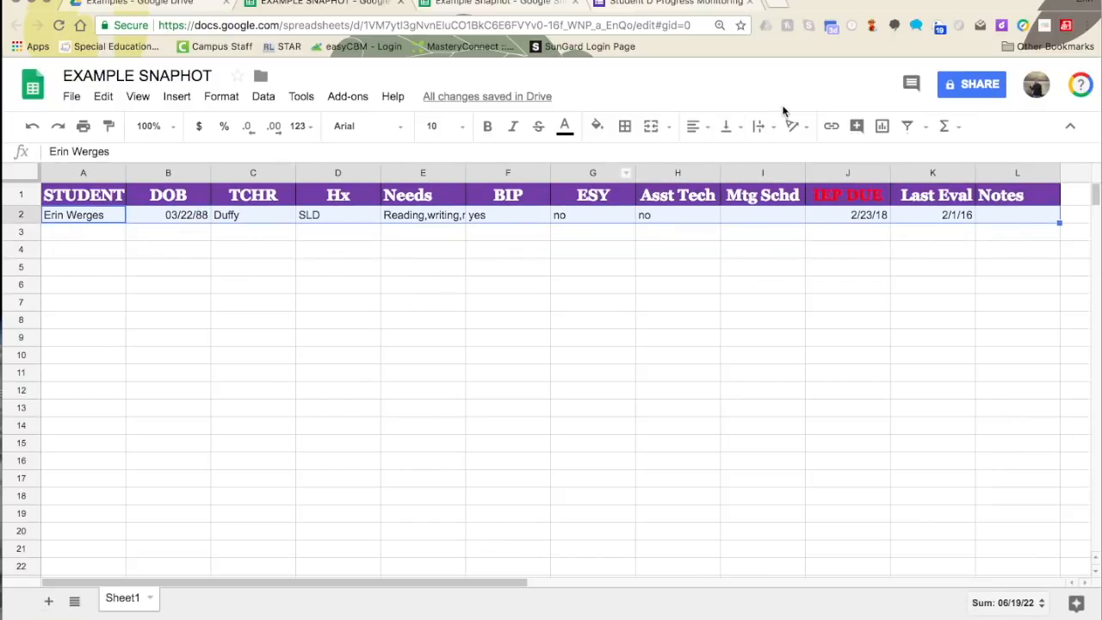
- Centre A2:L2 horizontally and middle-aligned, wrapping the Needs entry 'Reading,writing, math,social work'
{"action": "left_click", "coordinate": [693, 128]}
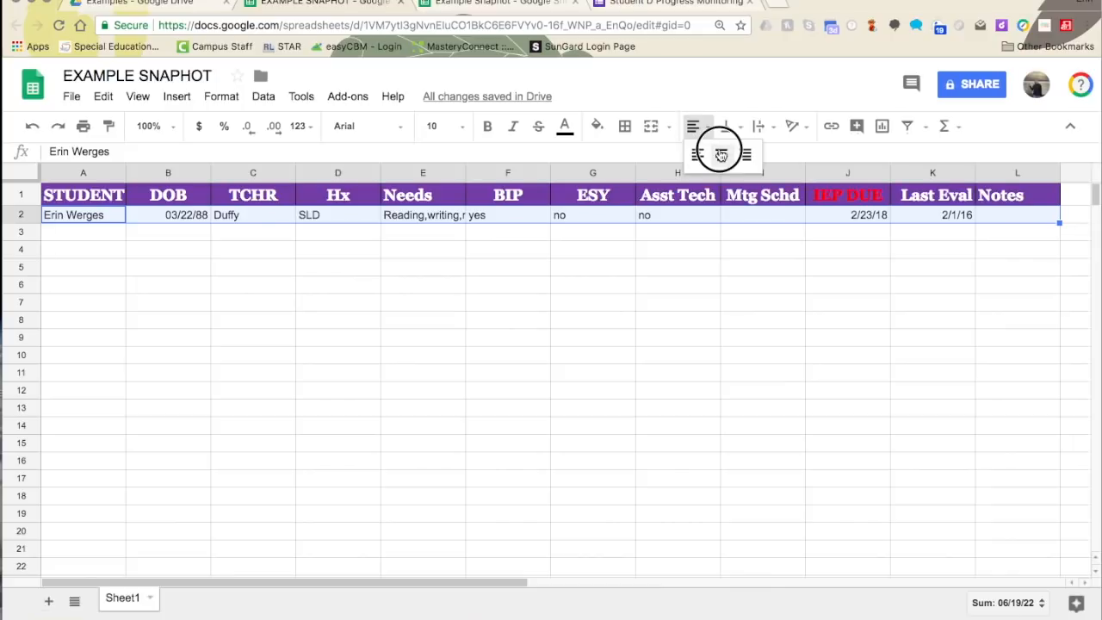
{"action": "left_click", "coordinate": [721, 154]}
{"action": "left_click", "coordinate": [728, 128]}
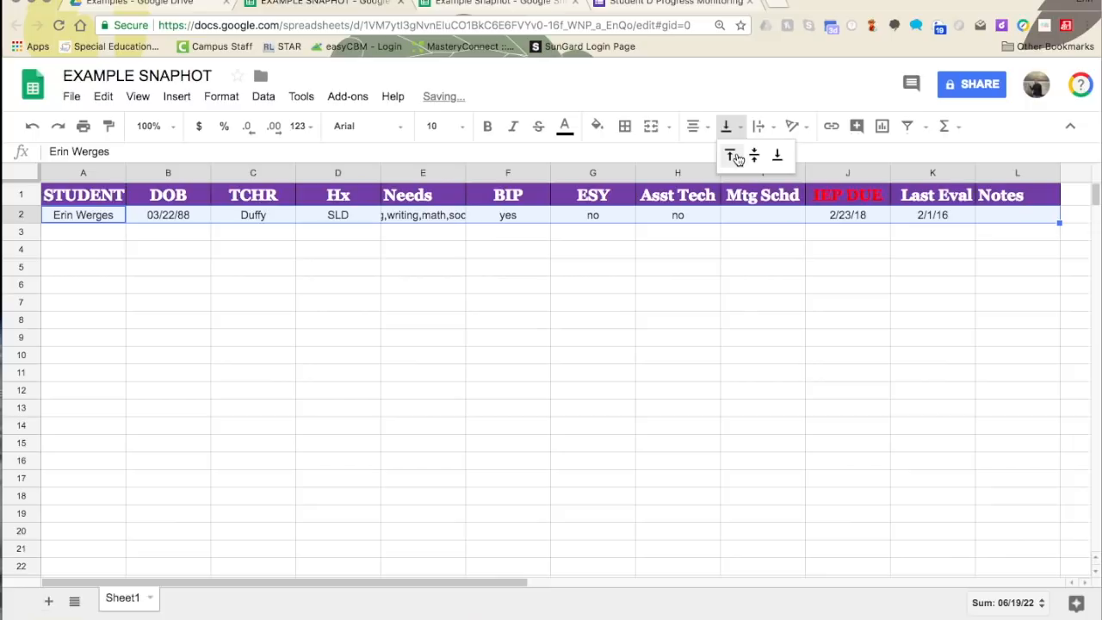
{"action": "left_click", "coordinate": [731, 152]}
{"action": "left_click", "coordinate": [728, 127]}
{"action": "left_click", "coordinate": [753, 153]}
{"action": "left_click", "coordinate": [759, 127]}
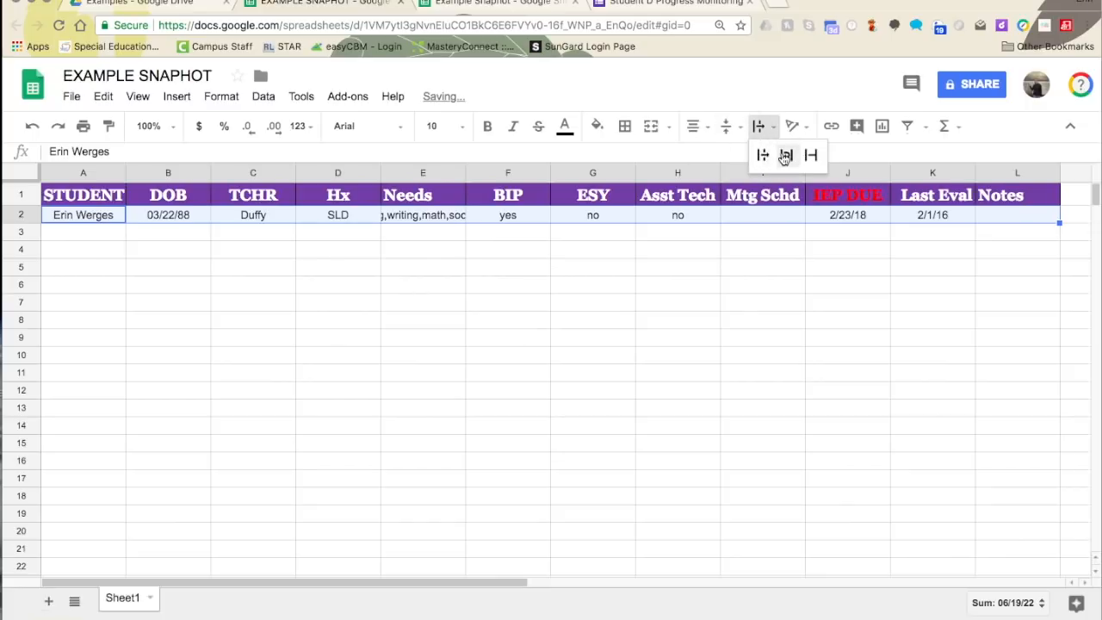
{"action": "left_click", "coordinate": [784, 152]}
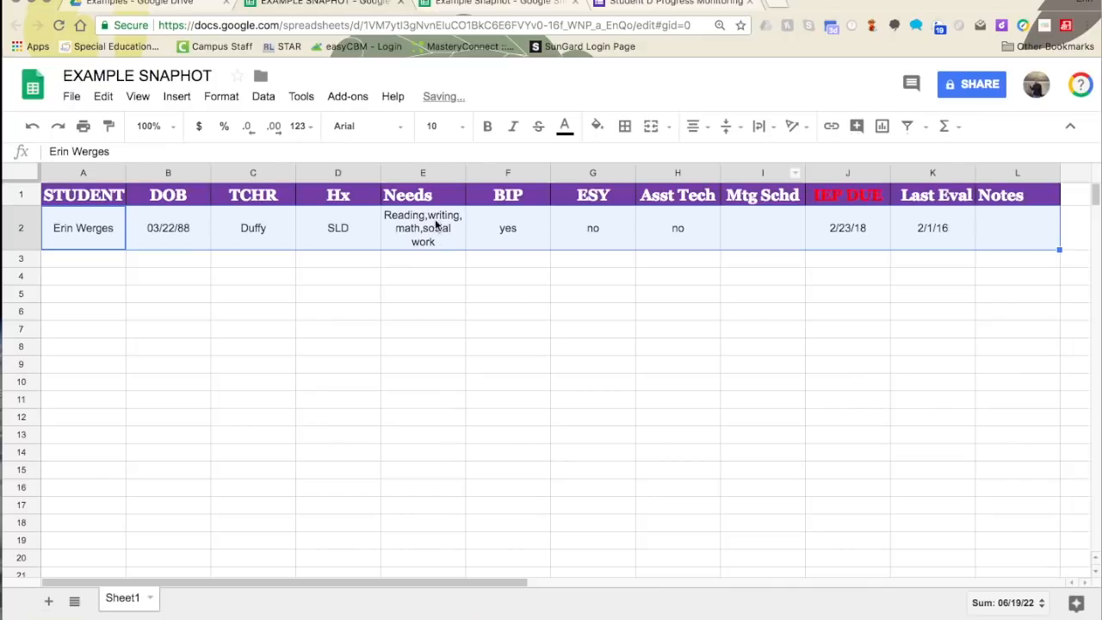
{"action": "left_click", "coordinate": [424, 239]}
{"action": "left_click", "coordinate": [423, 289]}
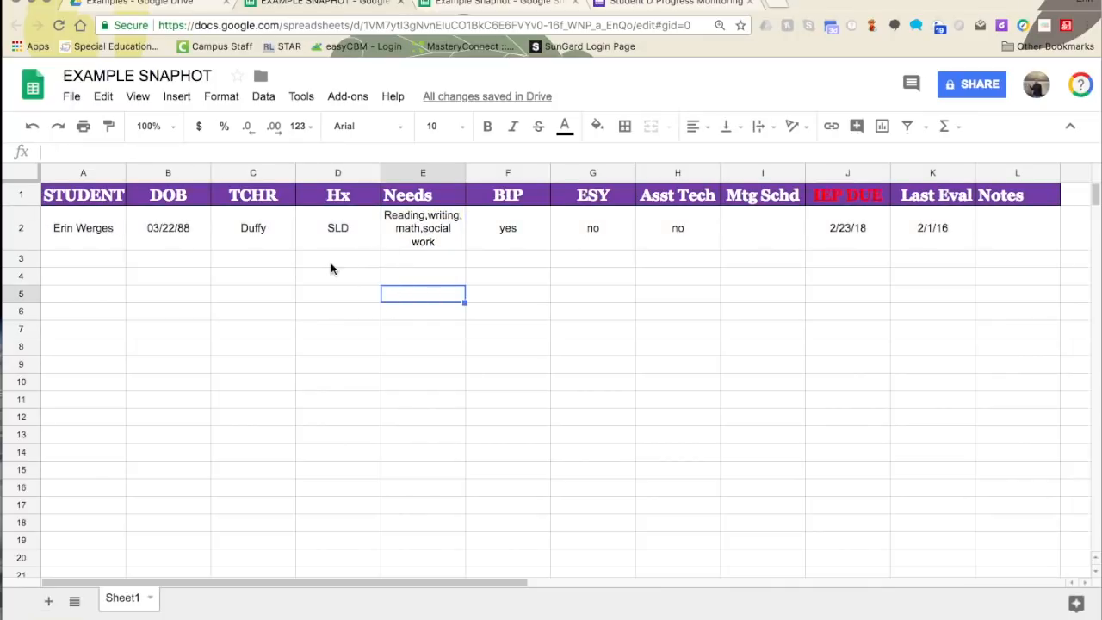
{"action": "left_click", "coordinate": [150, 597]}
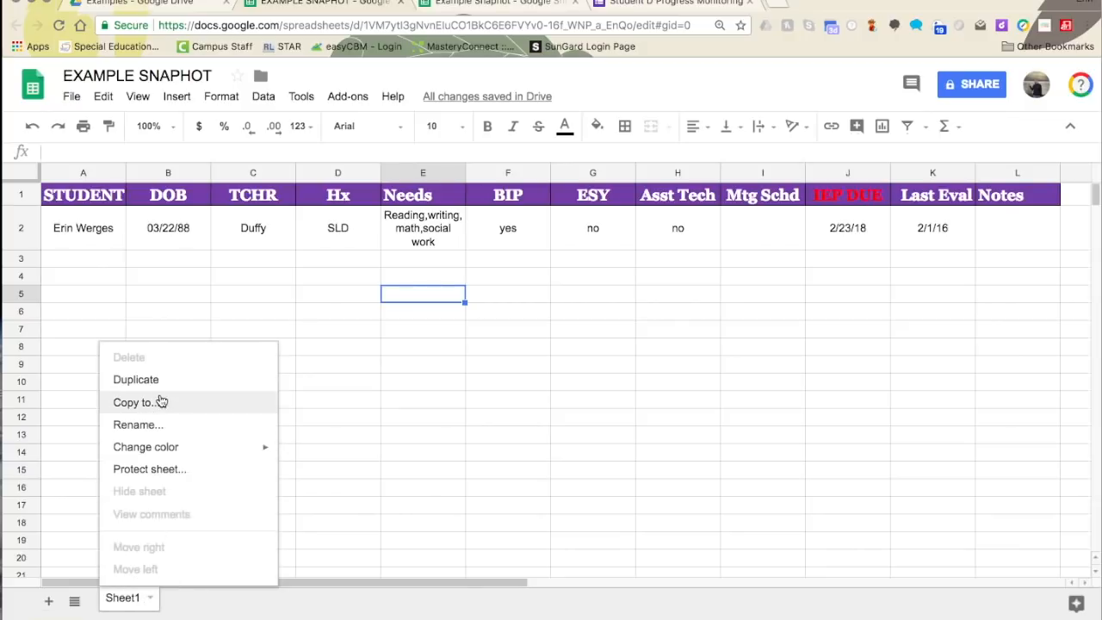
- Rename the first sheet to Summary
{"action": "left_click", "coordinate": [152, 423]}
{"action": "type", "text": "Summary"}
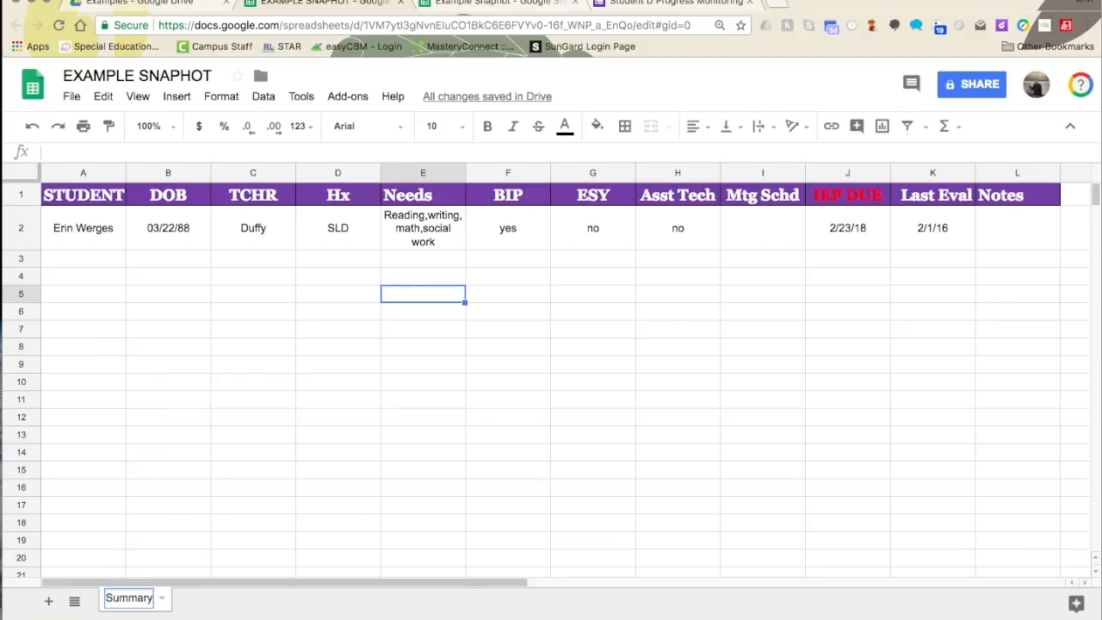
{"action": "key", "text": "Return"}
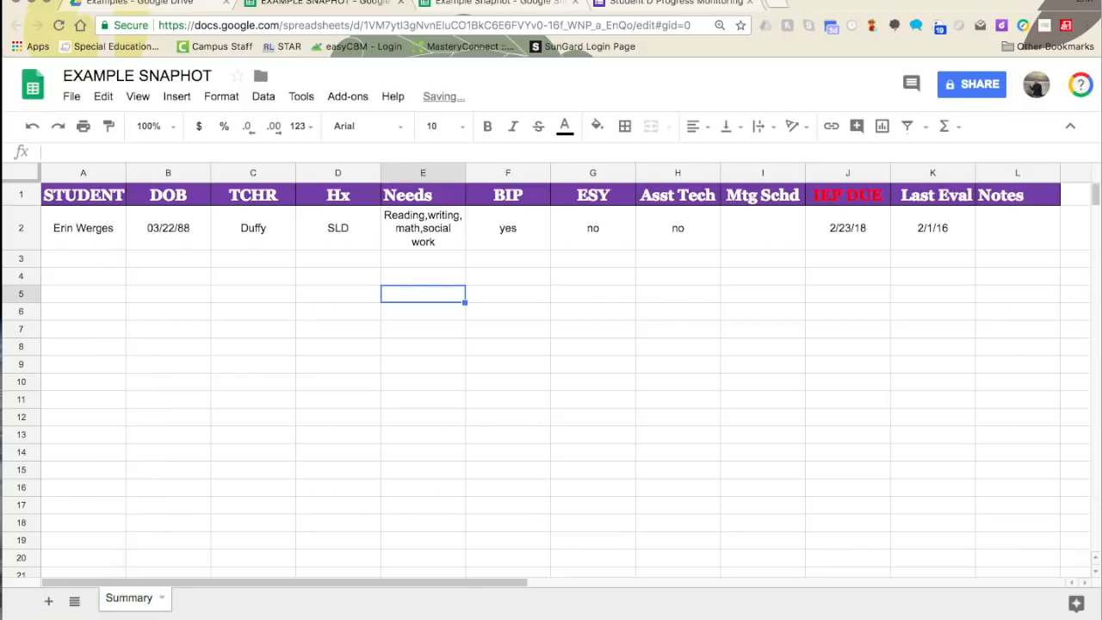
- Add a new blank sheet and rename it Grid
{"action": "left_click", "coordinate": [48, 601]}
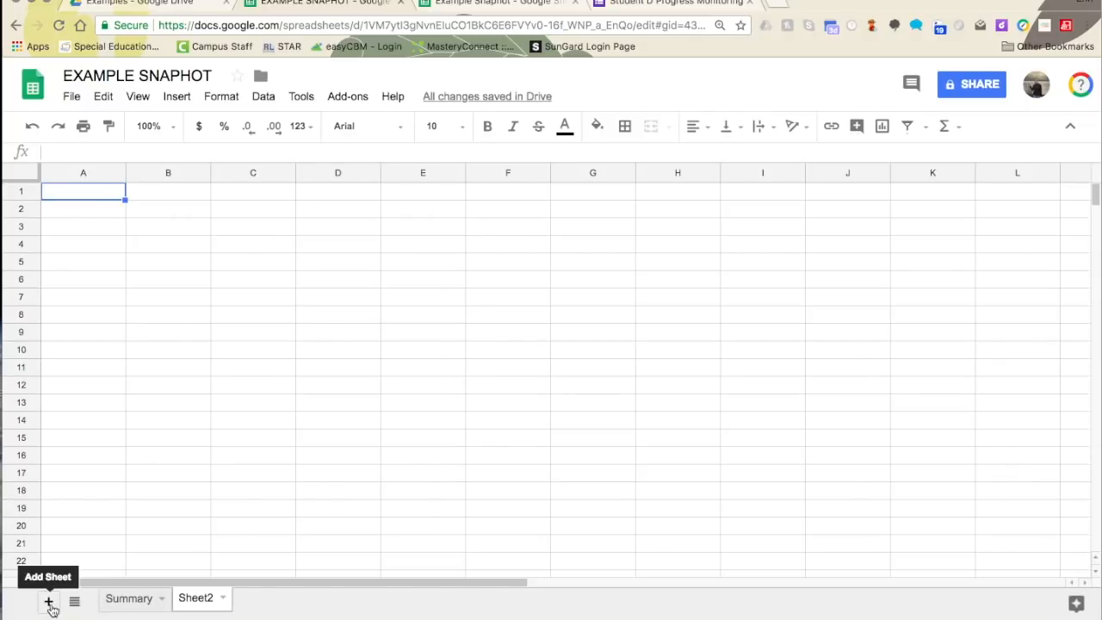
{"action": "left_click", "coordinate": [222, 602]}
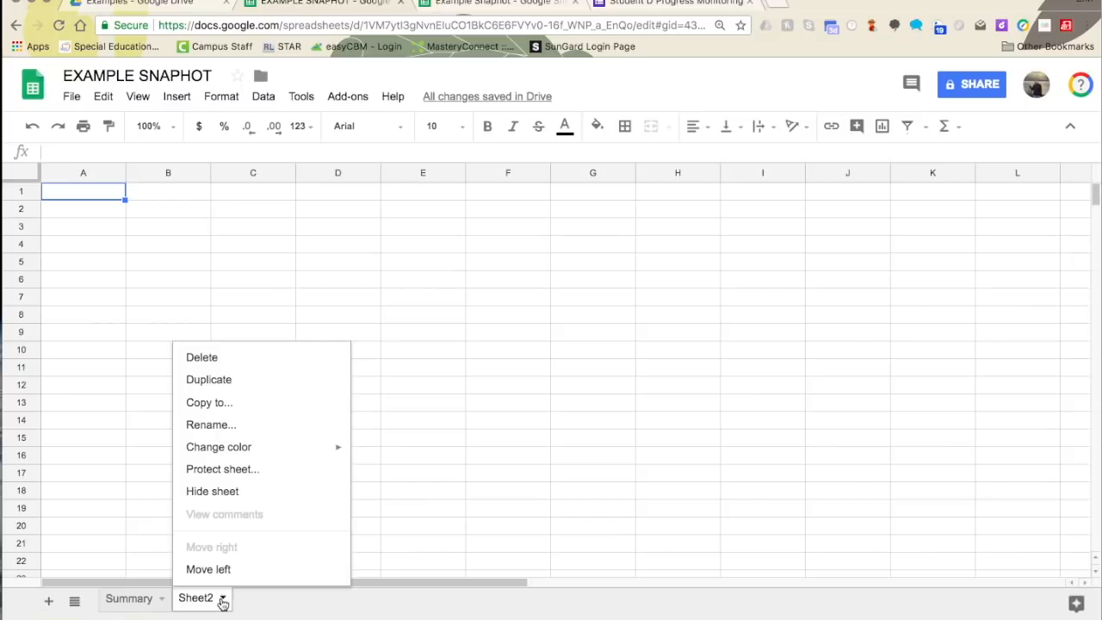
{"action": "left_click", "coordinate": [214, 424]}
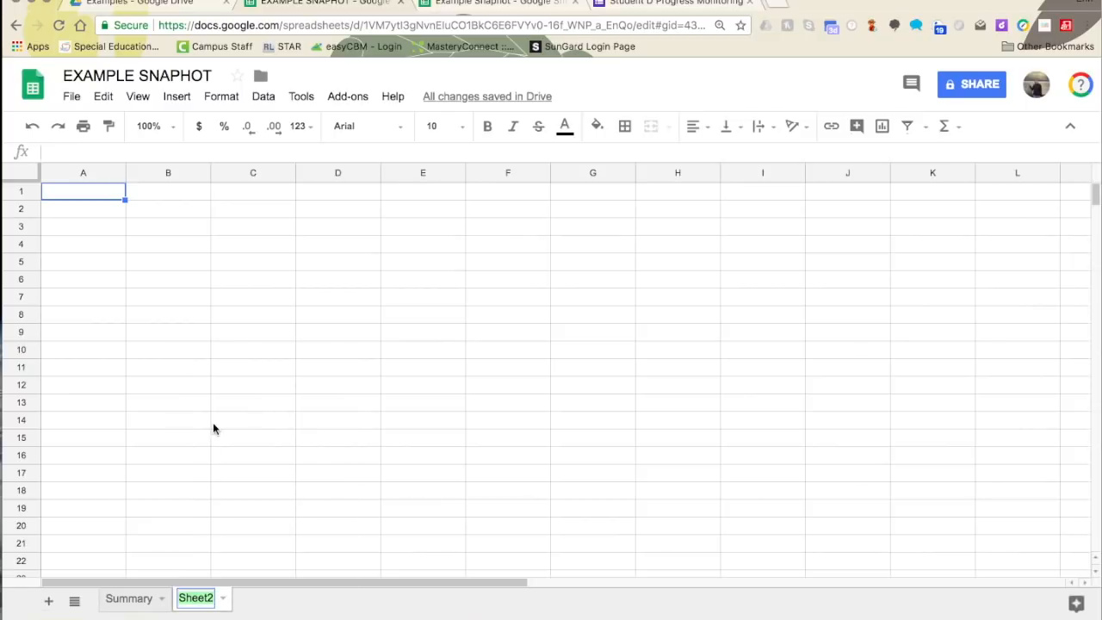
{"action": "type", "text": "Grid"}
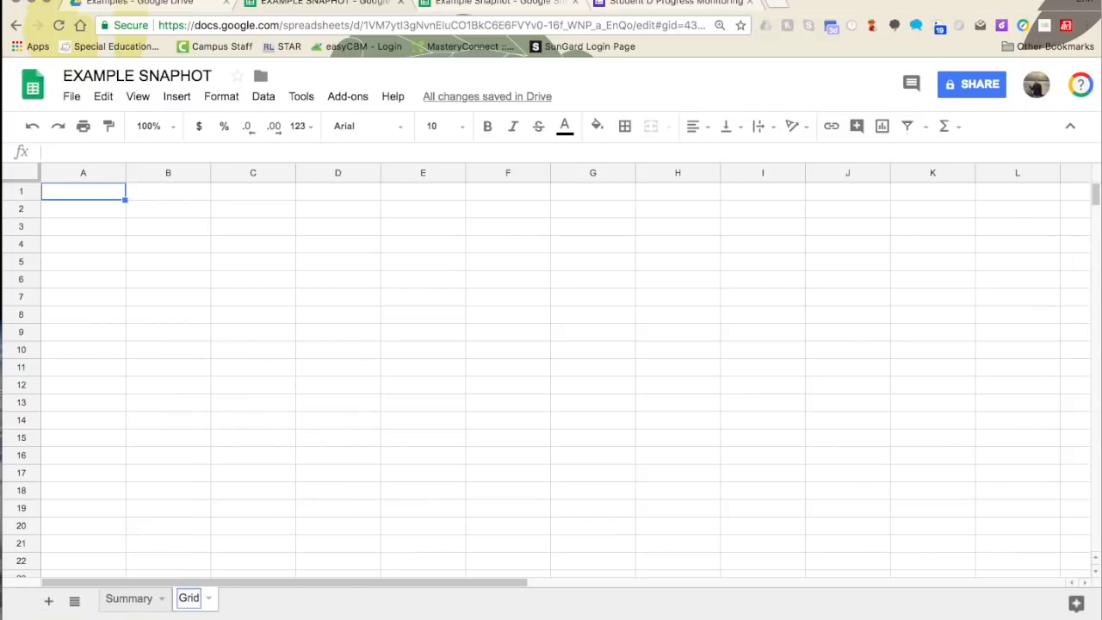
{"action": "left_click", "coordinate": [241, 476]}
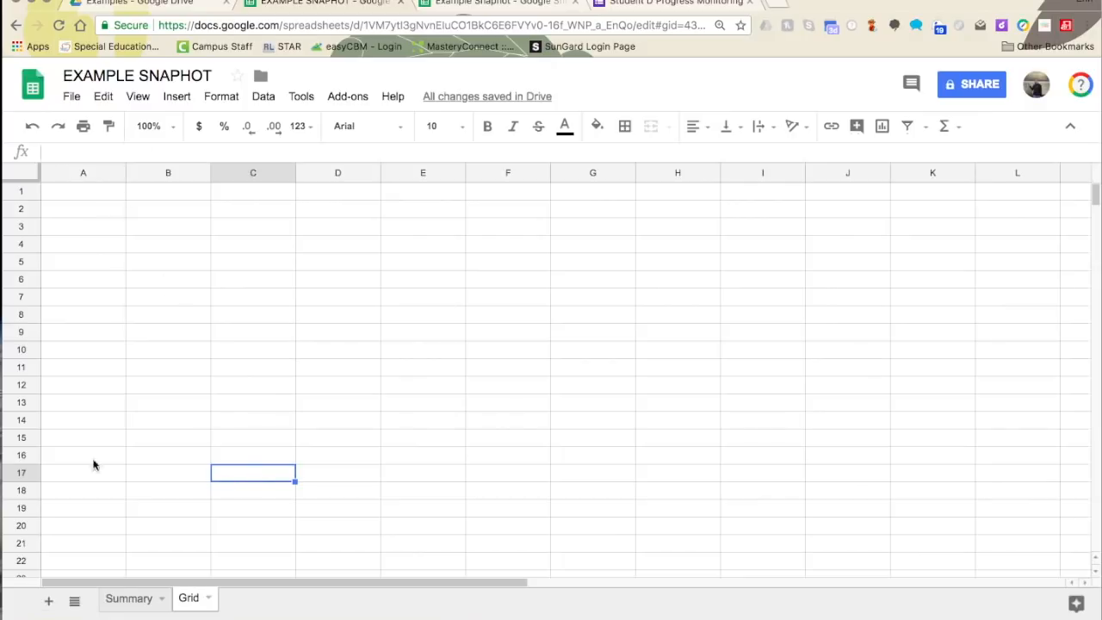
- Copy the A1:J1 header row from the Example Snaphot spreadsheet's Grid sheet
{"action": "left_click", "coordinate": [123, 597]}
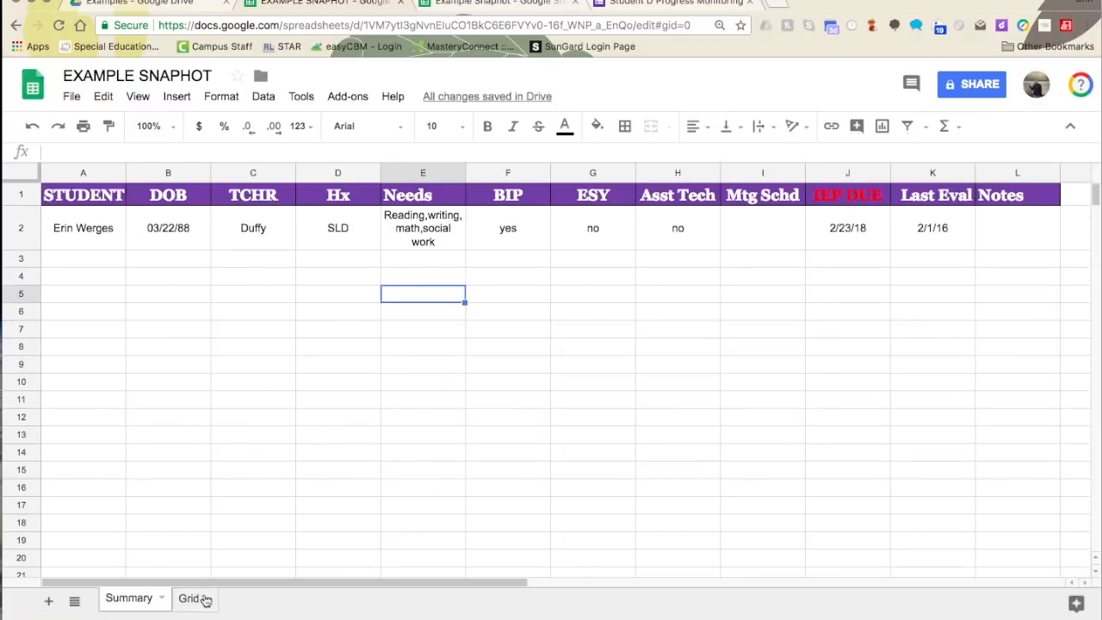
{"action": "left_click", "coordinate": [193, 597]}
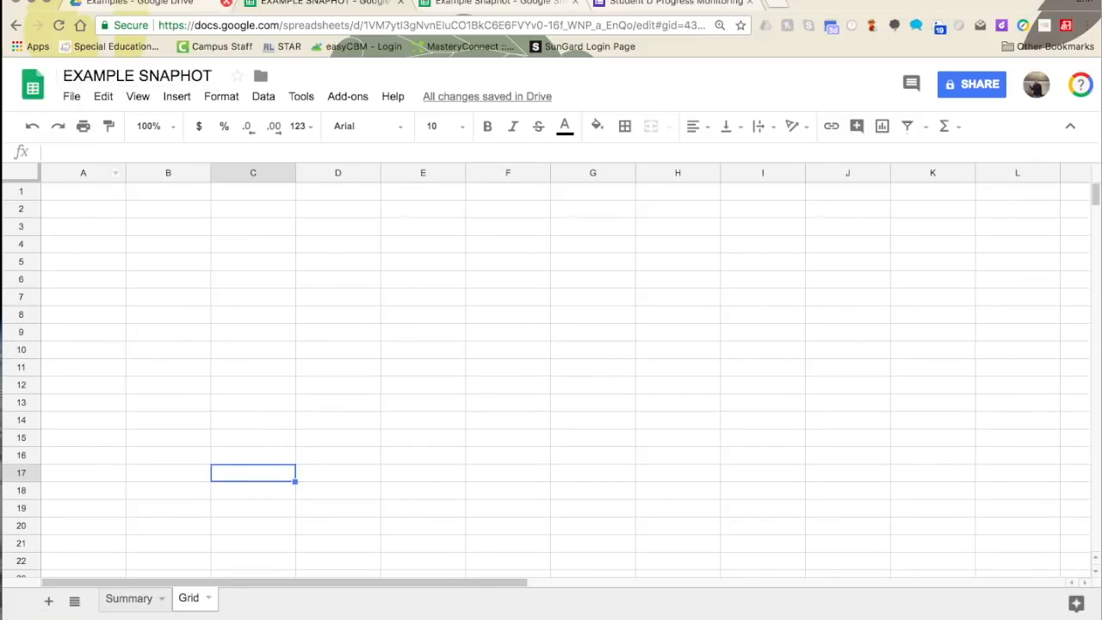
{"action": "left_click", "coordinate": [483, 3]}
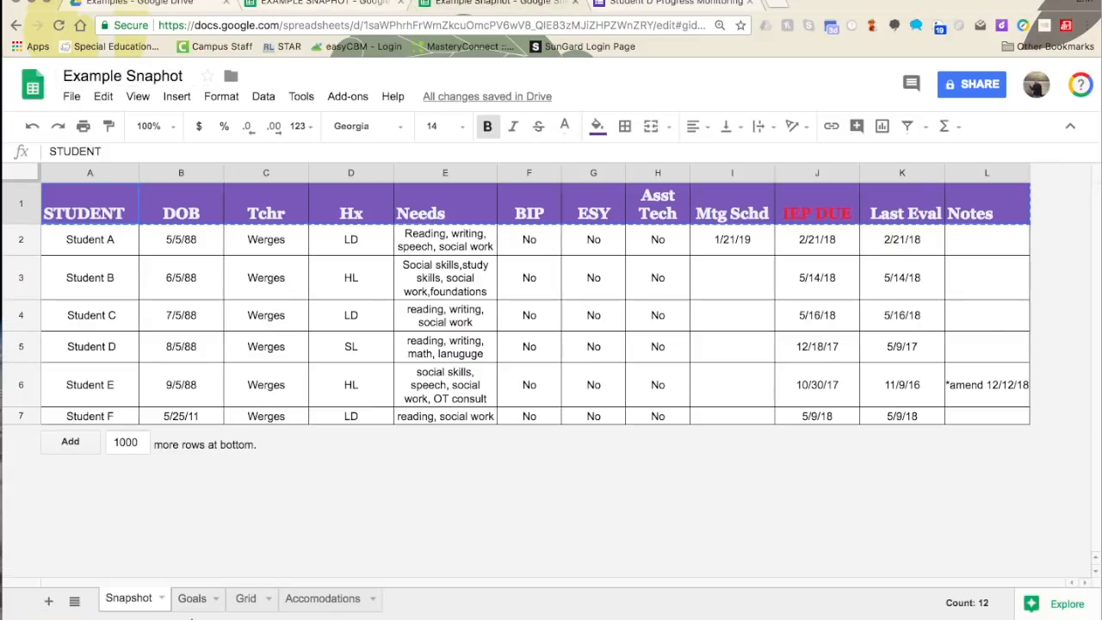
{"action": "left_click", "coordinate": [246, 597]}
{"action": "left_click_drag", "start_coordinate": [138, 219], "coordinate": [989, 215]}
{"action": "right_click", "coordinate": [990, 215]}
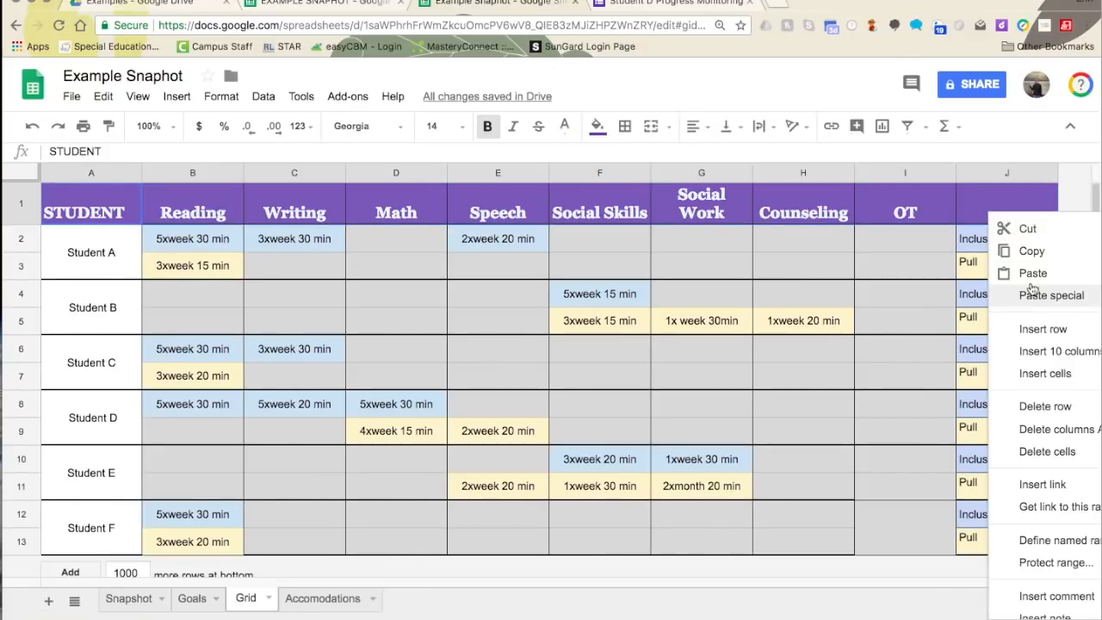
{"action": "left_click", "coordinate": [1028, 248]}
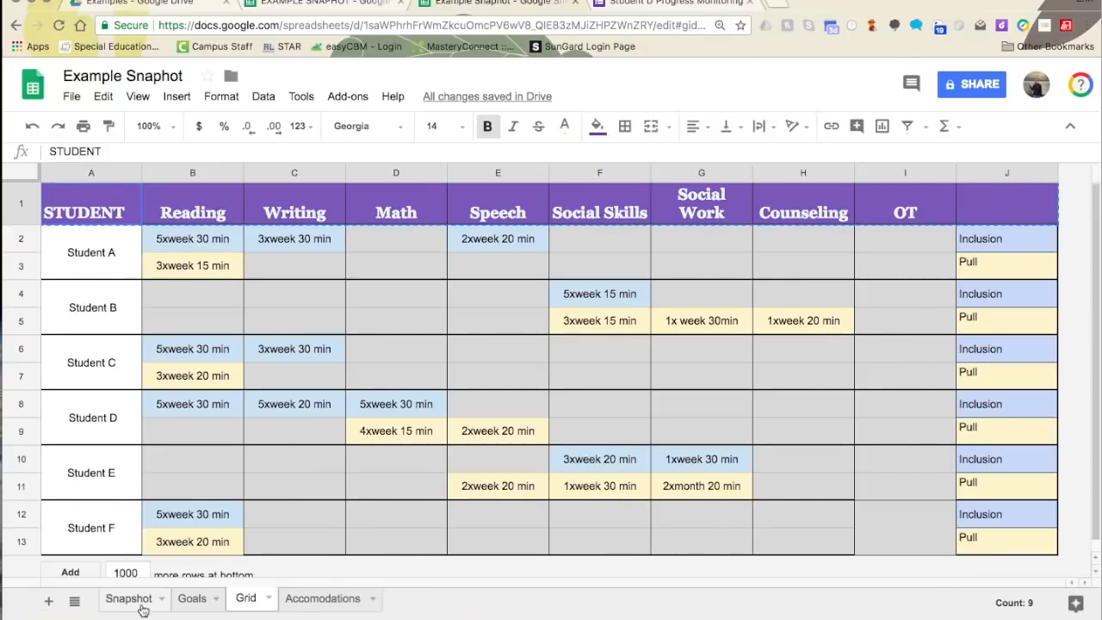
- Paste the purple header row into the Grid sheet, widen columns A and H, and add APE in J1
{"action": "left_click", "coordinate": [348, 8]}
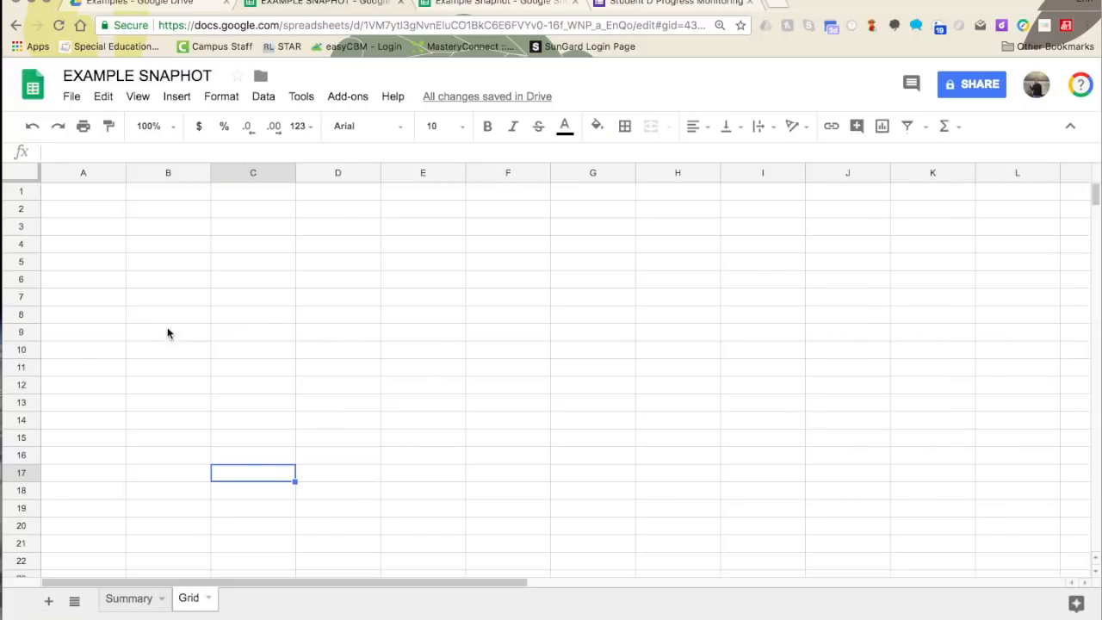
{"action": "right_click", "coordinate": [102, 199]}
{"action": "left_click", "coordinate": [143, 257]}
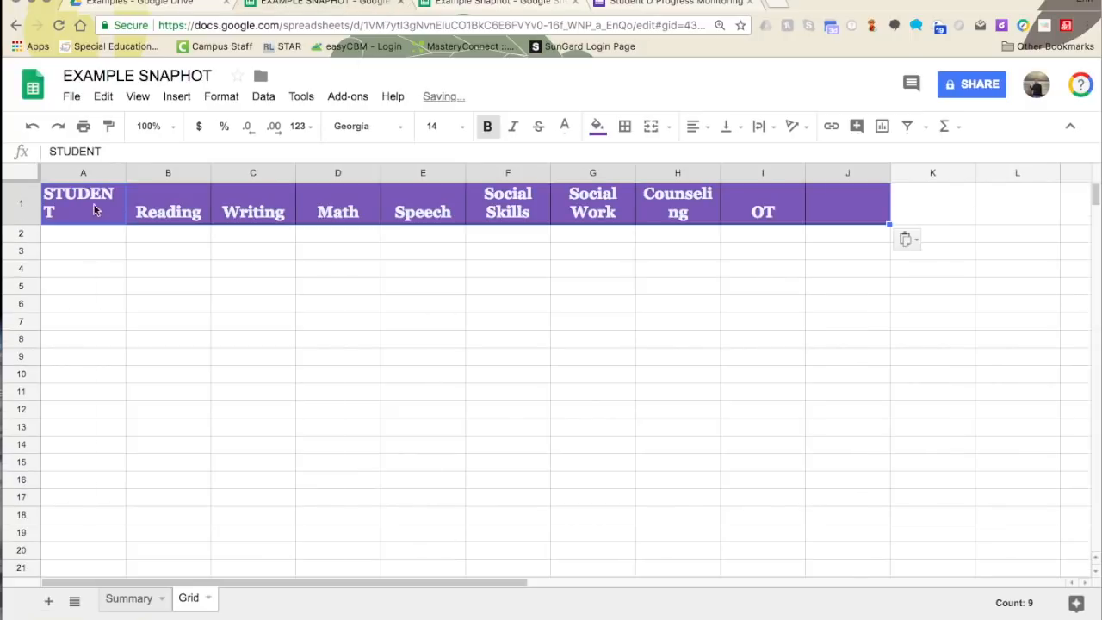
{"action": "left_click_drag", "start_coordinate": [124, 173], "coordinate": [148, 173]}
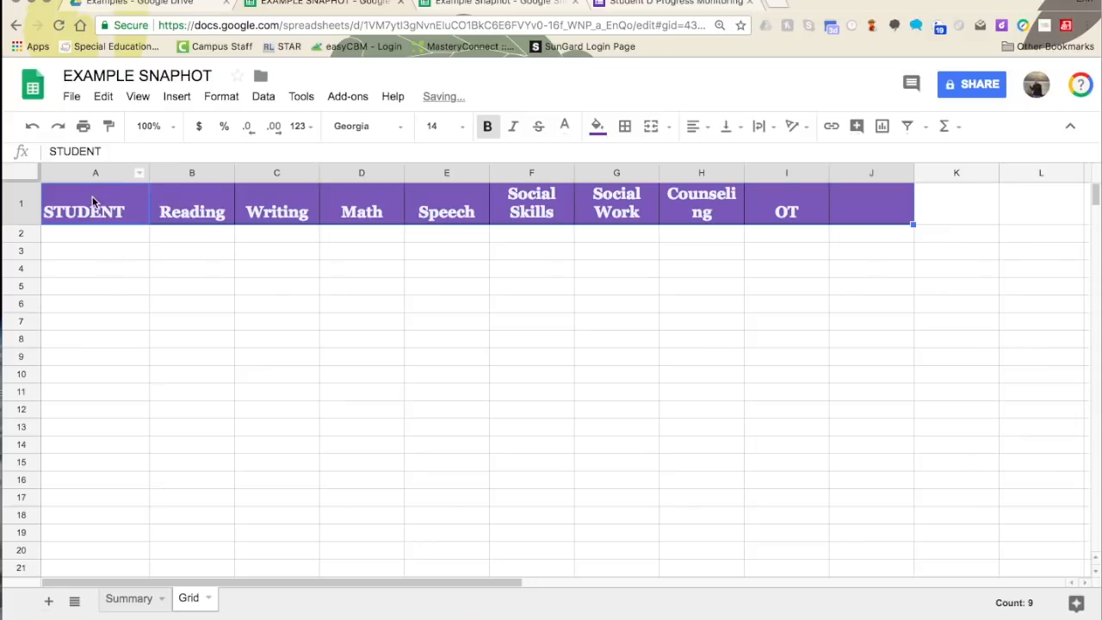
{"action": "left_click", "coordinate": [117, 301]}
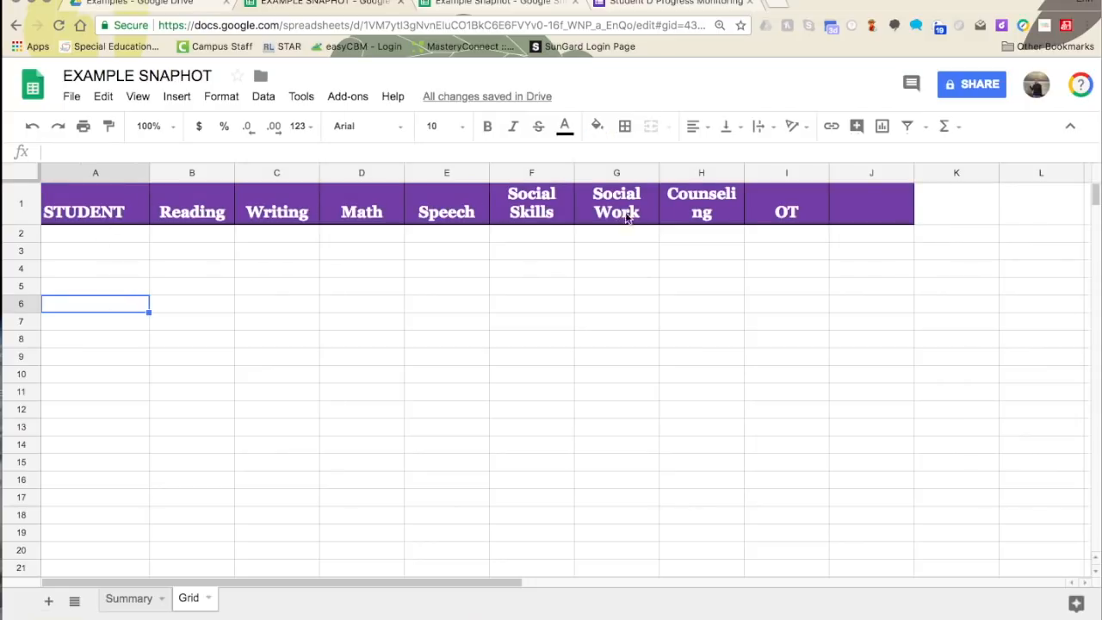
{"action": "left_click_drag", "start_coordinate": [743, 172], "coordinate": [765, 171]}
{"action": "left_click", "coordinate": [878, 203]}
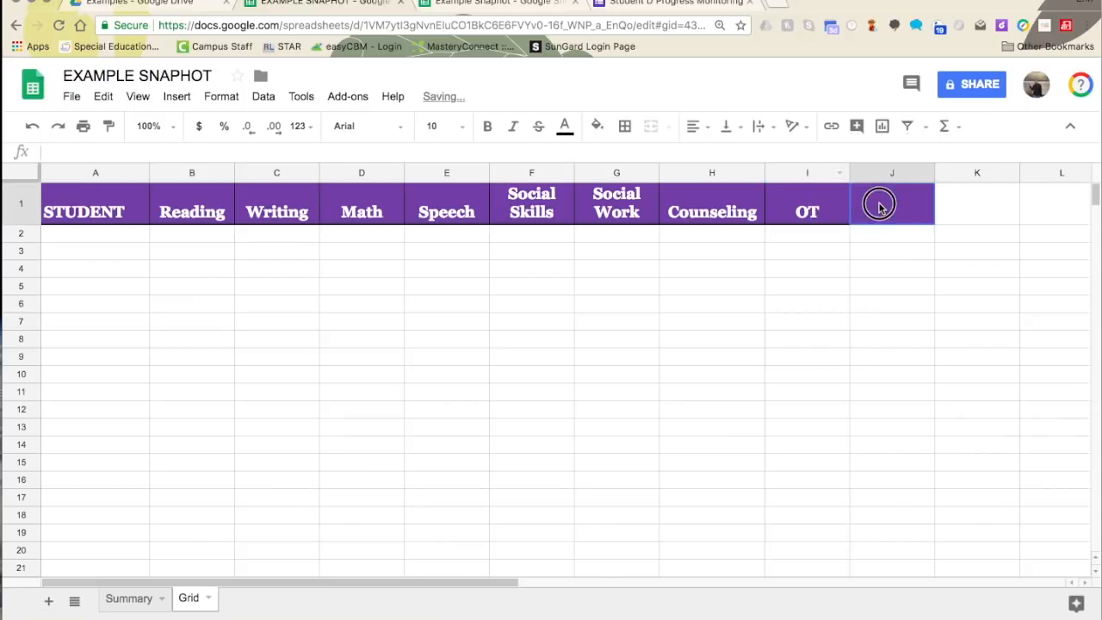
{"action": "type", "text": "APE"}
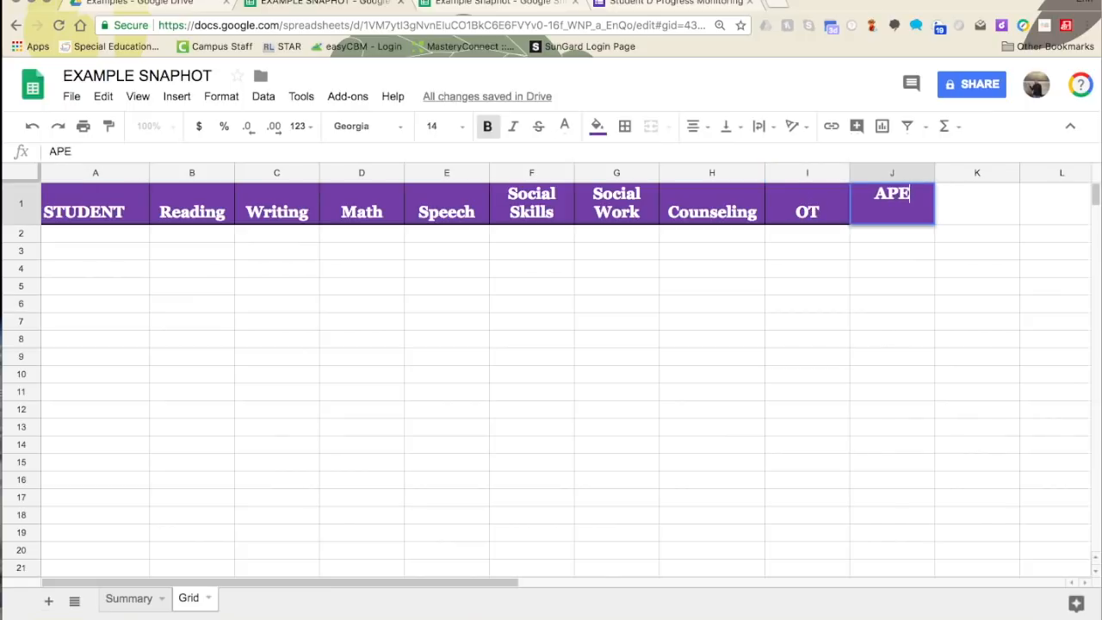
{"action": "left_click", "coordinate": [835, 291]}
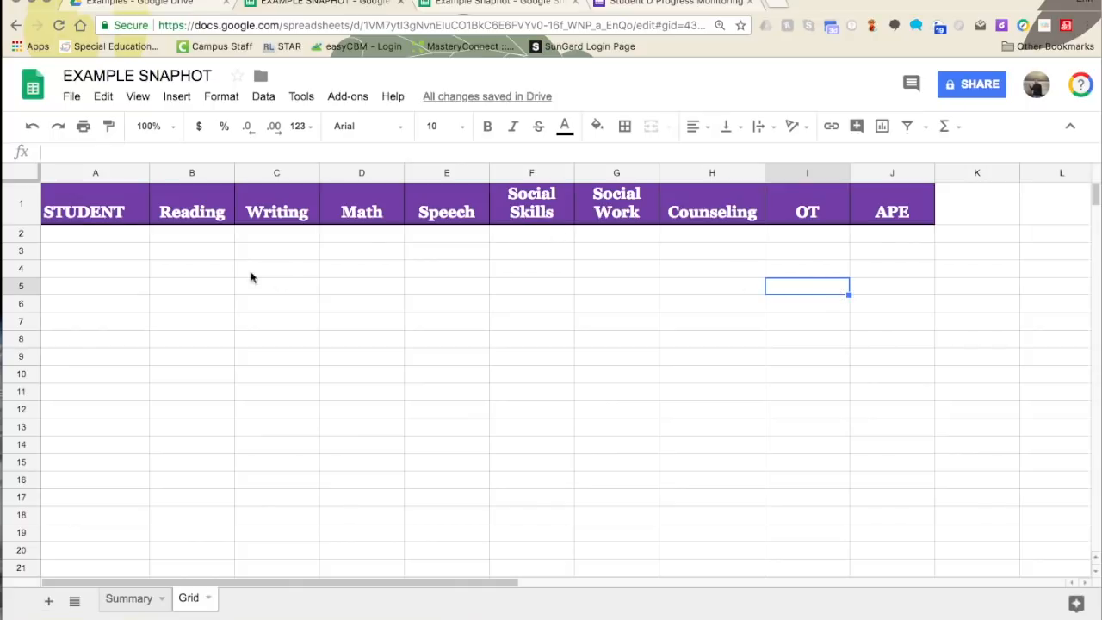
- Merge A2:A3 and enter the first student's name
{"action": "left_click", "coordinate": [80, 234]}
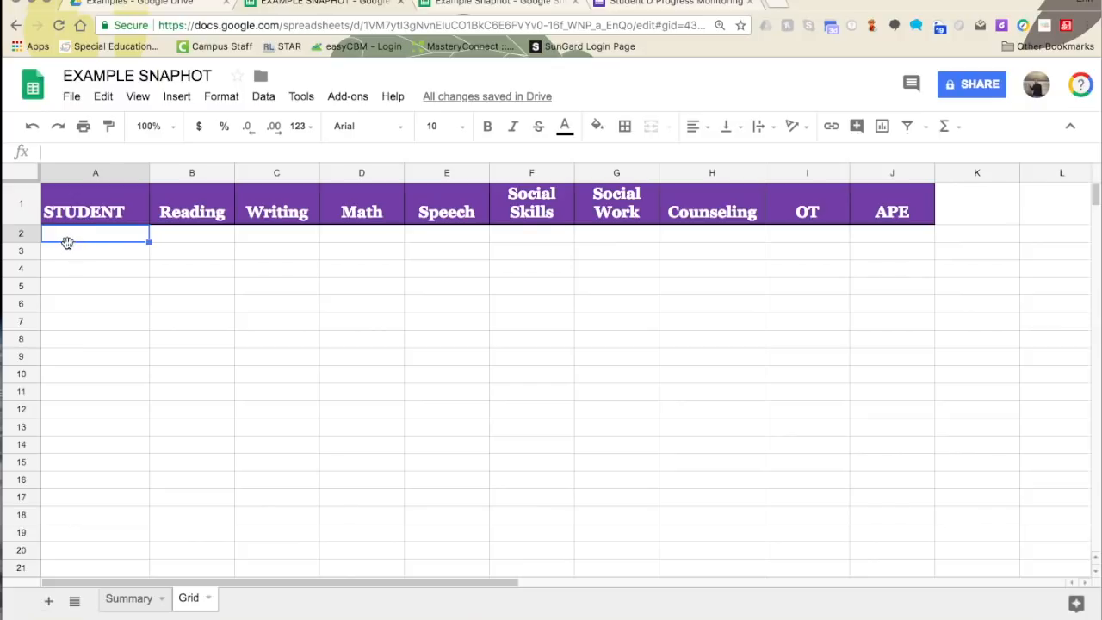
{"action": "left_click_drag", "start_coordinate": [68, 241], "coordinate": [64, 249]}
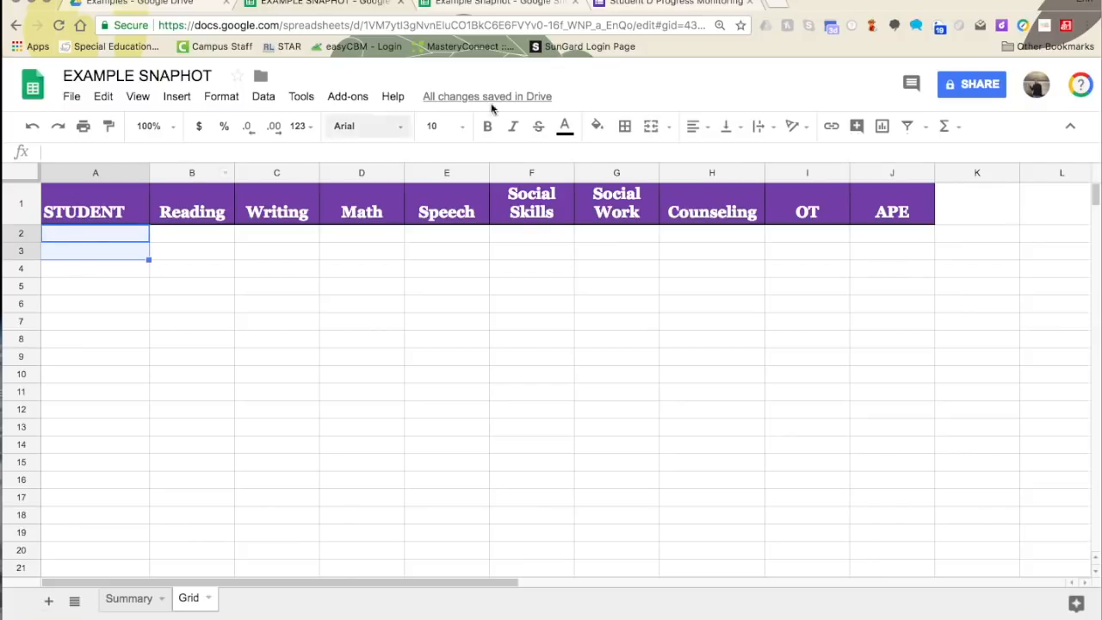
{"action": "left_click", "coordinate": [651, 127]}
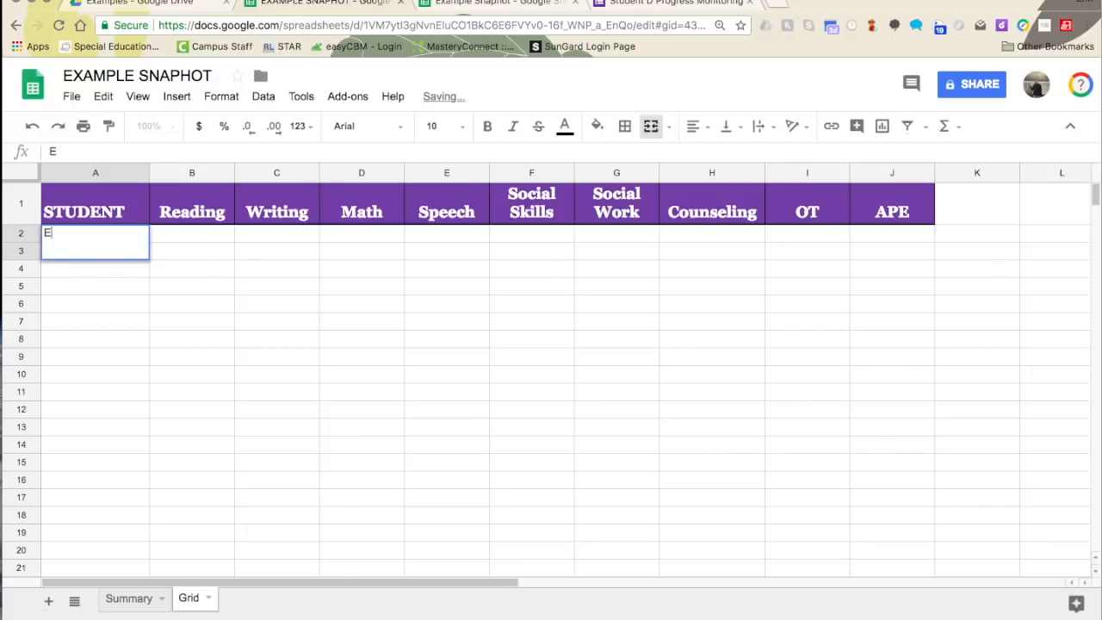
{"action": "key", "text": "Tab"}
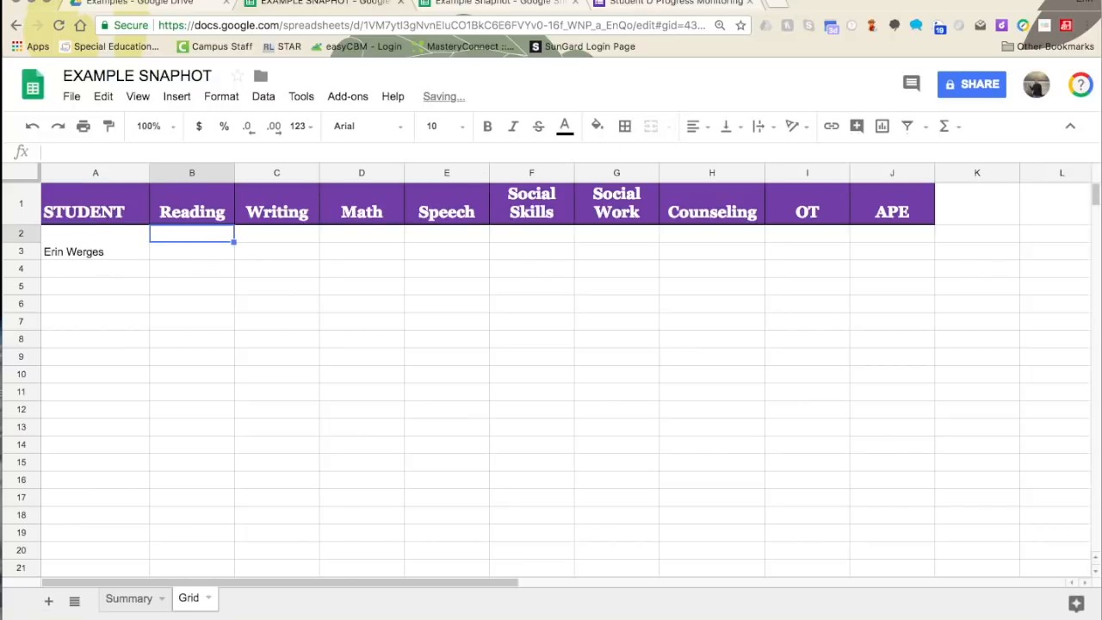
- Fill B2:K2 light blue and B3:K3 light yellow
{"action": "left_click_drag", "start_coordinate": [978, 226], "coordinate": [979, 224]}
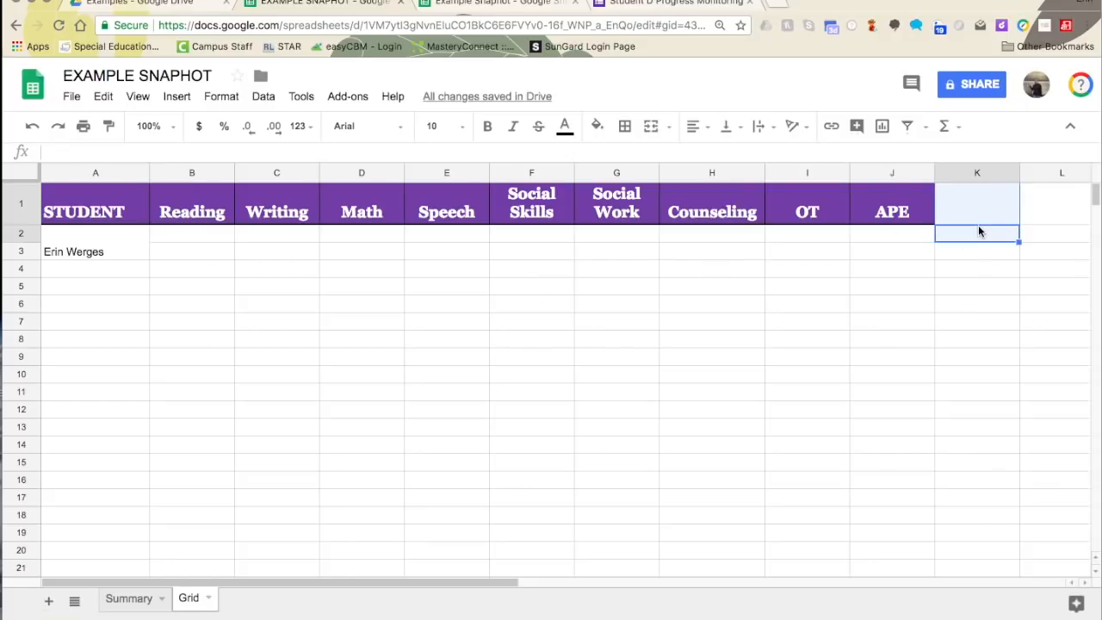
{"action": "left_click", "coordinate": [985, 234]}
{"action": "left_click", "coordinate": [834, 213]}
{"action": "left_click_drag", "start_coordinate": [834, 213], "coordinate": [216, 233]}
{"action": "left_click", "coordinate": [596, 126]}
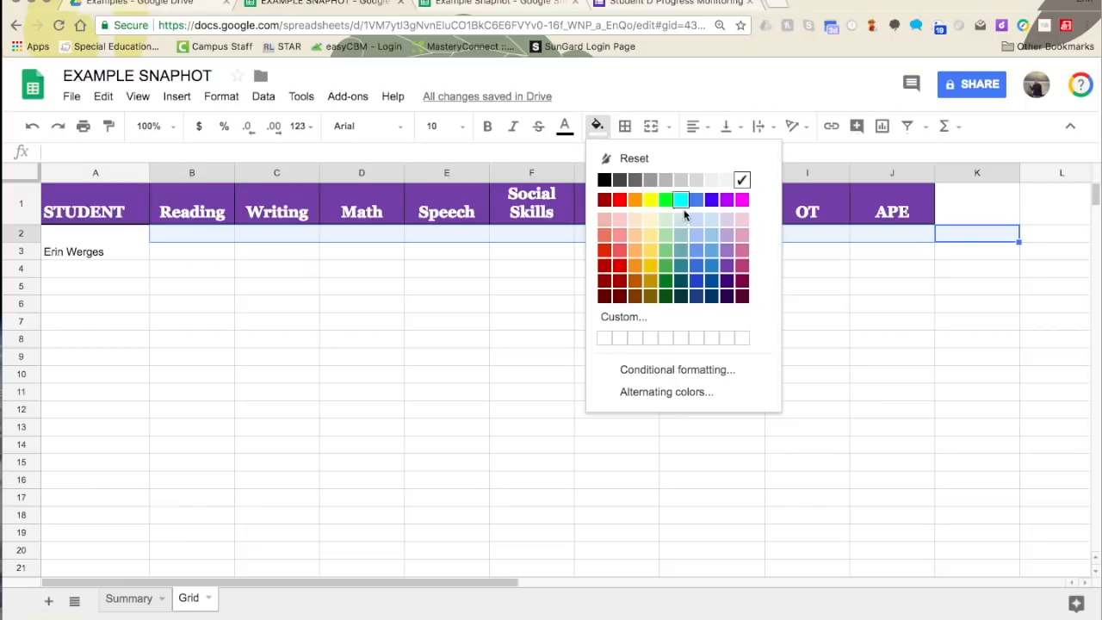
{"action": "left_click", "coordinate": [691, 217]}
{"action": "left_click_drag", "start_coordinate": [971, 250], "coordinate": [191, 249]}
{"action": "left_click", "coordinate": [597, 126]}
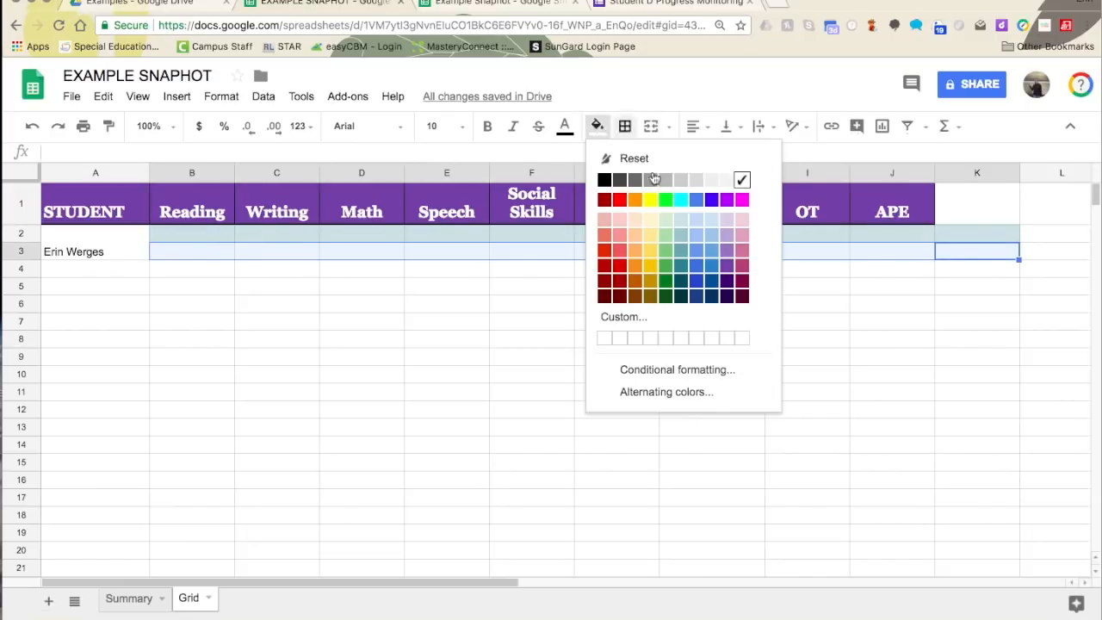
{"action": "left_click", "coordinate": [648, 217]}
{"action": "left_click", "coordinate": [607, 303]}
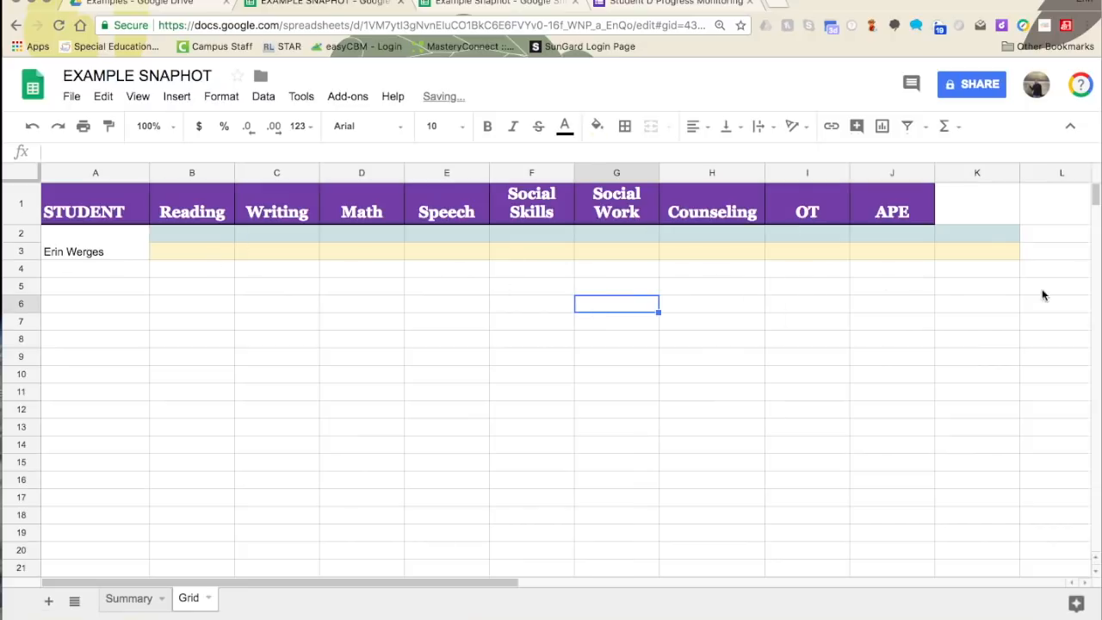
- Label K2 Inclusion and K3 Pull, and enter 5x30 in B2
{"action": "left_click", "coordinate": [982, 237]}
{"action": "type", "text": "Incl"}
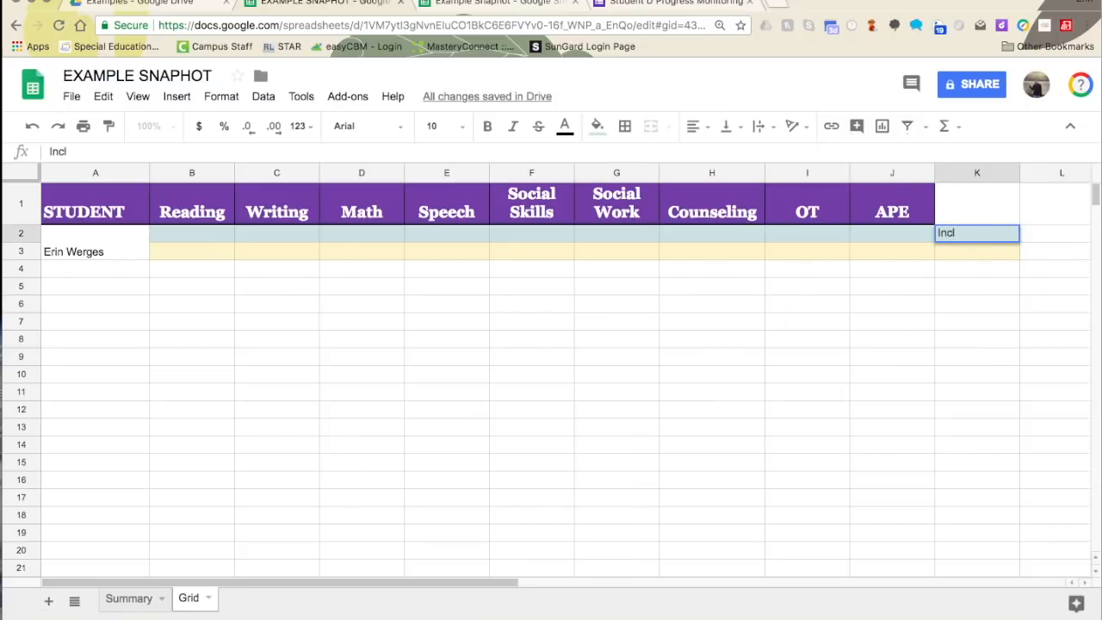
{"action": "type", "text": "usion"}
{"action": "left_click", "coordinate": [1018, 252]}
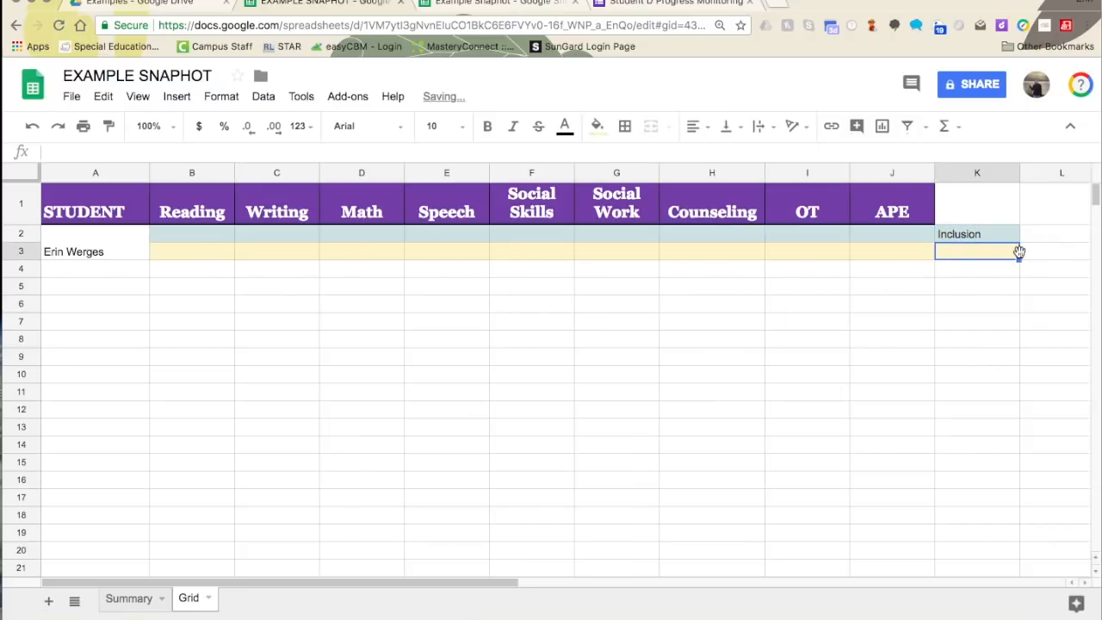
{"action": "type", "text": "Pull"}
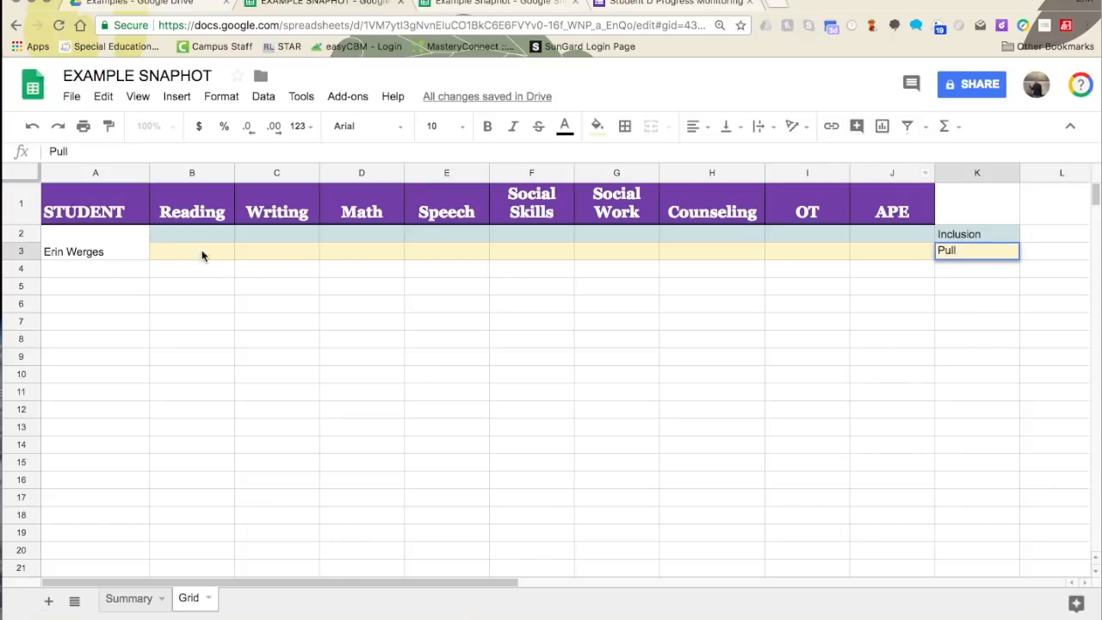
{"action": "left_click", "coordinate": [184, 238]}
{"action": "type", "text": "5x30"}
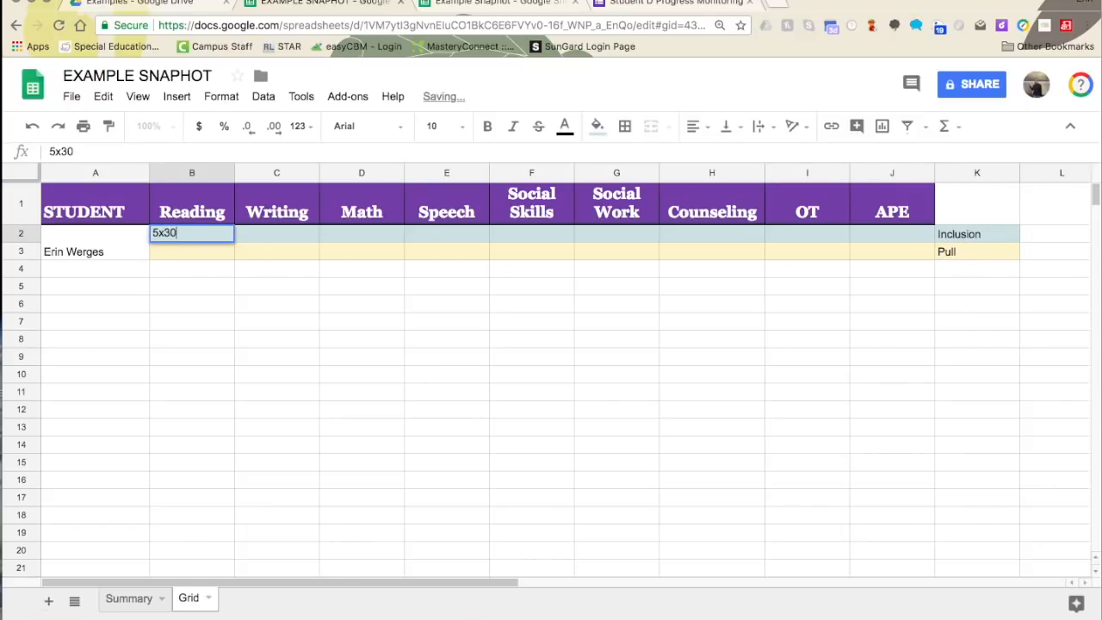
{"action": "key", "text": "Tab"}
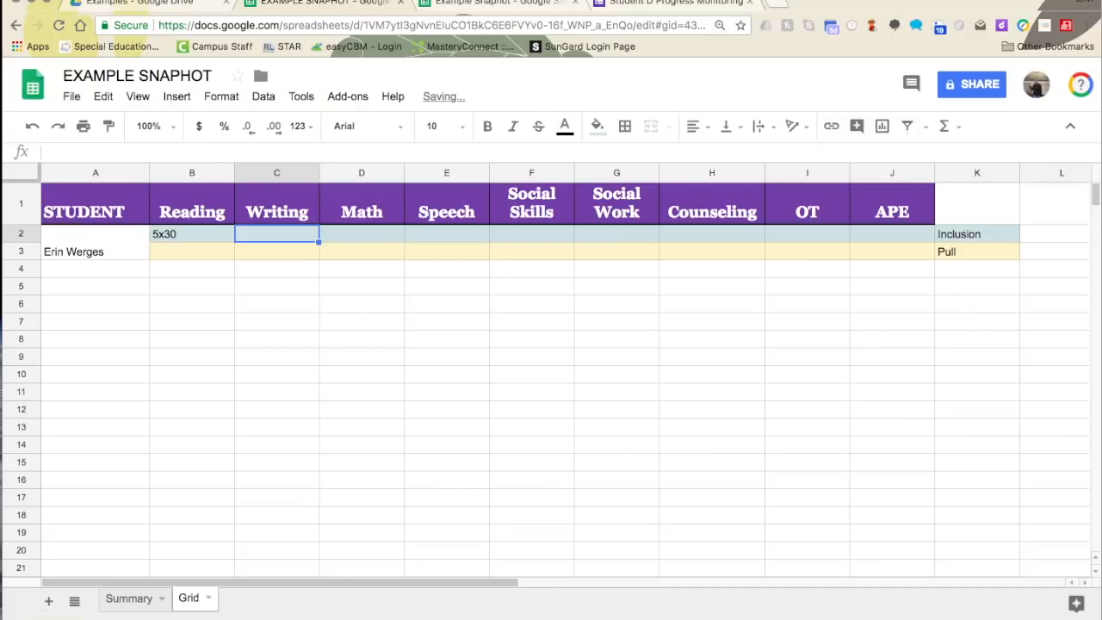
- Enter Reading as 5xweek 30 min in B2 and 5x20min in B3
{"action": "left_click", "coordinate": [163, 242]}
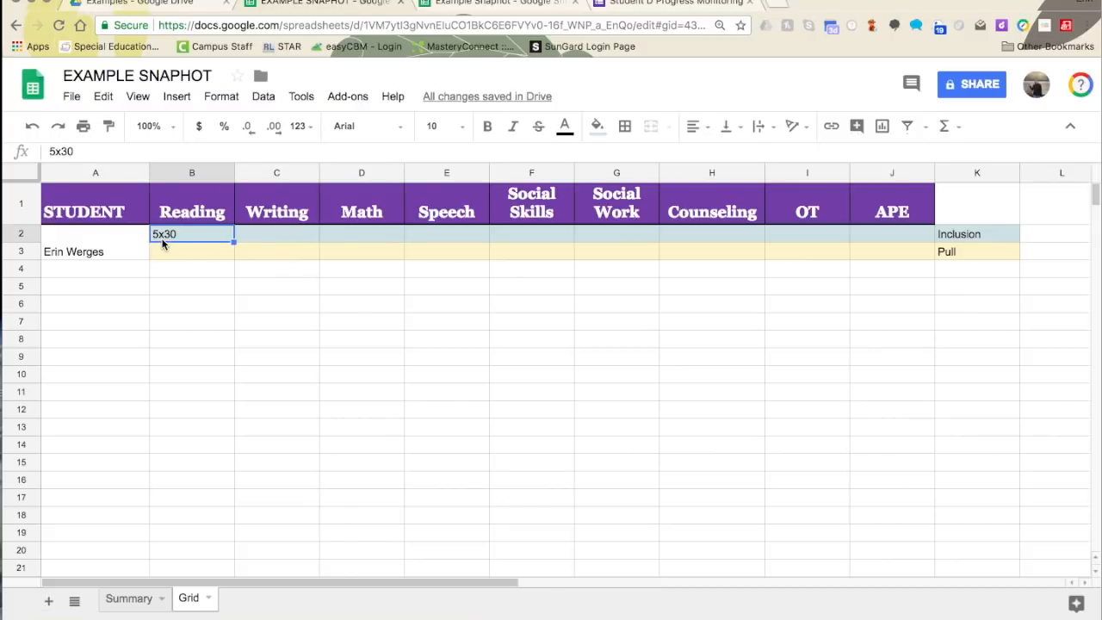
{"action": "type", "text": "5xwee"}
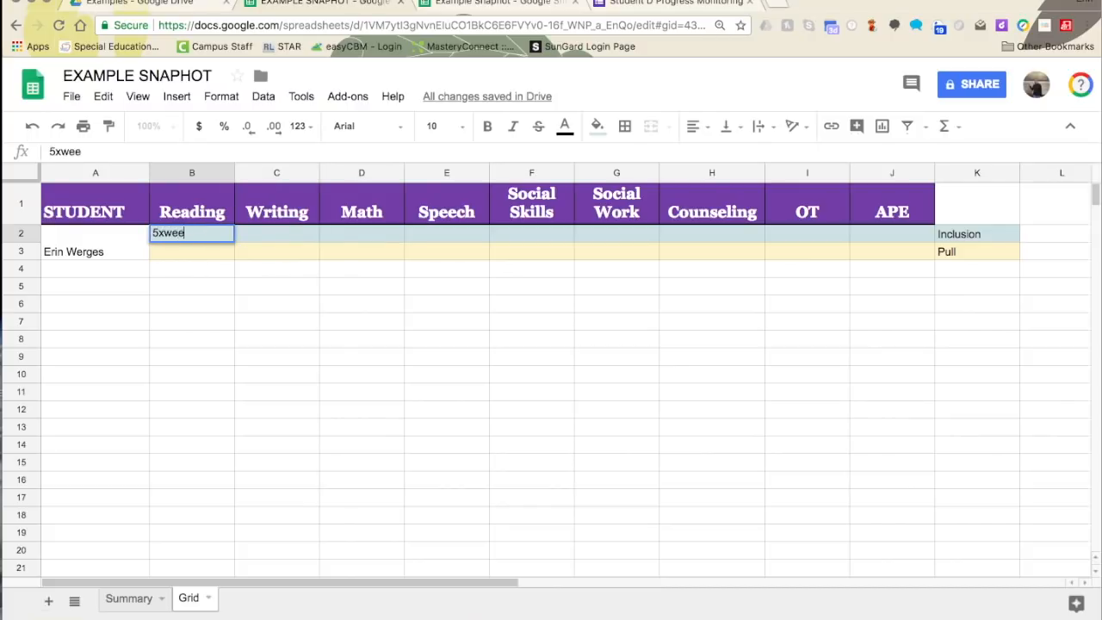
{"action": "type", "text": "k 30 min"}
{"action": "left_click_drag", "start_coordinate": [194, 295], "coordinate": [195, 286]}
{"action": "left_click", "coordinate": [228, 249]}
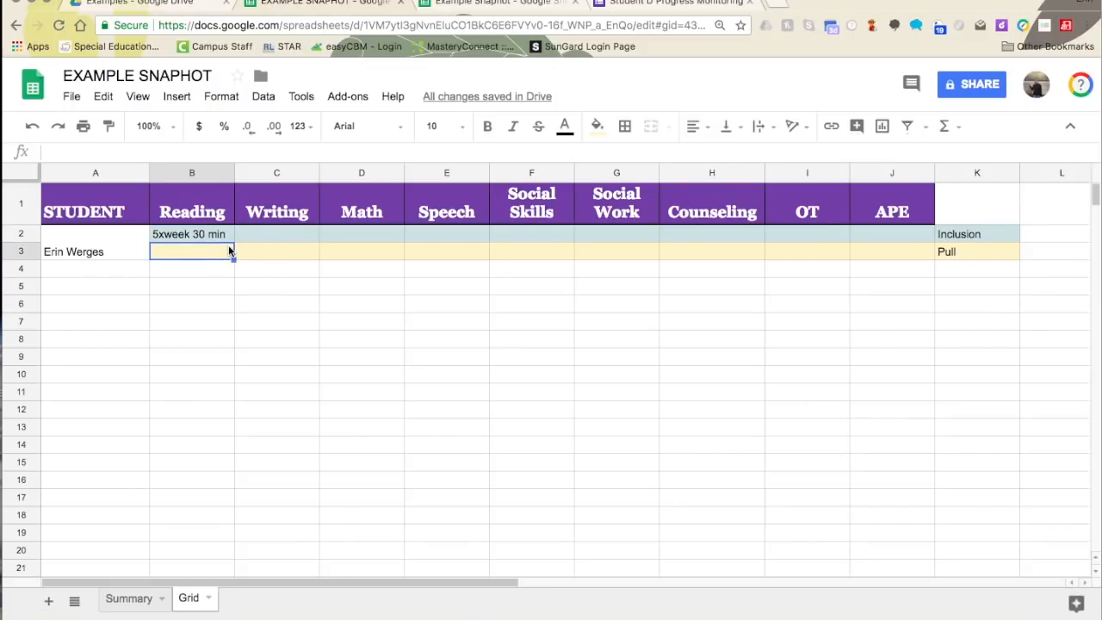
{"action": "type", "text": "5x20min"}
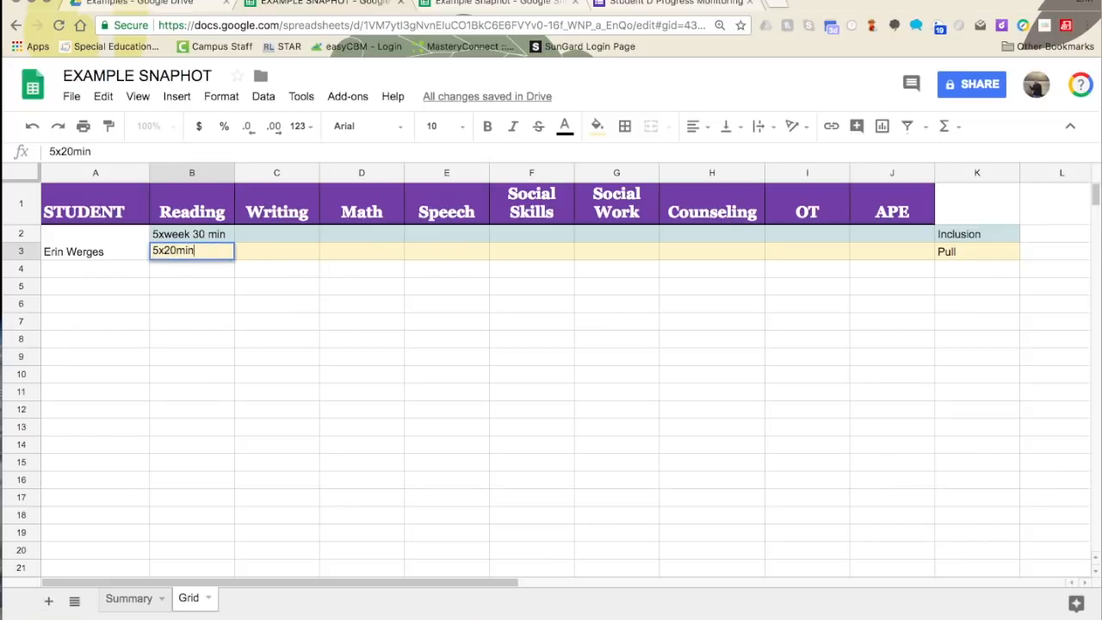
{"action": "key", "text": "Return"}
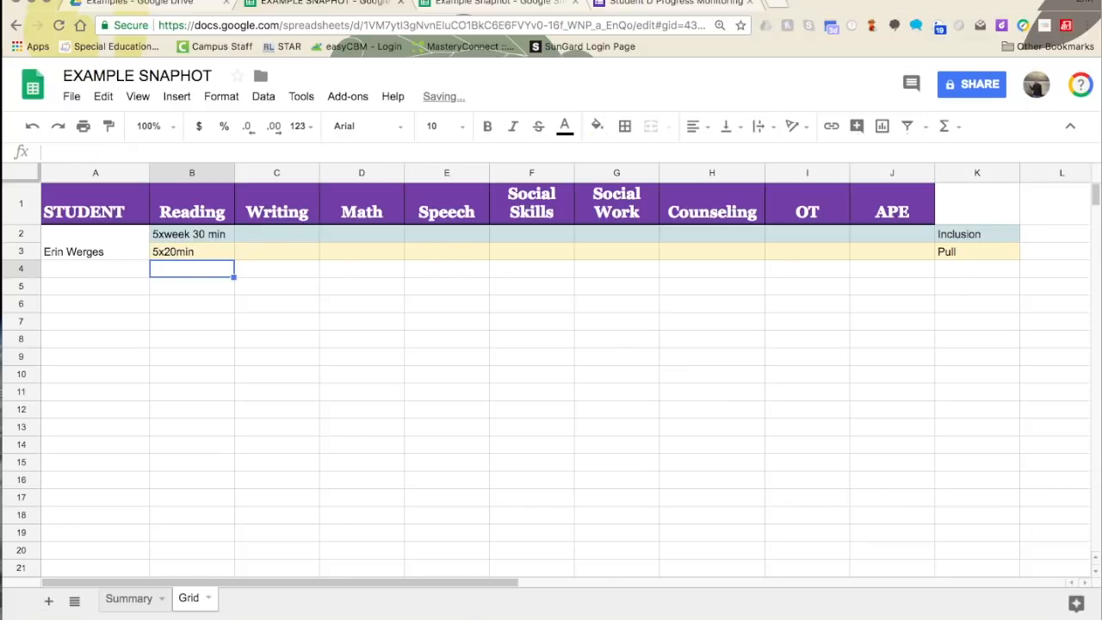
- Merge the Writing cells C2:C3 and fill them grey
{"action": "left_click", "coordinate": [301, 240]}
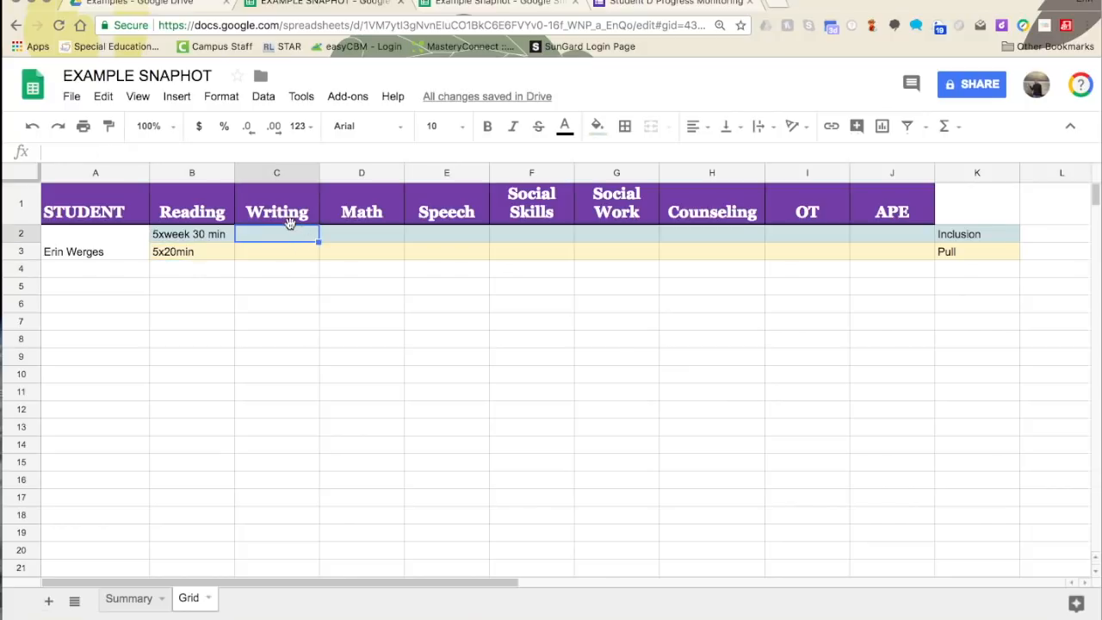
{"action": "left_click_drag", "start_coordinate": [293, 253], "coordinate": [291, 254]}
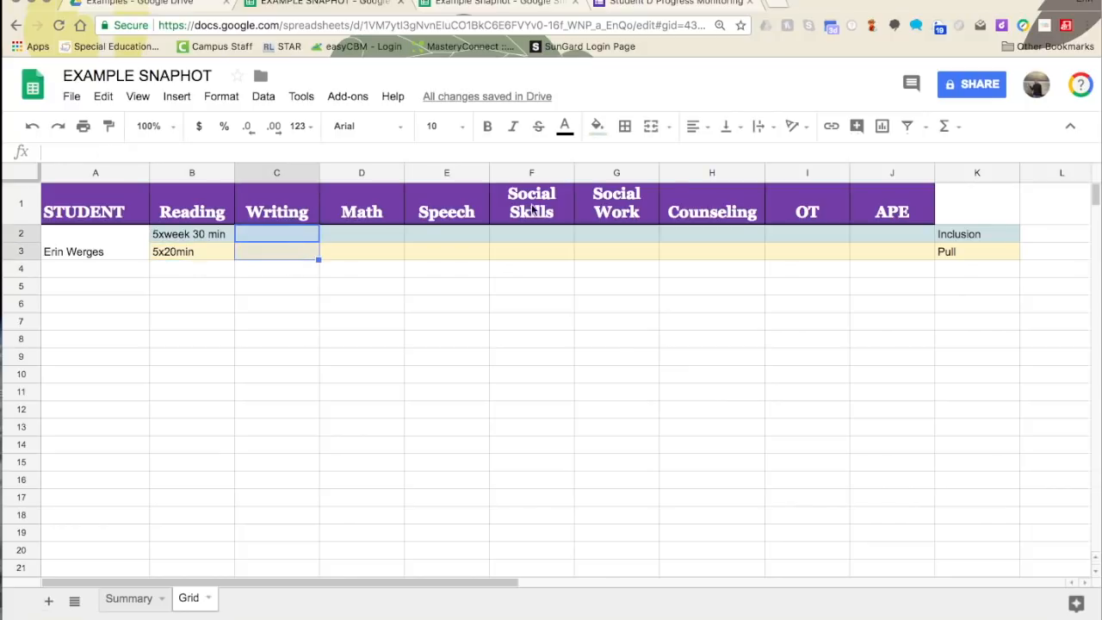
{"action": "left_click", "coordinate": [651, 127]}
{"action": "left_click", "coordinate": [597, 125]}
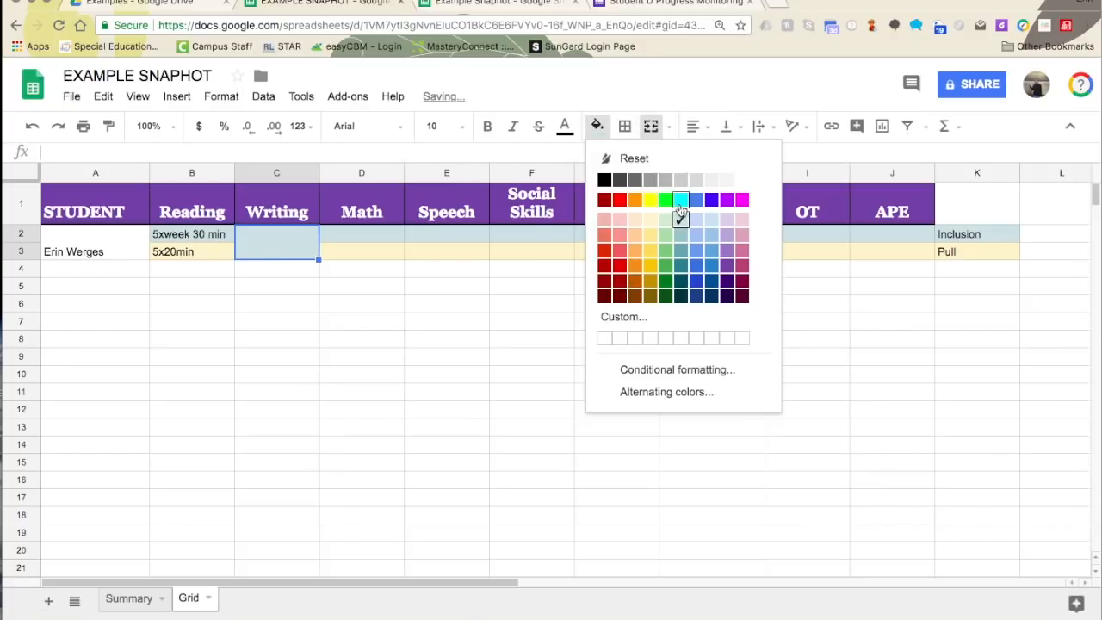
{"action": "left_click", "coordinate": [639, 183]}
{"action": "left_click", "coordinate": [357, 340]}
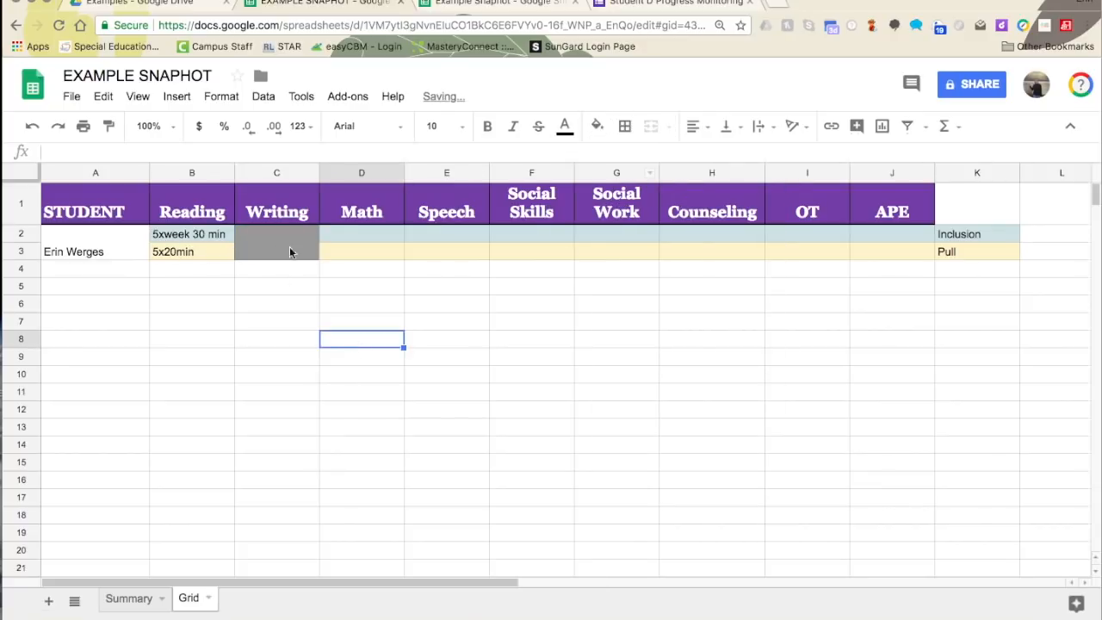
{"action": "left_click", "coordinate": [339, 230]}
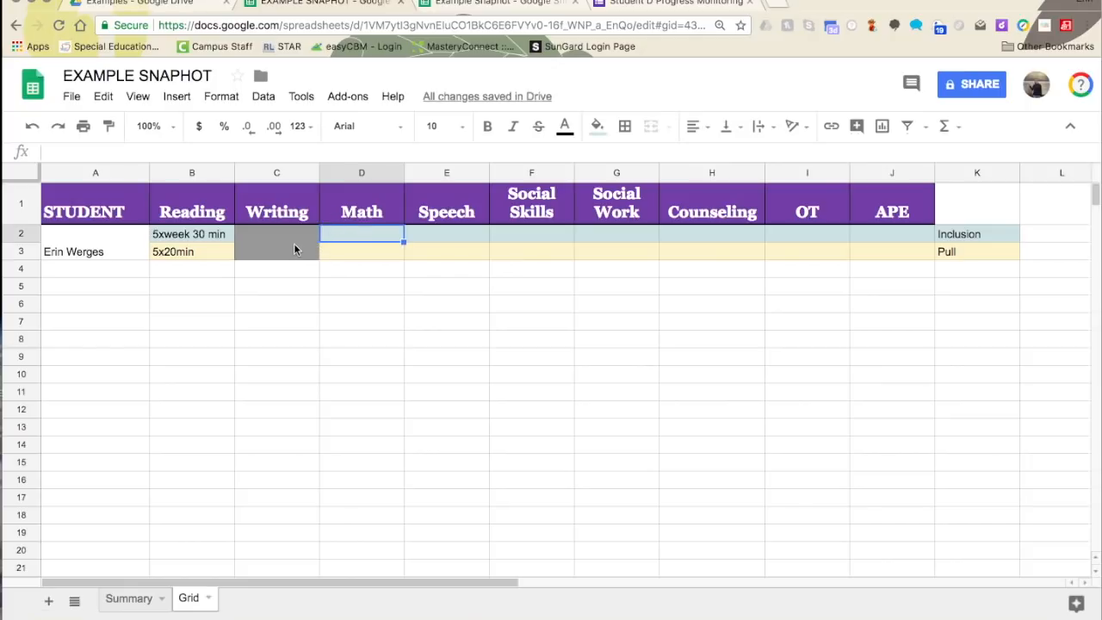
{"action": "type", "text": "3"}
{"action": "key", "text": "BackSpace"}
- Remove 'writing' from the Needs list in Summary cell E2
{"action": "left_click", "coordinate": [145, 600]}
{"action": "left_click", "coordinate": [432, 227]}
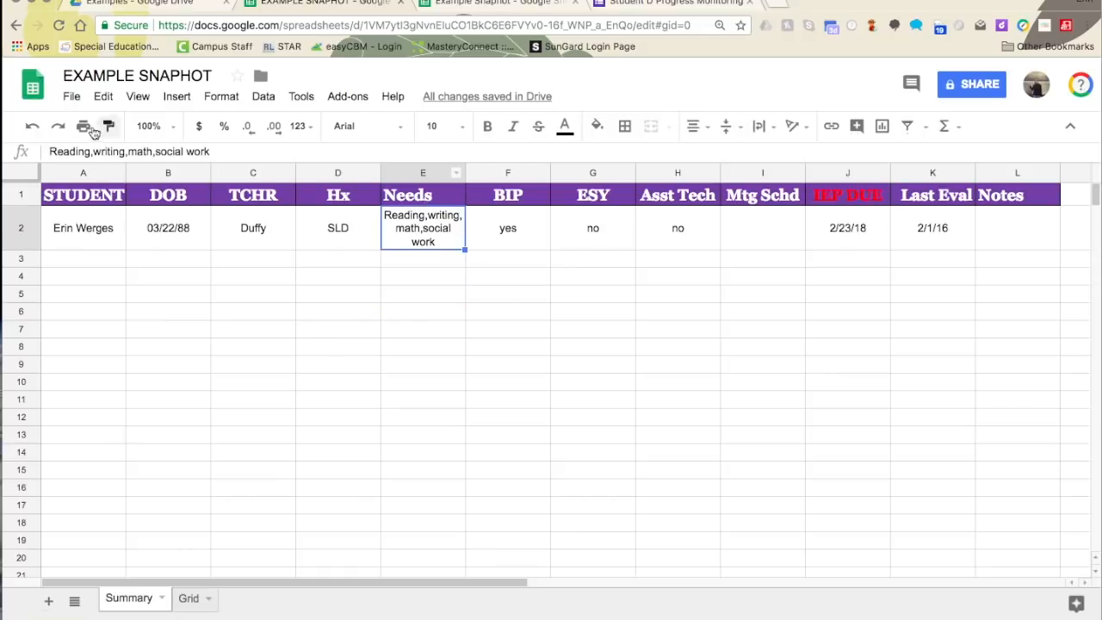
{"action": "double_click", "coordinate": [115, 151]}
{"action": "key", "text": "BackSpace"}
{"action": "key", "text": "BackSpace"}
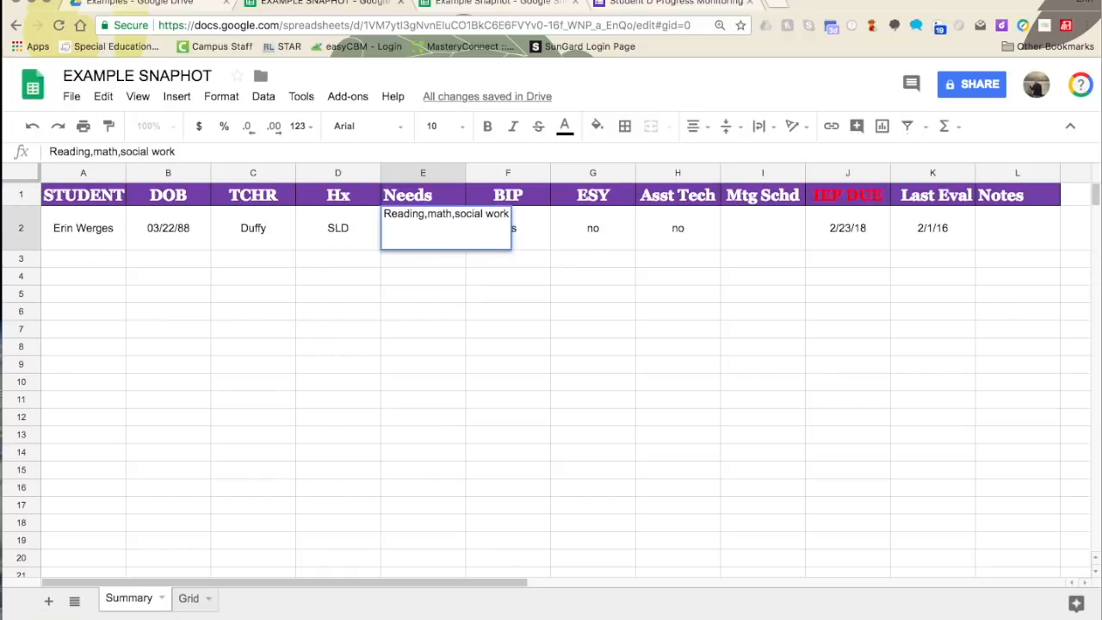
{"action": "left_click", "coordinate": [161, 501]}
{"action": "left_click", "coordinate": [183, 601]}
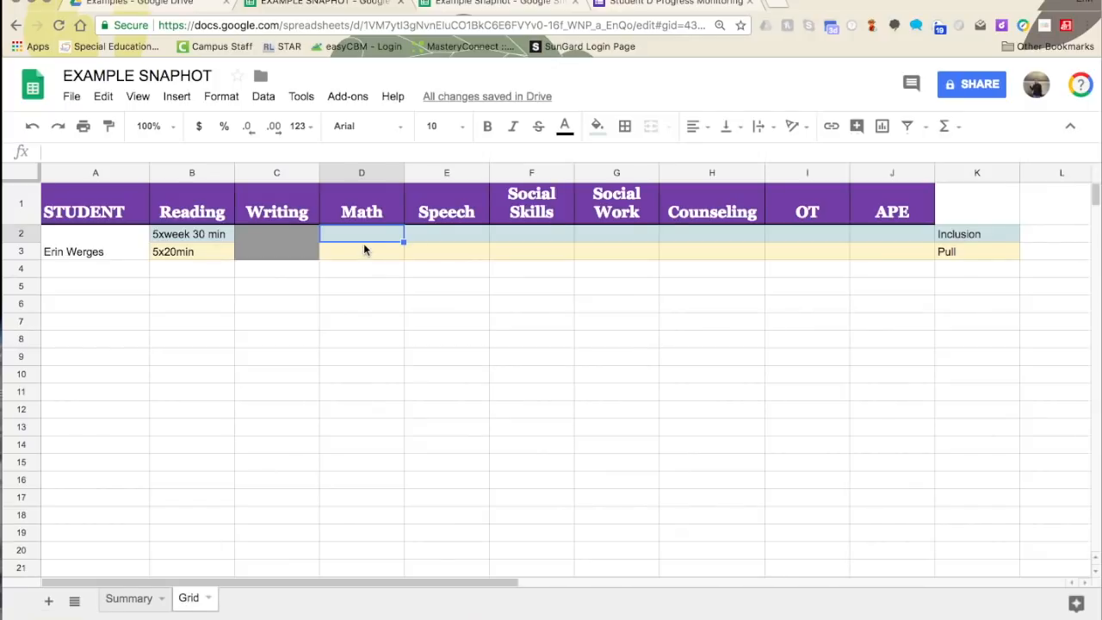
- Enter Math as 4x45min in D2 and 1x30min in D3
{"action": "type", "text": "4x45mi"}
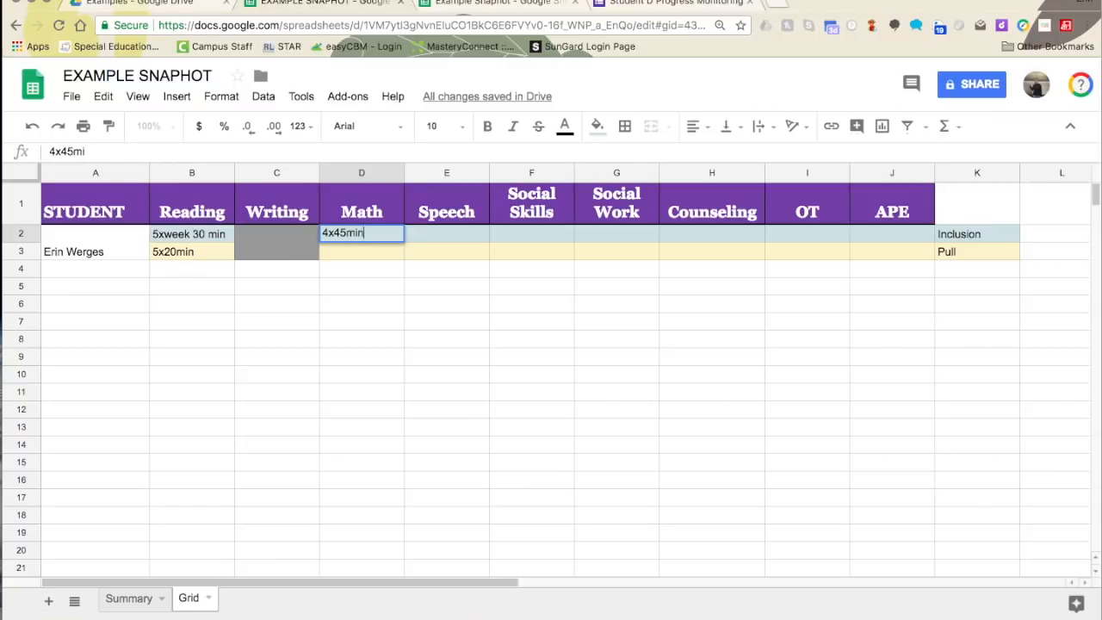
{"action": "type", "text": "n"}
{"action": "left_click", "coordinate": [392, 251]}
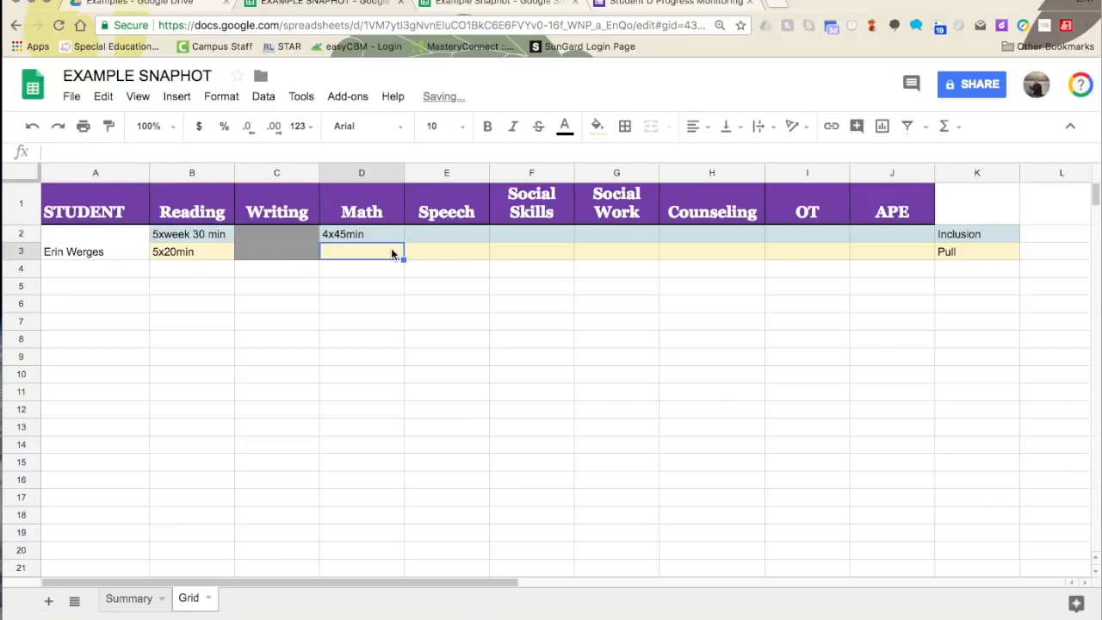
{"action": "type", "text": "1"}
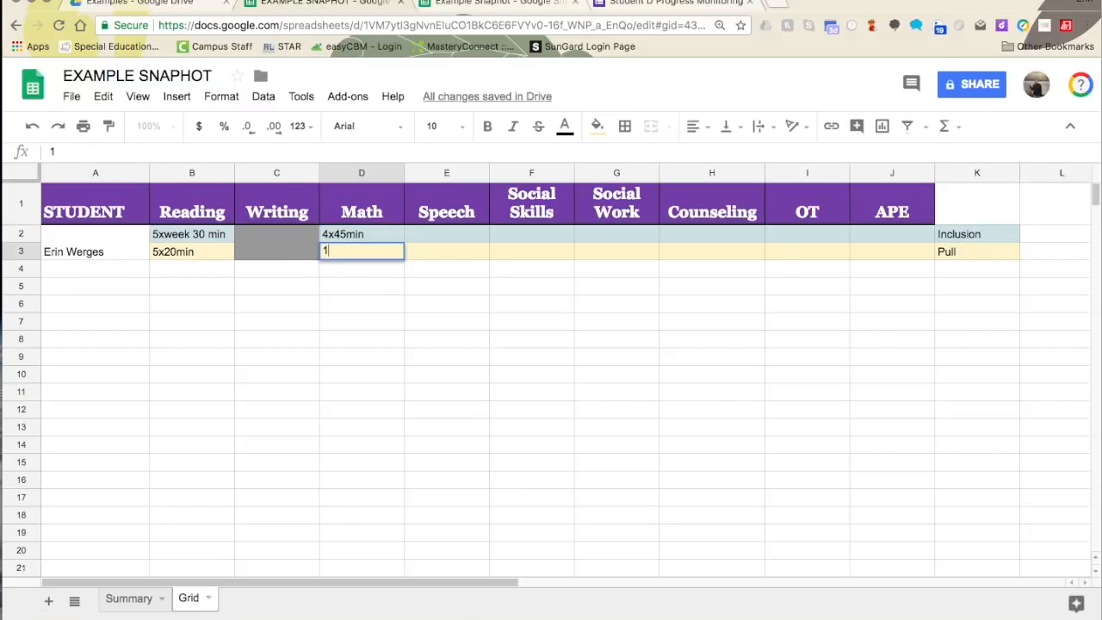
{"action": "type", "text": "x30mi"}
{"action": "left_click", "coordinate": [340, 290]}
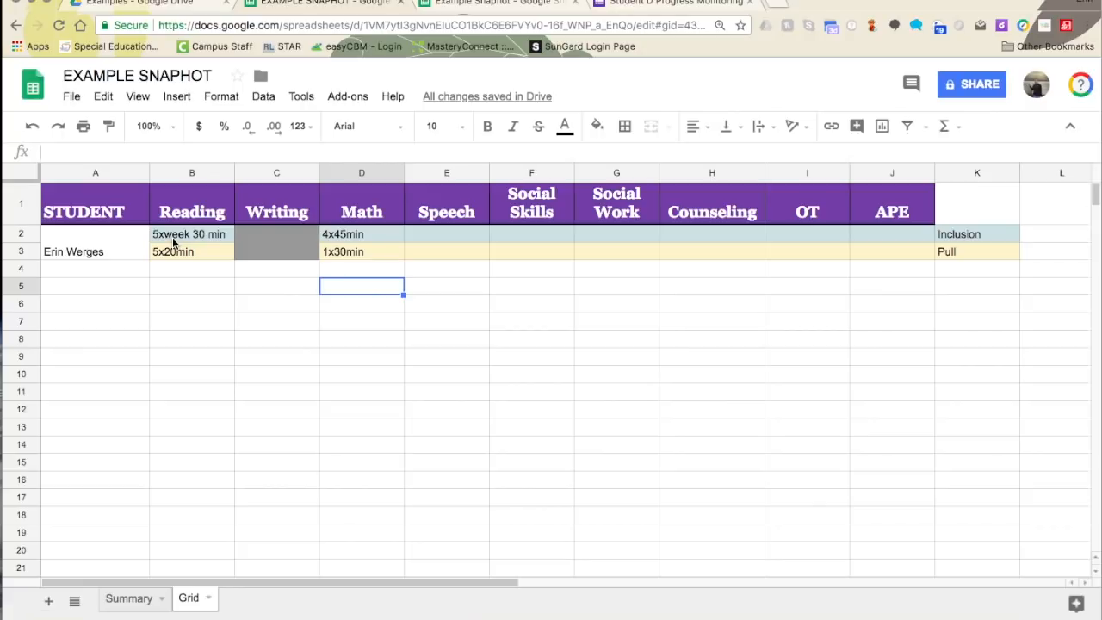
- Enter Speech as 2x20min in E2 and 1xweek 15 min in E3
{"action": "left_click", "coordinate": [438, 226]}
{"action": "left_click", "coordinate": [453, 235]}
{"action": "type", "text": "2x20min"}
{"action": "left_click", "coordinate": [459, 252]}
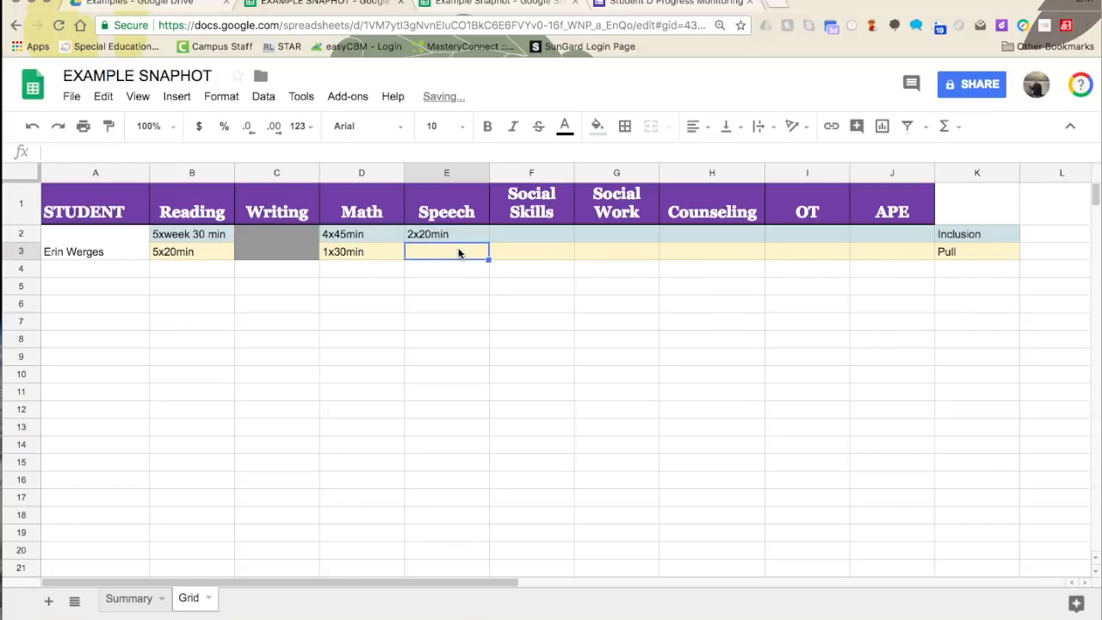
{"action": "type", "text": "1xw"}
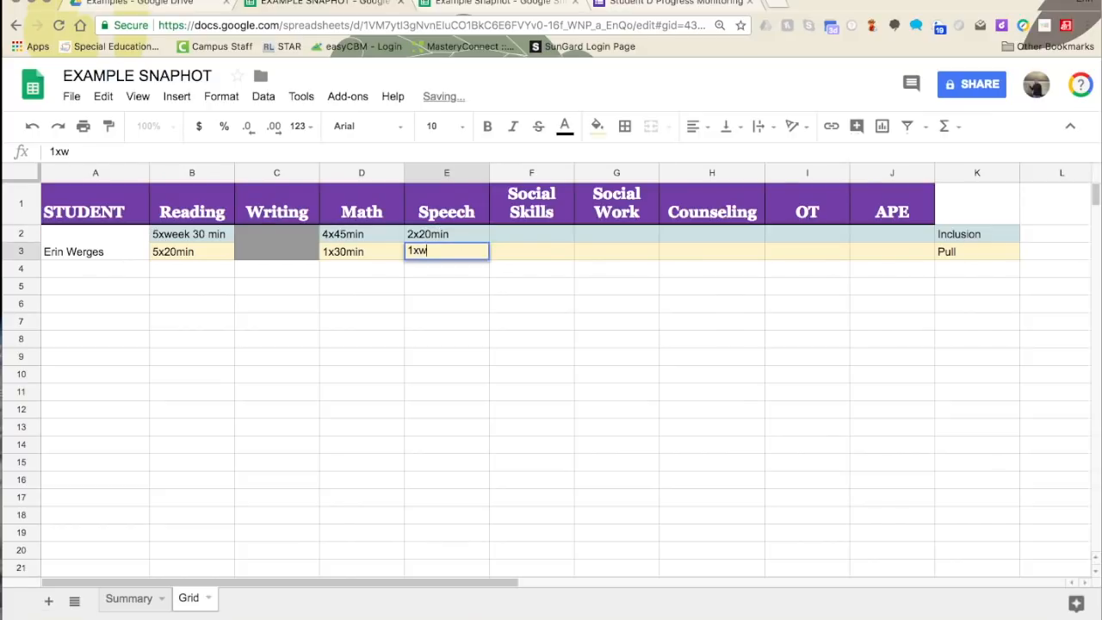
{"action": "type", "text": "eek 15 min"}
{"action": "key", "text": "Return"}
{"action": "left_click", "coordinate": [452, 257]}
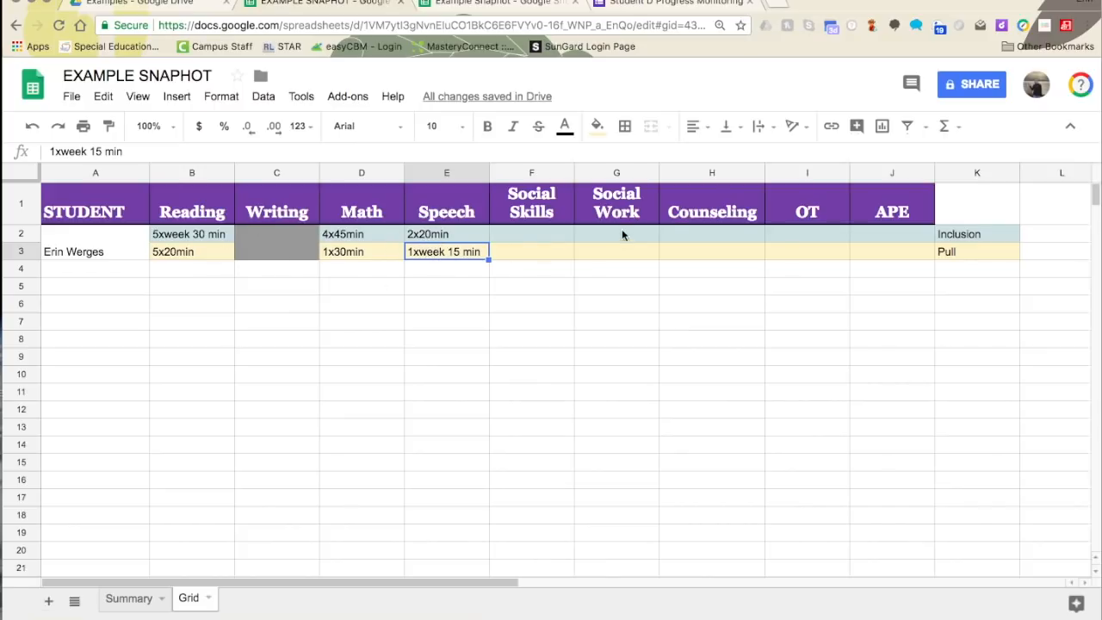
{"action": "left_click", "coordinate": [555, 236]}
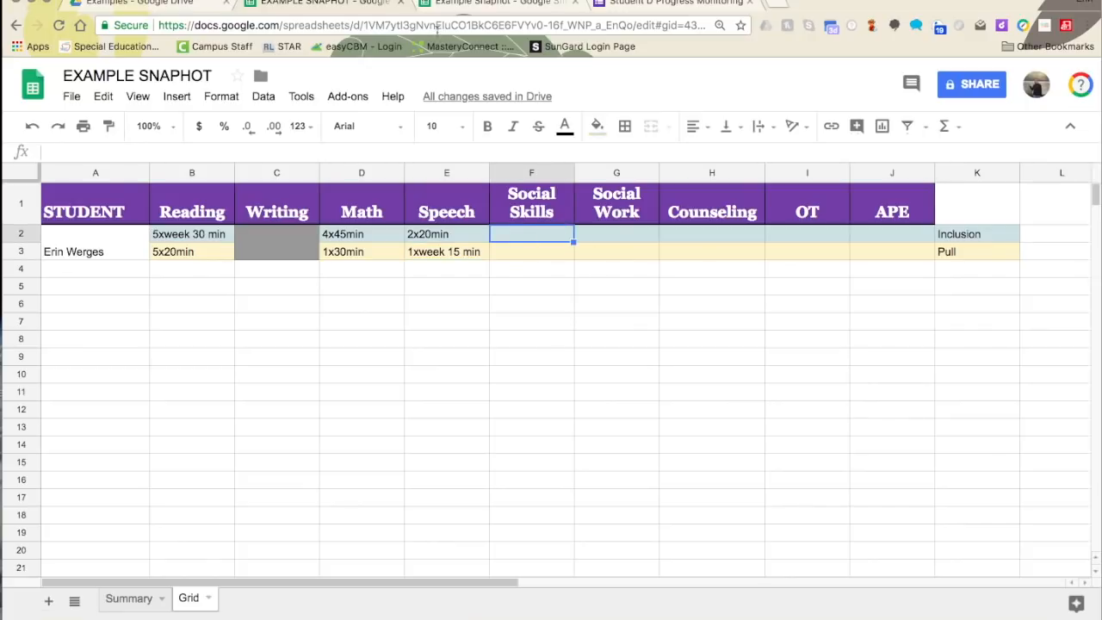
- Fill F2:J3, Social Skills through APE, grey
{"action": "left_click_drag", "start_coordinate": [524, 241], "coordinate": [897, 250]}
{"action": "left_click", "coordinate": [597, 125]}
{"action": "left_click", "coordinate": [663, 181]}
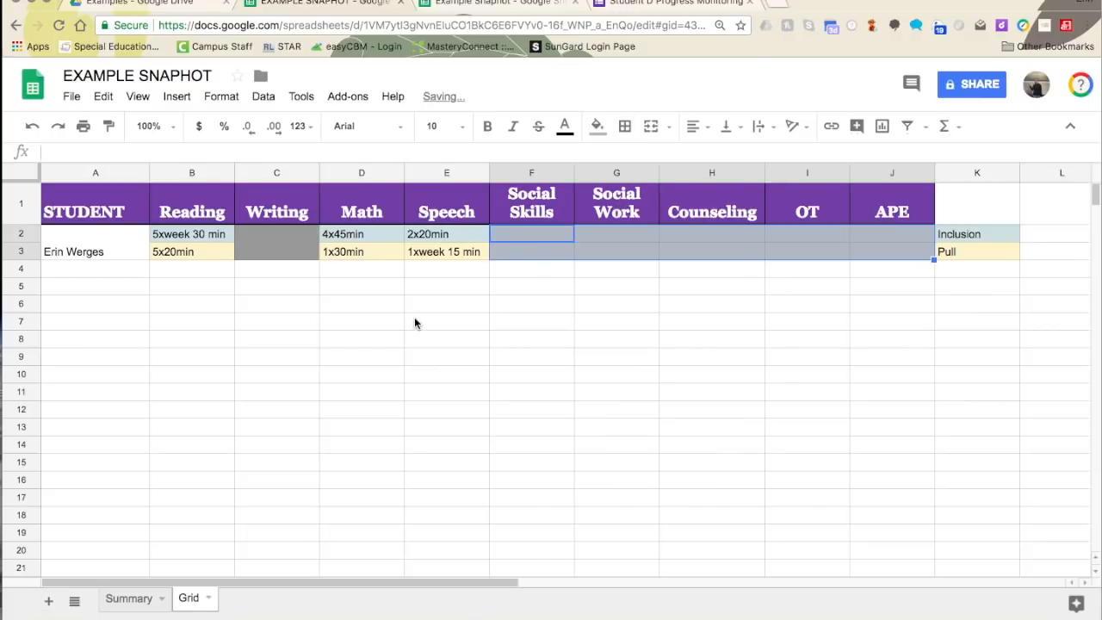
{"action": "left_click", "coordinate": [350, 310]}
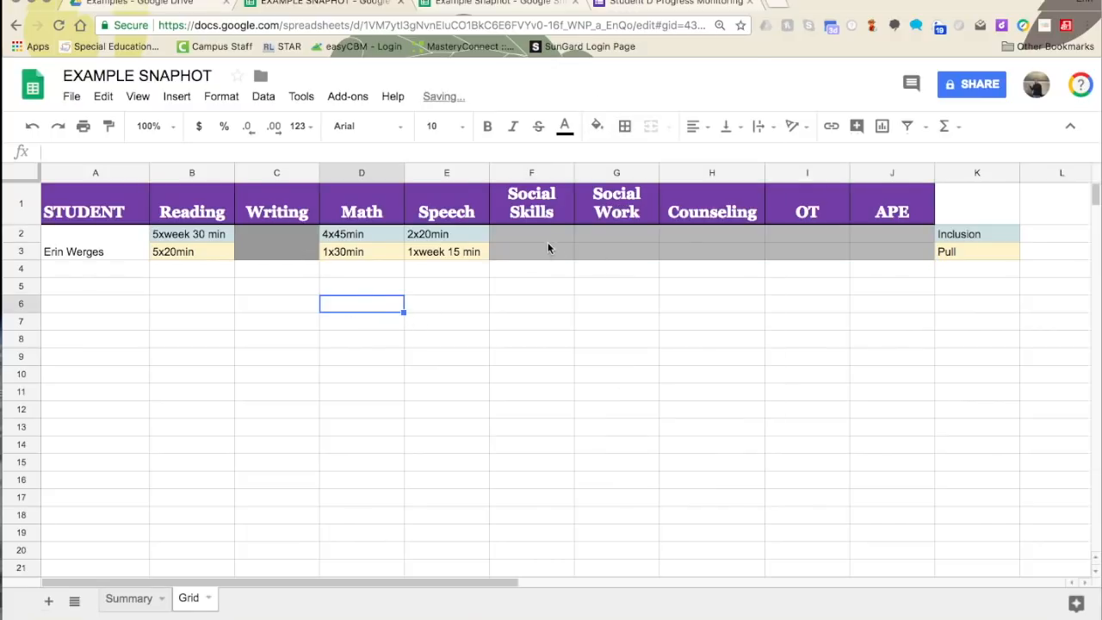
- Merge each column's two cells, F2:F3 through J2:J3
{"action": "left_click_drag", "start_coordinate": [547, 242], "coordinate": [548, 254]}
{"action": "left_click", "coordinate": [654, 127]}
{"action": "left_click_drag", "start_coordinate": [616, 231], "coordinate": [625, 243]}
{"action": "left_click", "coordinate": [655, 127]}
{"action": "left_click_drag", "start_coordinate": [700, 234], "coordinate": [701, 252]}
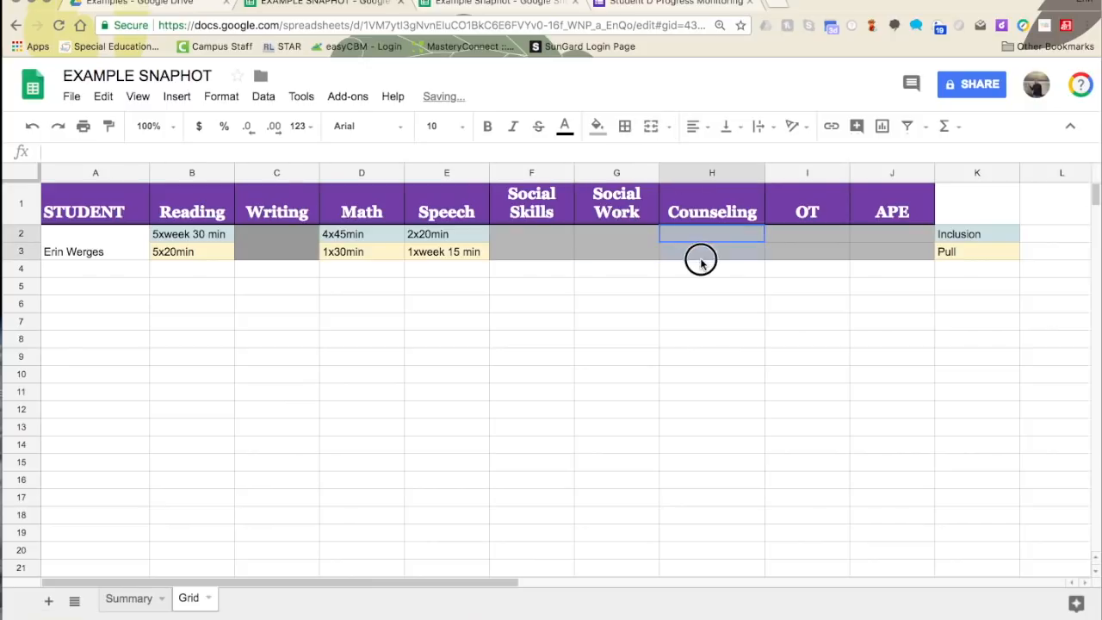
{"action": "left_click", "coordinate": [654, 128]}
{"action": "left_click_drag", "start_coordinate": [806, 234], "coordinate": [809, 258]}
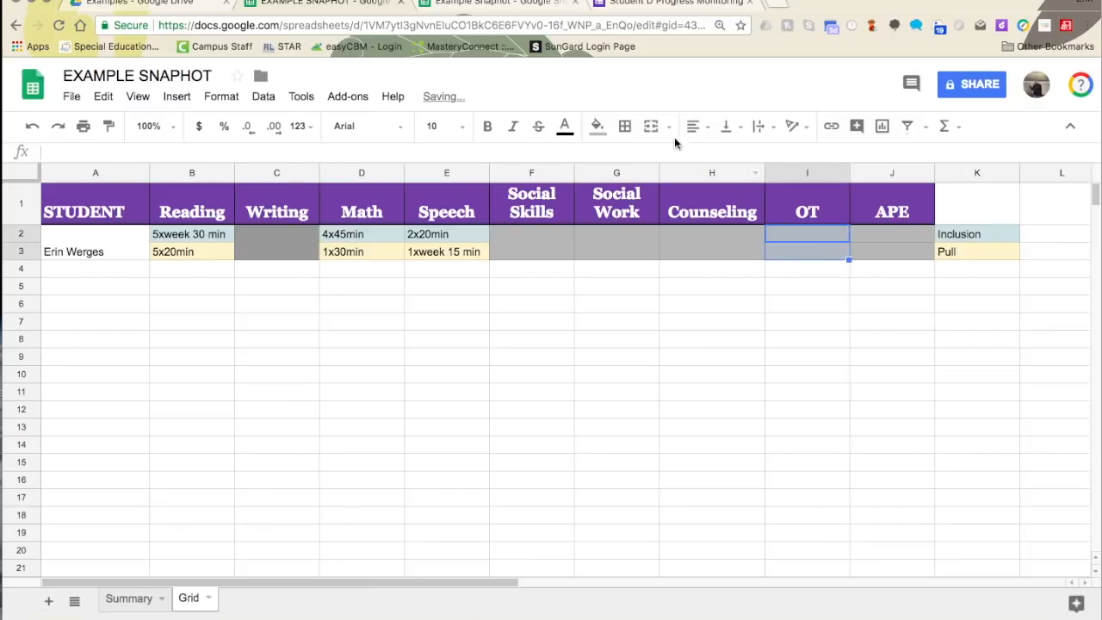
{"action": "left_click", "coordinate": [624, 126]}
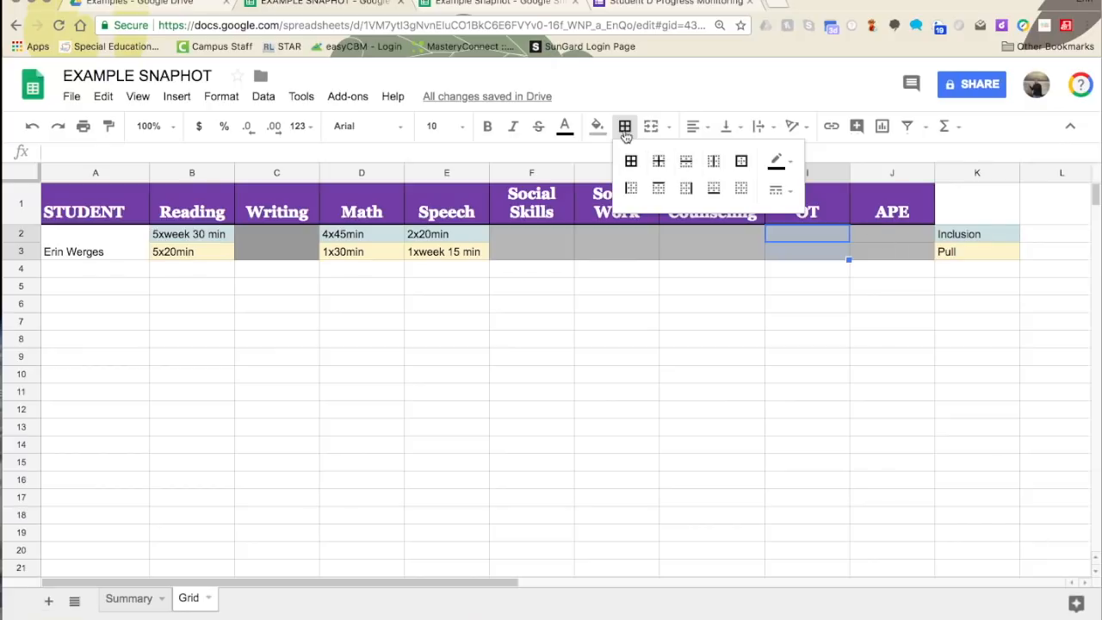
{"action": "left_click", "coordinate": [653, 127]}
{"action": "left_click_drag", "start_coordinate": [917, 238], "coordinate": [897, 250]}
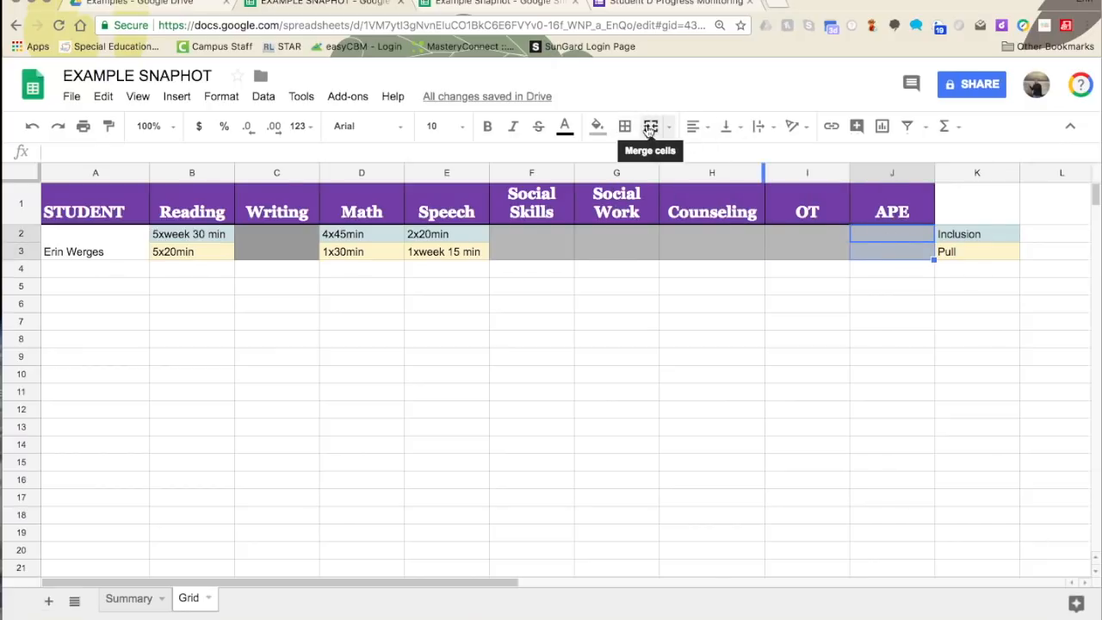
{"action": "left_click", "coordinate": [651, 127]}
{"action": "left_click_drag", "start_coordinate": [69, 271], "coordinate": [64, 290]}
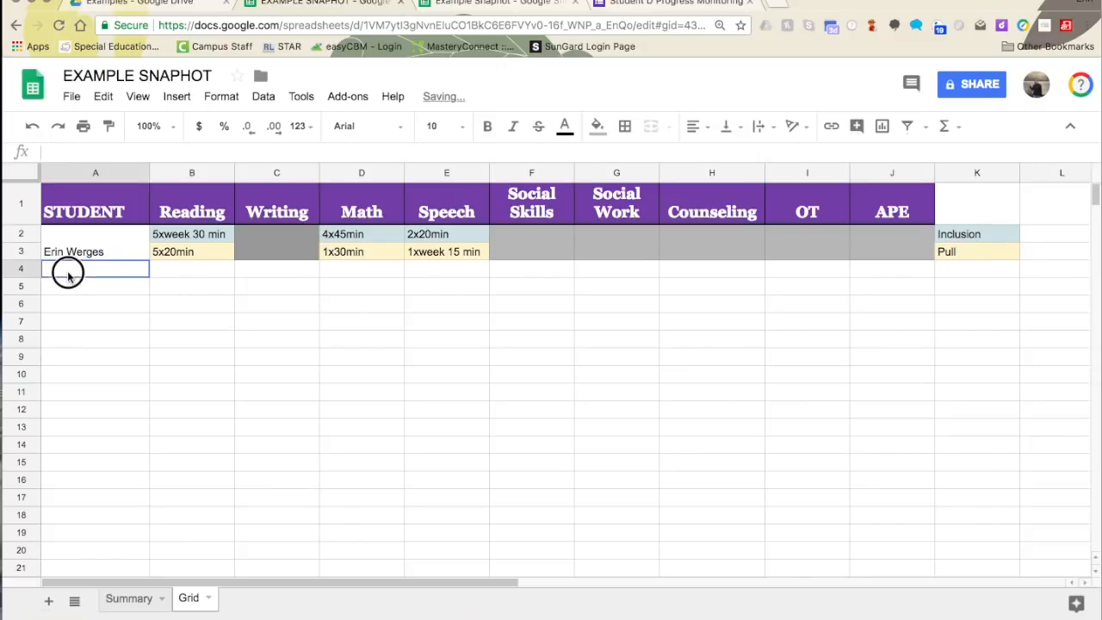
- Merge A4:A5 and enter 'Student B'
{"action": "left_click", "coordinate": [651, 127]}
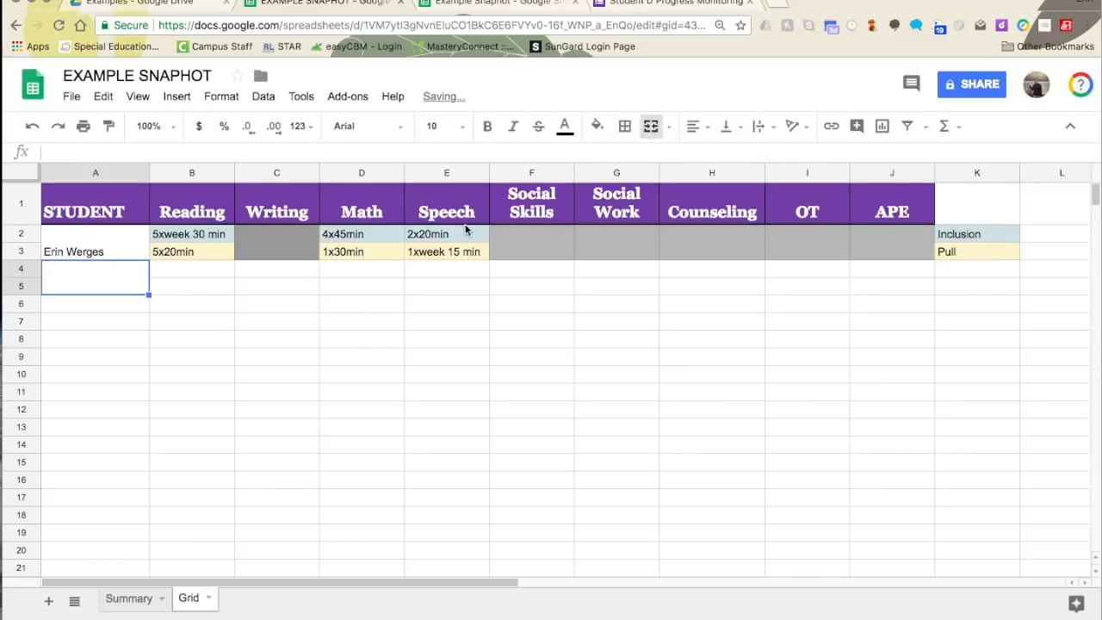
{"action": "type", "text": "St"}
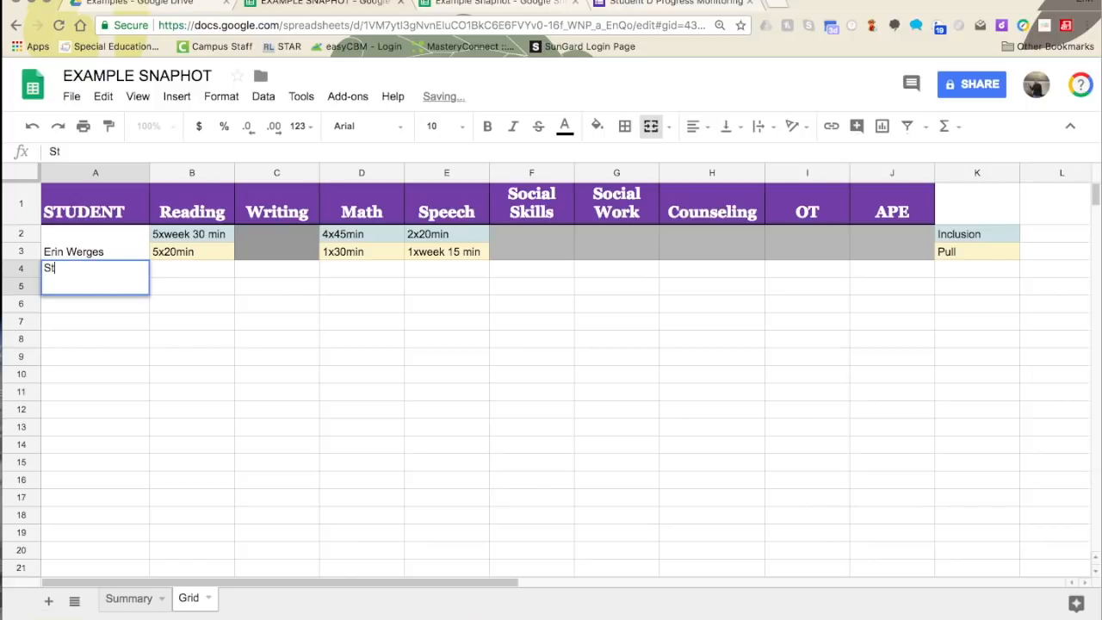
{"action": "type", "text": "udet B"}
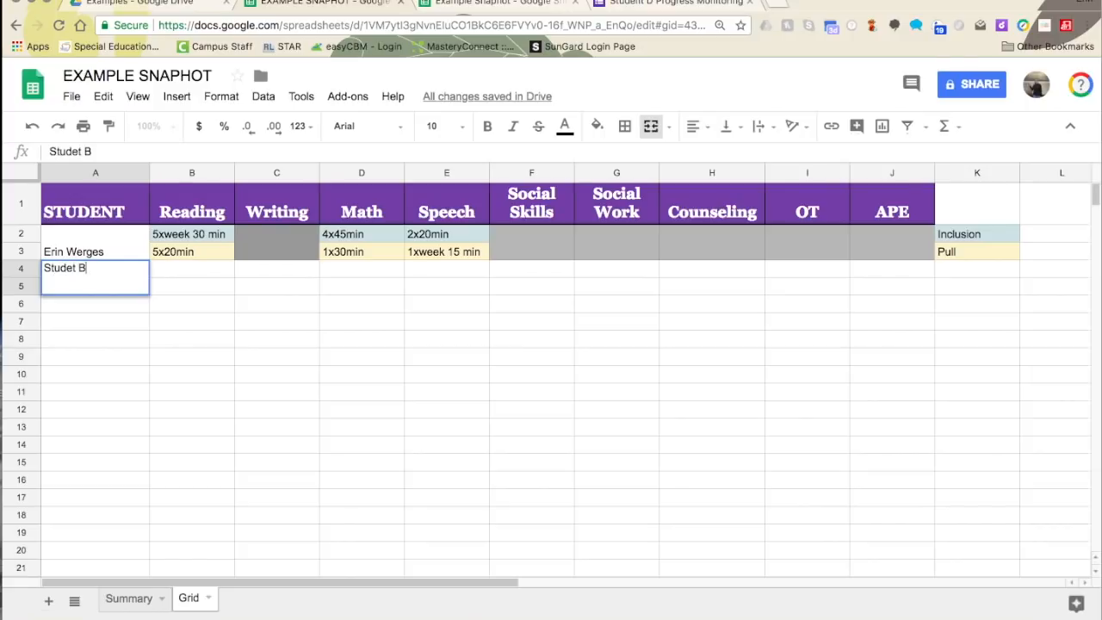
{"action": "key", "text": "Left"}
{"action": "key", "text": "Left"}
{"action": "key", "text": "Left"}
{"action": "type", "text": "n"}
{"action": "left_click", "coordinate": [154, 301]}
{"action": "left_click", "coordinate": [94, 284]}
- Fill B4:K4 light cornflower blue and B5:K5 light yellow
{"action": "left_click_drag", "start_coordinate": [205, 267], "coordinate": [972, 269]}
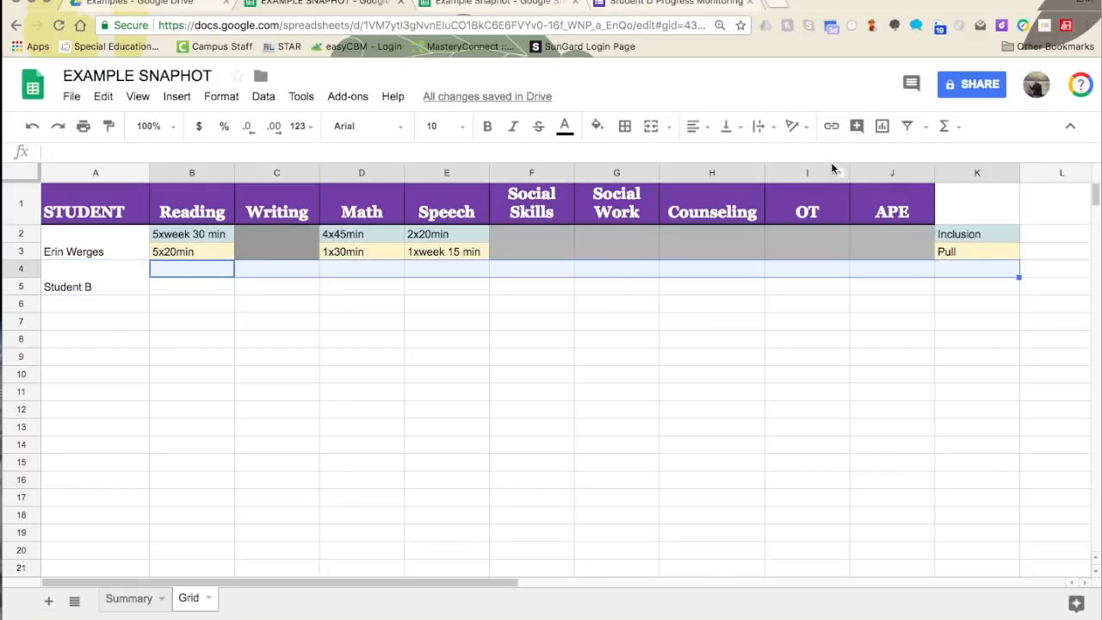
{"action": "left_click", "coordinate": [597, 125]}
{"action": "left_click", "coordinate": [695, 218]}
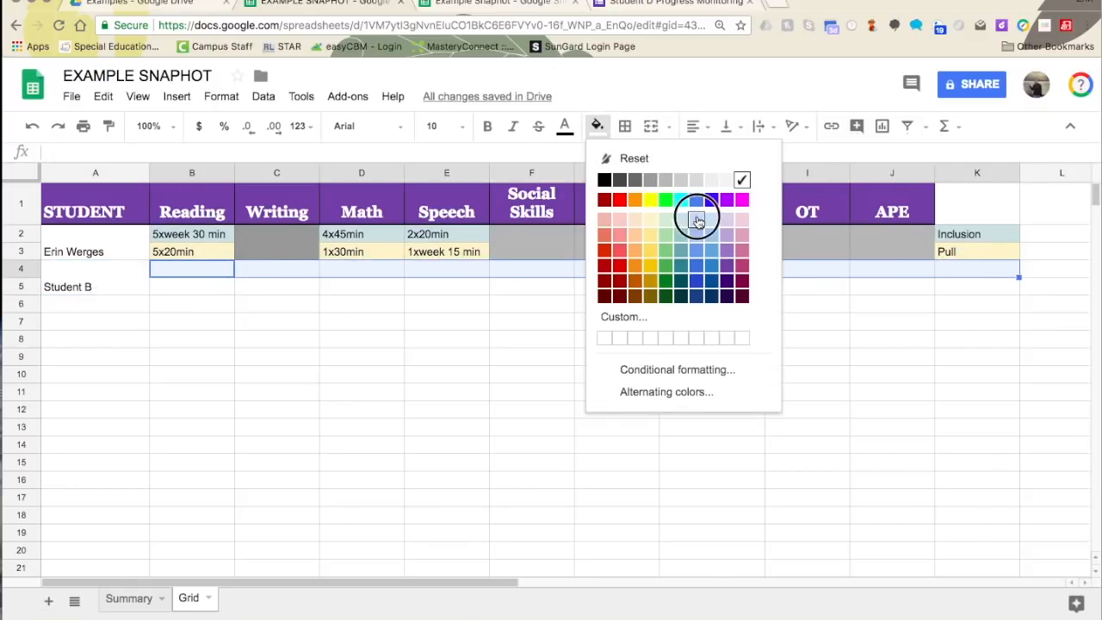
{"action": "left_click", "coordinate": [663, 305]}
{"action": "left_click_drag", "start_coordinate": [206, 287], "coordinate": [976, 287]}
{"action": "left_click", "coordinate": [597, 125]}
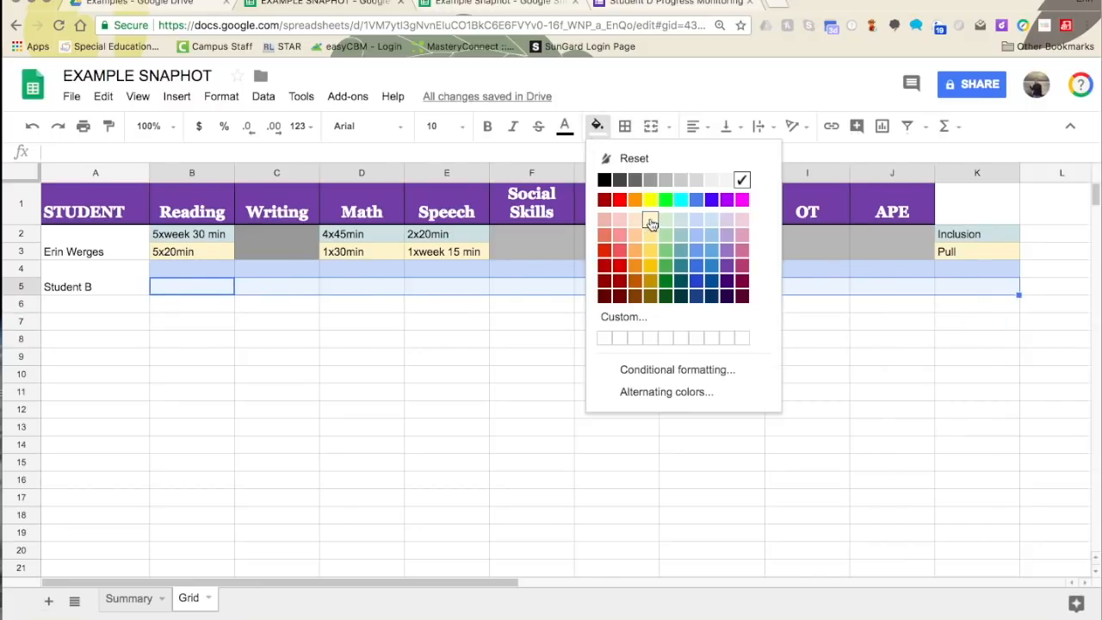
{"action": "left_click", "coordinate": [648, 219]}
{"action": "left_click", "coordinate": [446, 321]}
- Enter Inclusion in K4 and Pull in K5
{"action": "left_click", "coordinate": [989, 271]}
{"action": "type", "text": "Inclusion"}
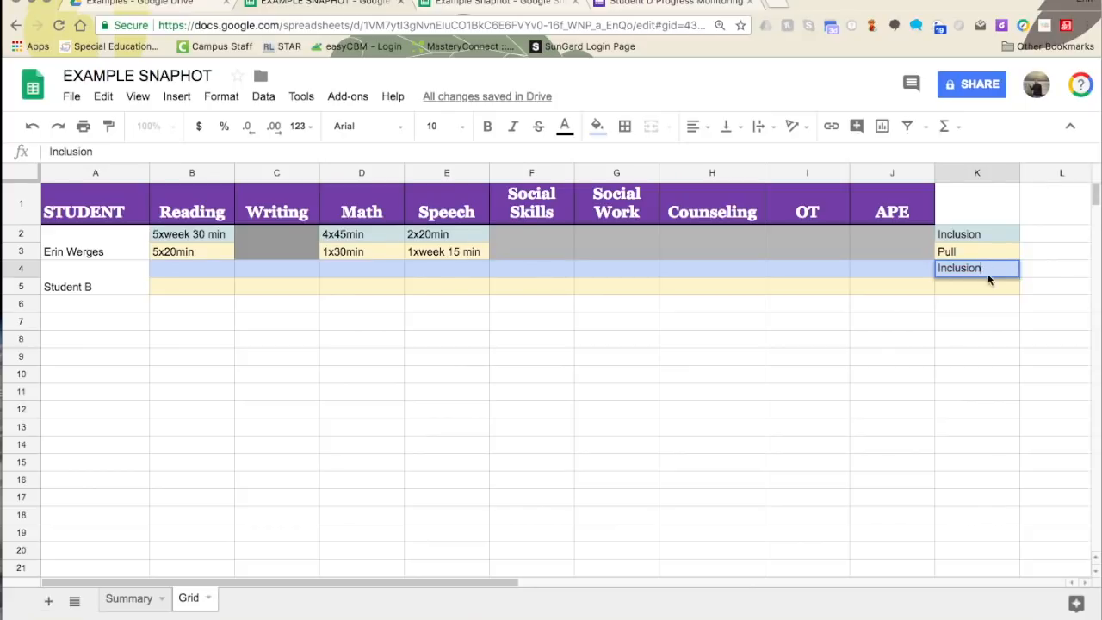
{"action": "key", "text": "Return"}
{"action": "type", "text": "Pull"}
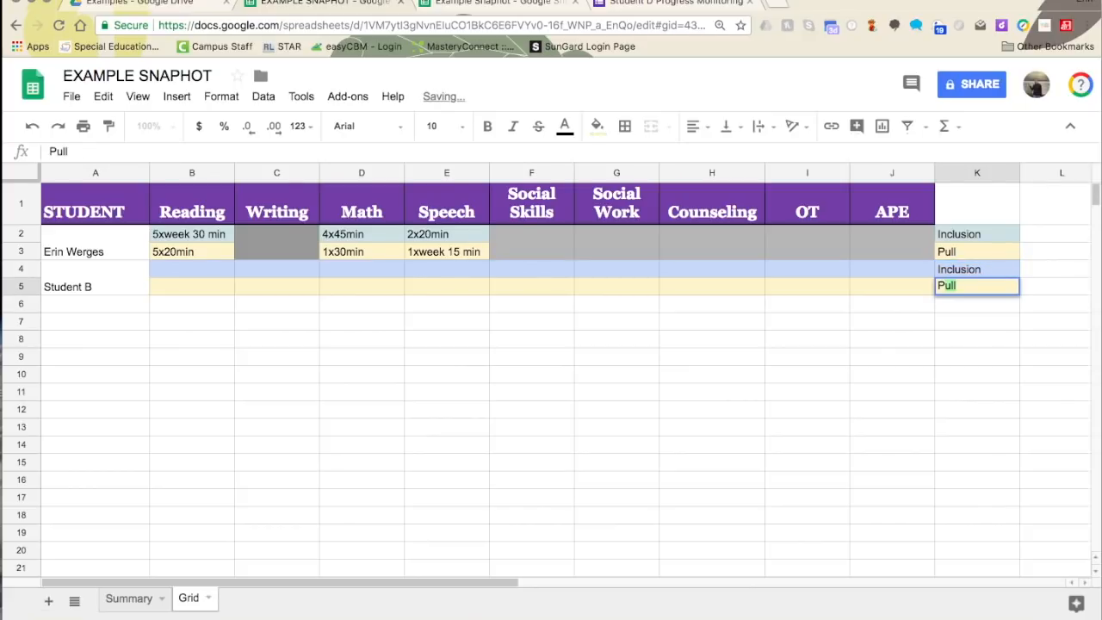
{"action": "key", "text": "Return"}
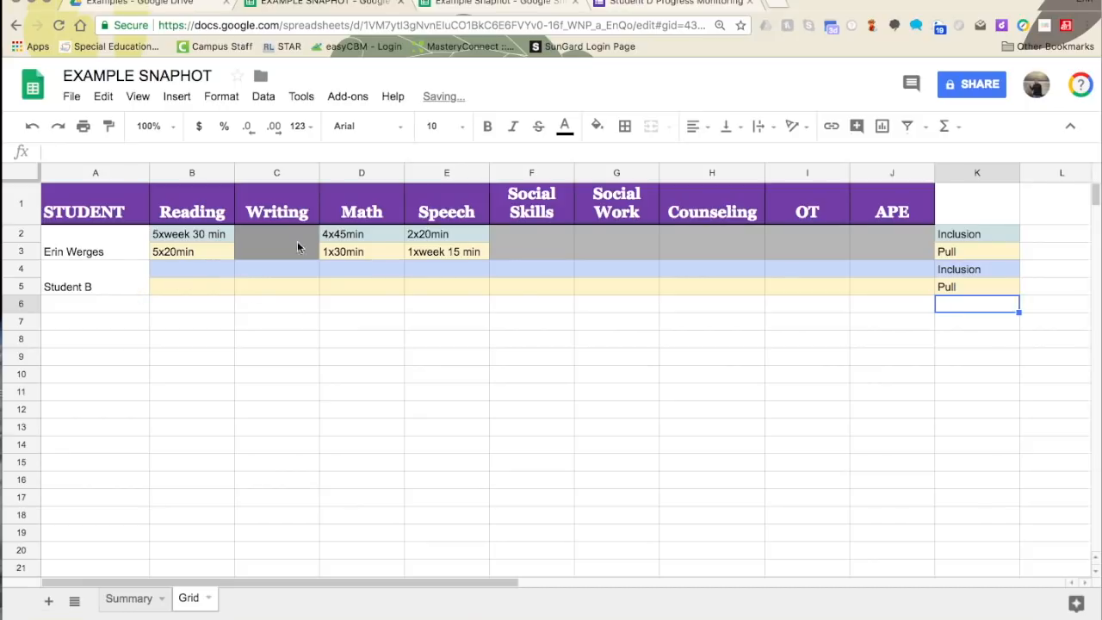
{"action": "left_click_drag", "start_coordinate": [88, 250], "coordinate": [996, 241]}
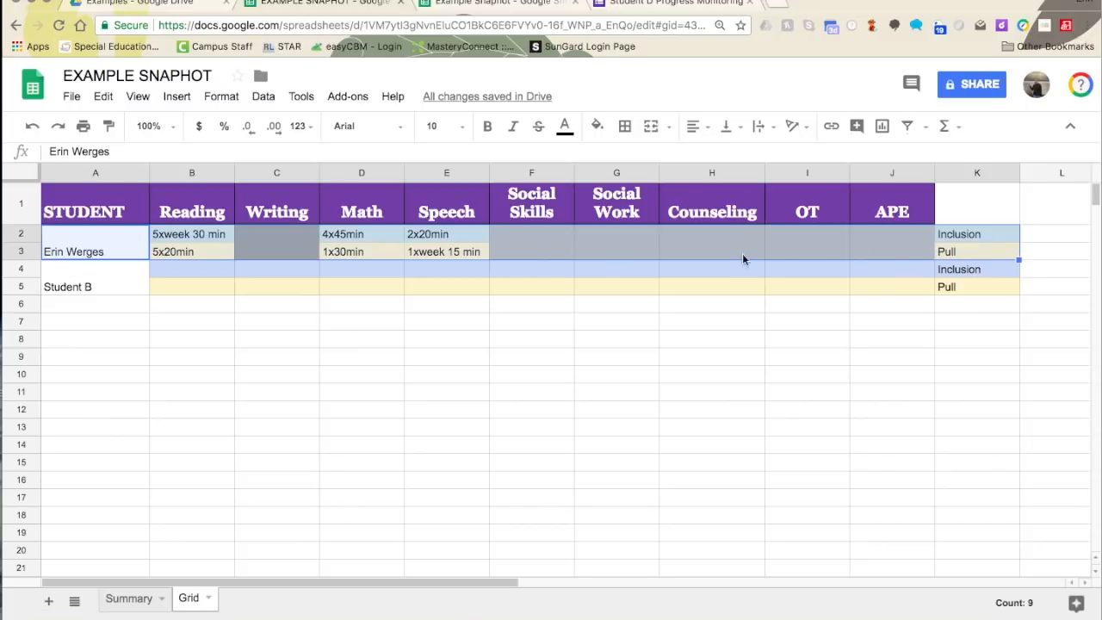
- Put a thick outer border around A2:K3, then add a new blank sheet
{"action": "left_click", "coordinate": [625, 125]}
{"action": "left_click", "coordinate": [790, 198]}
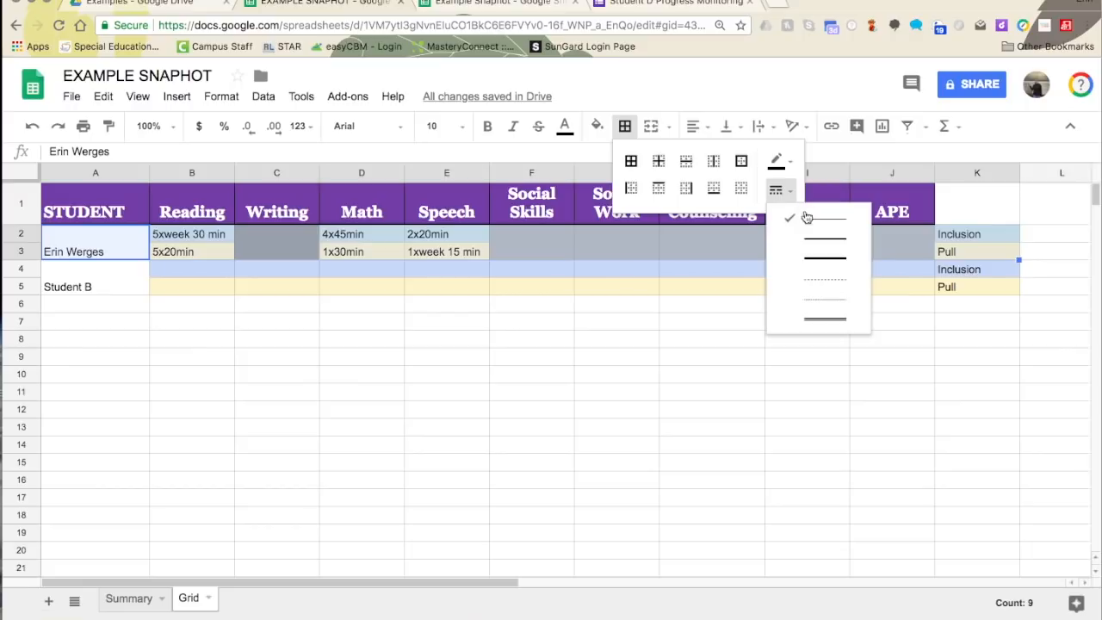
{"action": "left_click", "coordinate": [814, 250]}
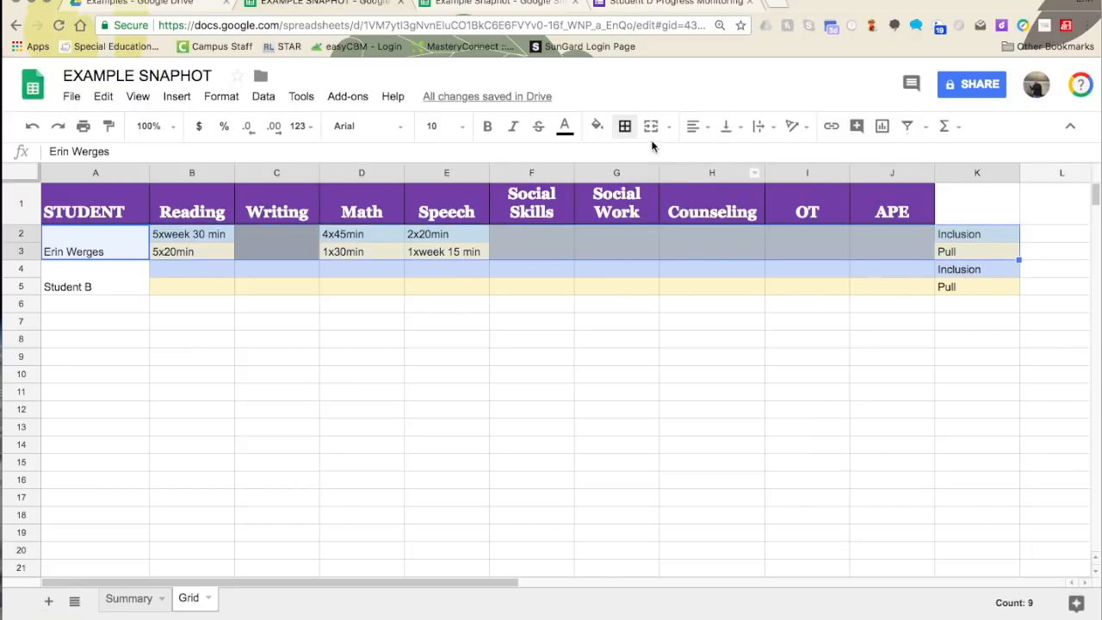
{"action": "left_click", "coordinate": [624, 126]}
{"action": "left_click", "coordinate": [745, 161]}
{"action": "left_click", "coordinate": [520, 372]}
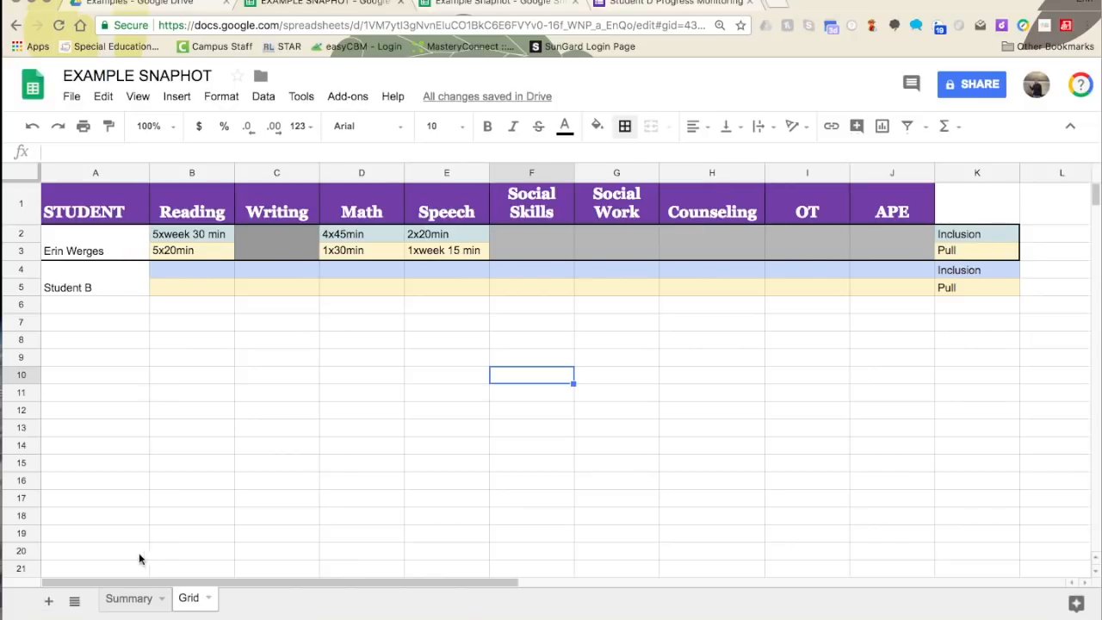
{"action": "left_click", "coordinate": [50, 603]}
- Rename the new sheet to Goals
{"action": "left_click", "coordinate": [269, 597]}
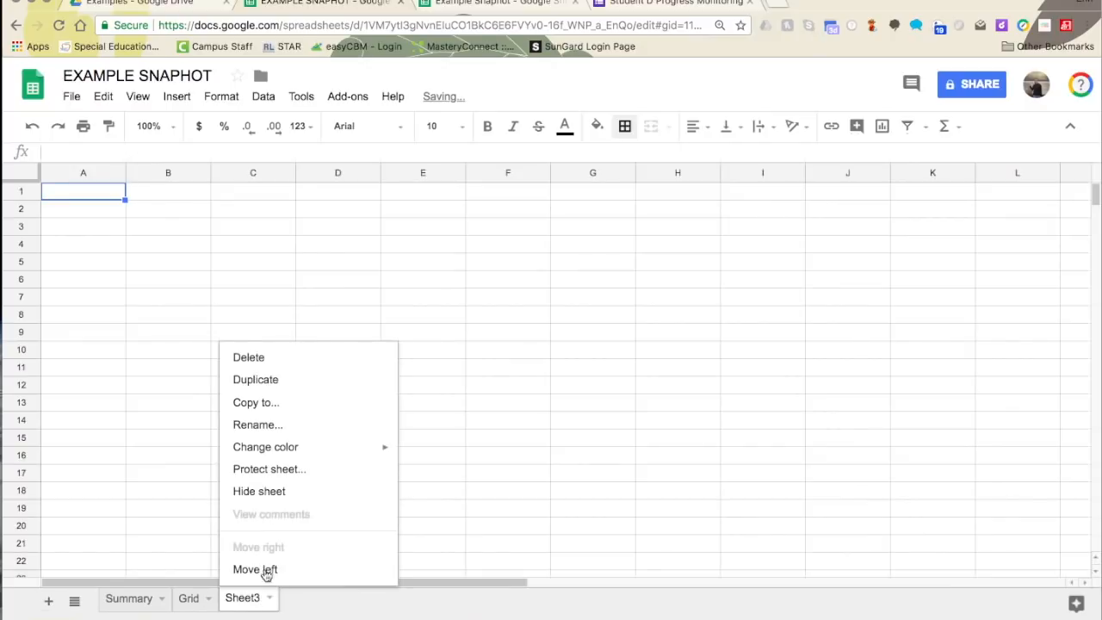
{"action": "left_click", "coordinate": [262, 424]}
{"action": "type", "text": "Goals"}
{"action": "key", "text": "Return"}
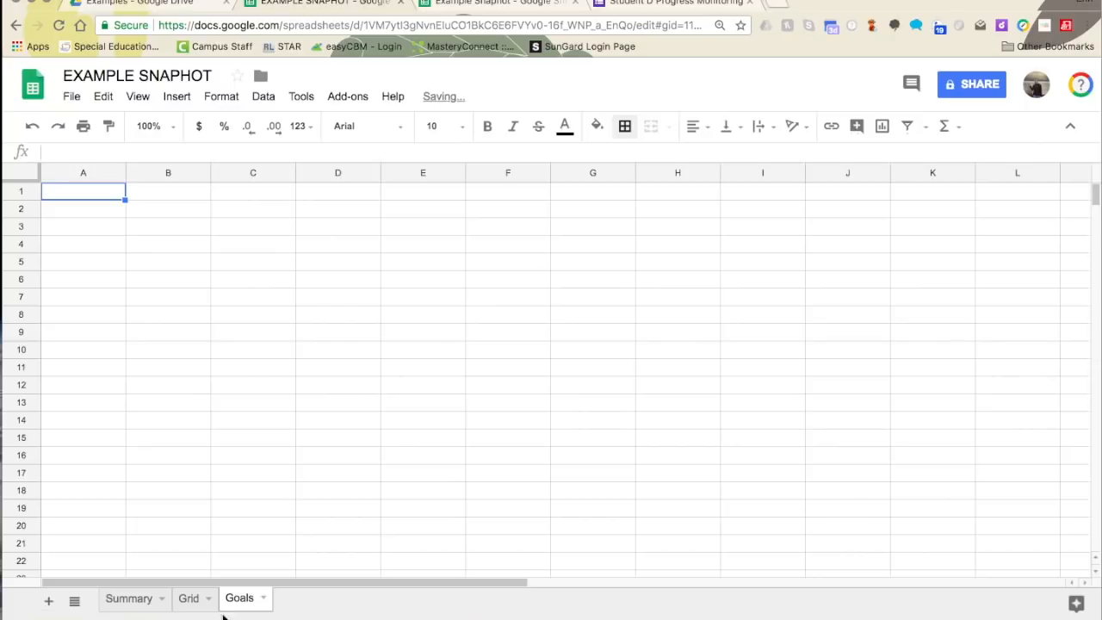
- Copy Grid's purple header row A1:J1 into Goals and widen columns A and H
{"action": "left_click", "coordinate": [190, 598]}
{"action": "left_click_drag", "start_coordinate": [118, 217], "coordinate": [899, 212]}
{"action": "key", "text": "ctrl+c"}
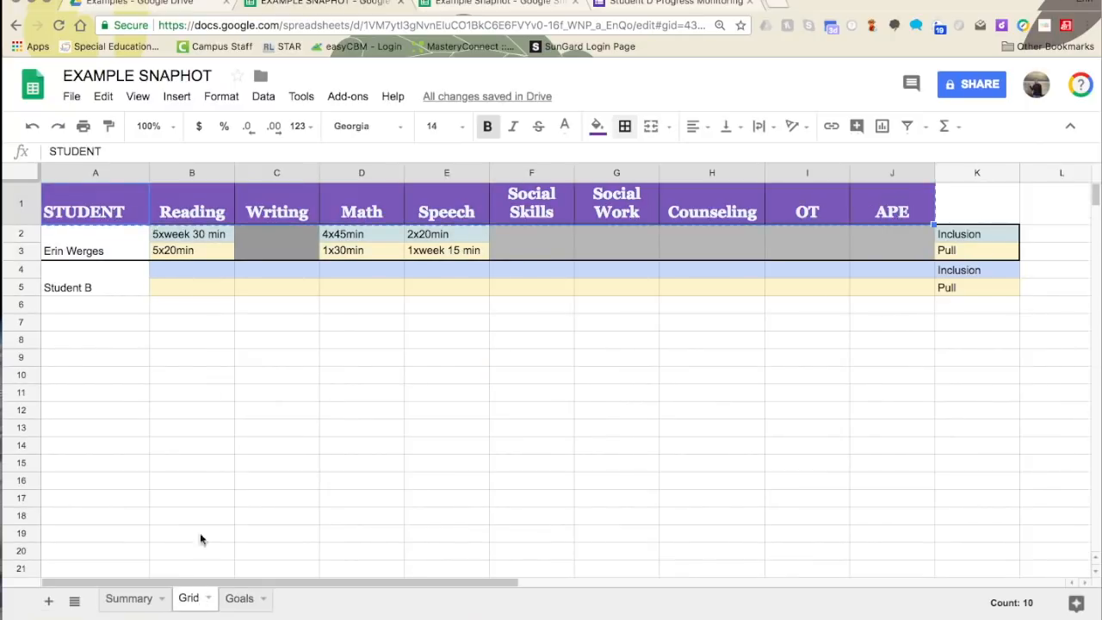
{"action": "left_click", "coordinate": [243, 597]}
{"action": "key", "text": "ctrl+v"}
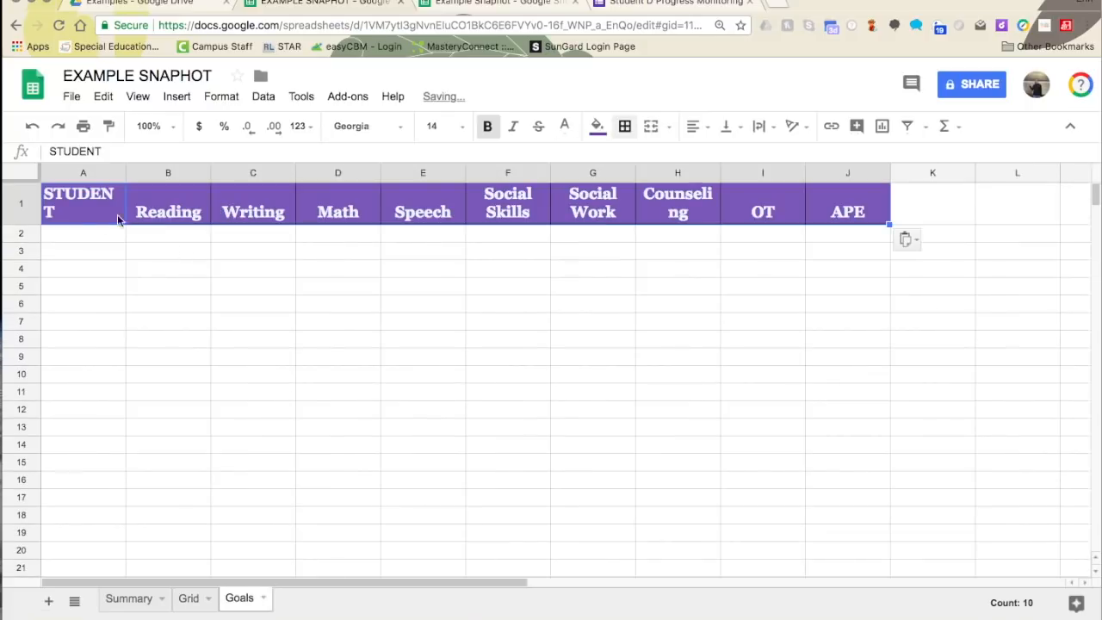
{"action": "left_click_drag", "start_coordinate": [126, 172], "coordinate": [156, 172]}
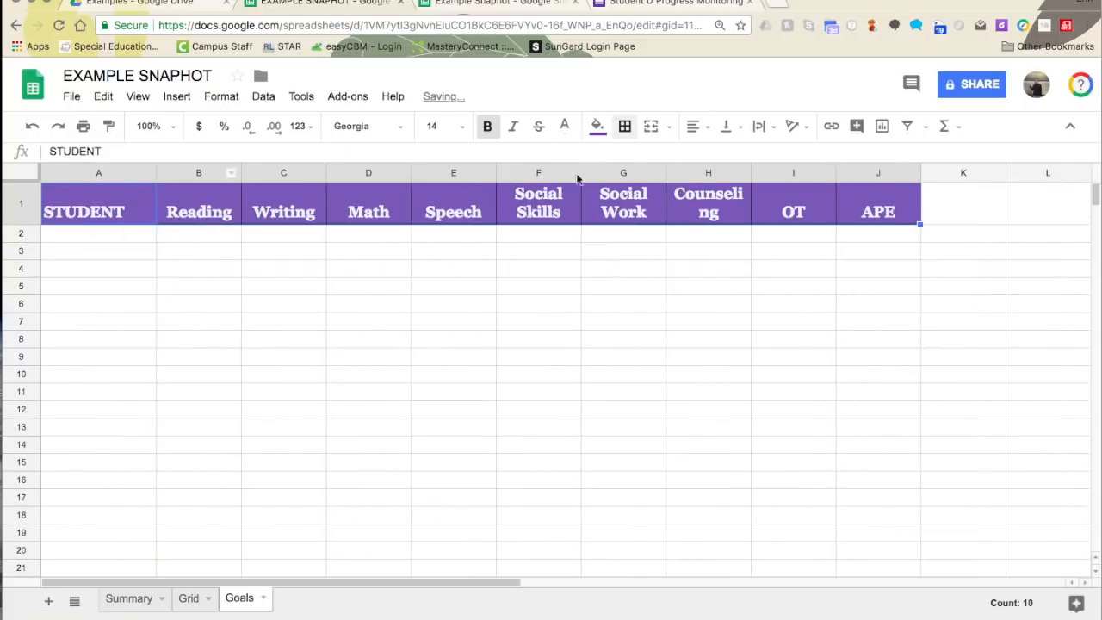
{"action": "left_click_drag", "start_coordinate": [750, 172], "coordinate": [774, 172]}
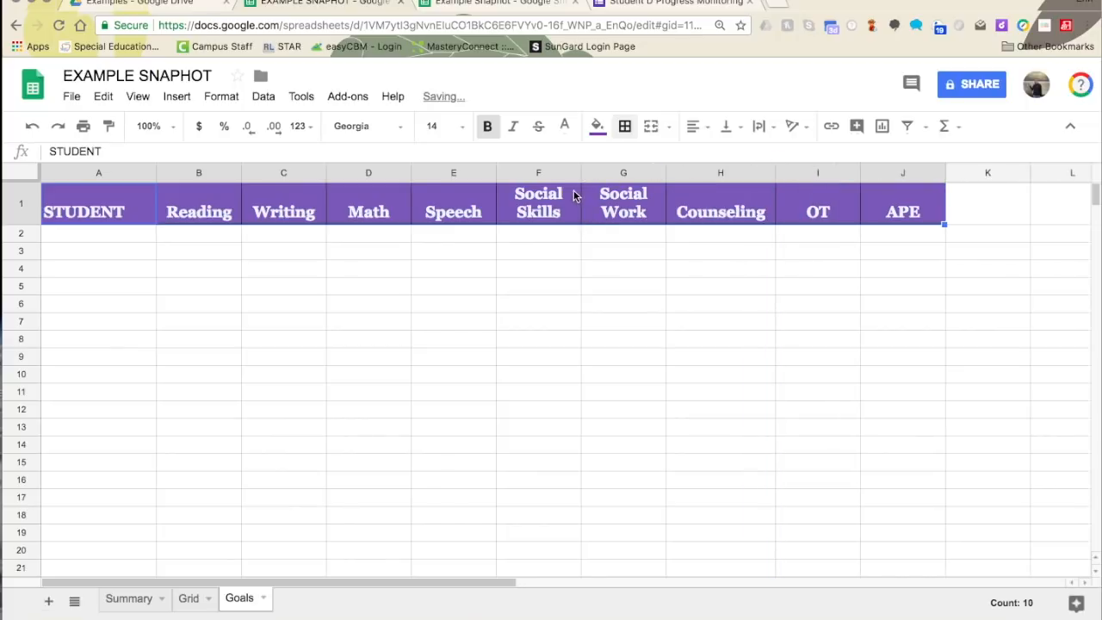
{"action": "left_click", "coordinate": [74, 240]}
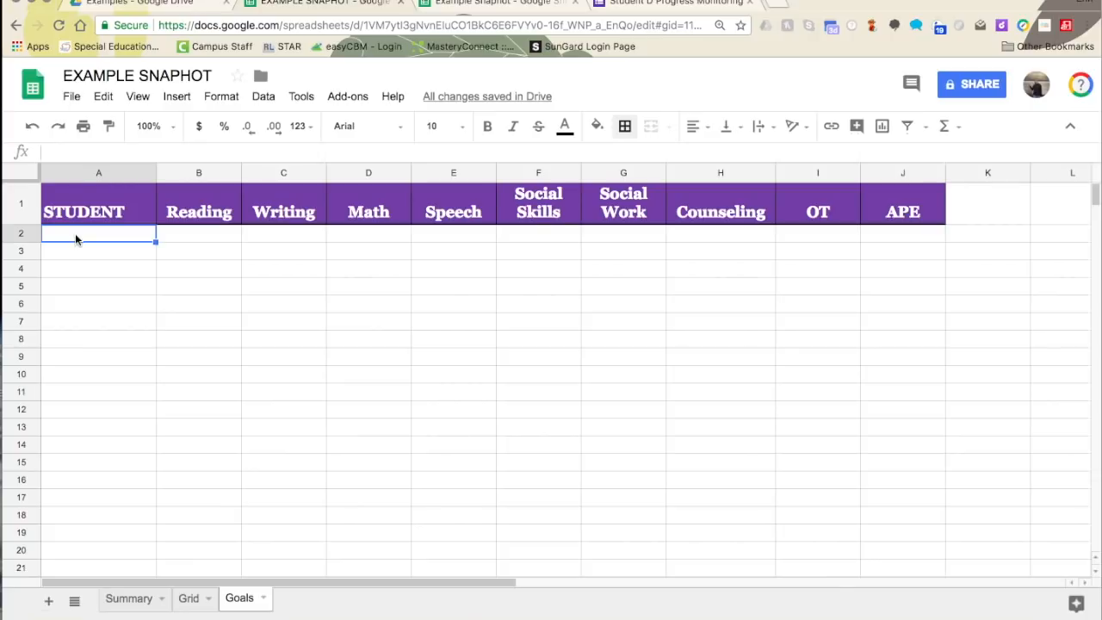
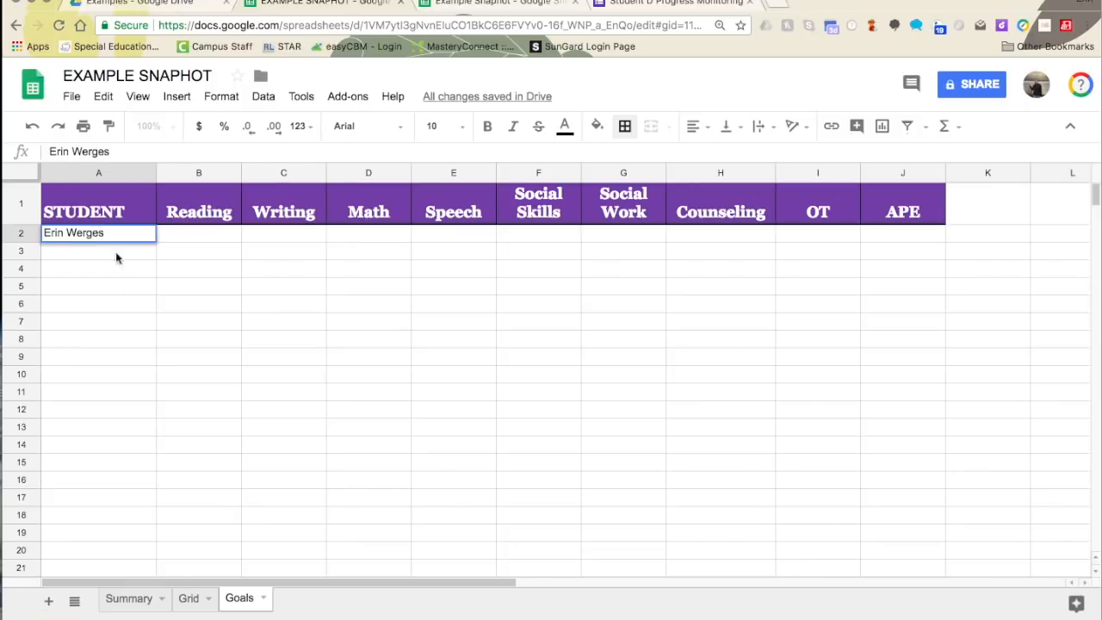
- Enter the student's name in Goals A2, then view Example Snaphot's Goals sheet
{"action": "left_click", "coordinate": [130, 298]}
{"action": "left_click", "coordinate": [210, 233]}
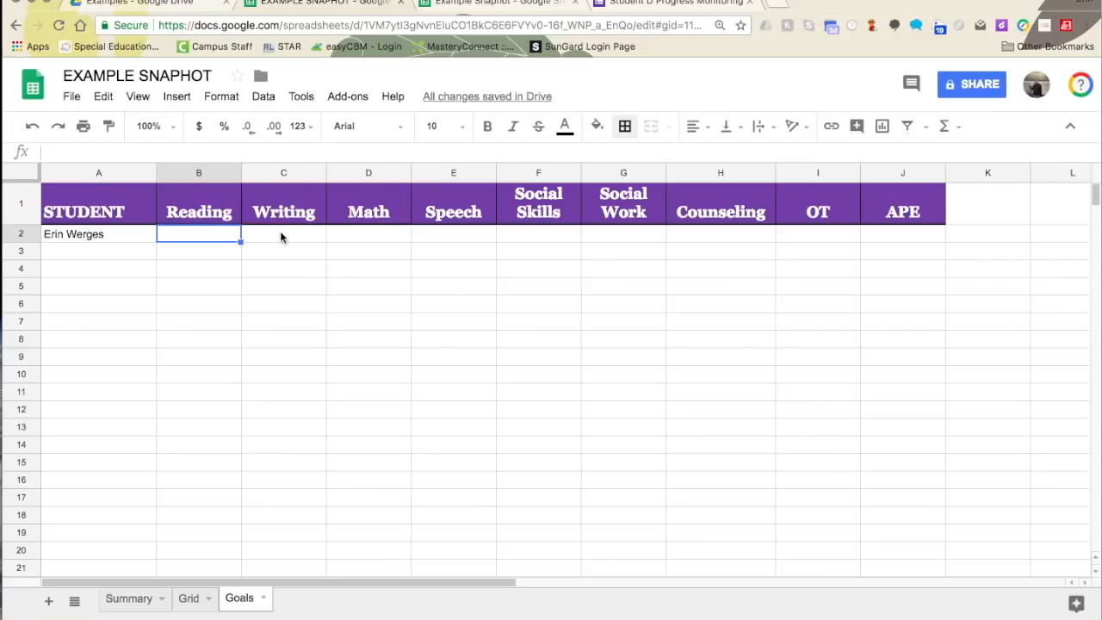
{"action": "left_click", "coordinate": [194, 252]}
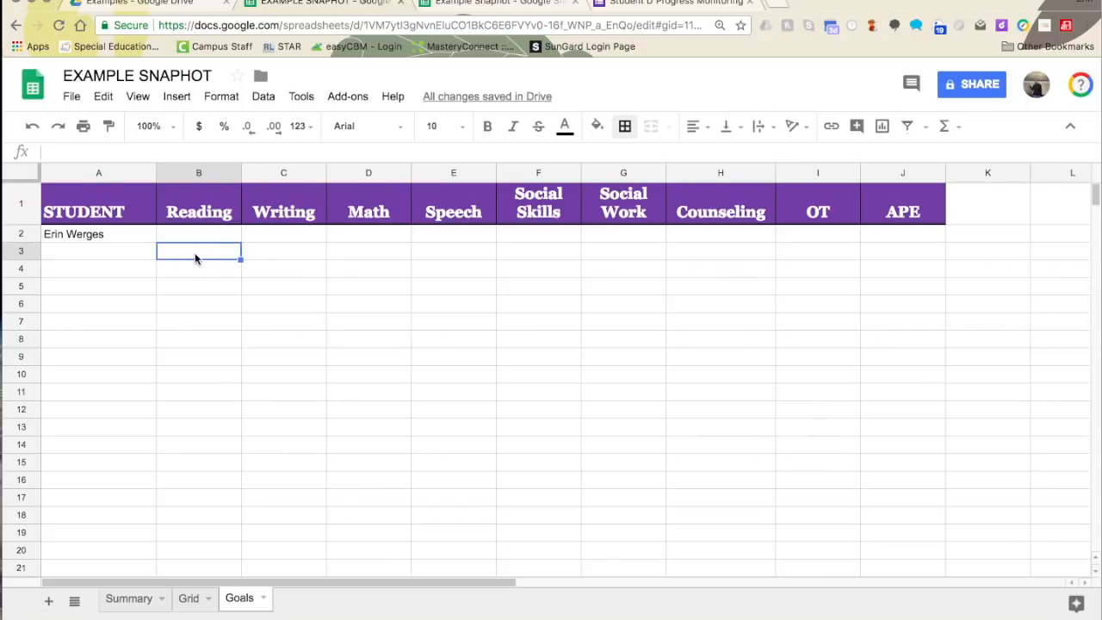
{"action": "left_click", "coordinate": [179, 270]}
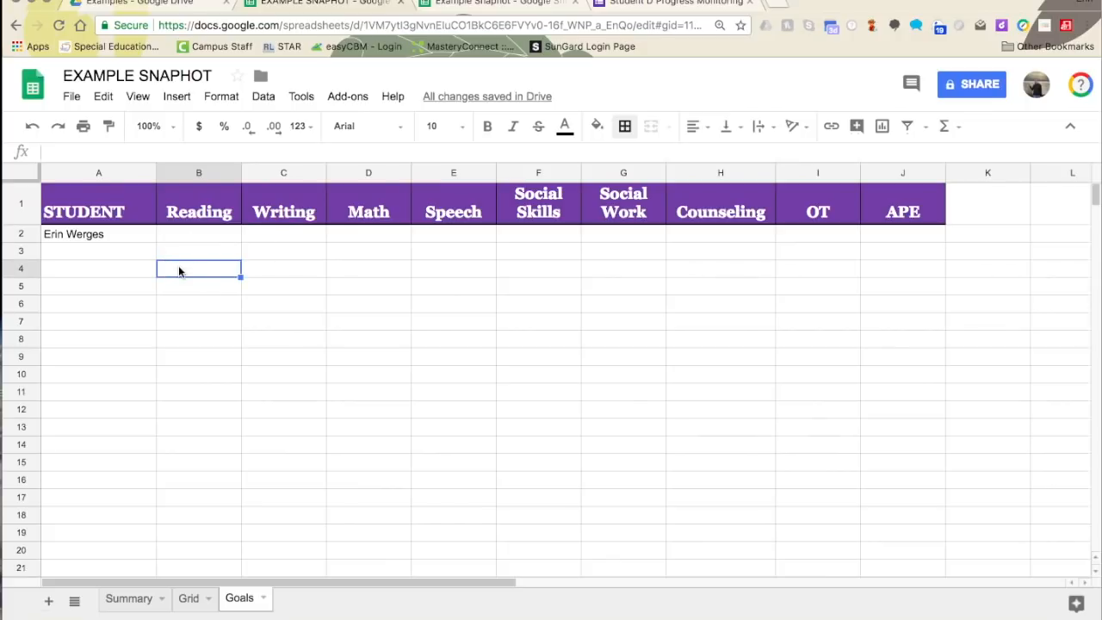
{"action": "left_click", "coordinate": [506, 4]}
{"action": "left_click", "coordinate": [205, 597]}
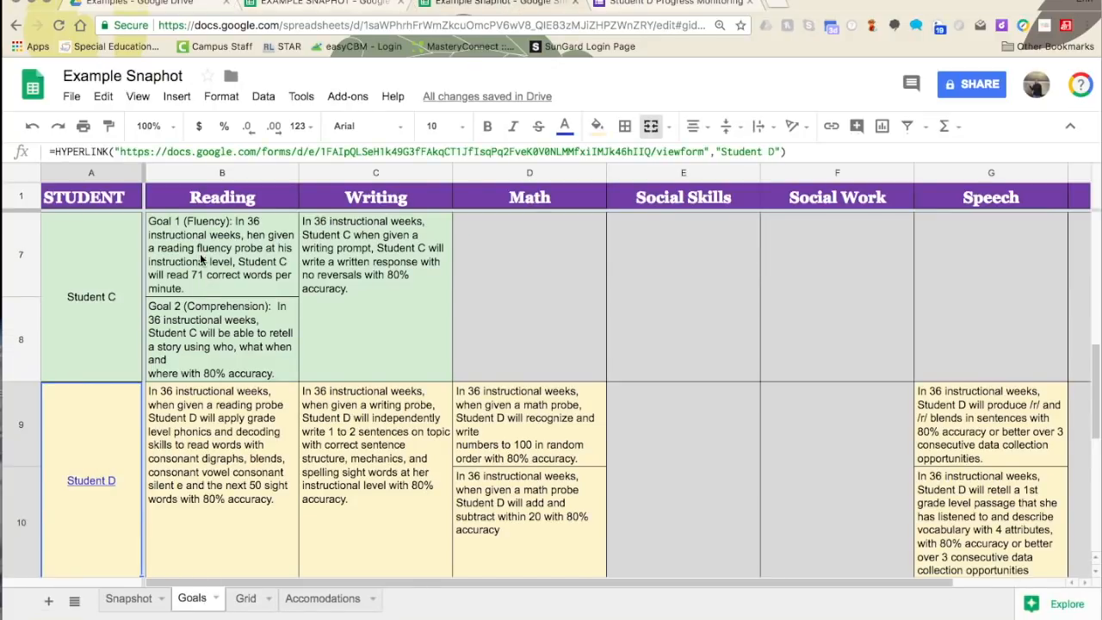
- Review the example goals and Student D progress form, then return to EXAMPLE SNAPHOT
{"action": "scroll", "coordinate": [198, 262], "scroll_direction": "up", "scroll_amount": 3}
{"action": "scroll", "coordinate": [199, 276], "scroll_direction": "down", "scroll_amount": 2}
{"action": "scroll", "coordinate": [204, 293], "scroll_direction": "up", "scroll_amount": 4}
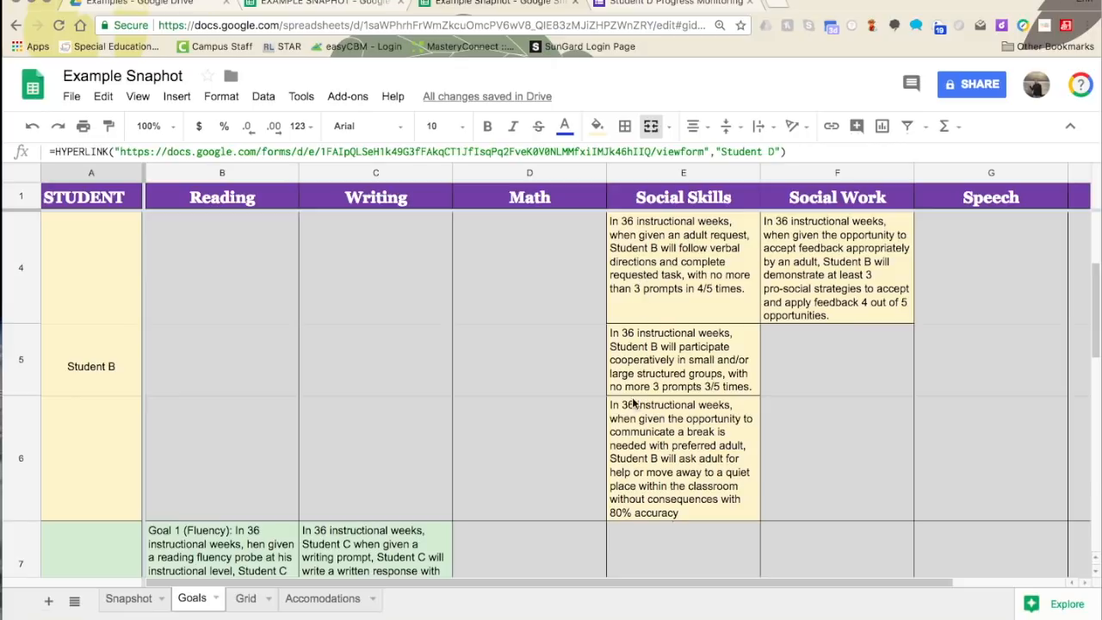
{"action": "scroll", "coordinate": [635, 382], "scroll_direction": "down", "scroll_amount": 3}
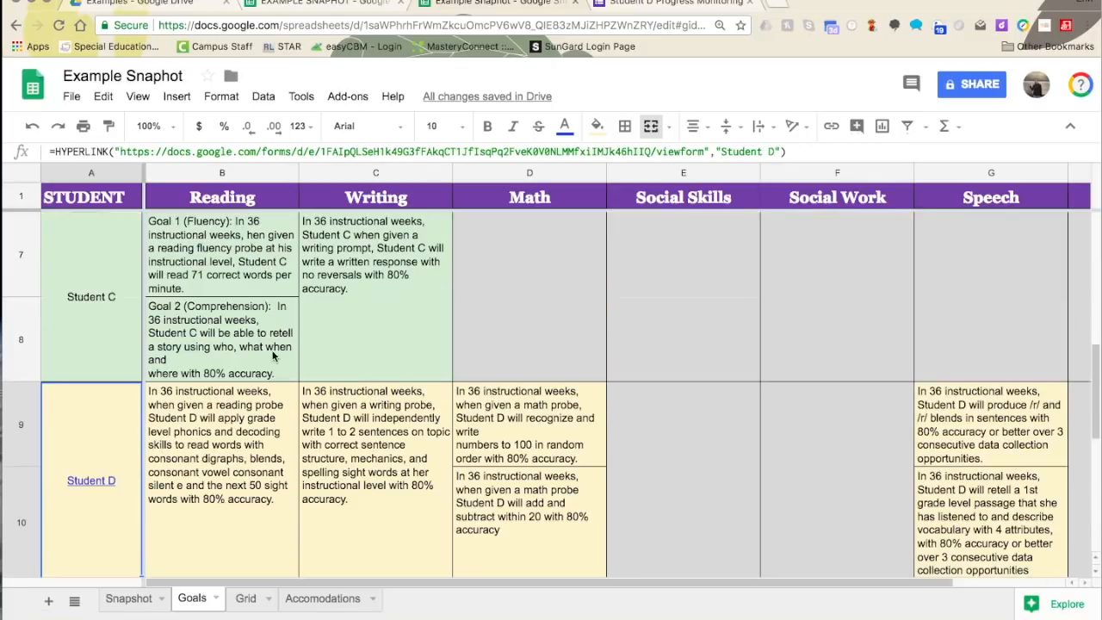
{"action": "left_click", "coordinate": [691, 5]}
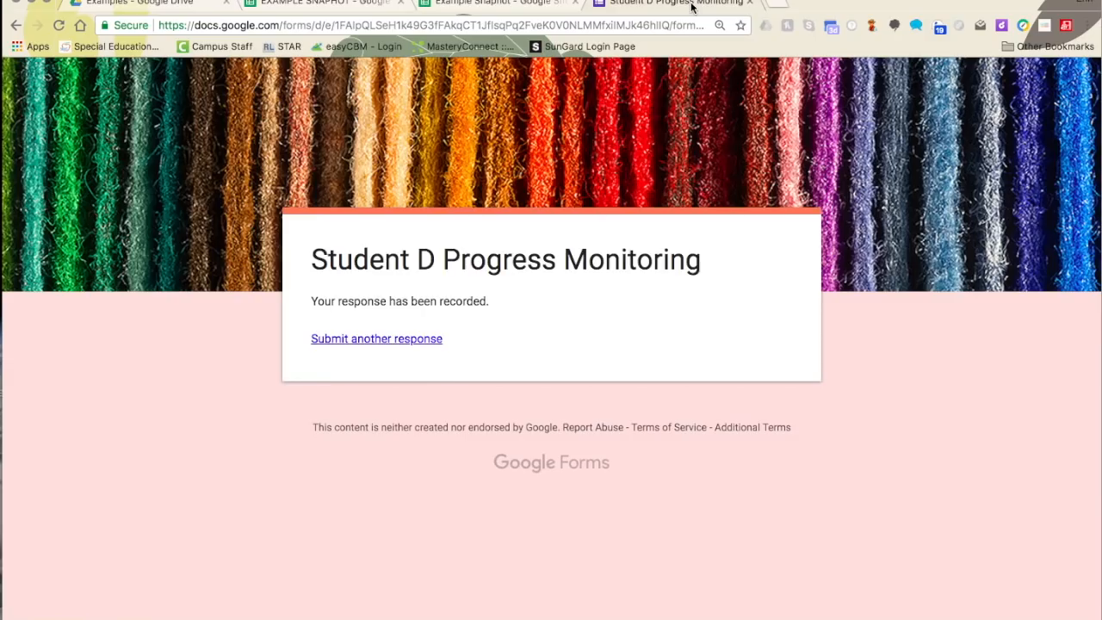
{"action": "left_click", "coordinate": [349, 6]}
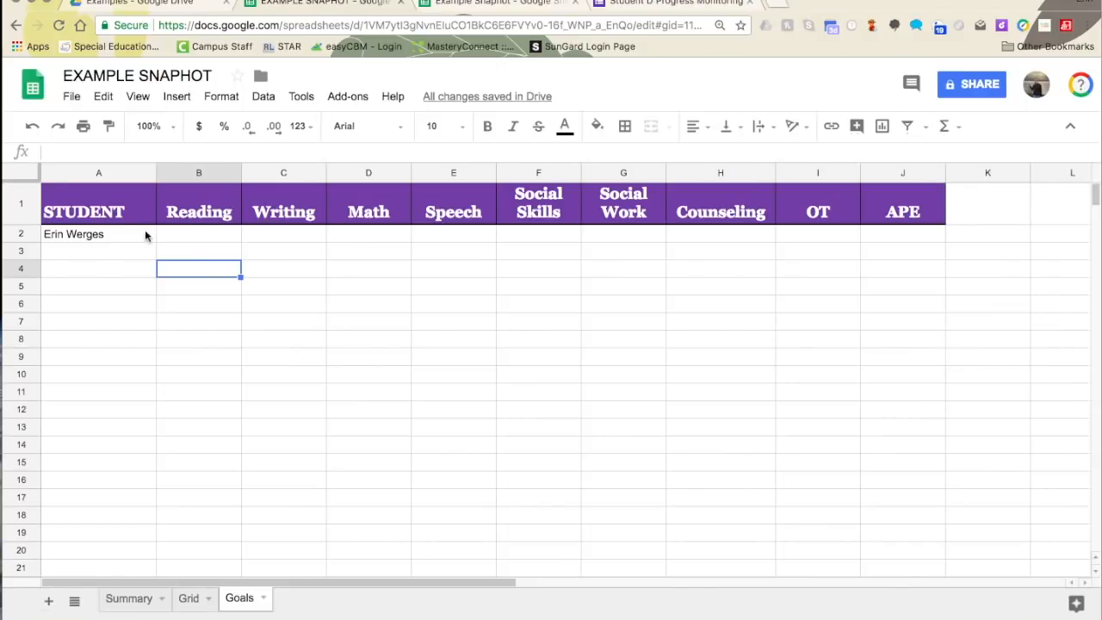
- Enter 'Fluency Goal: (Copr froom the IEP)' in B2 and 'Comprehension Goal (Copy from the IEP' in B3
{"action": "left_click", "coordinate": [193, 232]}
{"action": "type", "text": "Fluency Goa"}
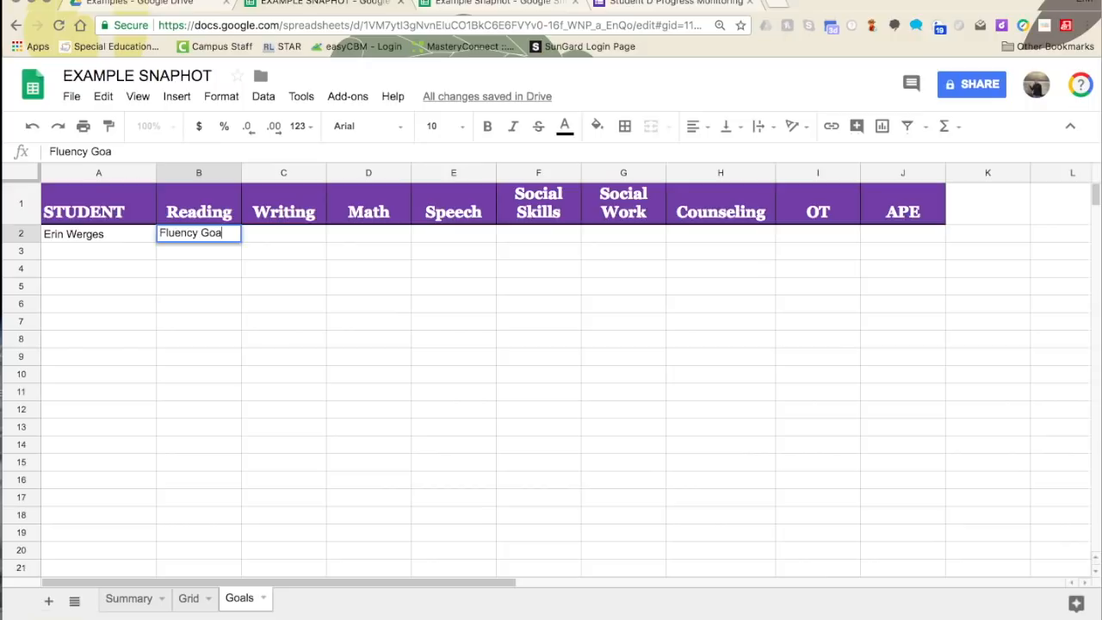
{"action": "type", "text": "l: (Cop"}
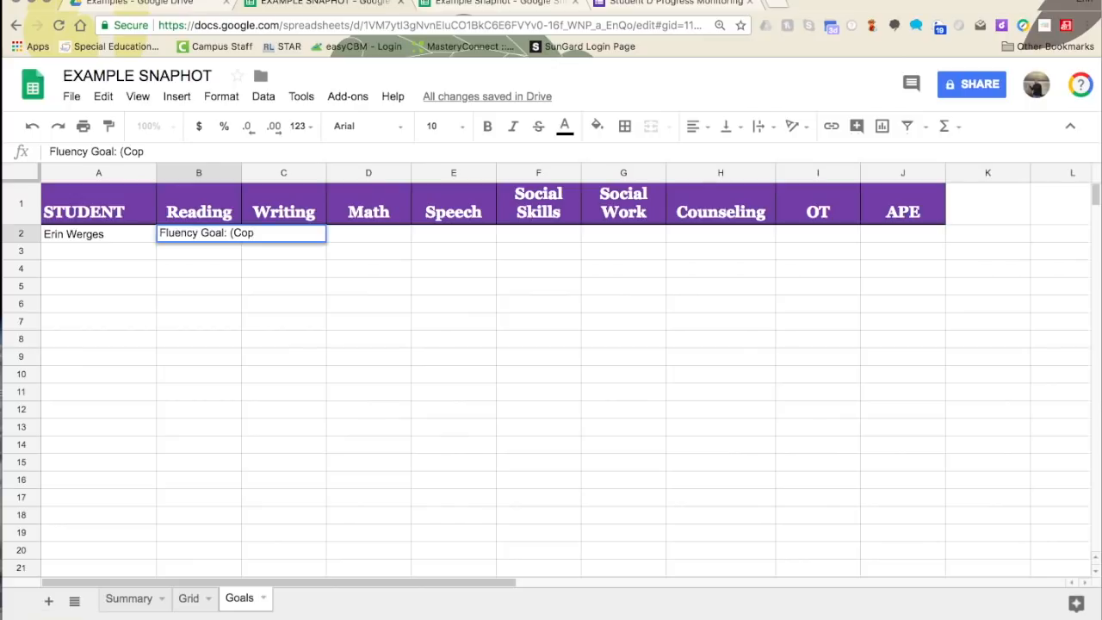
{"action": "type", "text": "r froom the IEP)"}
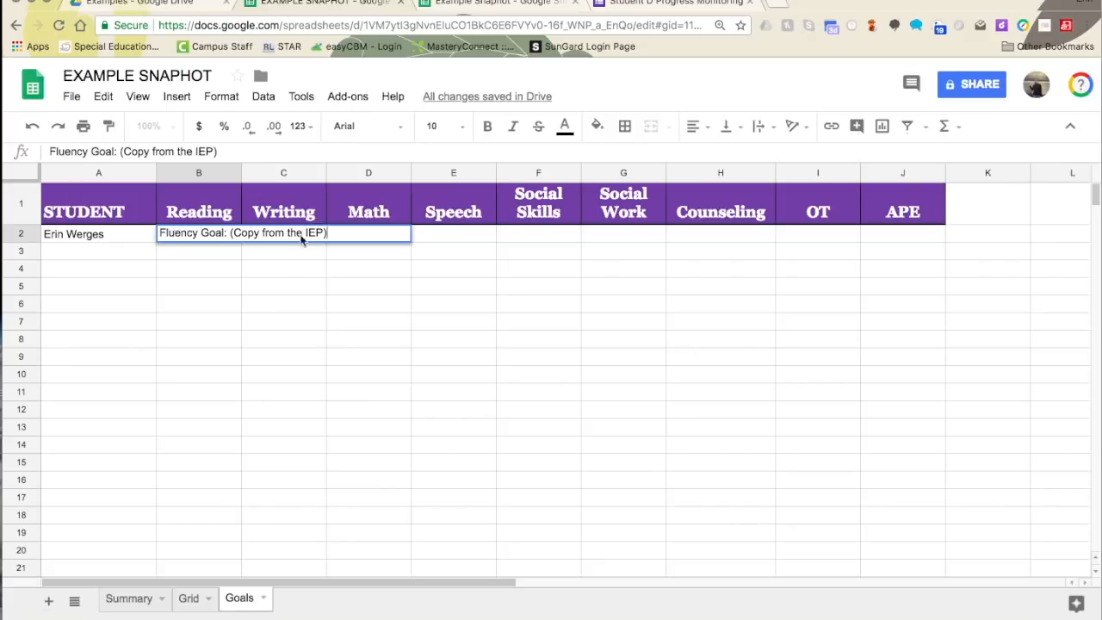
{"action": "left_click", "coordinate": [261, 315]}
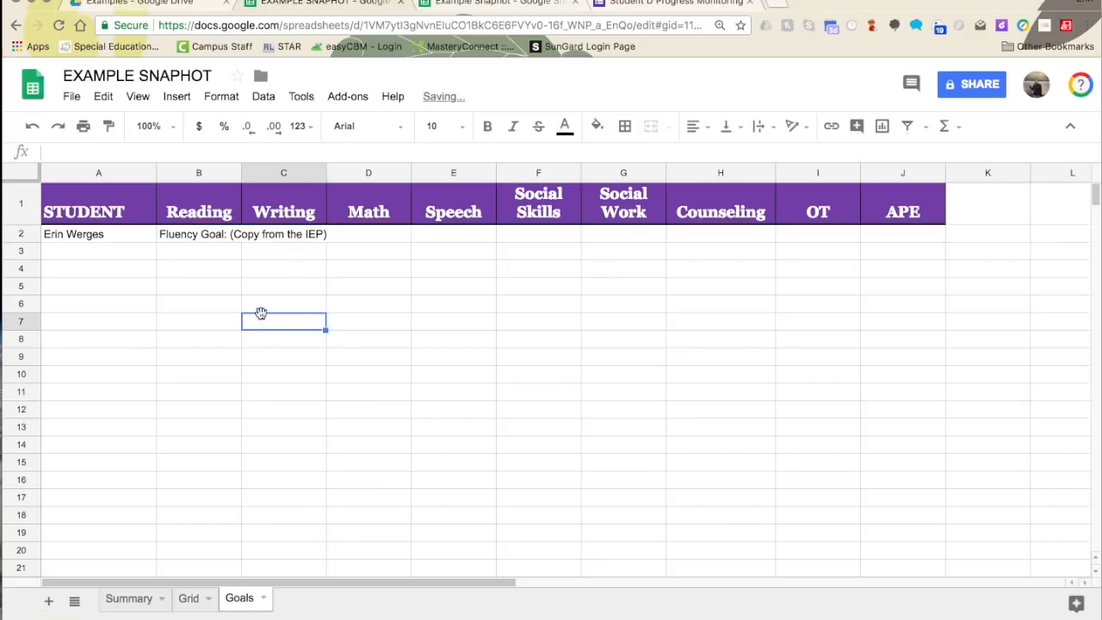
{"action": "left_click", "coordinate": [207, 245]}
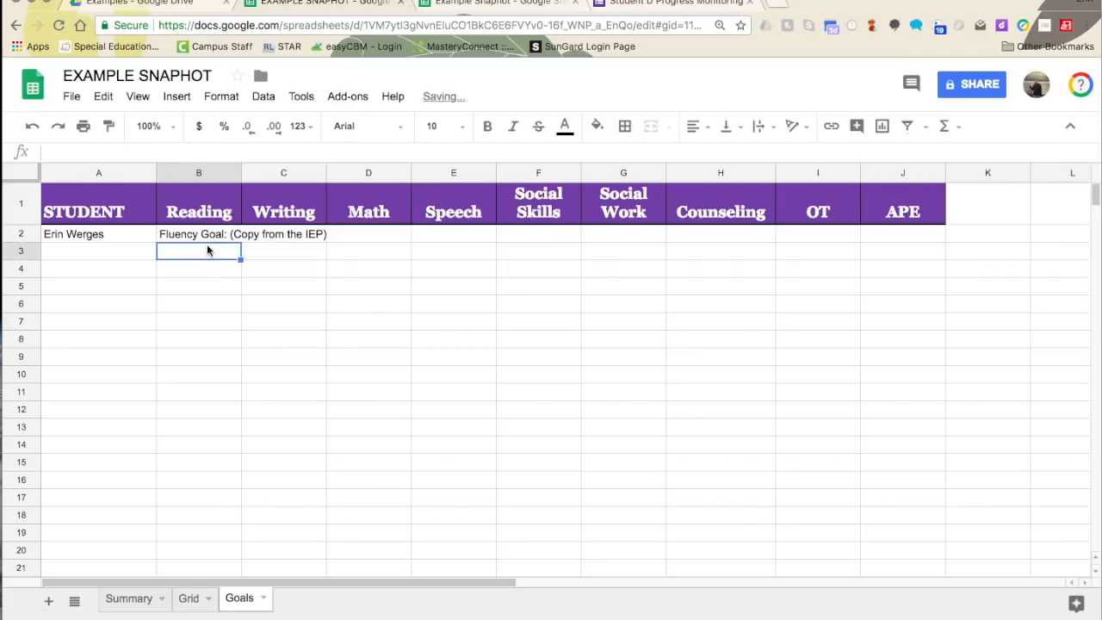
{"action": "type", "text": "Compre"}
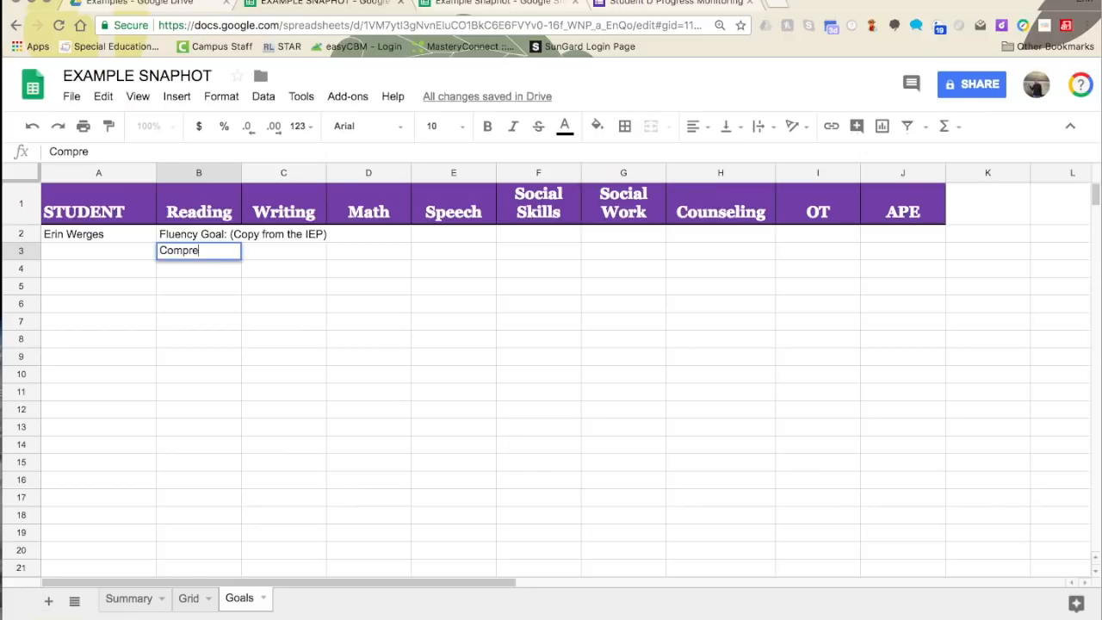
{"action": "type", "text": "hension Goa"}
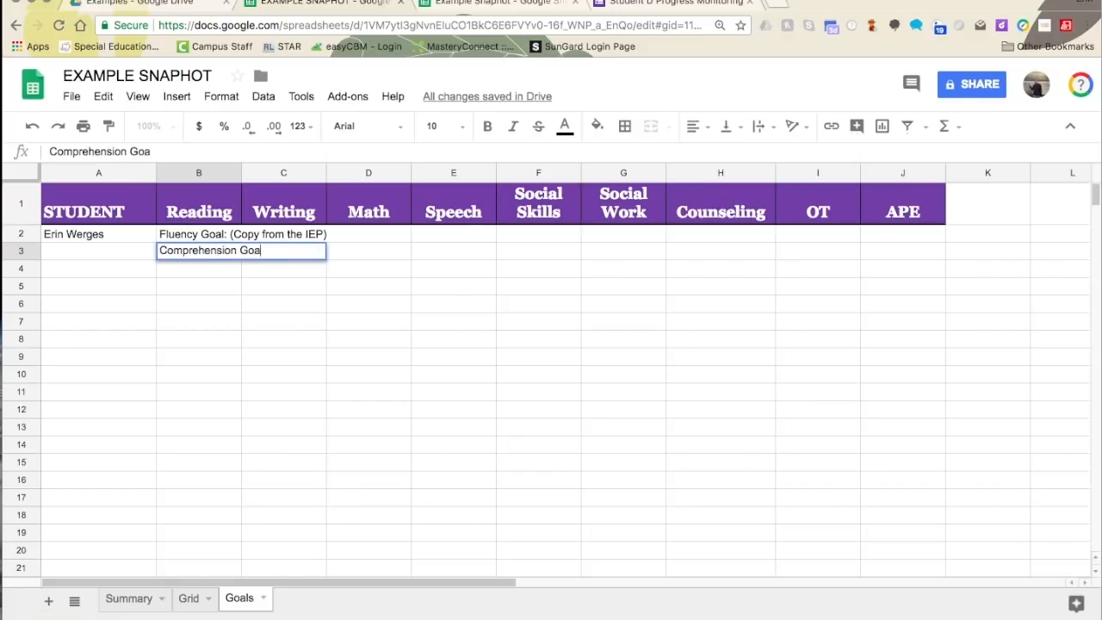
{"action": "type", "text": "l (Copy from the IEP"}
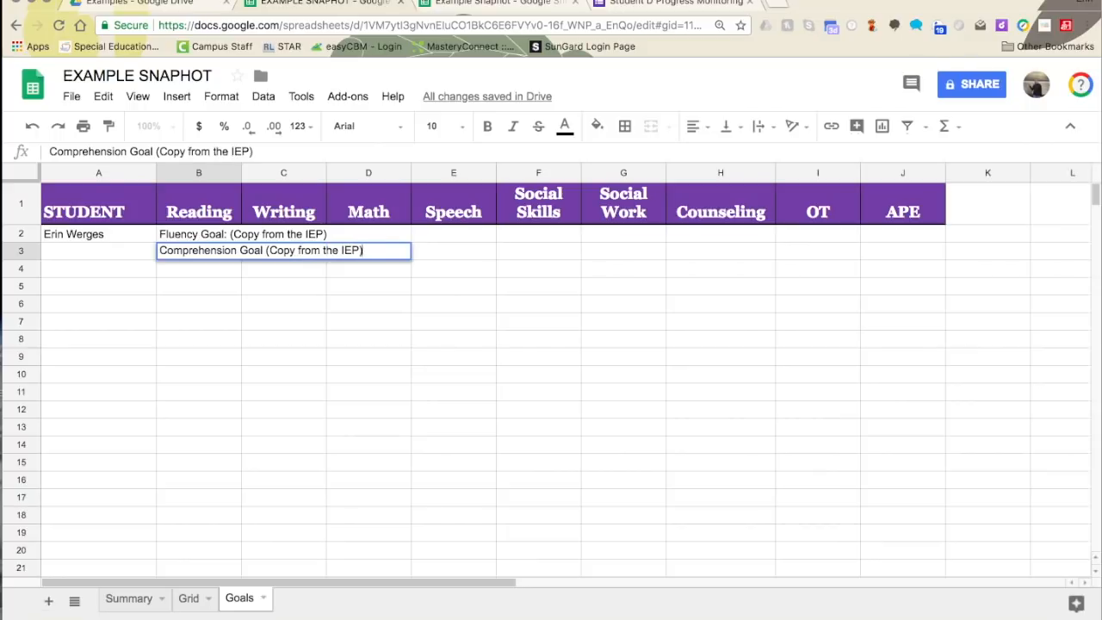
{"action": "left_click", "coordinate": [233, 343]}
{"action": "left_click", "coordinate": [551, 4]}
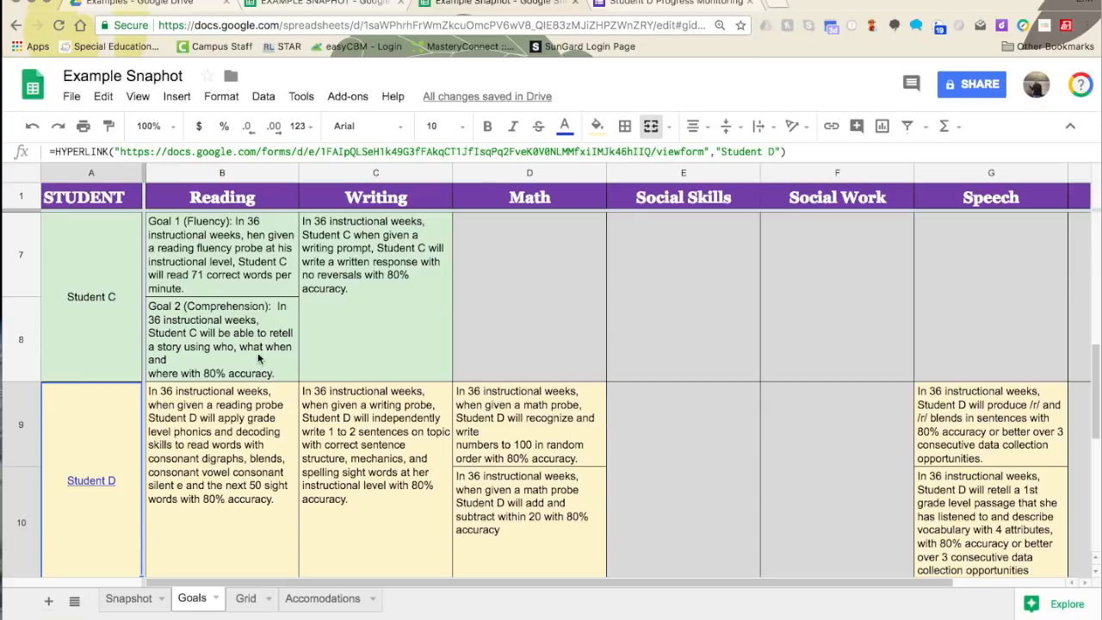
- Merge the student name cells A2:A3 on the Goals sheet
{"action": "left_click", "coordinate": [385, 18]}
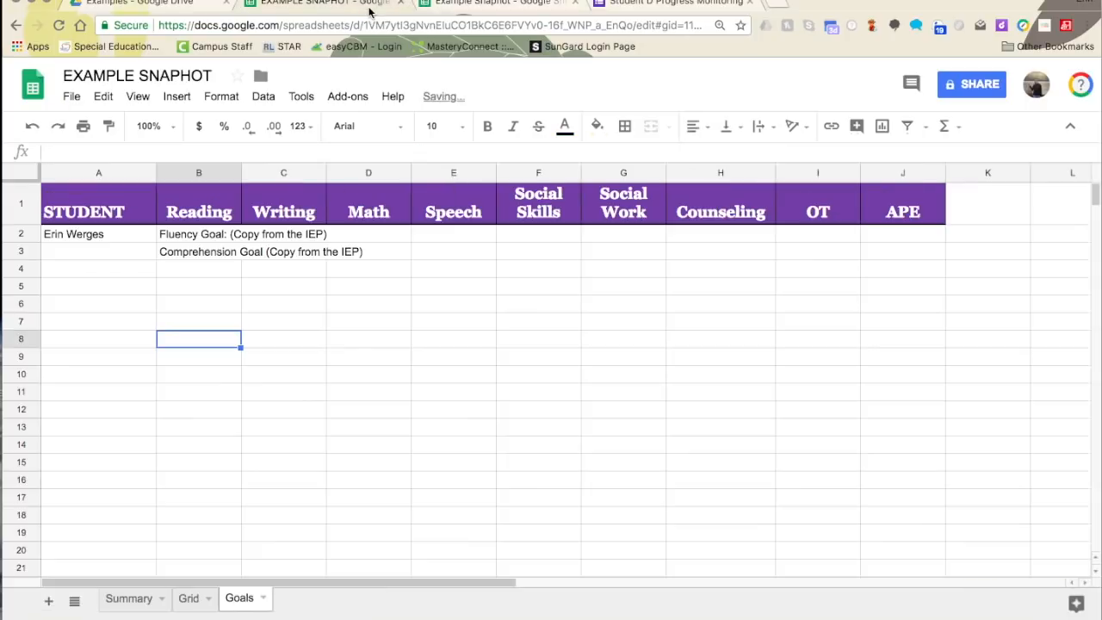
{"action": "left_click", "coordinate": [206, 234]}
{"action": "left_click", "coordinate": [102, 240]}
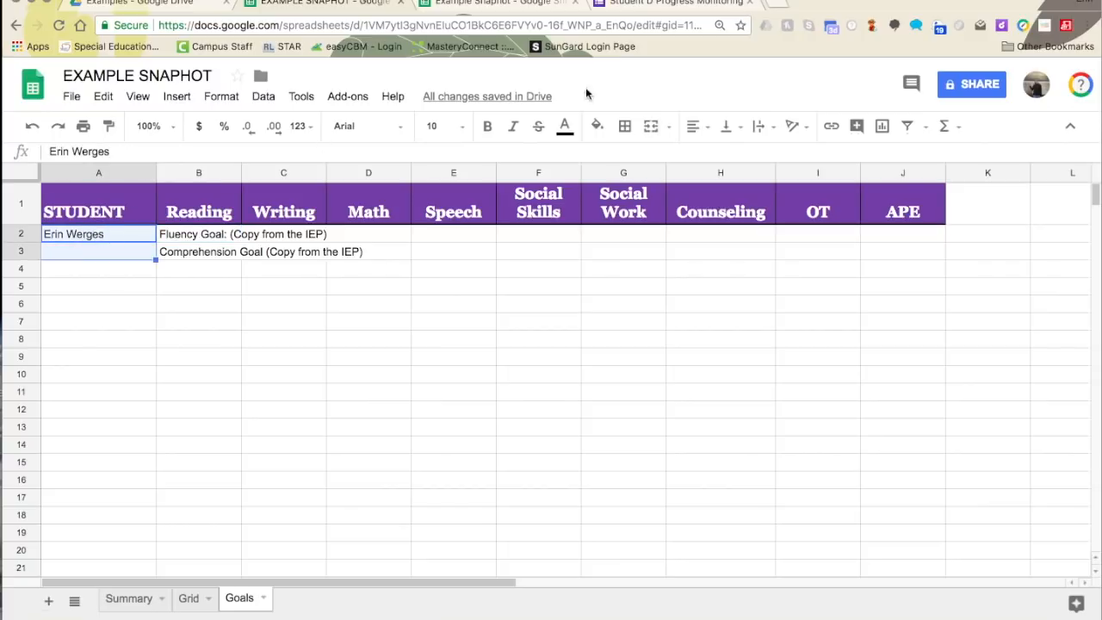
{"action": "left_click", "coordinate": [651, 126]}
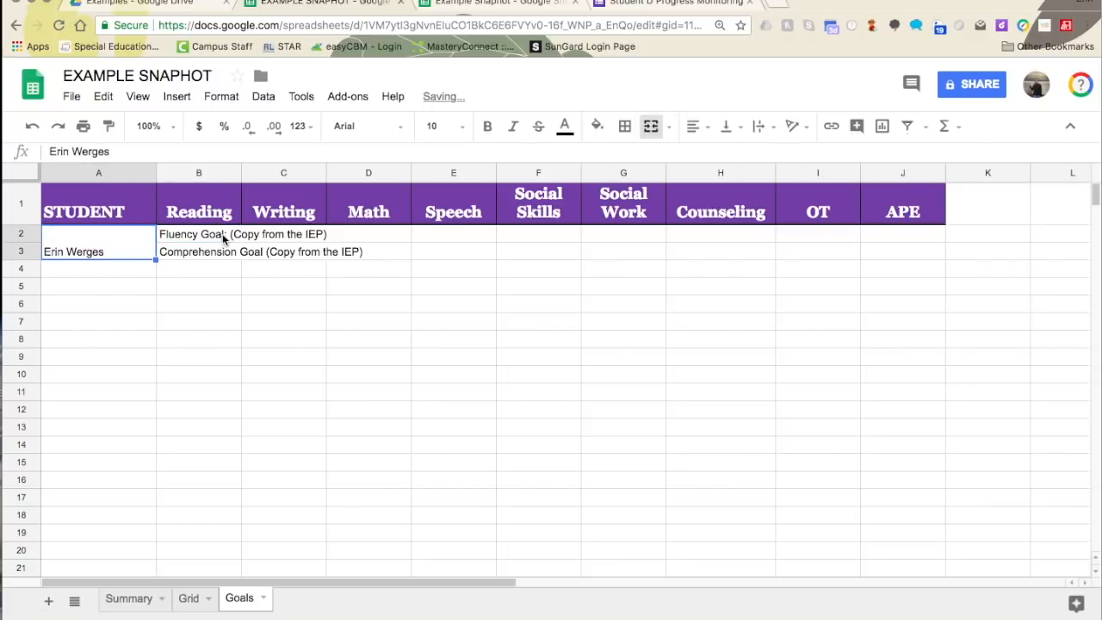
- Wrap the text of the Reading goal cells B2:B3
{"action": "left_click_drag", "start_coordinate": [203, 238], "coordinate": [202, 258]}
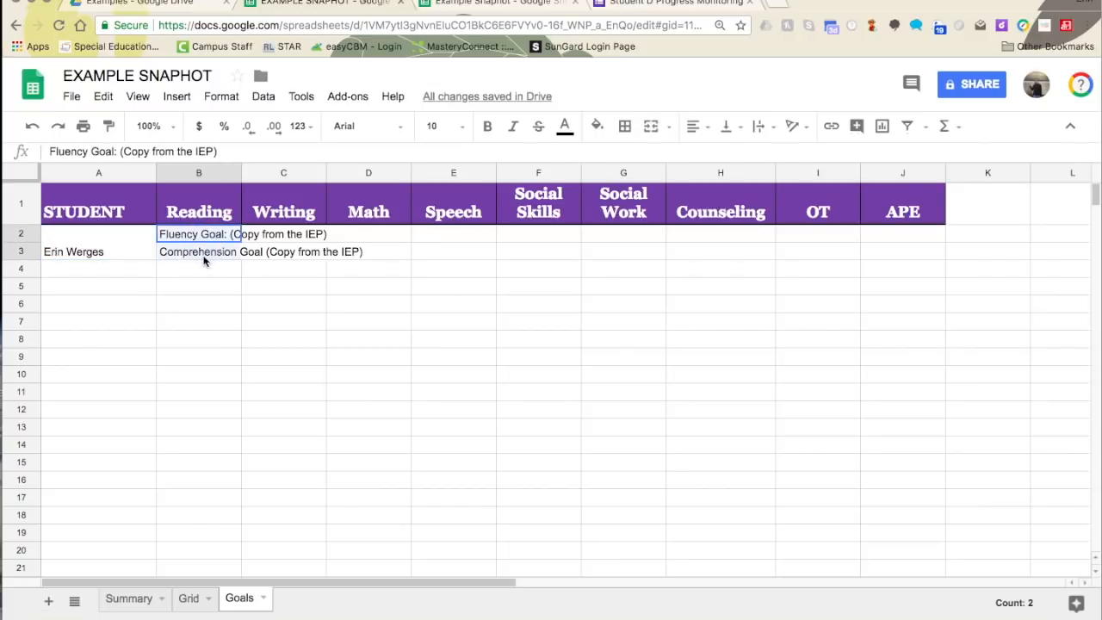
{"action": "left_click", "coordinate": [298, 241]}
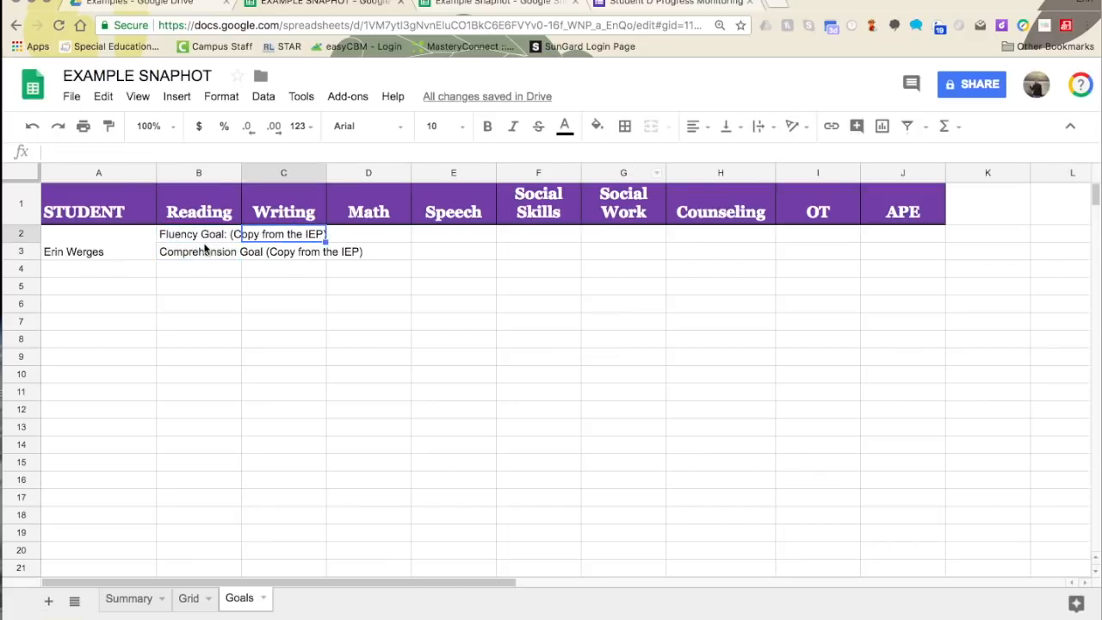
{"action": "left_click_drag", "start_coordinate": [203, 236], "coordinate": [199, 259]}
{"action": "left_click", "coordinate": [760, 127]}
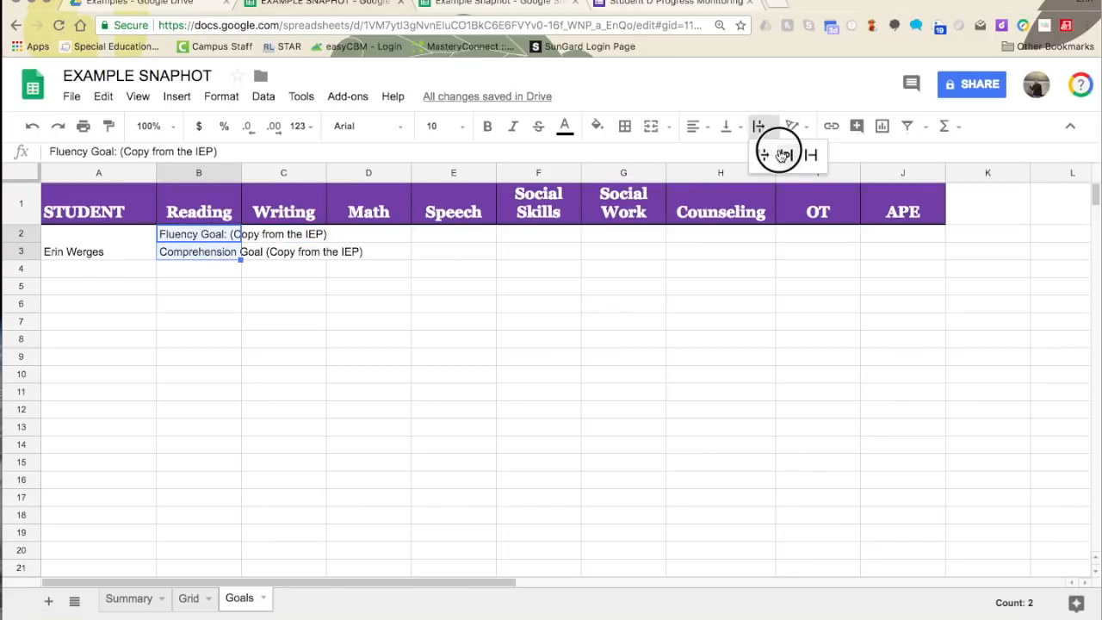
{"action": "left_click", "coordinate": [784, 155]}
{"action": "left_click", "coordinate": [301, 255]}
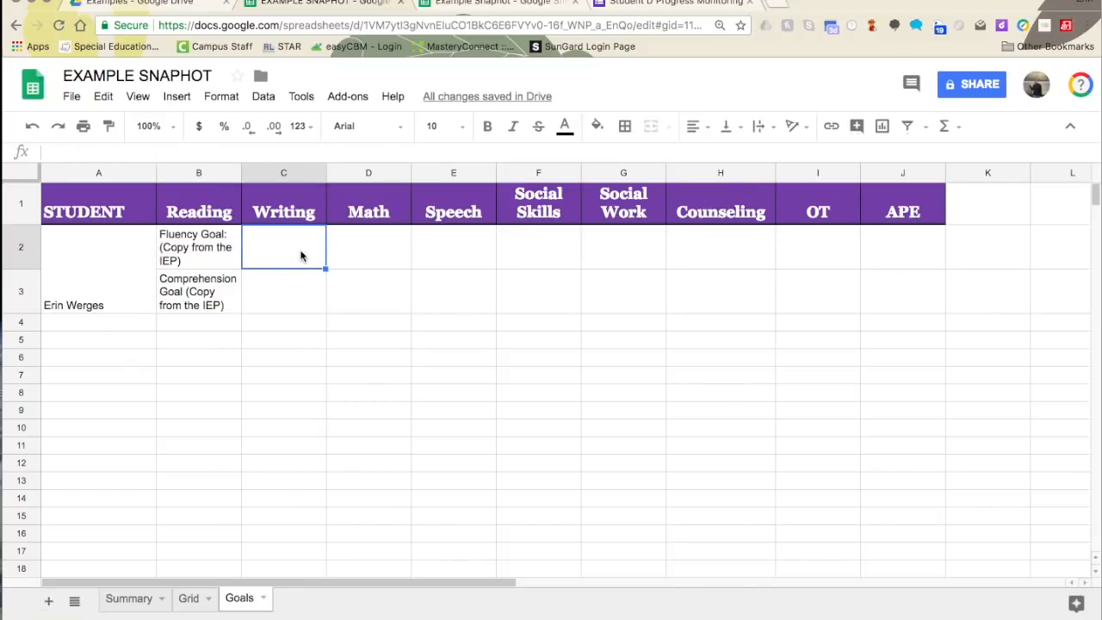
- Enter 'Copy Goal from IEP' under Writing and merge C2:C3
{"action": "type", "text": "C"}
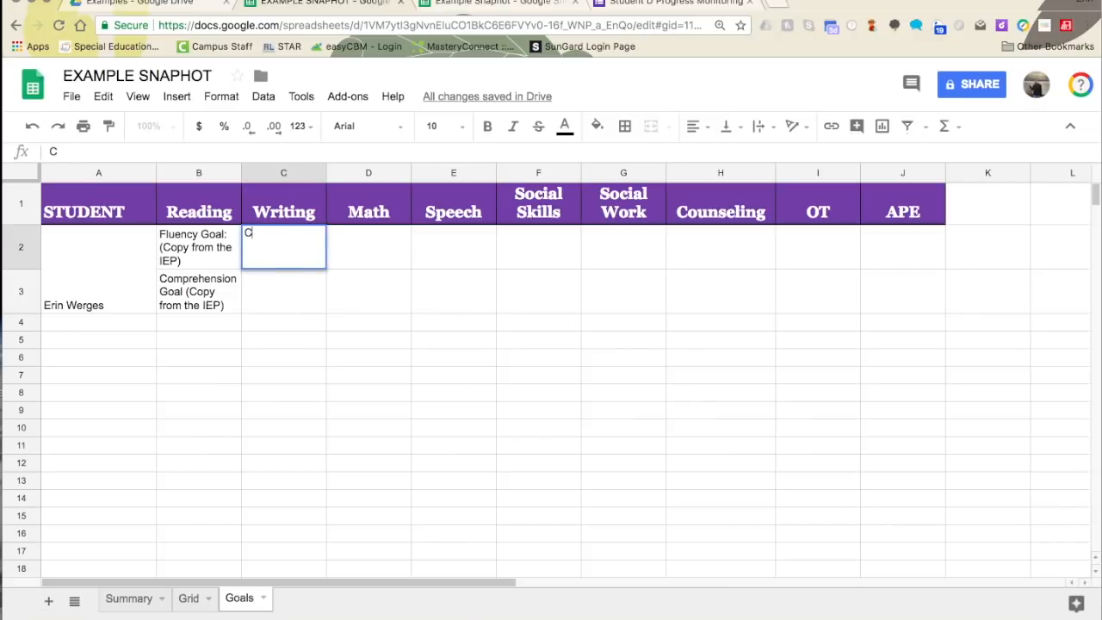
{"action": "type", "text": "opy Goal from IEP"}
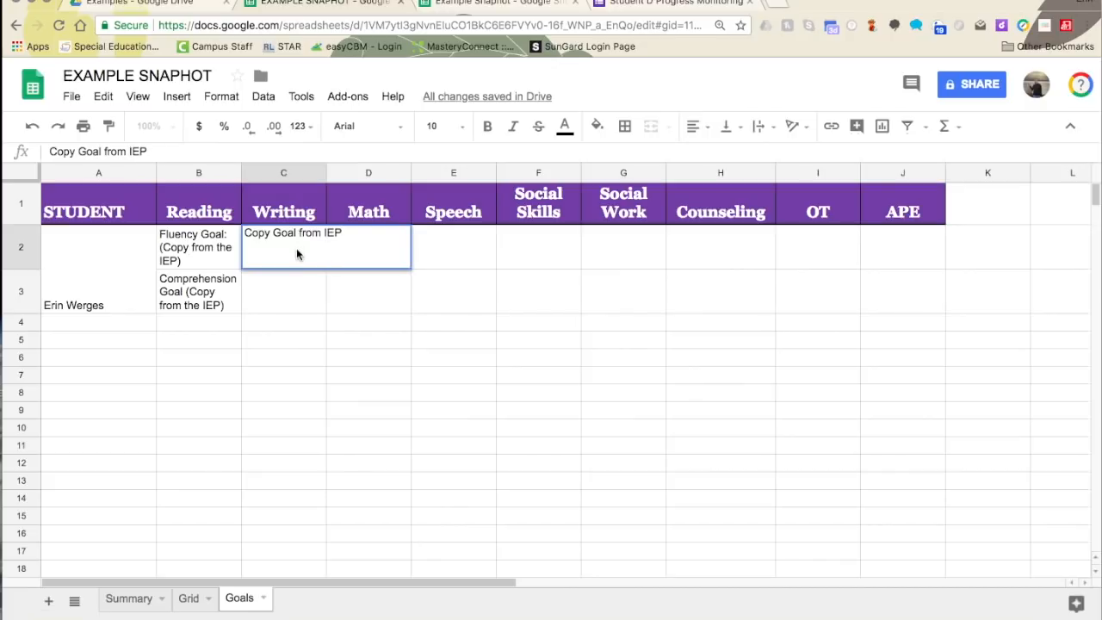
{"action": "left_click", "coordinate": [299, 318]}
{"action": "left_click", "coordinate": [297, 254]}
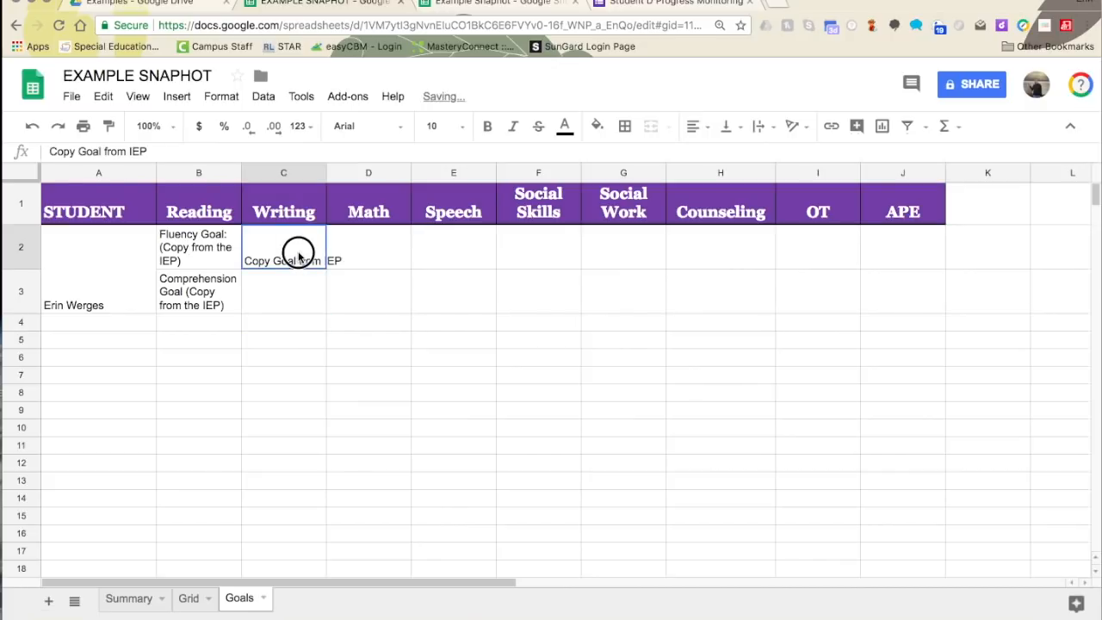
{"action": "left_click_drag", "start_coordinate": [298, 254], "coordinate": [290, 290]}
{"action": "left_click", "coordinate": [650, 125]}
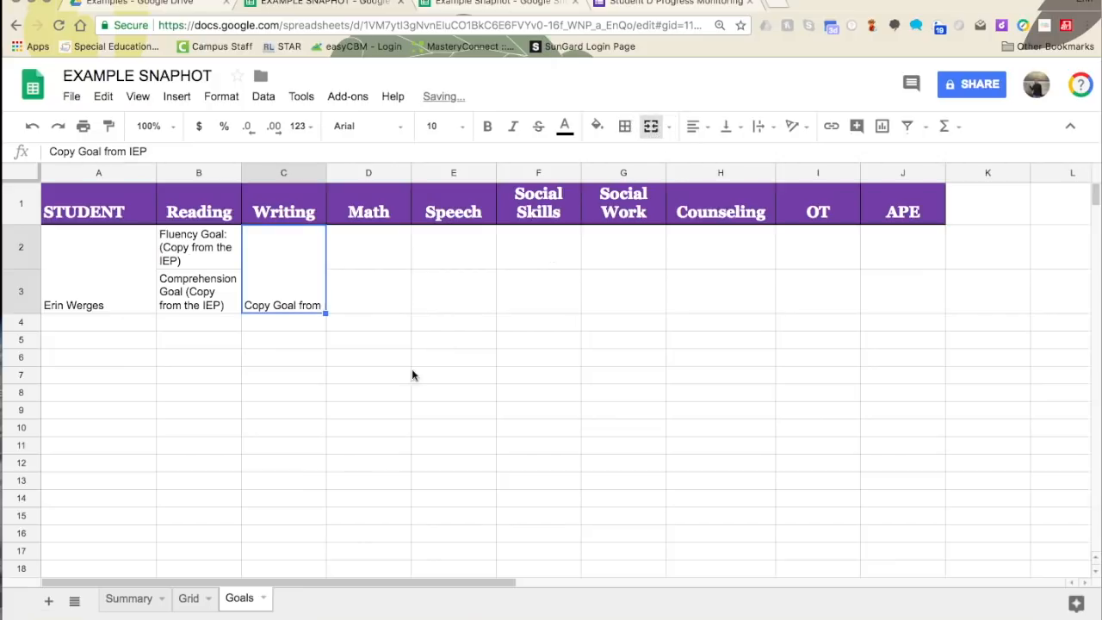
- Enter 'Copy from IEP' under Math and merge D2:D3
{"action": "left_click", "coordinate": [384, 262]}
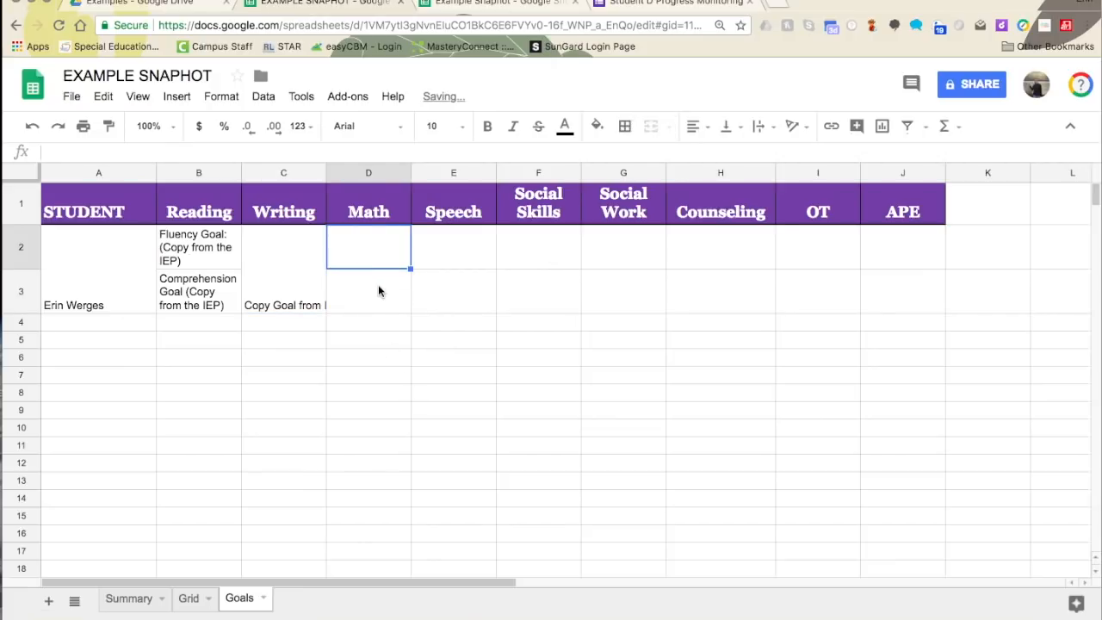
{"action": "type", "text": "C"}
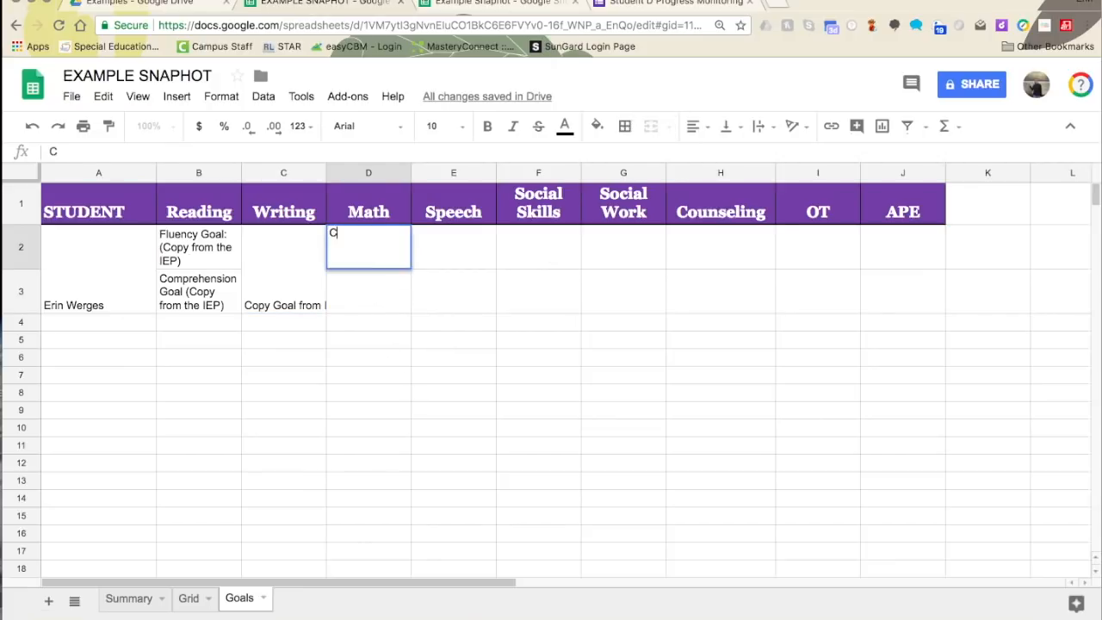
{"action": "type", "text": "opy from IEP"}
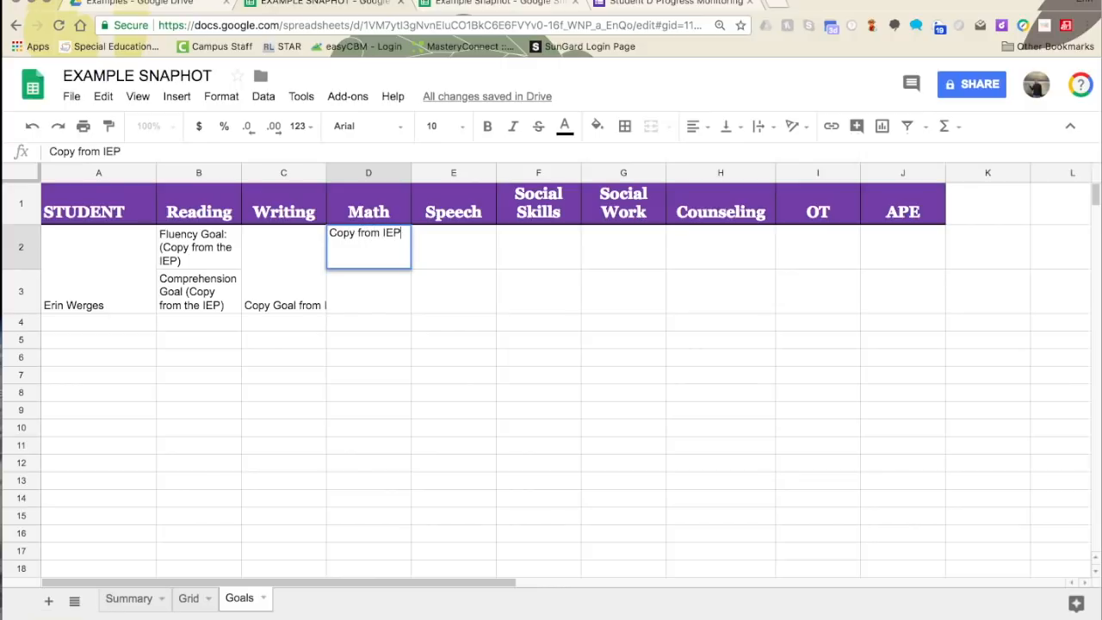
{"action": "left_click", "coordinate": [364, 315]}
{"action": "left_click_drag", "start_coordinate": [365, 250], "coordinate": [364, 290]}
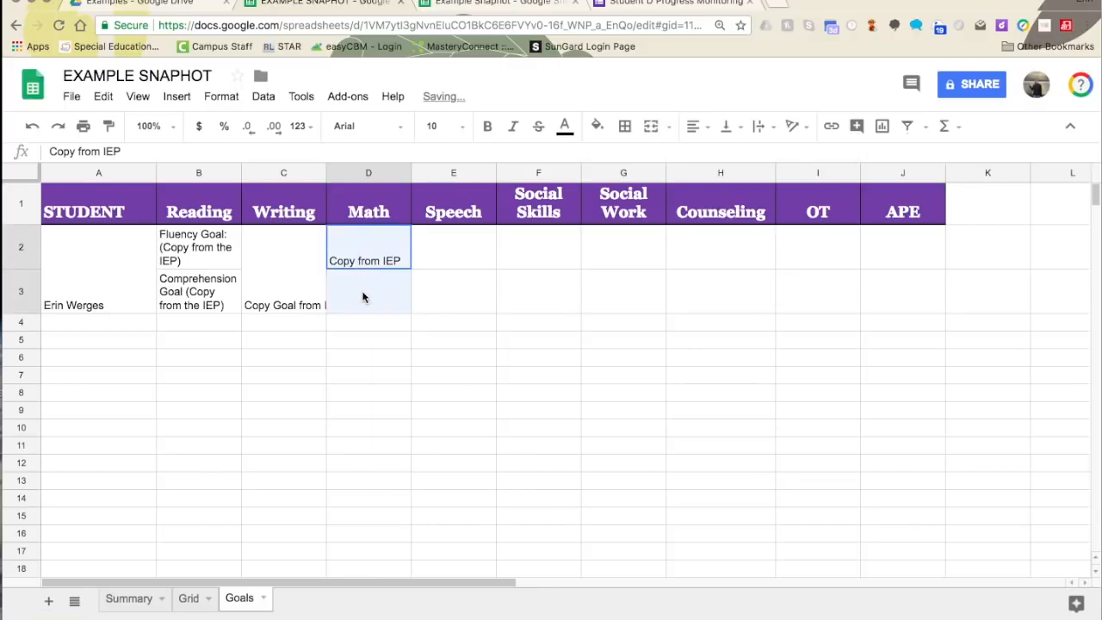
{"action": "left_click", "coordinate": [651, 127]}
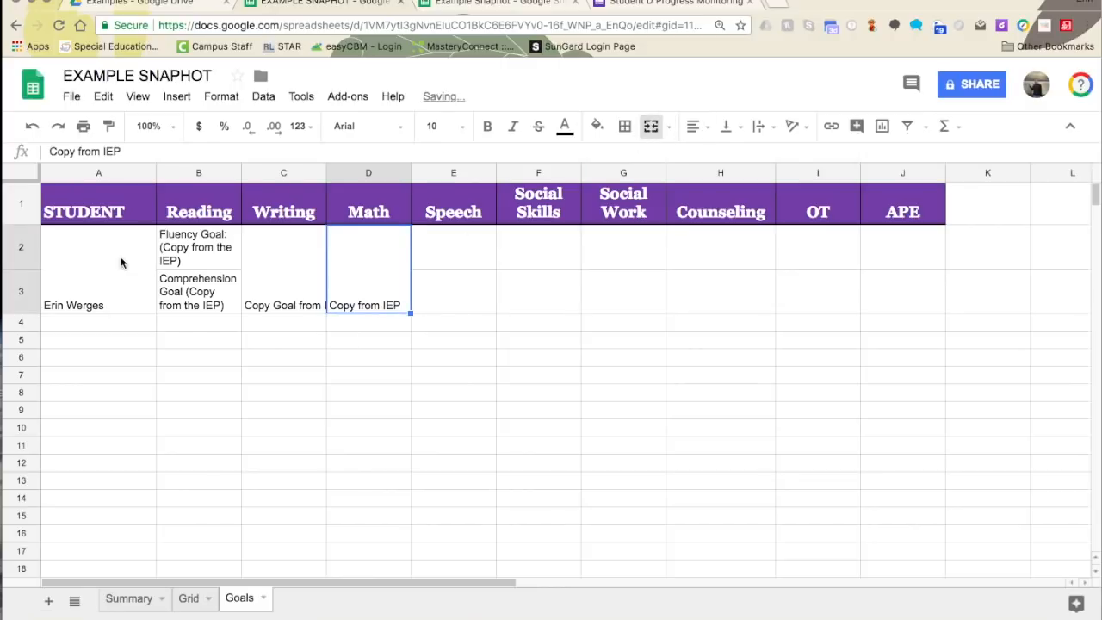
- Fill the unused goal cells E2:J3 grey
{"action": "left_click", "coordinate": [99, 273]}
{"action": "mouse_move", "coordinate": [469, 250]}
{"action": "left_mouse_down"}
{"action": "mouse_move", "coordinate": [982, 310]}
{"action": "mouse_move", "coordinate": [946, 278]}
{"action": "mouse_move", "coordinate": [904, 274]}
{"action": "left_mouse_up"}
{"action": "left_click", "coordinate": [597, 126]}
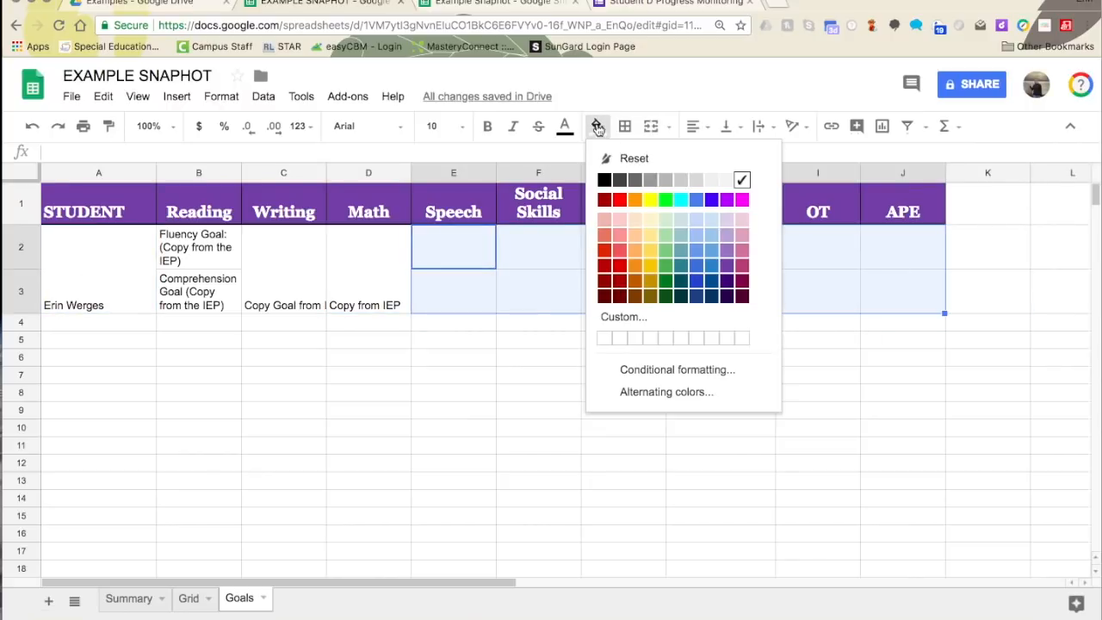
{"action": "left_click", "coordinate": [654, 180]}
{"action": "left_click", "coordinate": [502, 325]}
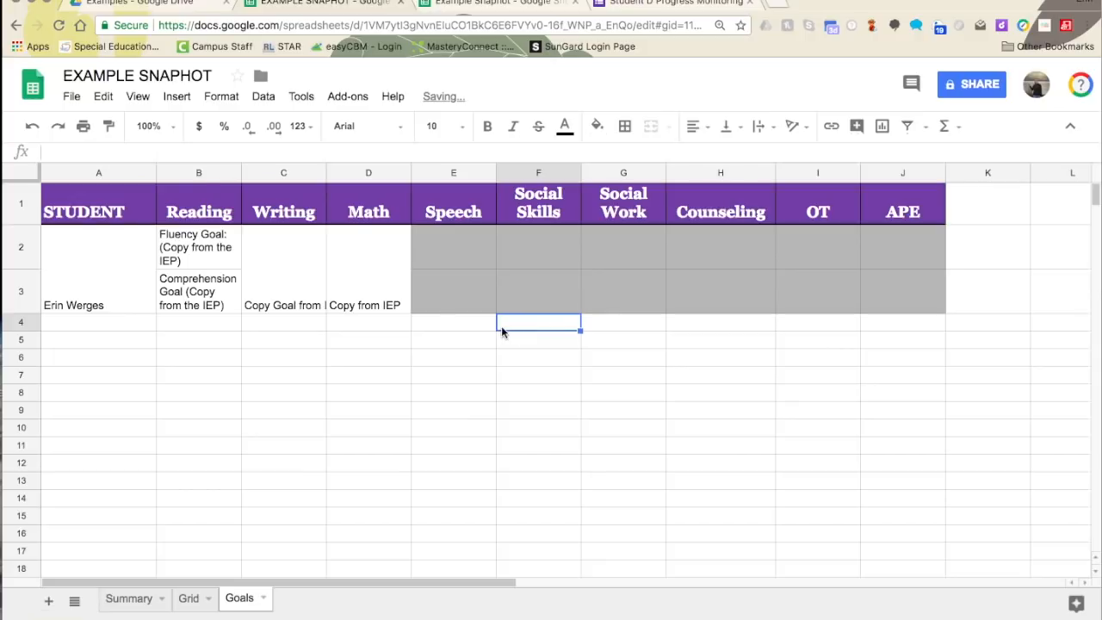
- Centre rows 2–3 horizontally and vertically and wrap their text
{"action": "left_click_drag", "start_coordinate": [90, 266], "coordinate": [872, 285]}
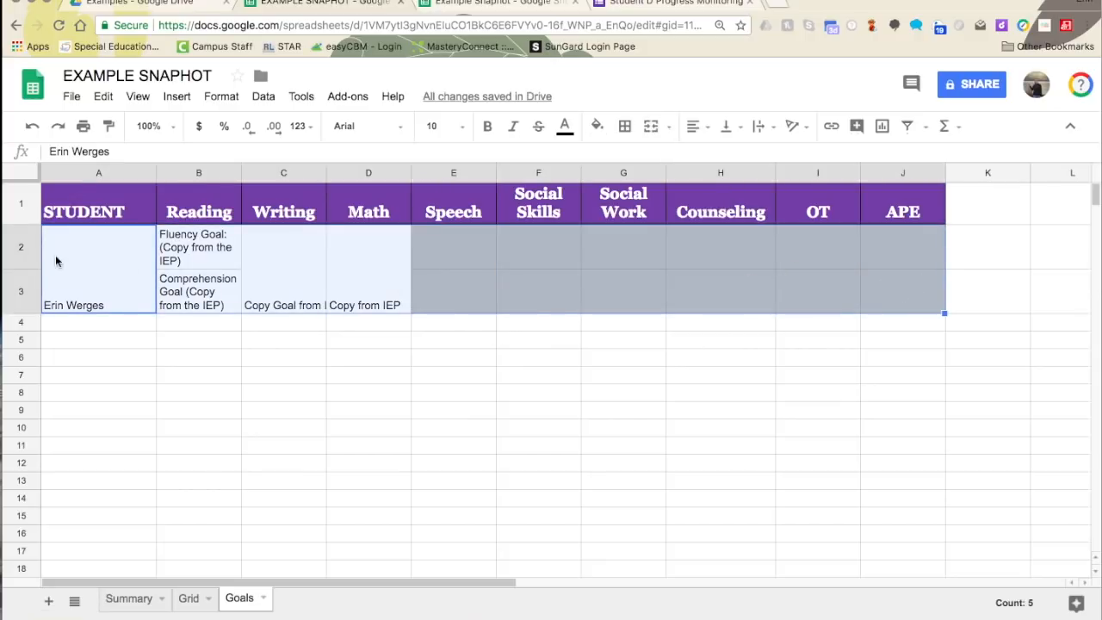
{"action": "left_click", "coordinate": [695, 125]}
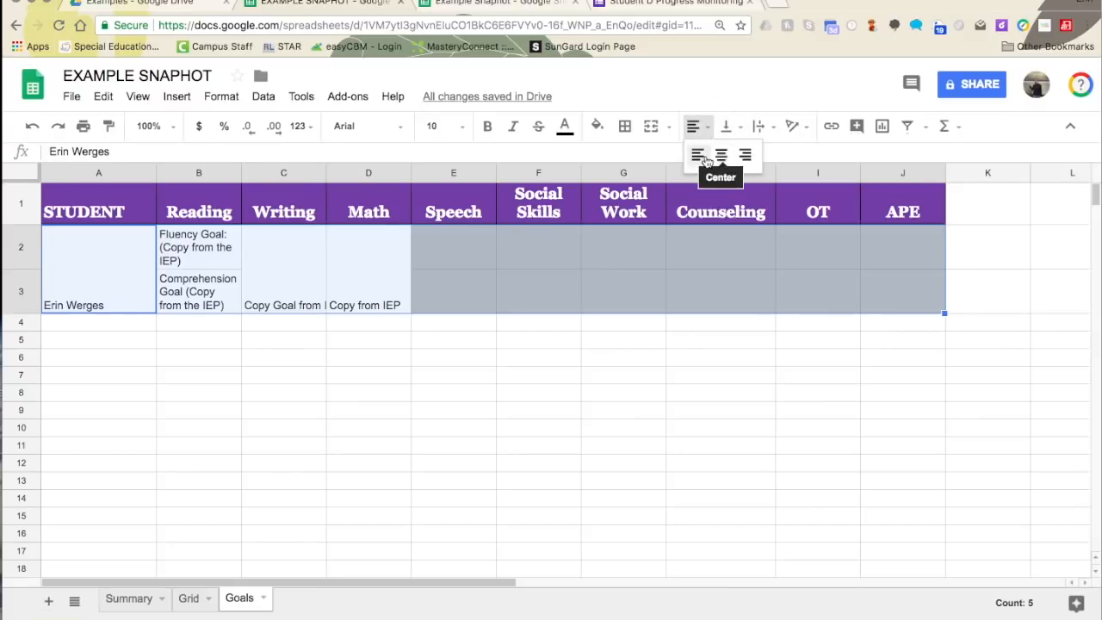
{"action": "left_click", "coordinate": [720, 155]}
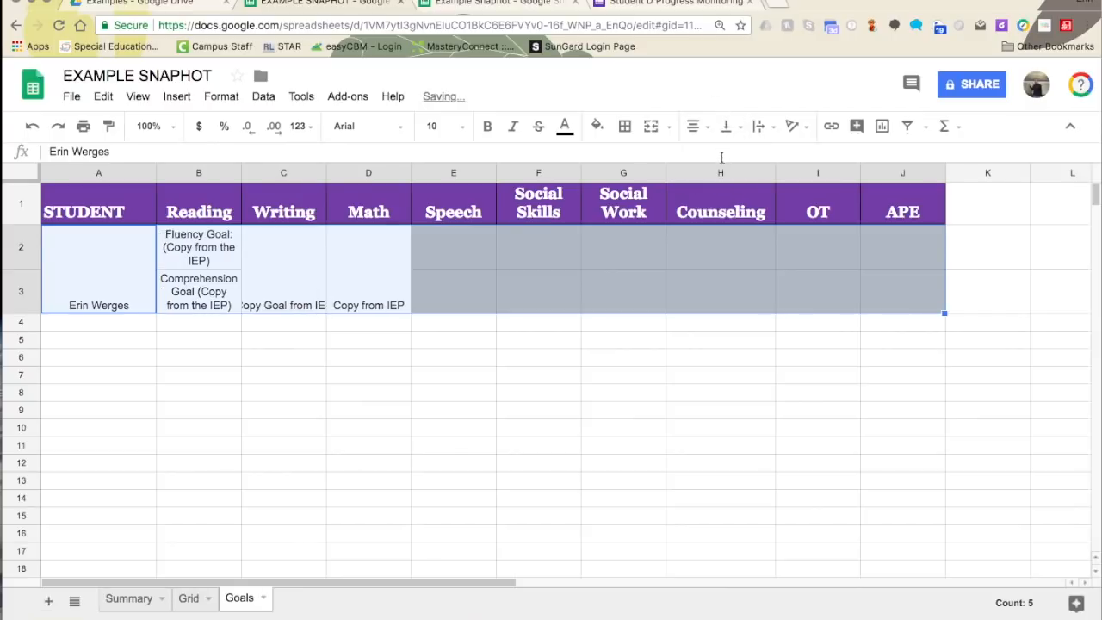
{"action": "left_click", "coordinate": [726, 126]}
{"action": "left_click", "coordinate": [755, 154]}
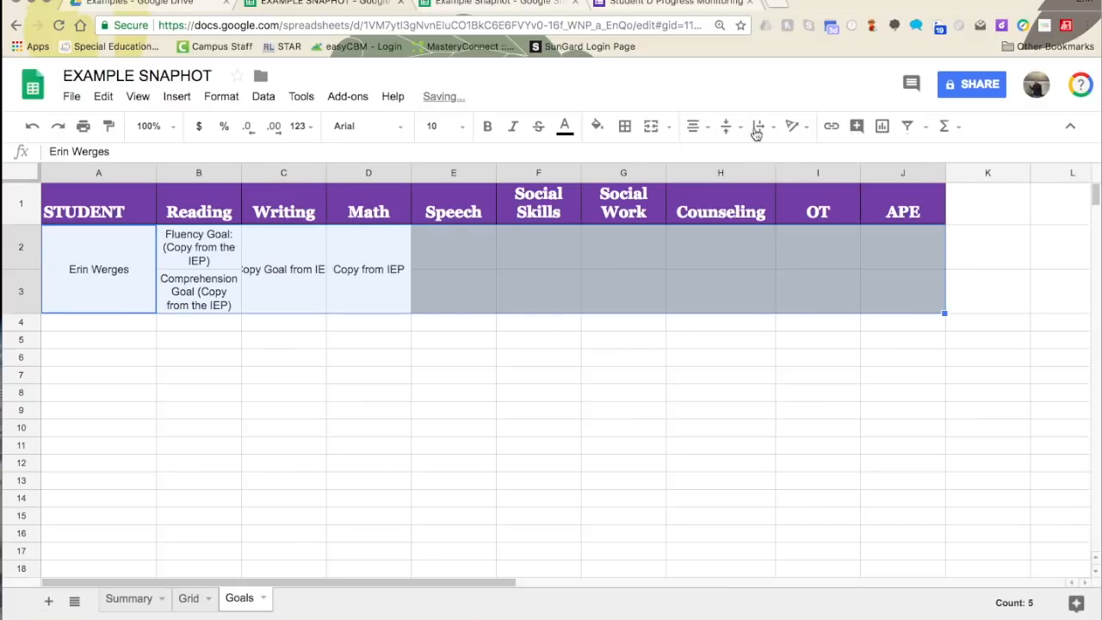
{"action": "left_click", "coordinate": [758, 125]}
{"action": "left_click", "coordinate": [785, 154]}
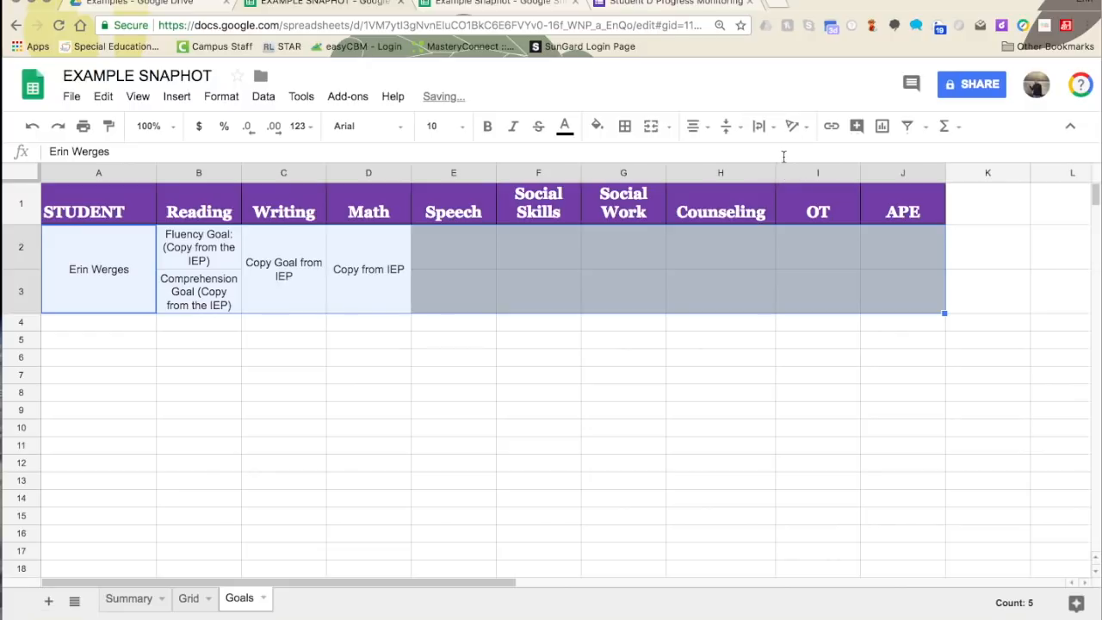
- Draw an outer border around the A2:J3 block
{"action": "left_click", "coordinate": [625, 126]}
{"action": "left_click", "coordinate": [744, 163]}
{"action": "left_click", "coordinate": [623, 375]}
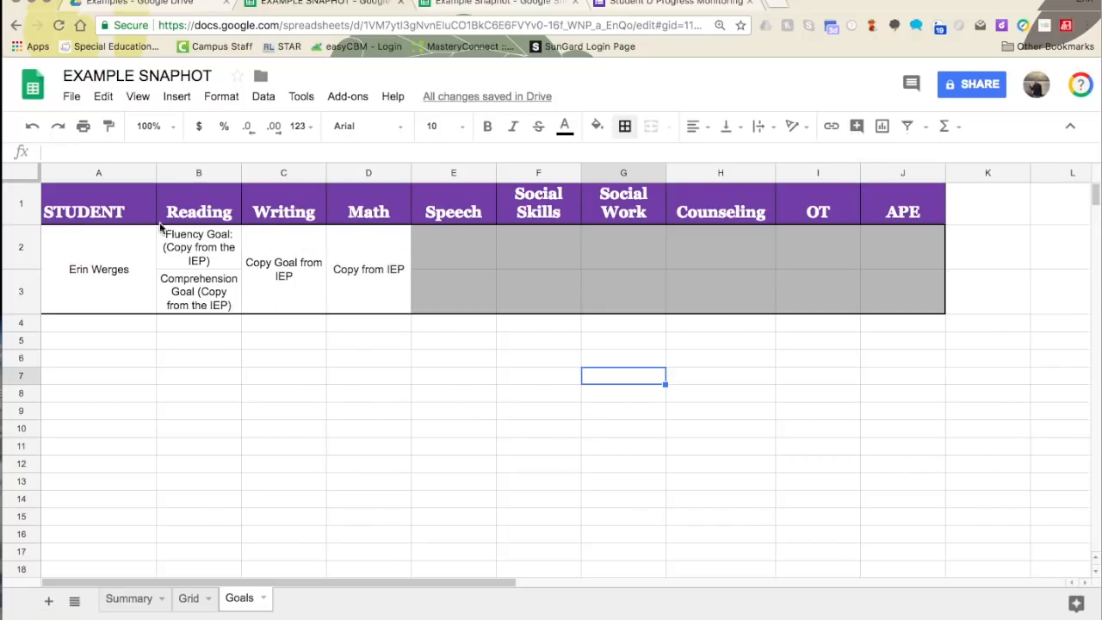
{"action": "type", "text": "3"}
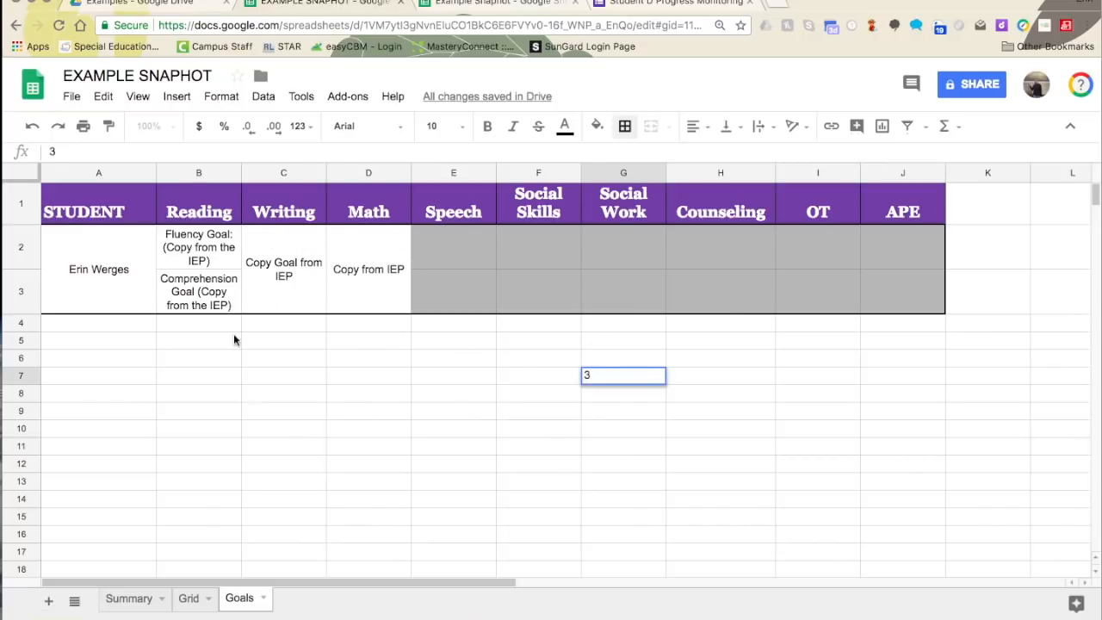
{"action": "right_click", "coordinate": [367, 348]}
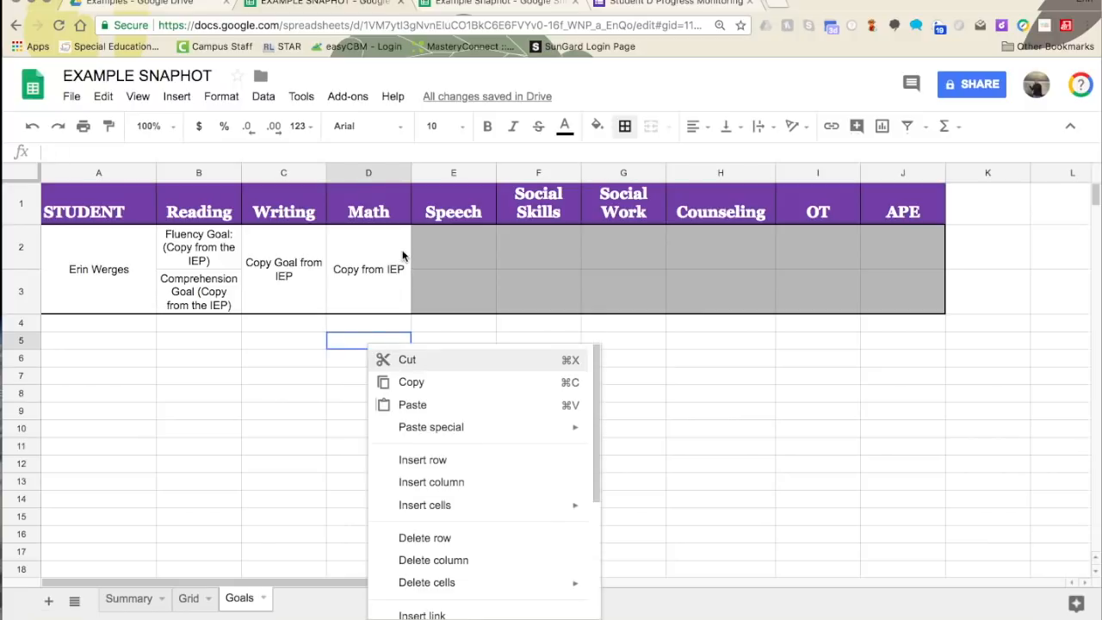
{"action": "left_click", "coordinate": [368, 274]}
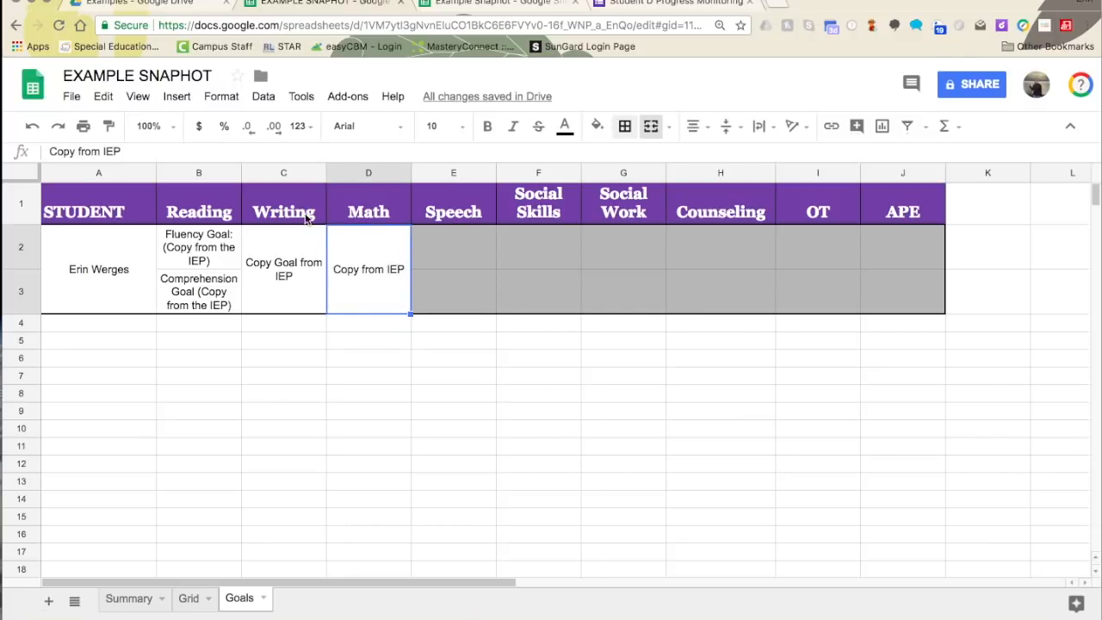
- Add a new sheet and name it Accomodation
{"action": "left_click", "coordinate": [47, 602]}
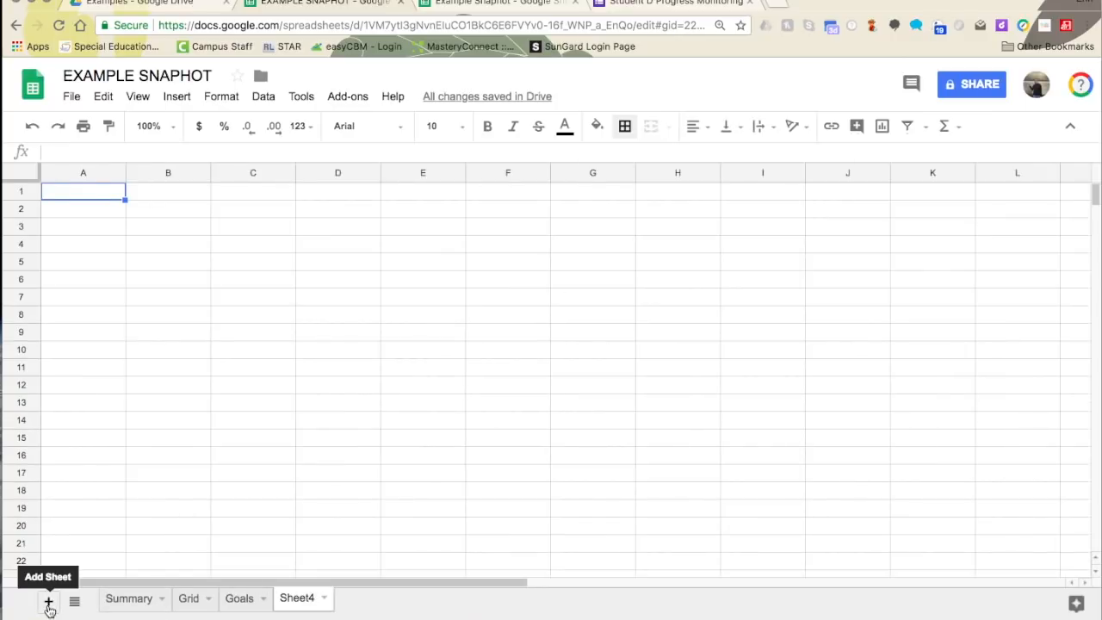
{"action": "left_click", "coordinate": [323, 597]}
{"action": "left_click", "coordinate": [332, 424]}
{"action": "type", "text": "Accomodation"}
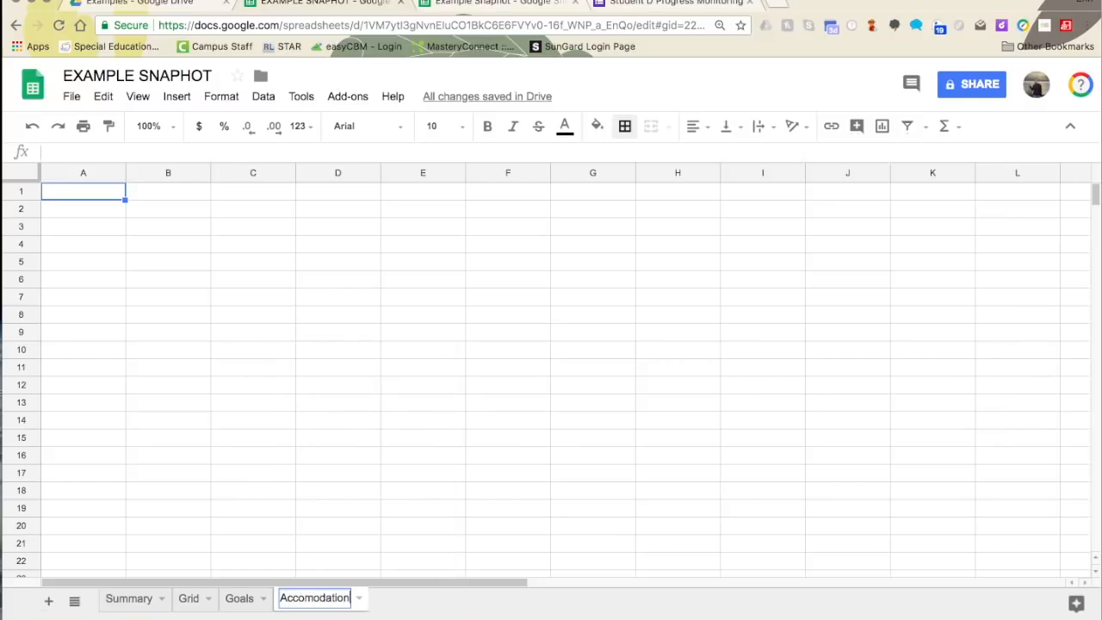
{"action": "key", "text": "Return"}
- Extend the new sheet's name to Accomodations
{"action": "left_click", "coordinate": [316, 594]}
{"action": "left_click", "coordinate": [322, 597]}
{"action": "left_click", "coordinate": [324, 599]}
{"action": "left_click", "coordinate": [347, 423]}
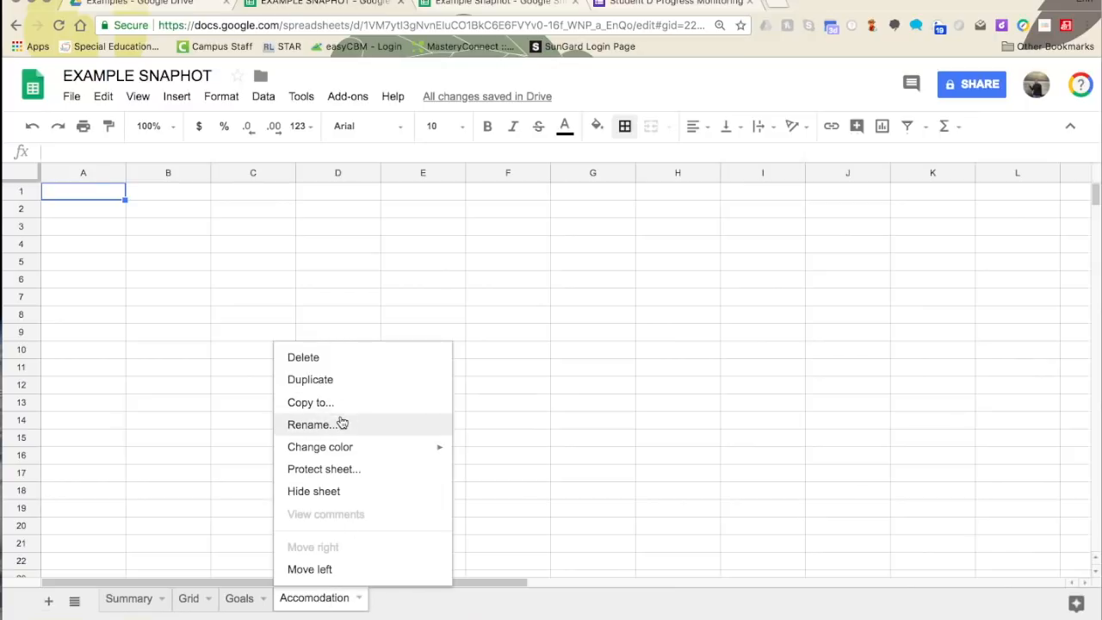
{"action": "left_click", "coordinate": [355, 598]}
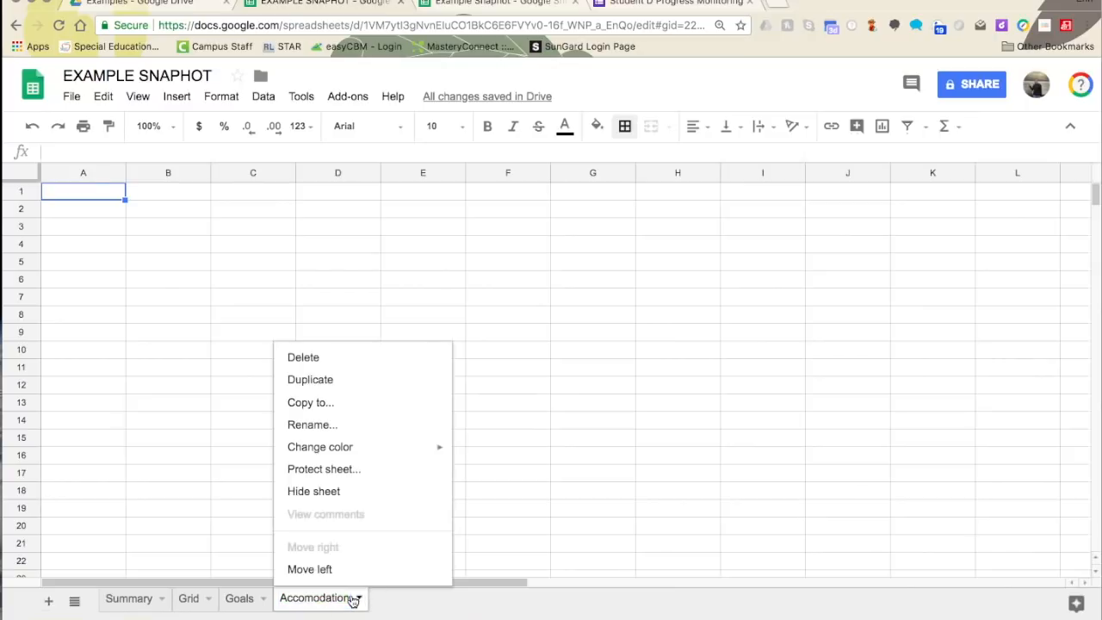
{"action": "left_click", "coordinate": [350, 422]}
{"action": "key", "text": "Right"}
{"action": "type", "text": "s"}
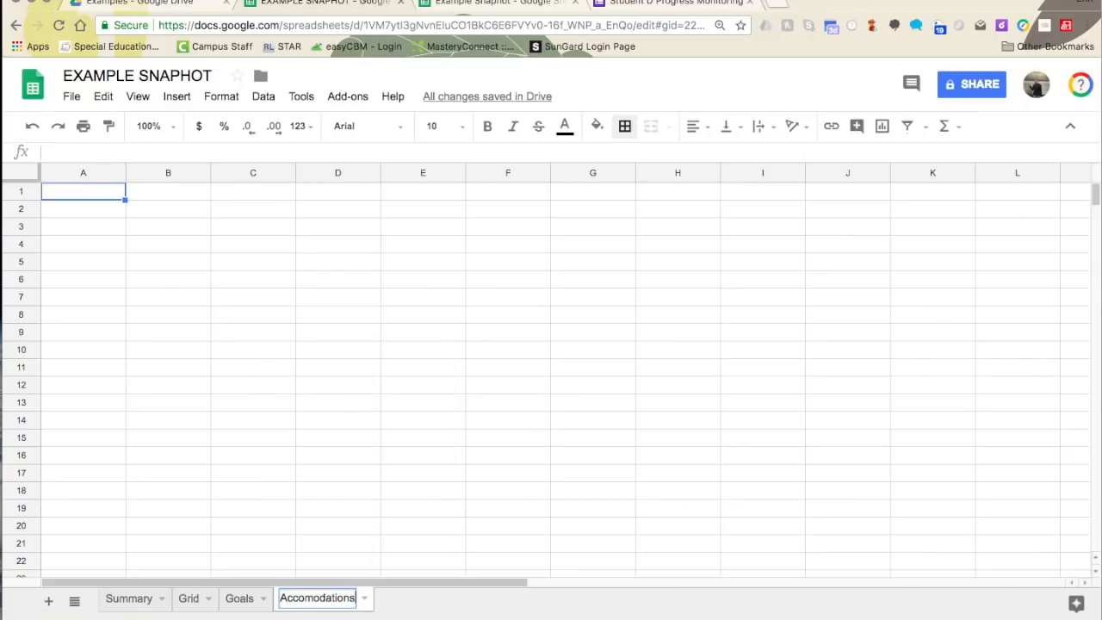
{"action": "key", "text": "Return"}
- Rename the Grid sheet to Grids
{"action": "left_click", "coordinate": [198, 603]}
{"action": "left_click", "coordinate": [249, 424]}
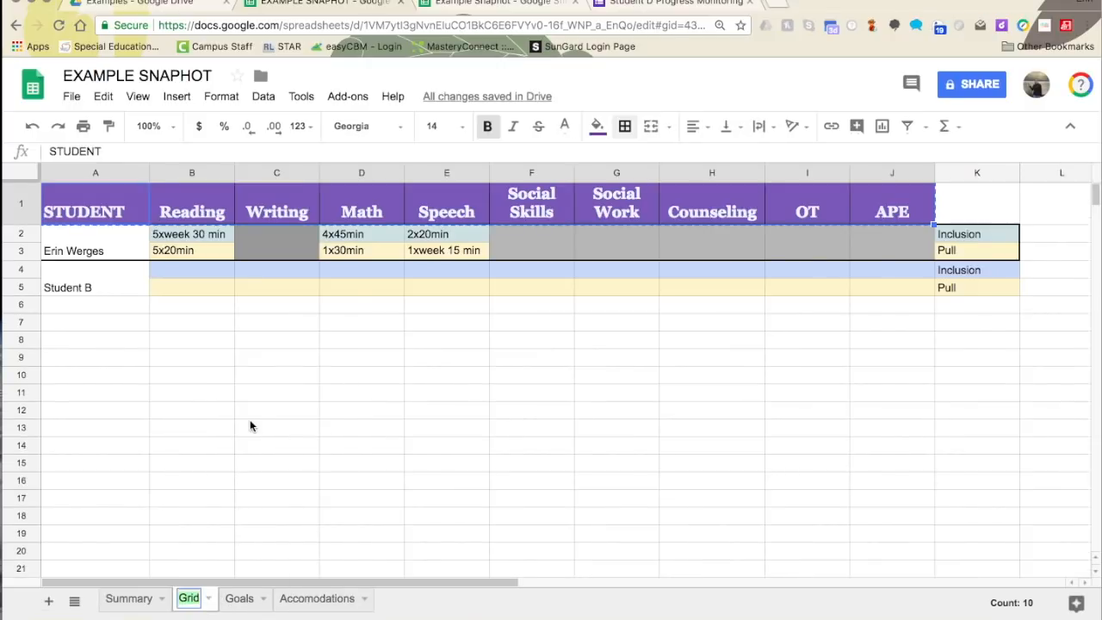
{"action": "key", "text": "Right"}
{"action": "type", "text": "sd"}
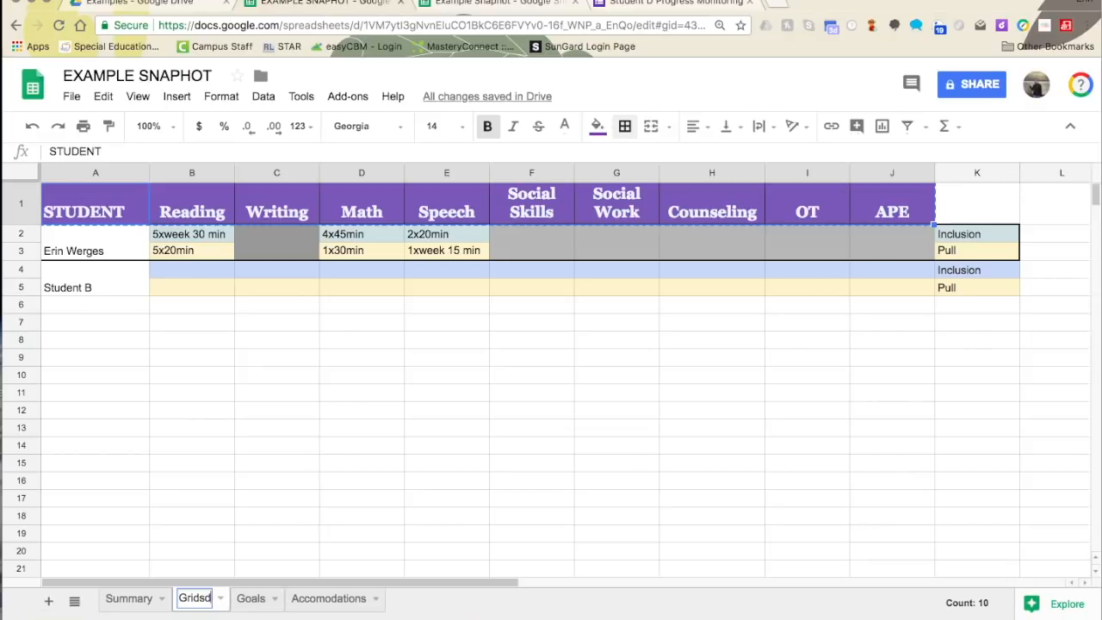
{"action": "key", "text": "BackSpace"}
{"action": "key", "text": "BackSpace"}
{"action": "type", "text": "s"}
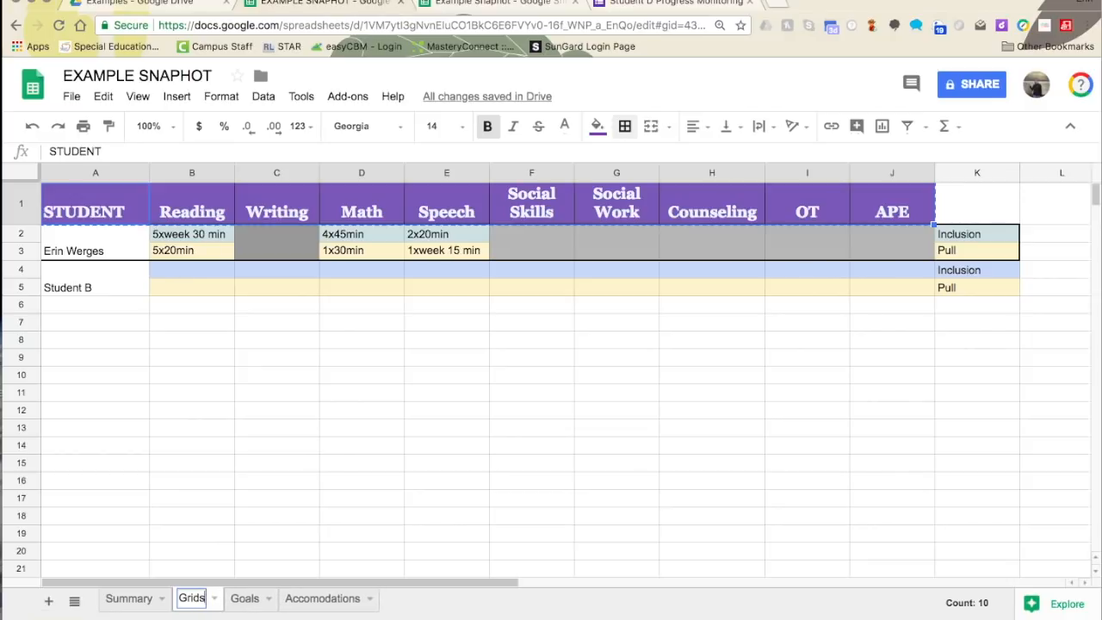
{"action": "key", "text": "Return"}
{"action": "left_click", "coordinate": [357, 480]}
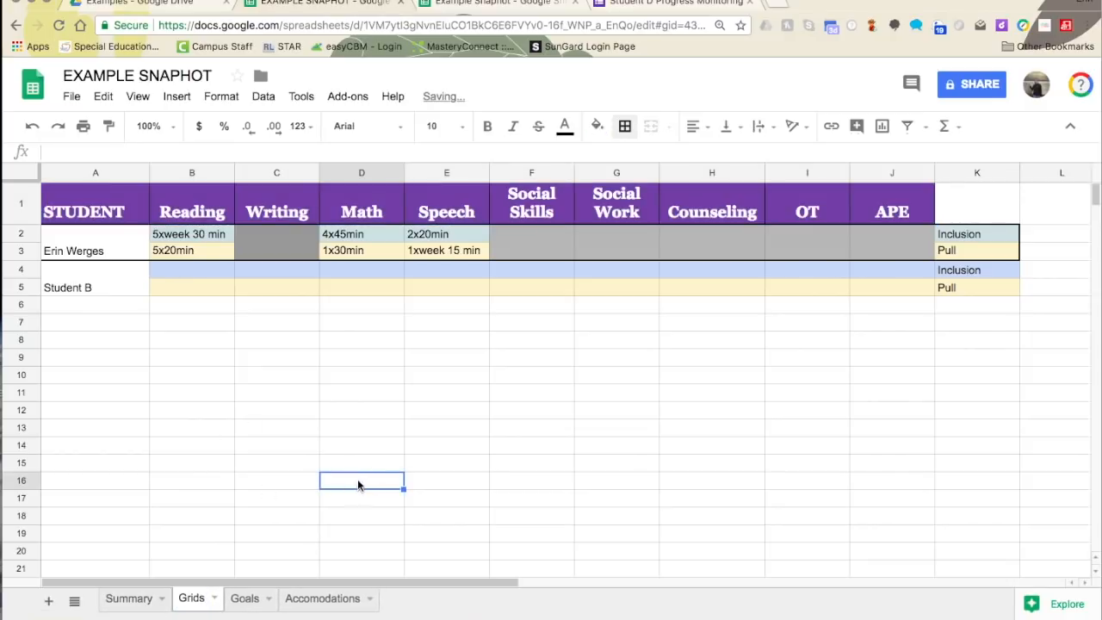
- Copy the example's Accomodations header A1:D1 and paste it into the new Accomodations sheet
{"action": "left_click", "coordinate": [316, 597]}
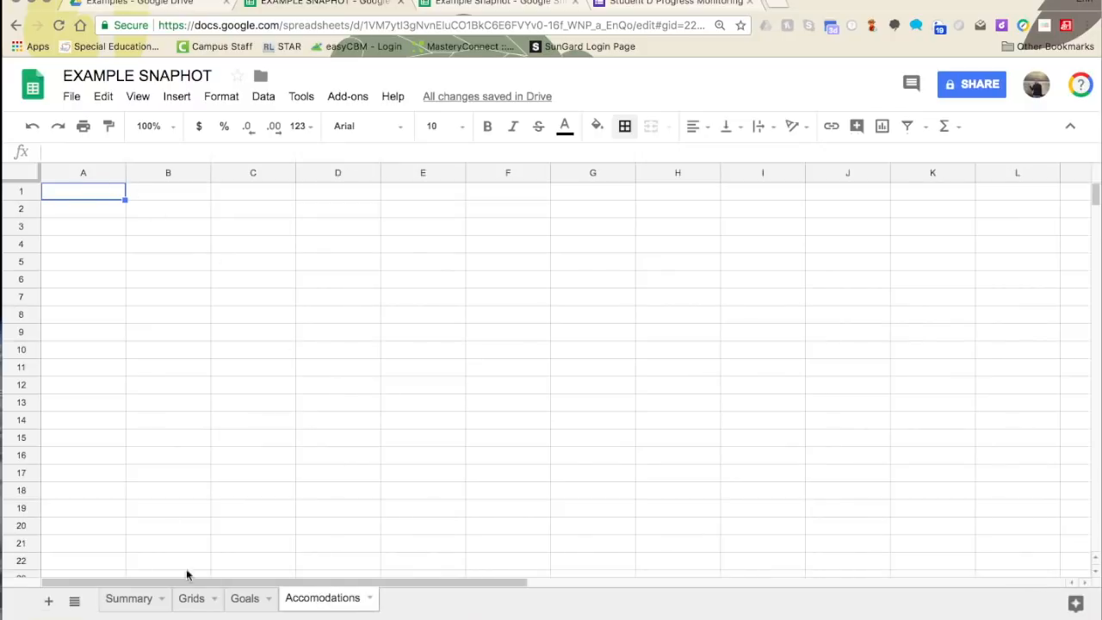
{"action": "left_click", "coordinate": [497, 2]}
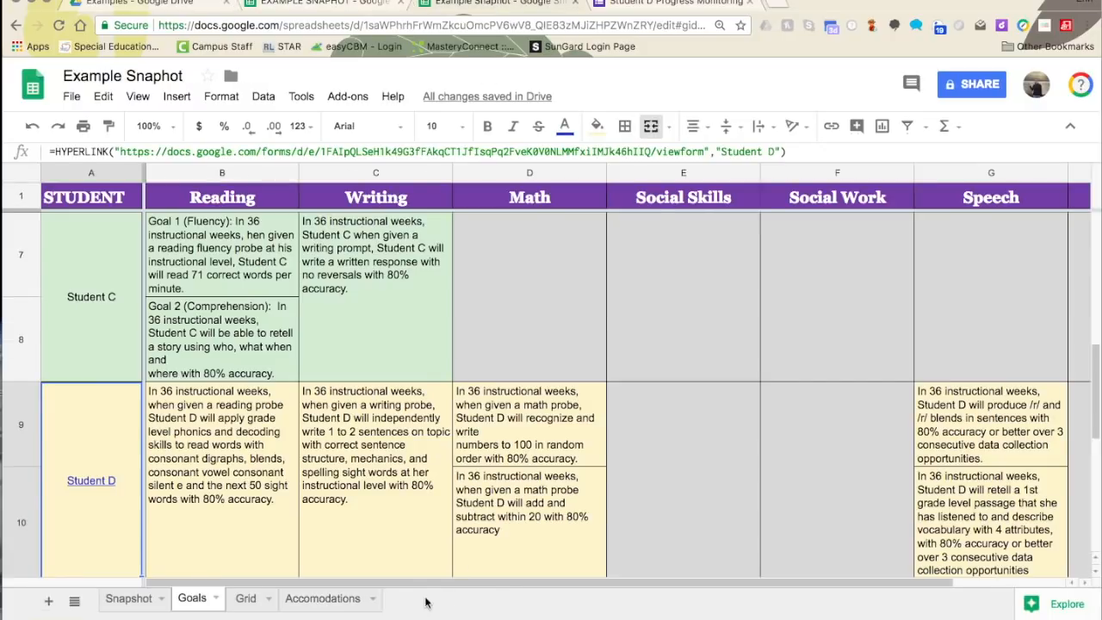
{"action": "left_click", "coordinate": [297, 598]}
{"action": "left_click", "coordinate": [125, 191]}
{"action": "left_click_drag", "start_coordinate": [125, 191], "coordinate": [590, 194]}
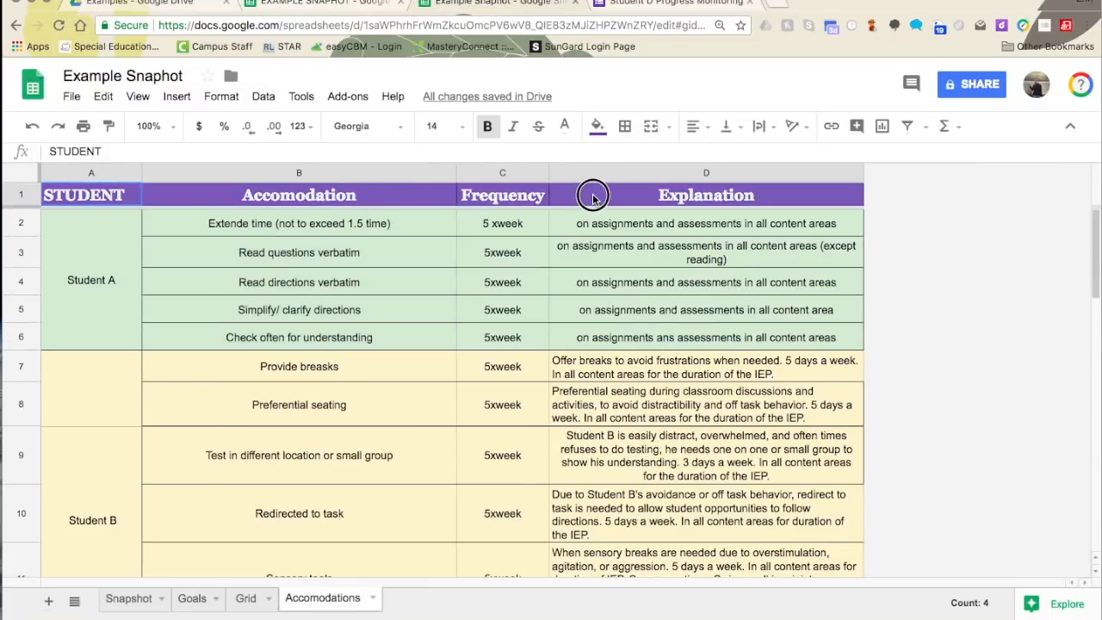
{"action": "right_click", "coordinate": [594, 196]}
{"action": "left_click", "coordinate": [636, 234]}
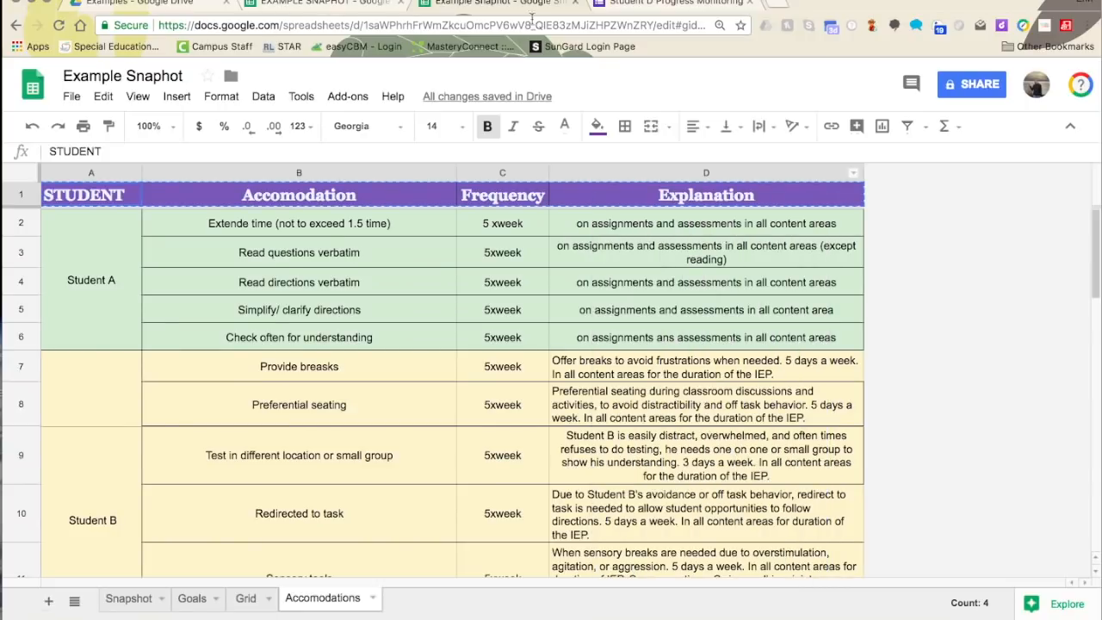
{"action": "left_click", "coordinate": [342, 2]}
{"action": "right_click", "coordinate": [89, 191]}
{"action": "left_click", "coordinate": [140, 251]}
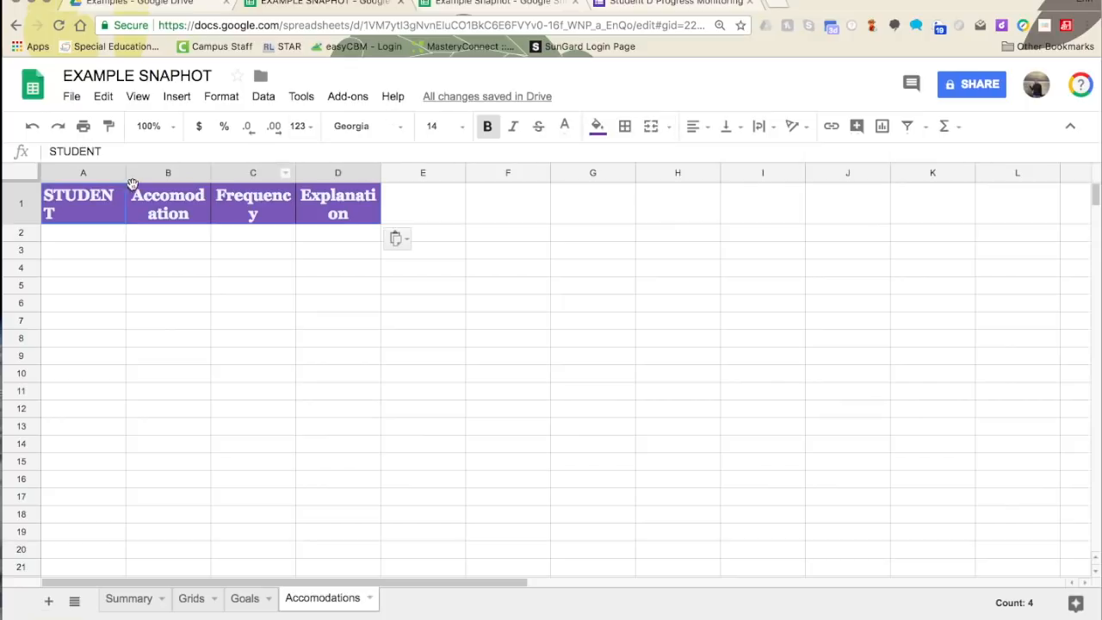
- Widen column A and select columns A through D
{"action": "left_click", "coordinate": [102, 175]}
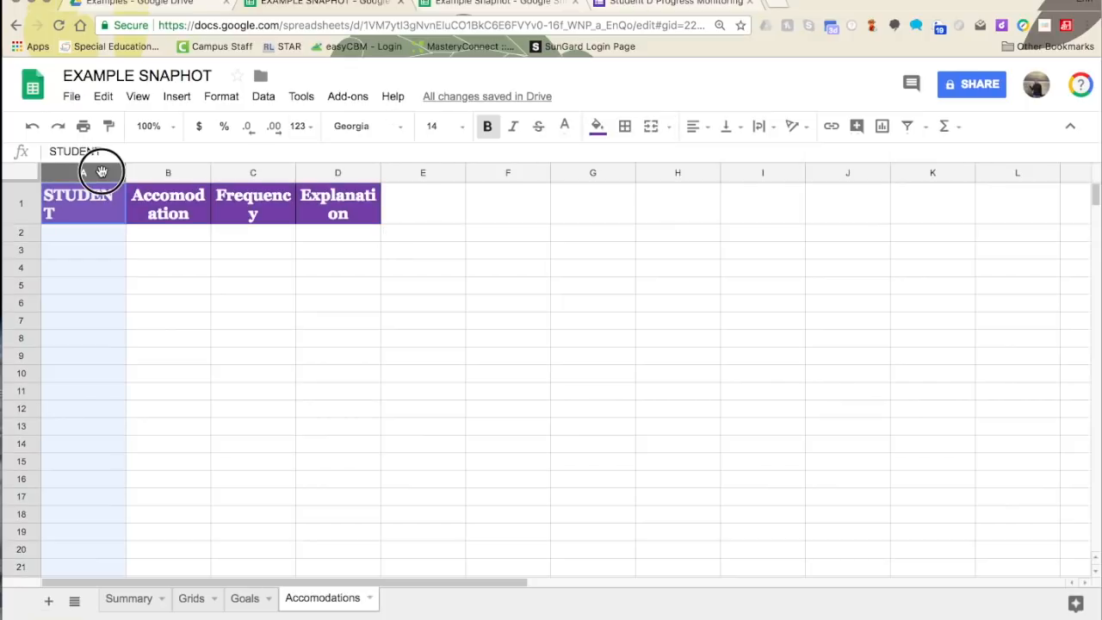
{"action": "left_click", "coordinate": [96, 250]}
{"action": "left_click", "coordinate": [90, 203]}
{"action": "left_click_drag", "start_coordinate": [125, 172], "coordinate": [146, 167]}
{"action": "left_click_drag", "start_coordinate": [147, 166], "coordinate": [107, 168]}
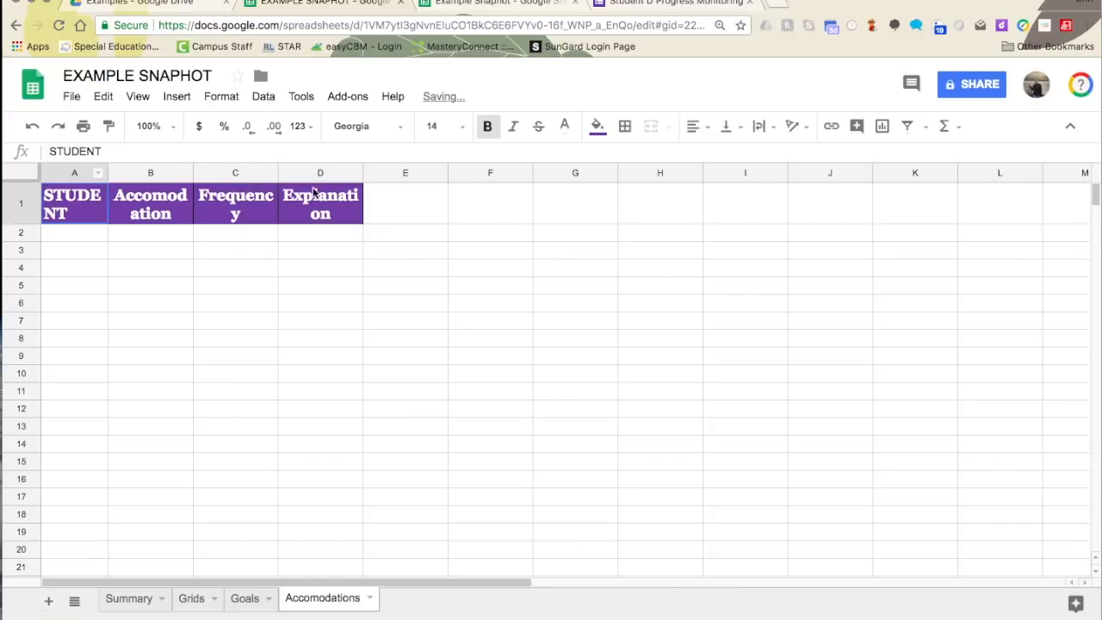
{"action": "left_click", "coordinate": [80, 169]}
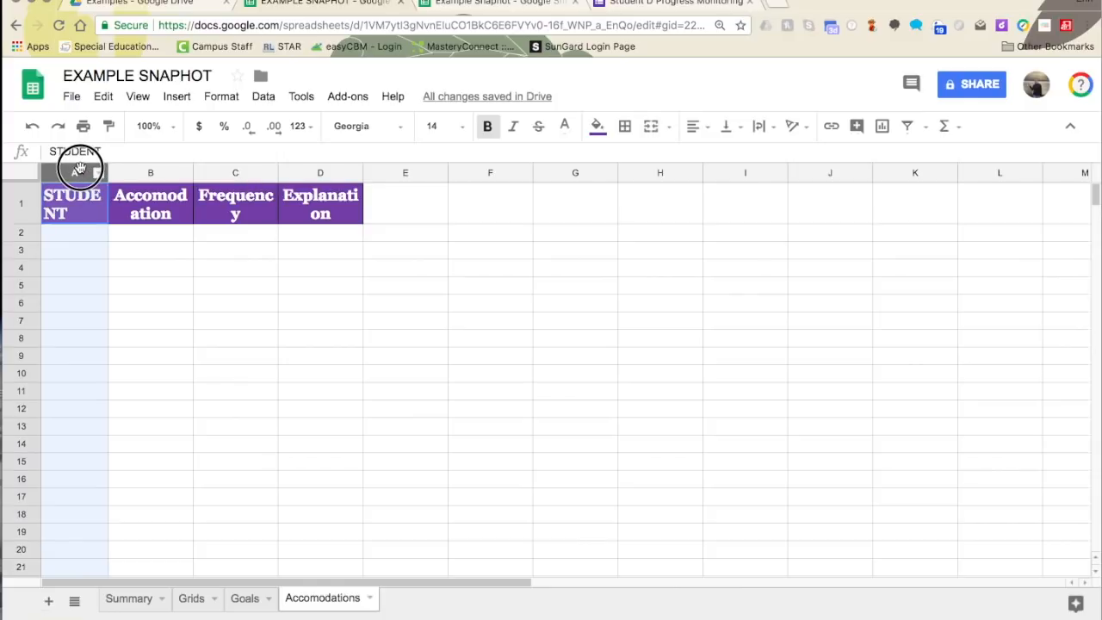
{"action": "left_click_drag", "start_coordinate": [79, 170], "coordinate": [344, 171]}
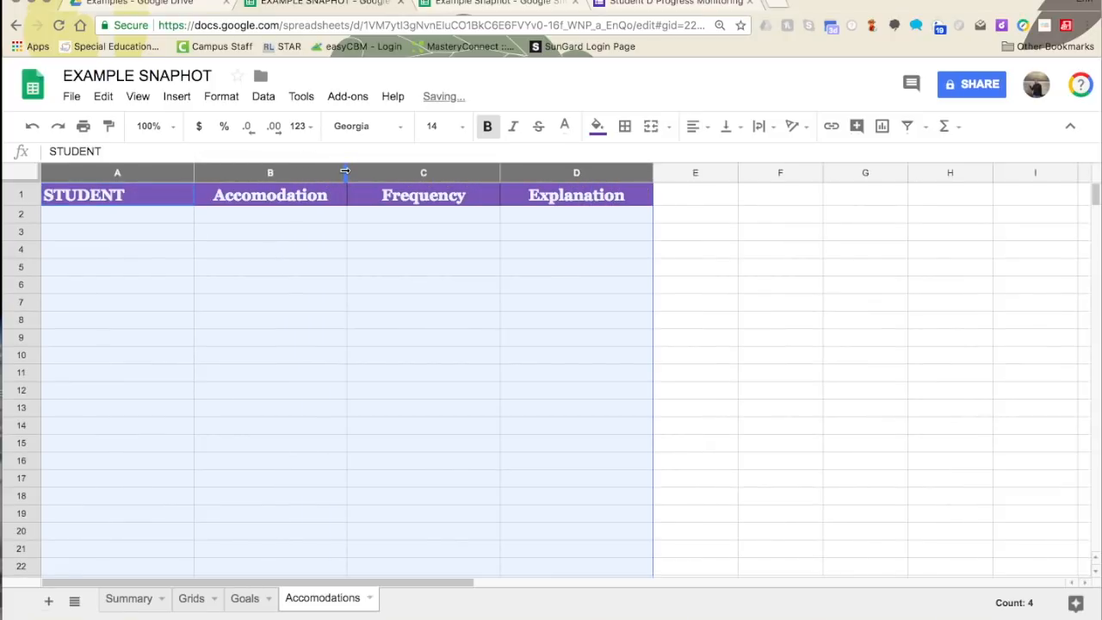
- Enter the student's name in Accomodations A2
{"action": "left_click", "coordinate": [292, 232]}
{"action": "left_click", "coordinate": [151, 219]}
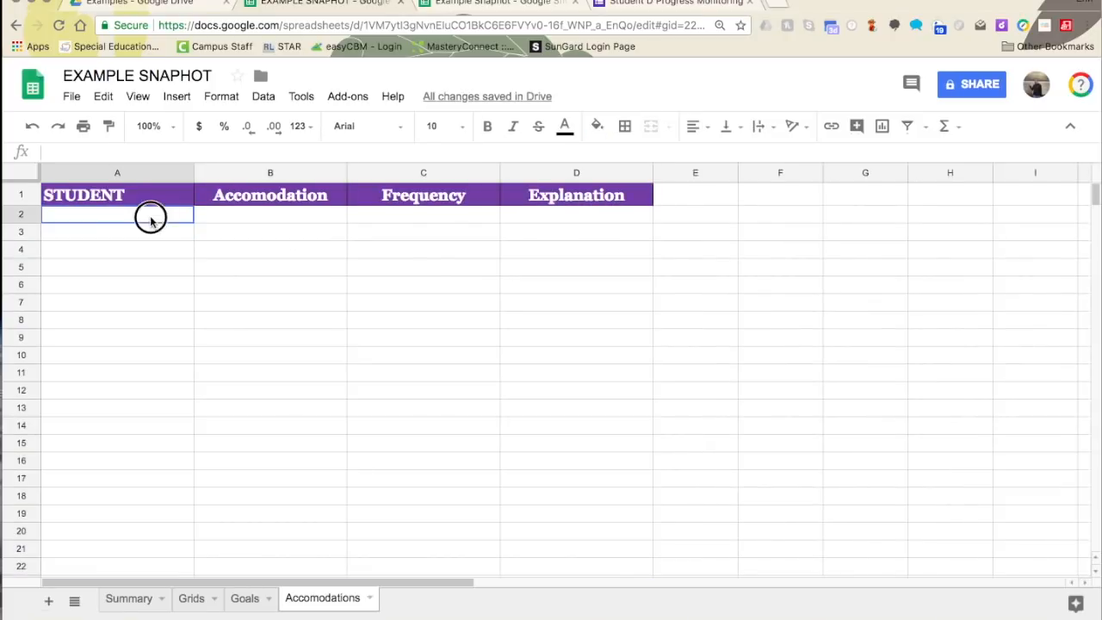
{"action": "type", "text": "ge"}
{"action": "key", "text": "Tab"}
- Fill B2:D2 with 'Extnded time (not to exceed 1.5 time)', 5xweek and the all-assignments explanation
{"action": "type", "text": "Extnded "}
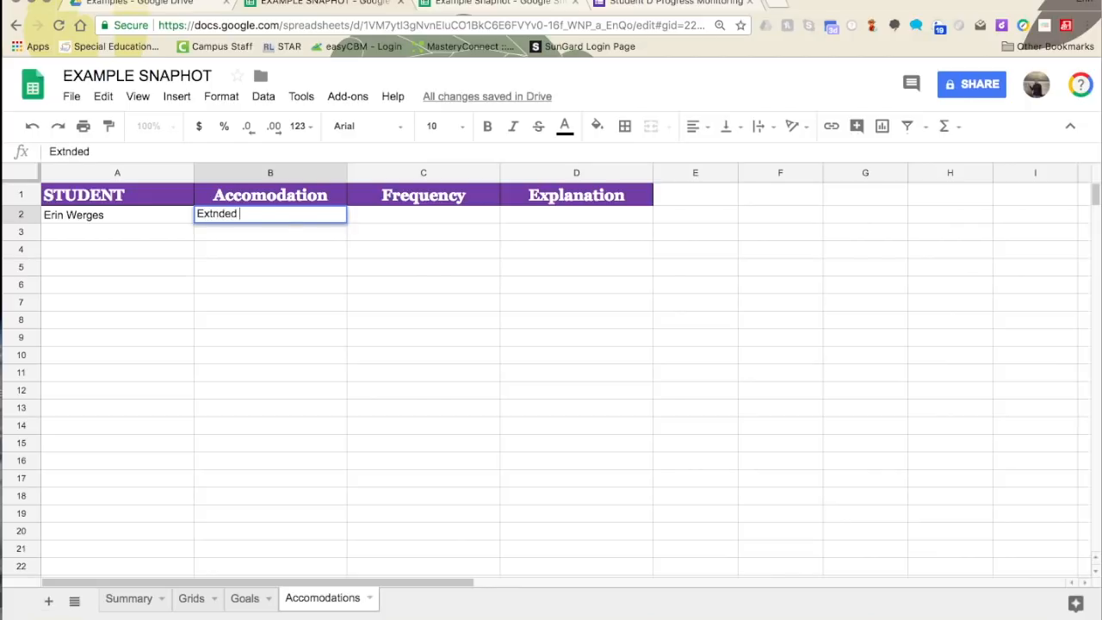
{"action": "type", "text": "time (not "}
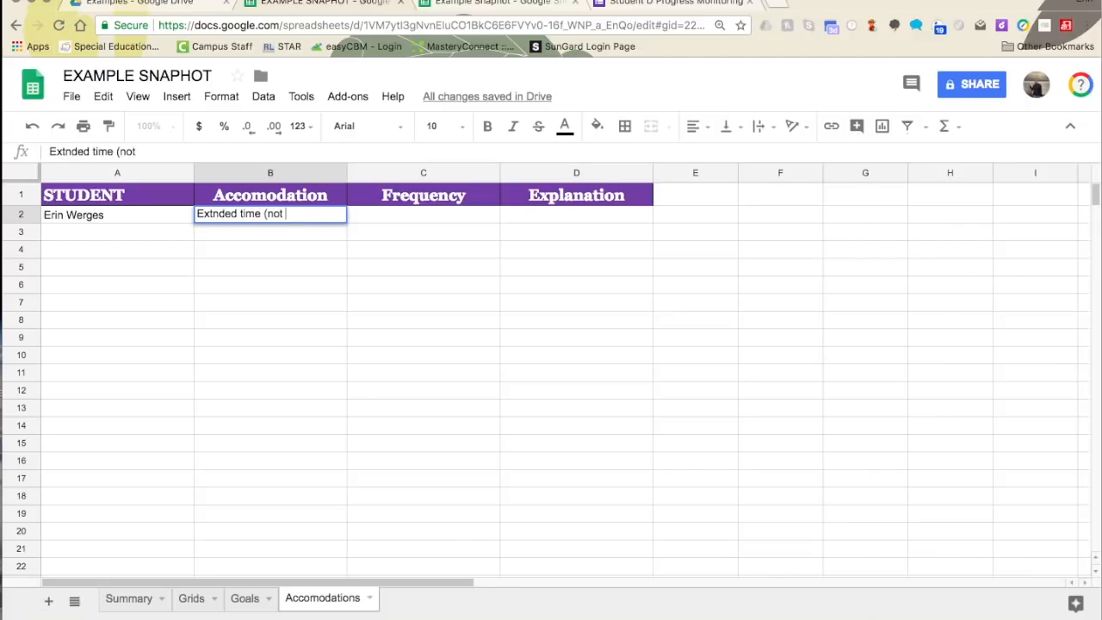
{"action": "type", "text": "to exceed 1.5 time"}
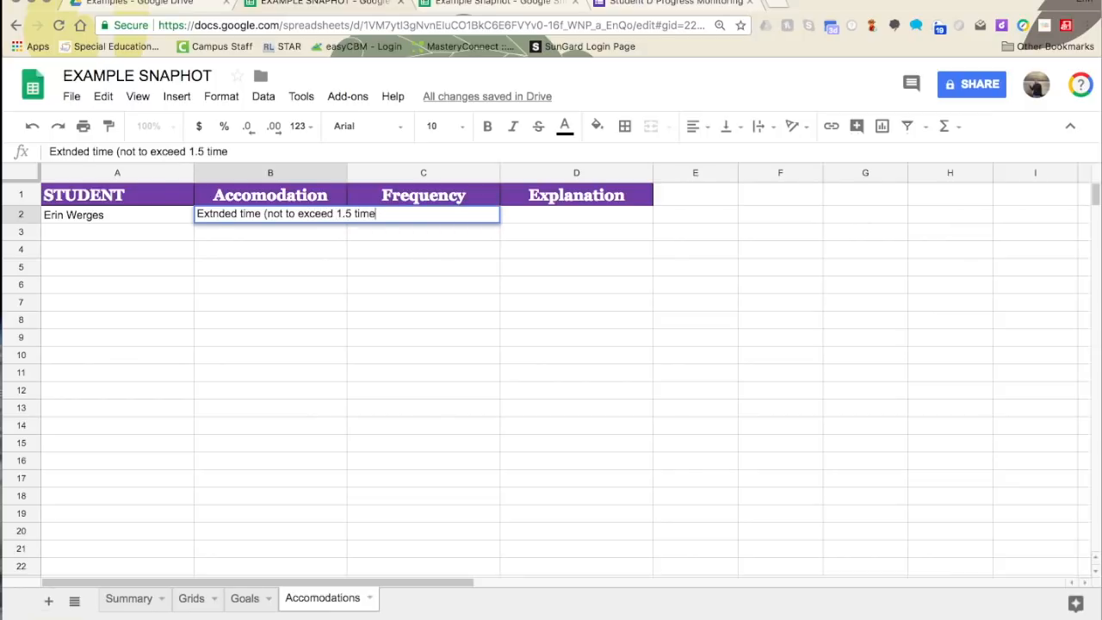
{"action": "type", "text": ")"}
{"action": "left_click", "coordinate": [357, 335]}
{"action": "left_click", "coordinate": [411, 217]}
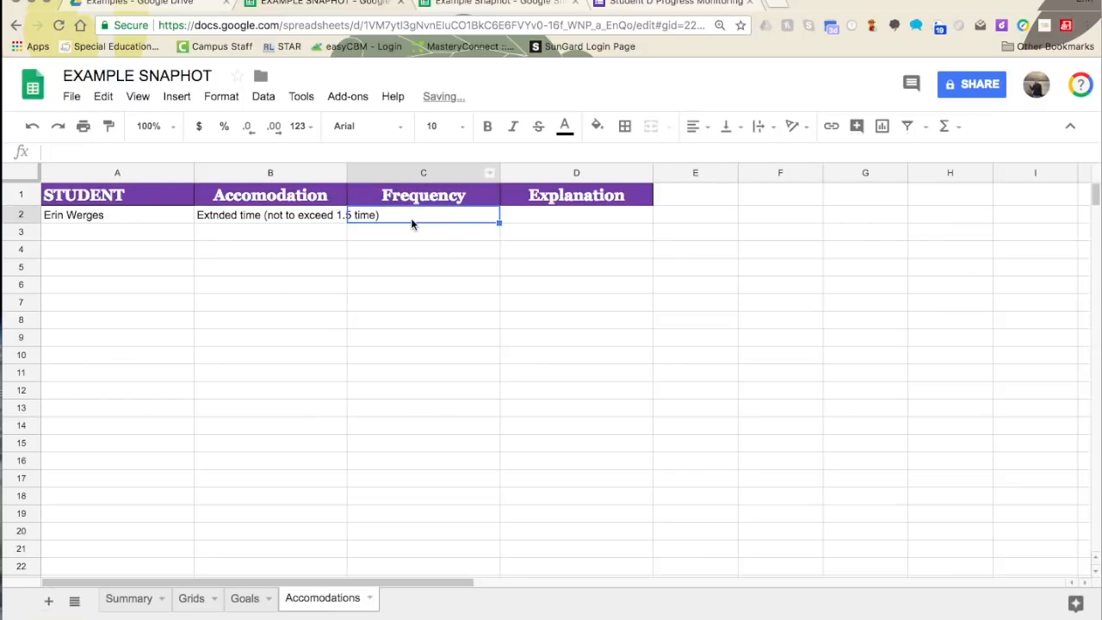
{"action": "type", "text": "5xweek"}
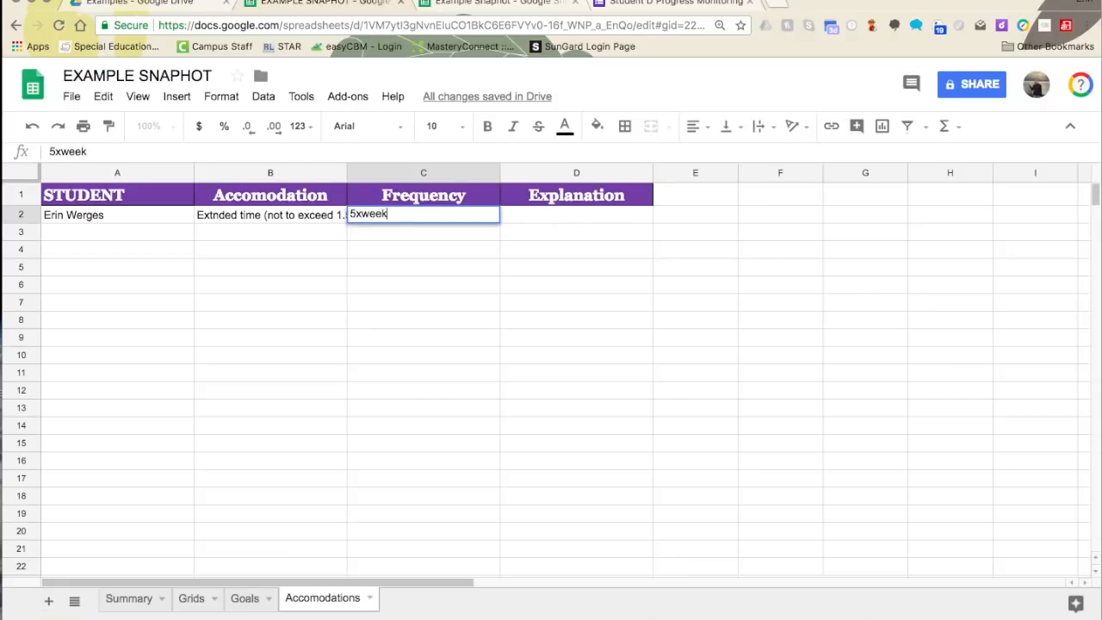
{"action": "key", "text": "Tab"}
{"action": "type", "text": "on"}
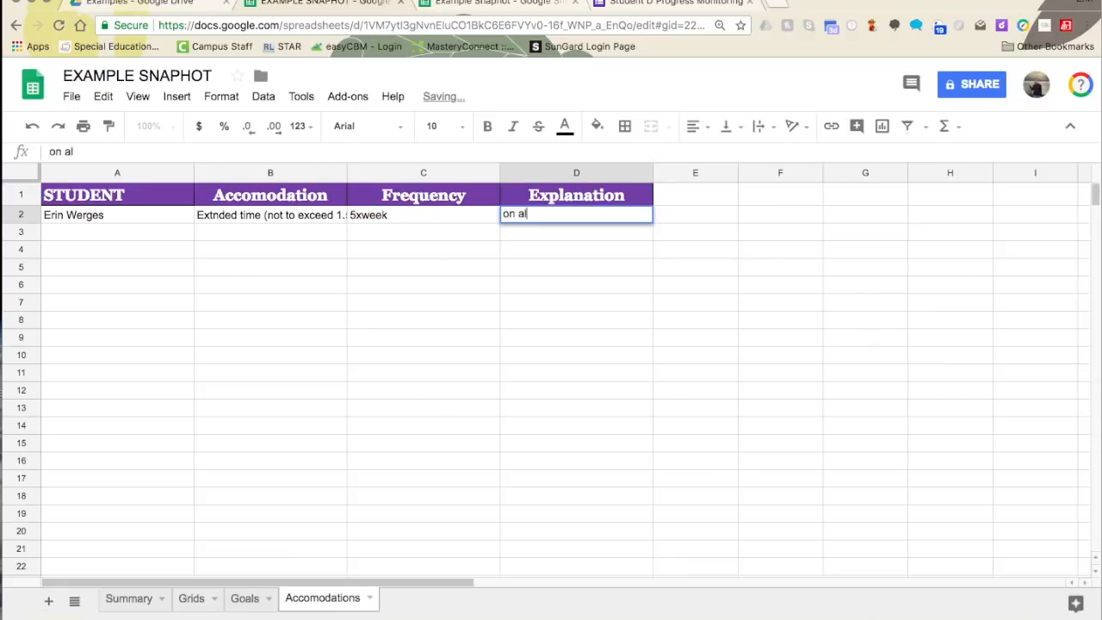
{"action": "type", "text": " all assignment"}
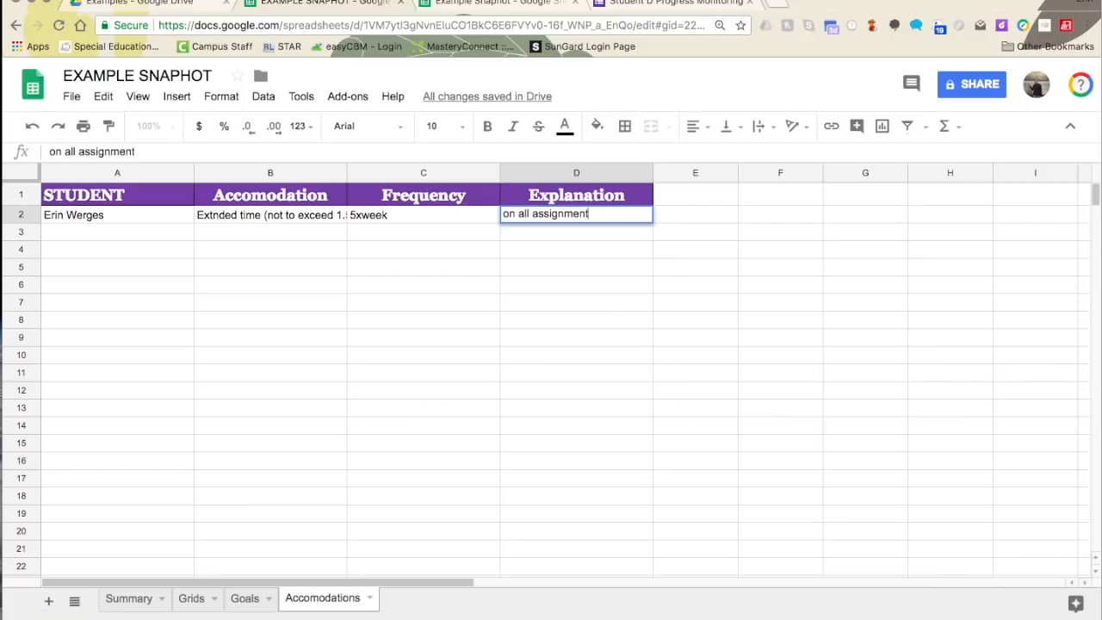
{"action": "type", "text": "s and assessment"}
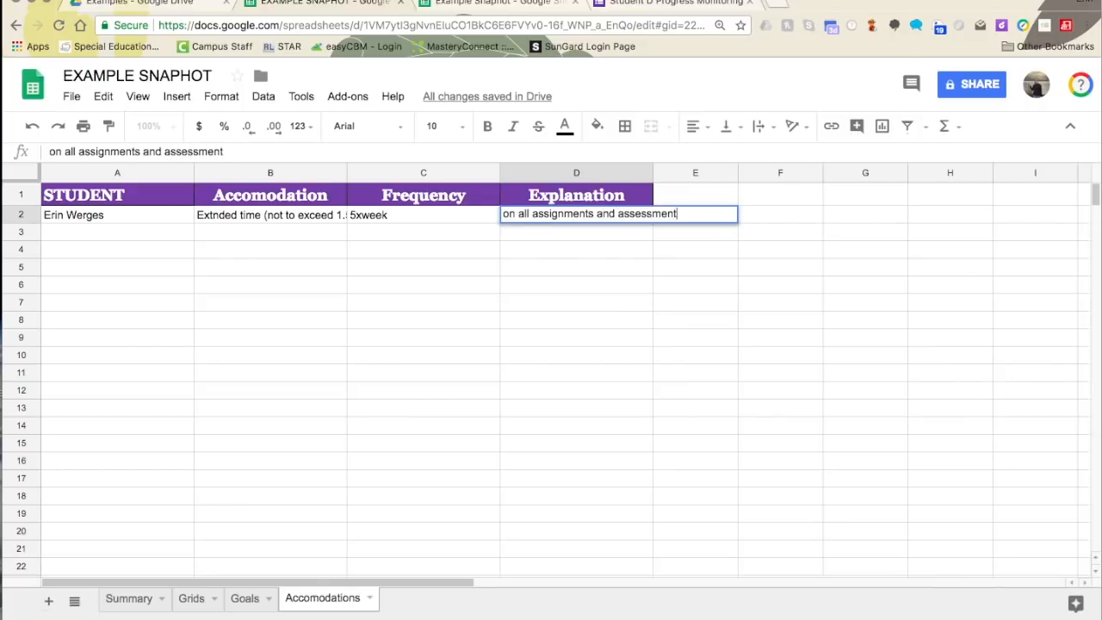
{"action": "type", "text": "s for the duration of the IEP."}
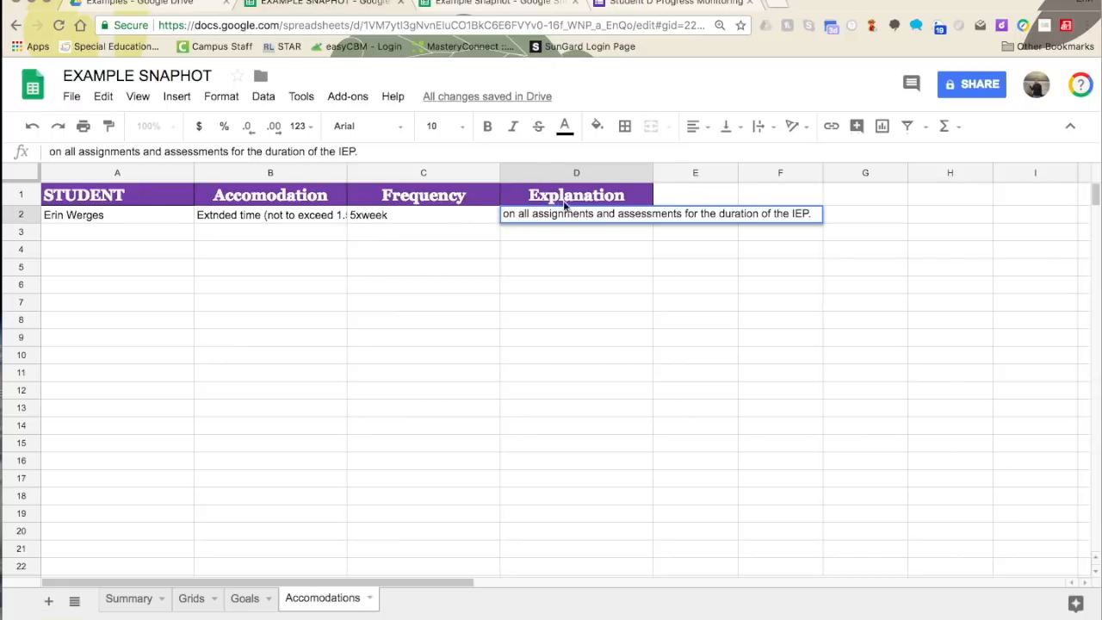
- Insert 'to allow extra processing time' at the start of the D2 explanation
{"action": "left_click", "coordinate": [504, 214]}
{"action": "type", "text": "to al"}
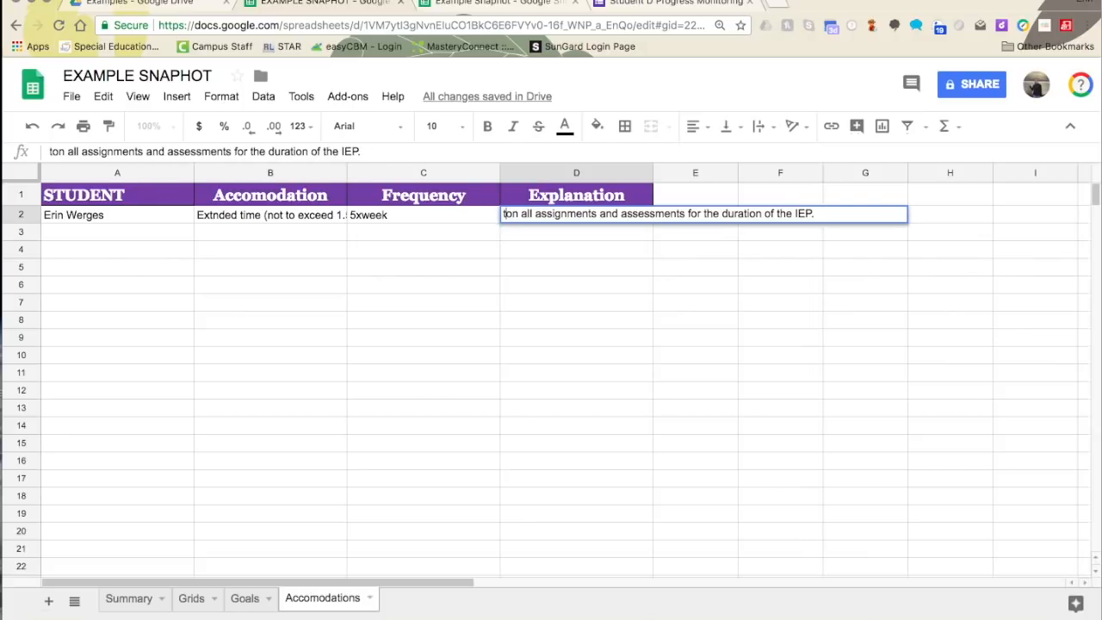
{"action": "type", "text": "low extr"}
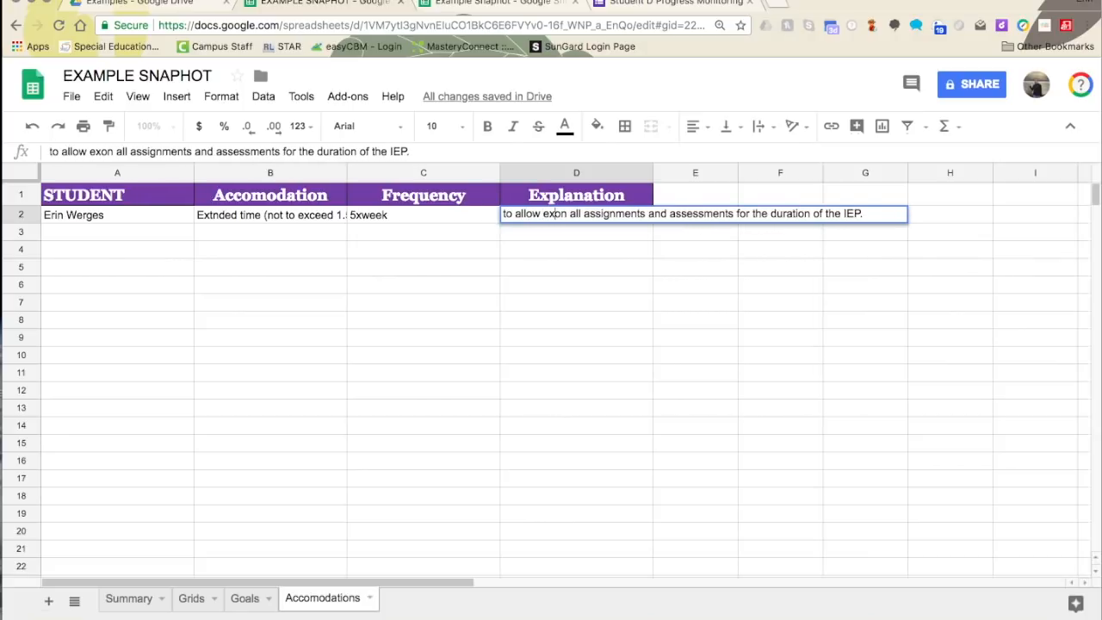
{"action": "type", "text": "a processin"}
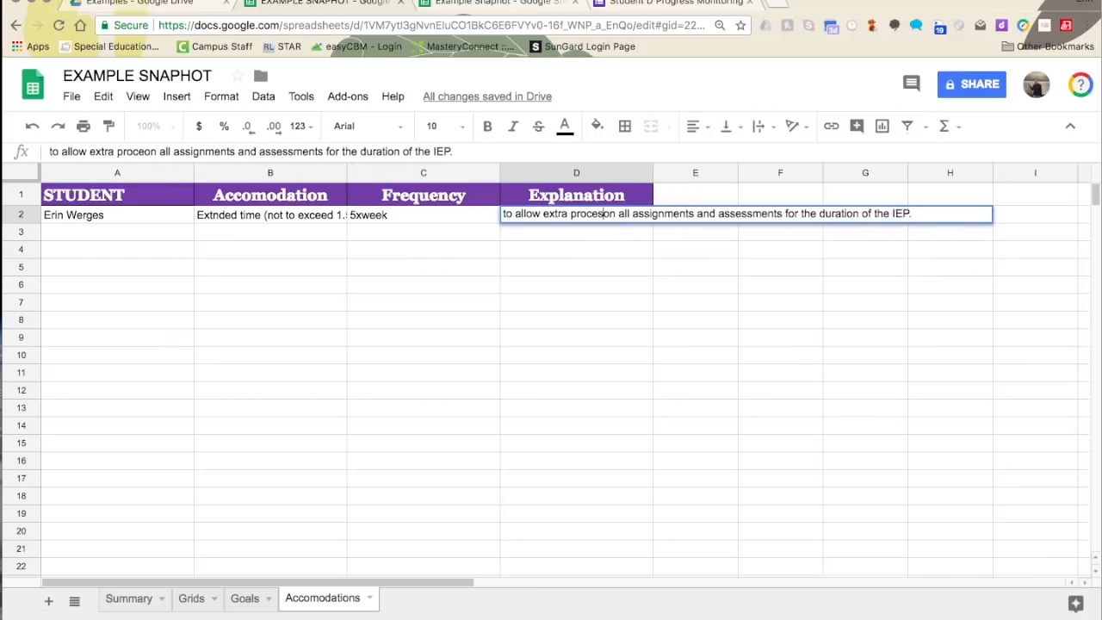
{"action": "type", "text": "g tiem"}
{"action": "key", "text": "BackSpace"}
{"action": "type", "text": "em"}
{"action": "key", "text": "BackSpace"}
{"action": "key", "text": "BackSpace"}
{"action": "key", "text": "BackSpace"}
{"action": "type", "text": "me"}
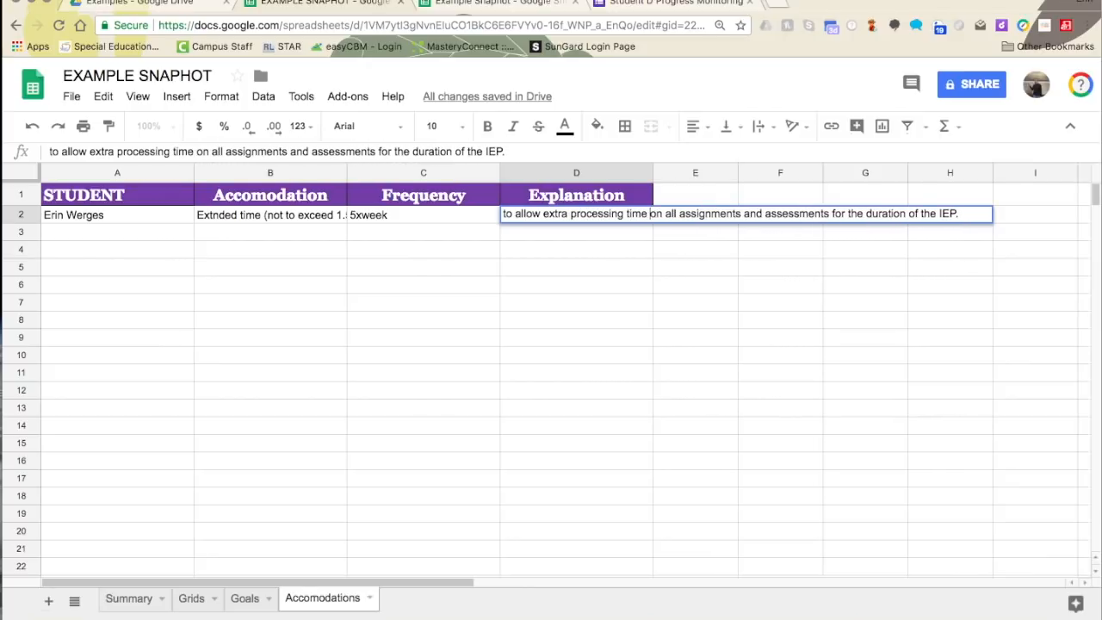
{"action": "left_click", "coordinate": [514, 301]}
- Wrap the text of the row 2 entries A2:D2
{"action": "left_click_drag", "start_coordinate": [91, 217], "coordinate": [538, 217]}
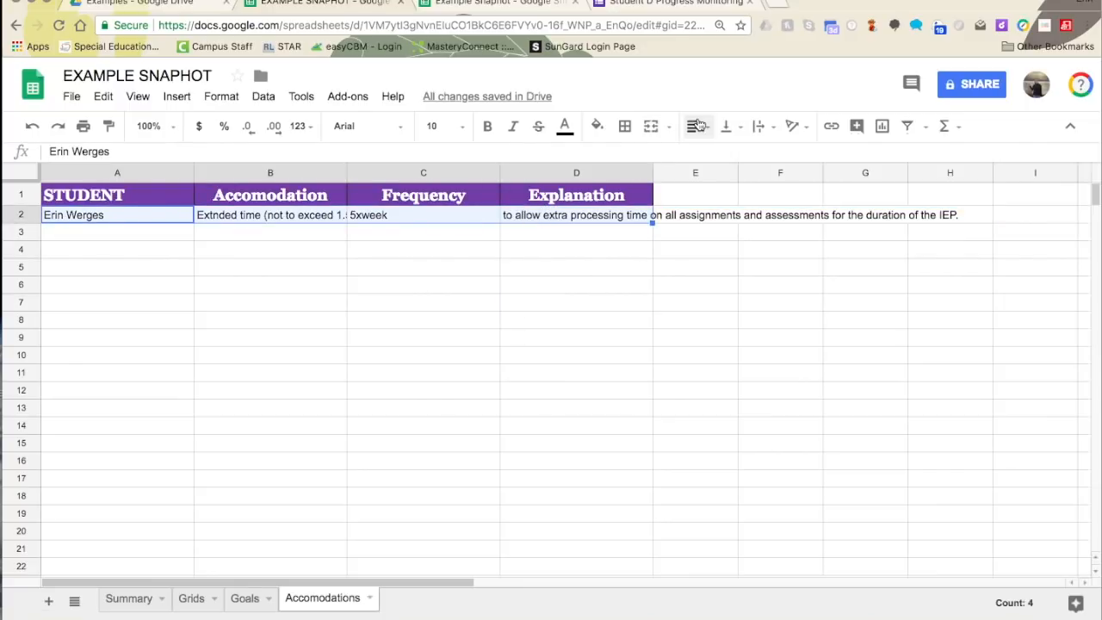
{"action": "left_click", "coordinate": [758, 126]}
{"action": "left_click", "coordinate": [785, 150]}
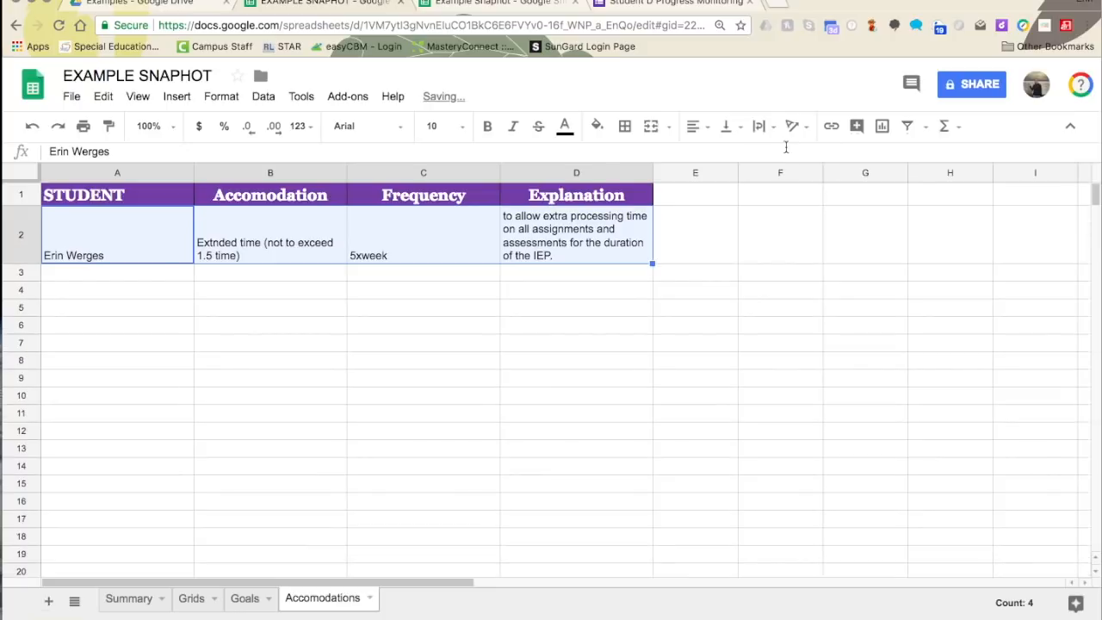
{"action": "left_click", "coordinate": [300, 308]}
{"action": "left_click", "coordinate": [224, 276]}
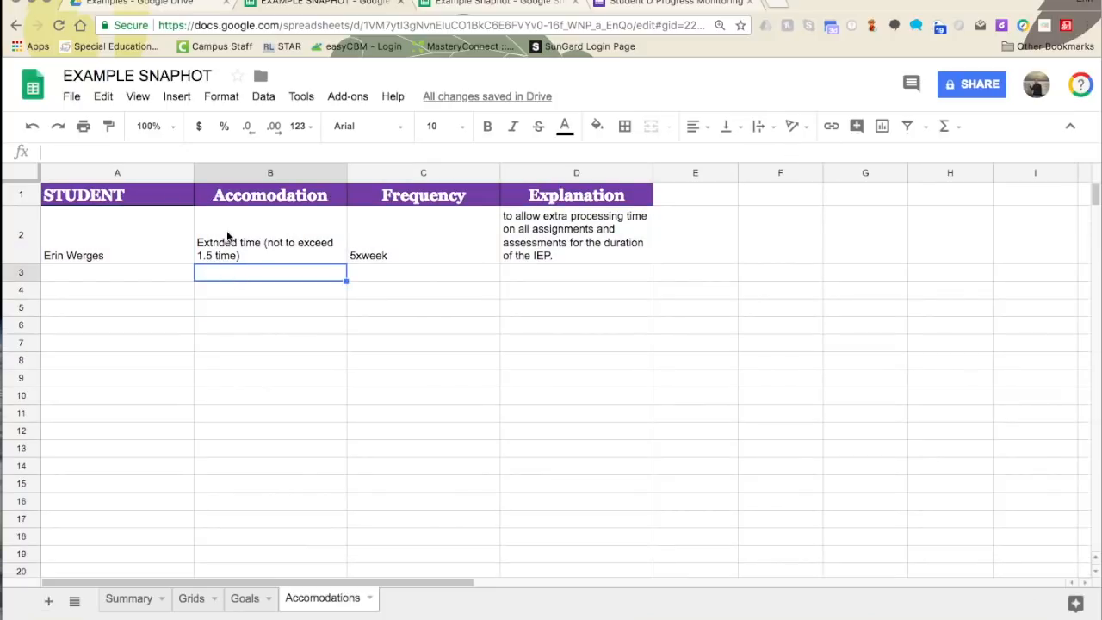
- Fill B3:D3 with 'Directions read verbatim', 5xweek and 'on all assignments and assessments for the remainder of the IEP.'
{"action": "type", "text": "Directions read ver"}
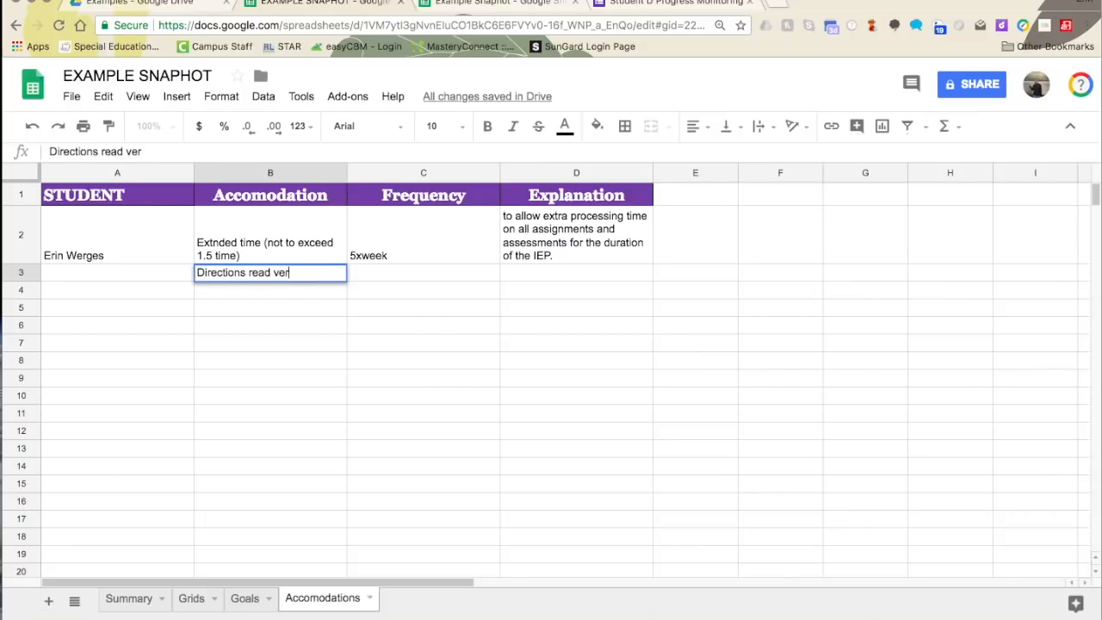
{"action": "type", "text": "batim"}
{"action": "key", "text": "Tab"}
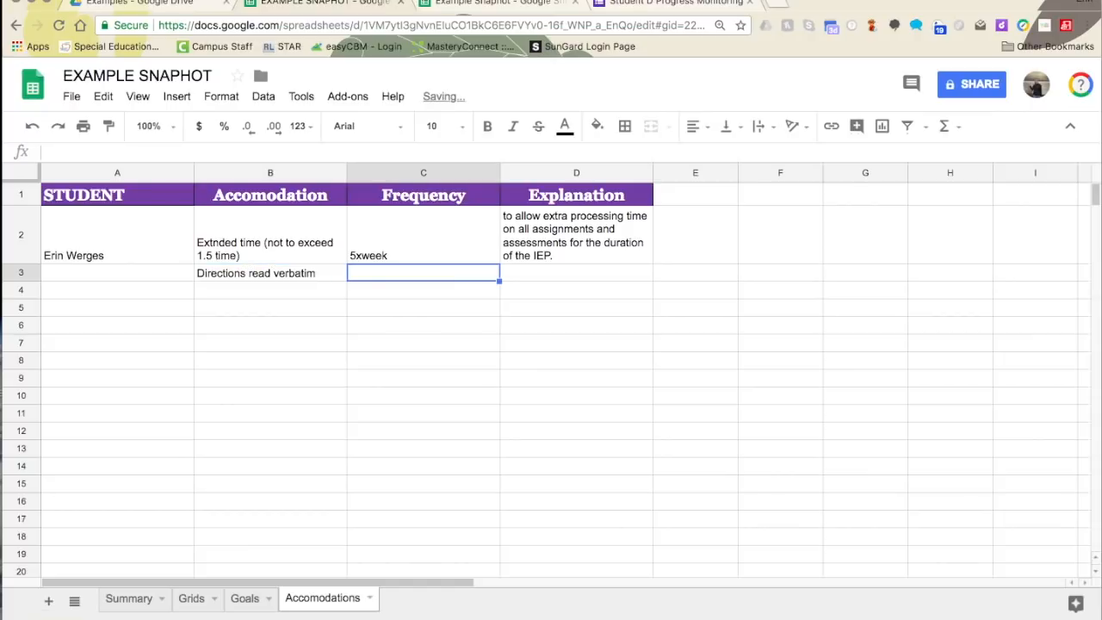
{"action": "type", "text": "5xweek"}
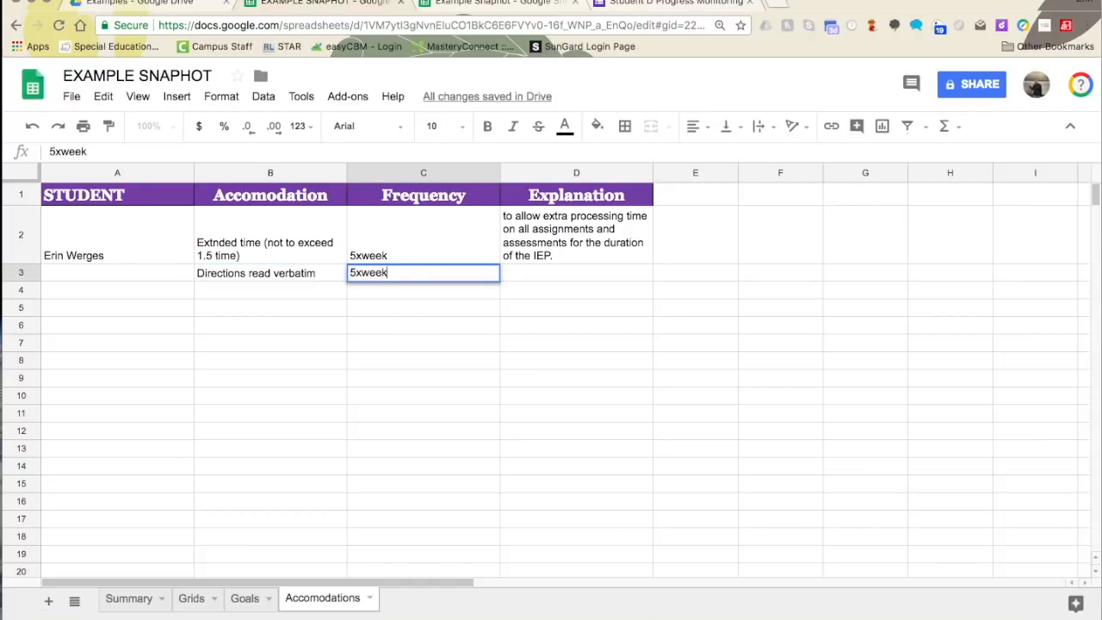
{"action": "key", "text": "Tab"}
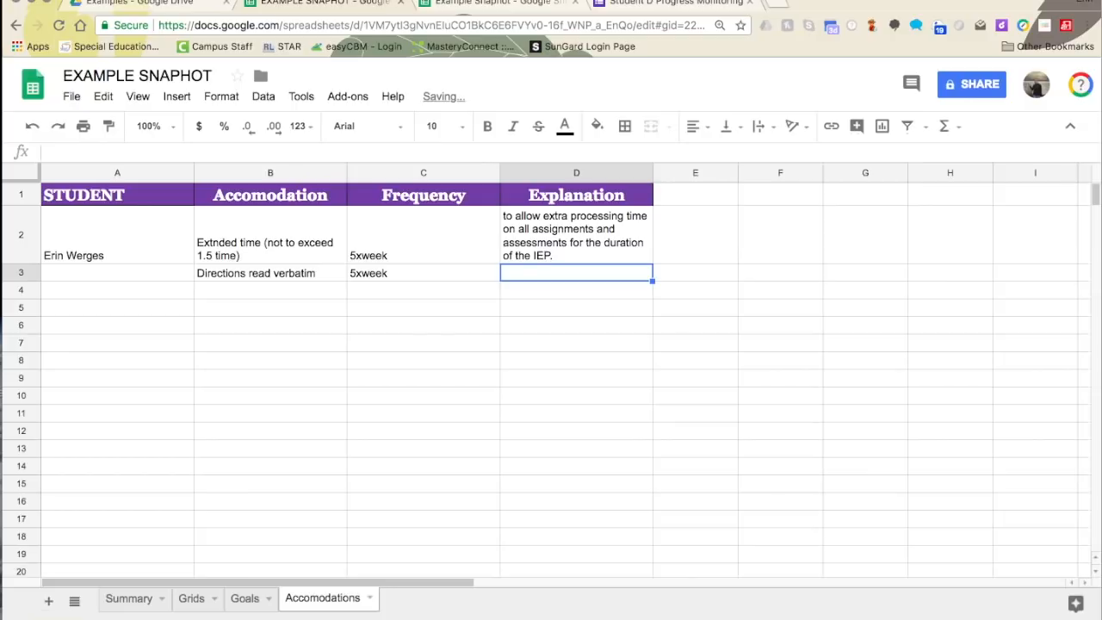
{"action": "type", "text": "on all assignments and "}
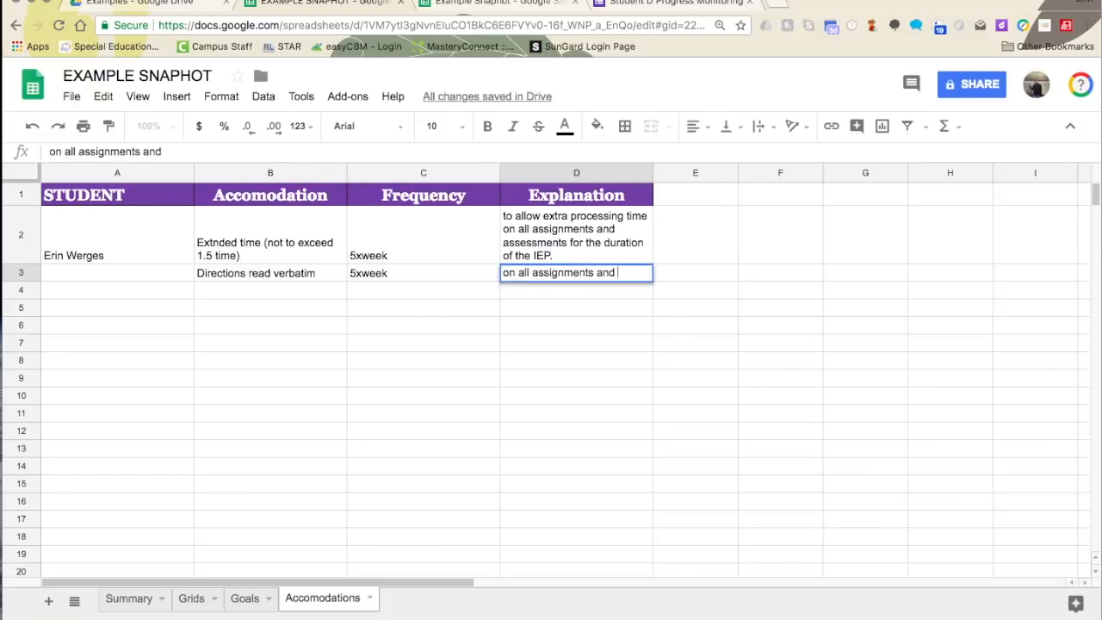
{"action": "type", "text": "assessme"}
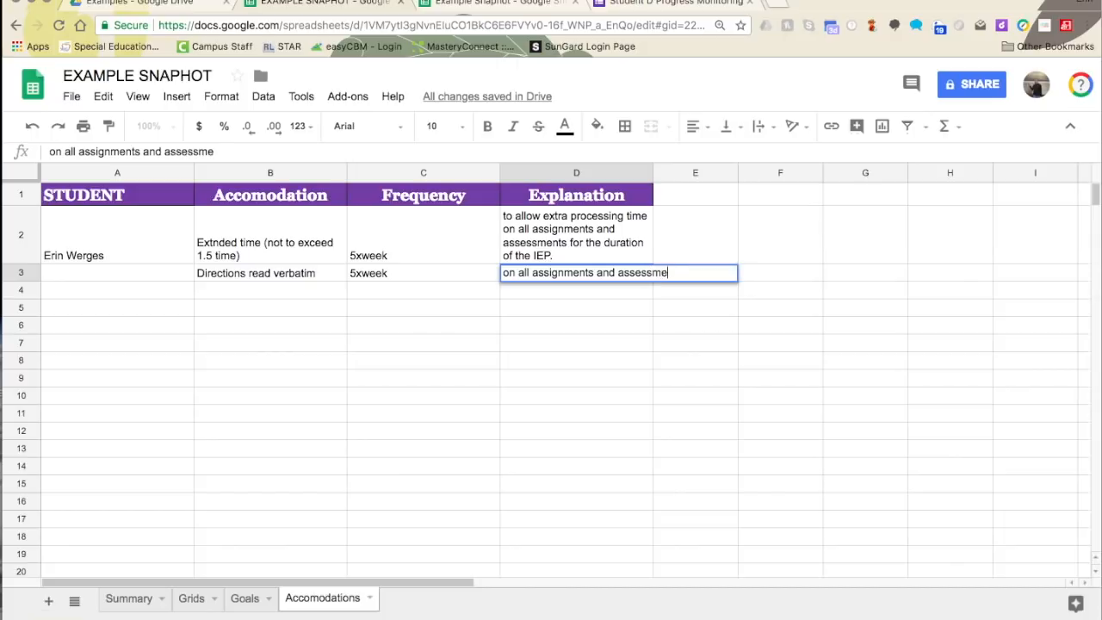
{"action": "type", "text": "nts for the rem"}
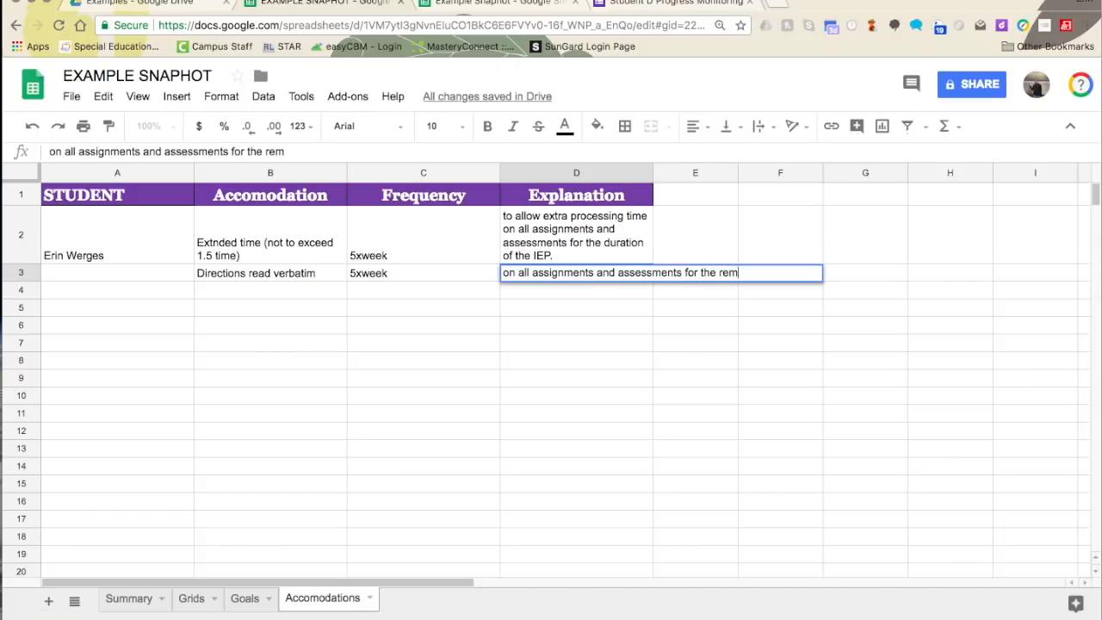
{"action": "type", "text": "ainder of the IEP."}
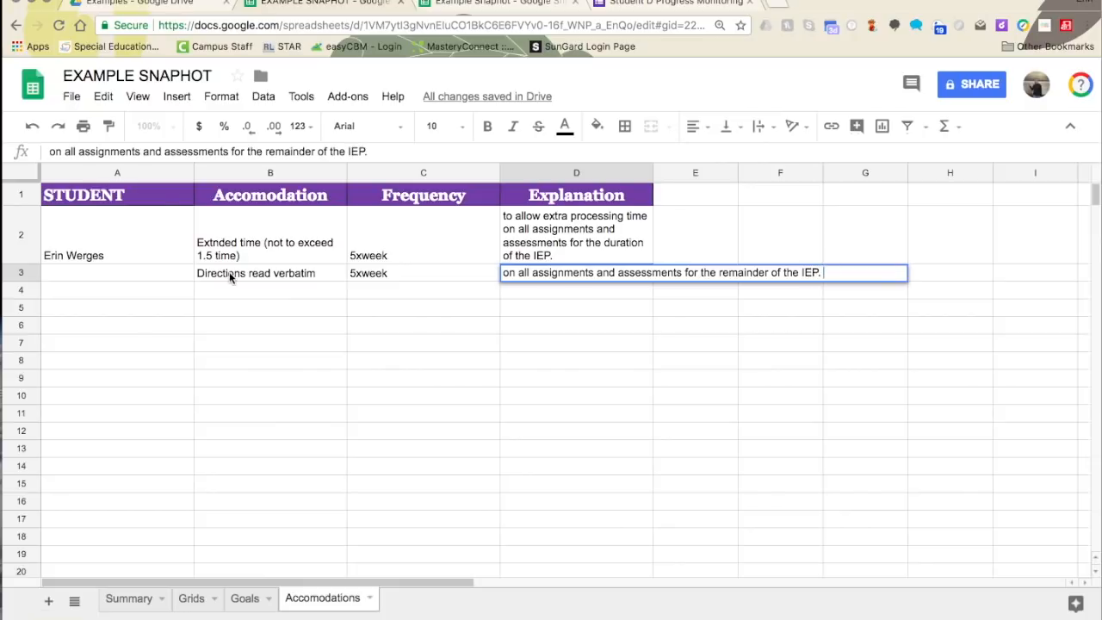
{"action": "left_click_drag", "start_coordinate": [142, 256], "coordinate": [141, 272]}
- Merge the name cells A2:A3, then spell-check, changing Extnded to Extended and keeping 5xweek
{"action": "left_click", "coordinate": [660, 127]}
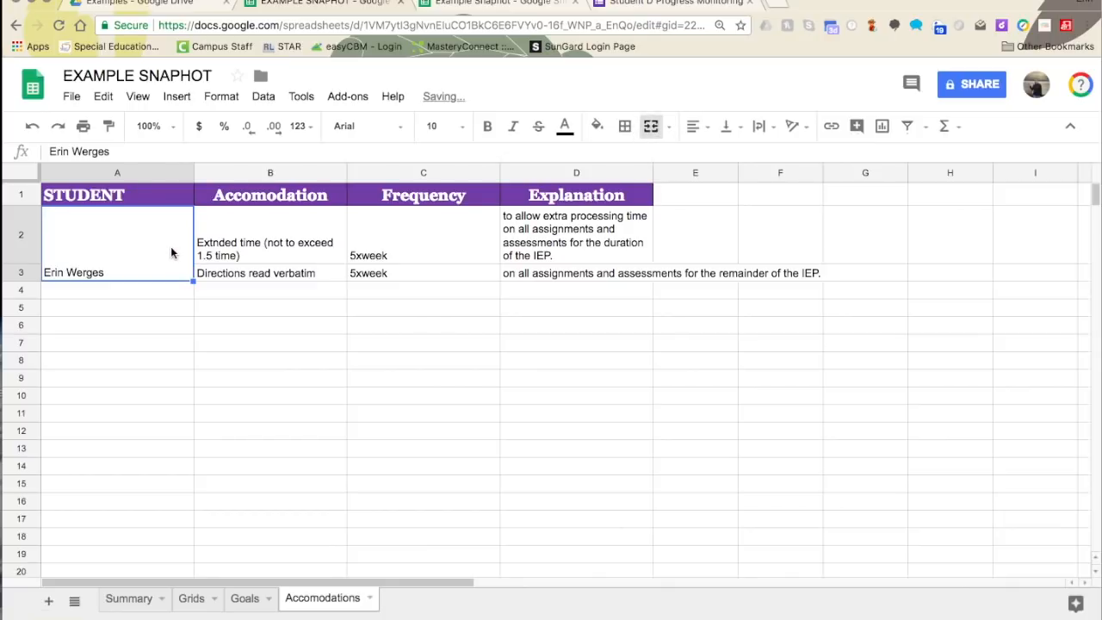
{"action": "left_click_drag", "start_coordinate": [174, 249], "coordinate": [603, 274]}
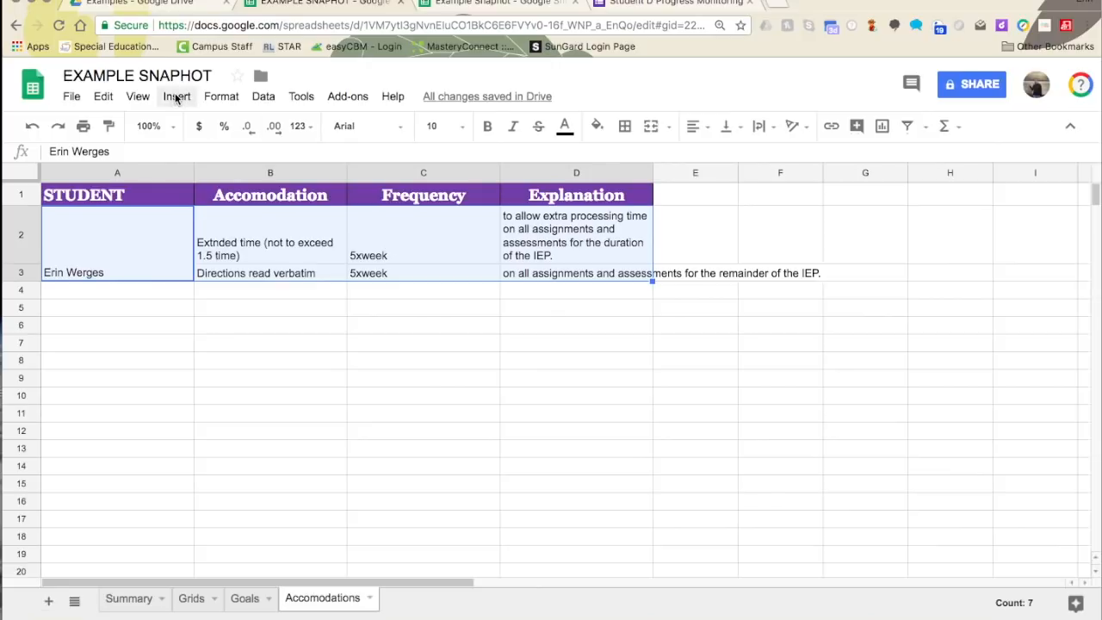
{"action": "left_click", "coordinate": [300, 97]}
{"action": "left_click", "coordinate": [321, 217]}
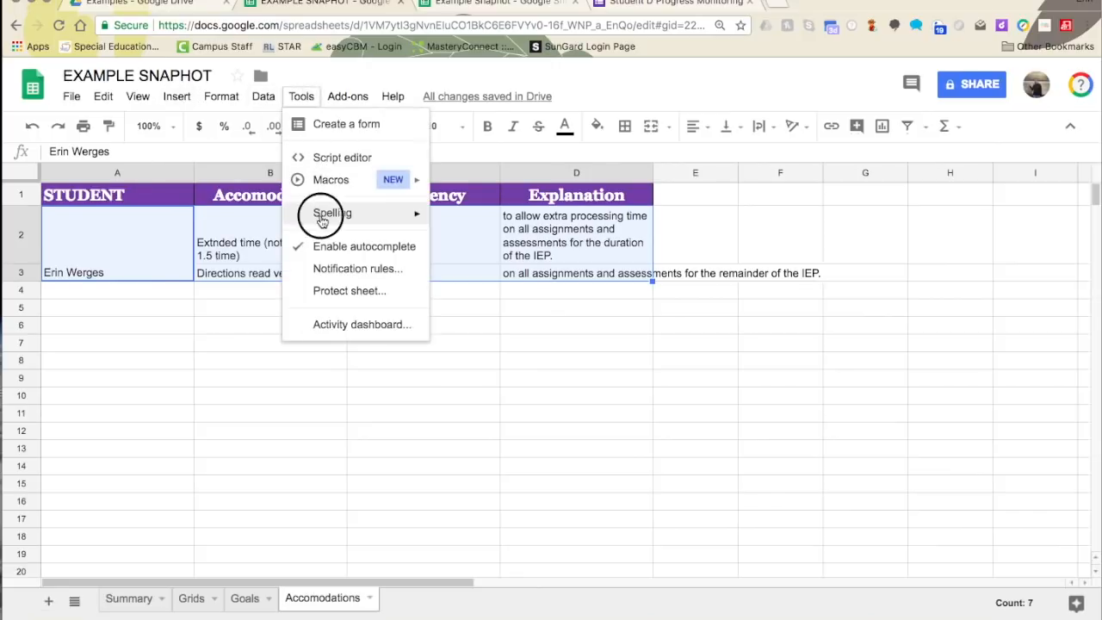
{"action": "left_click", "coordinate": [493, 217]}
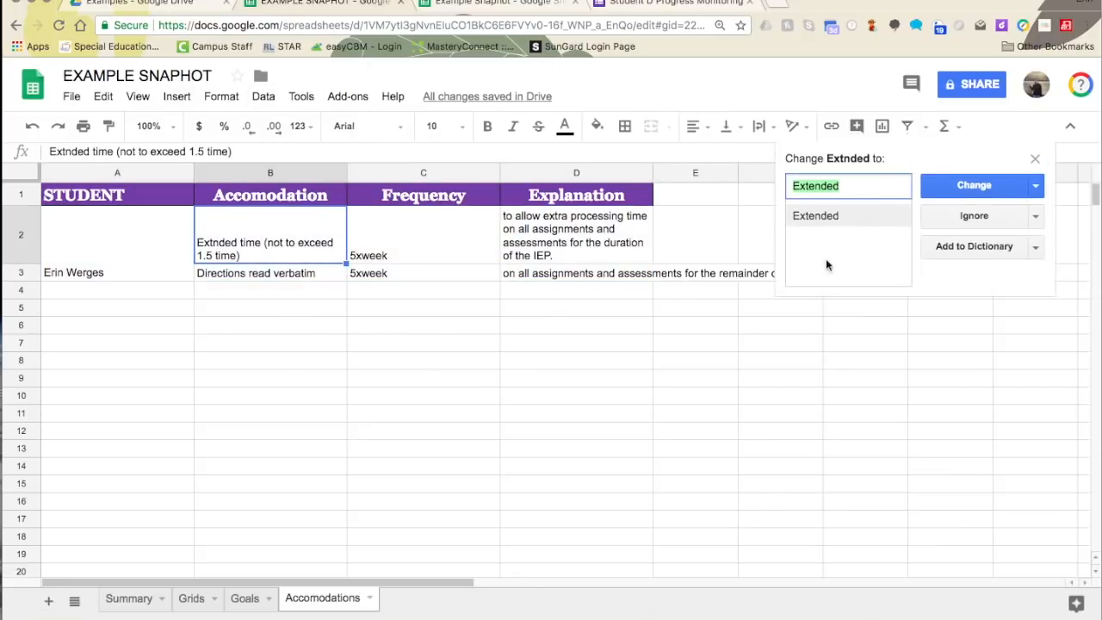
{"action": "left_click", "coordinate": [850, 218]}
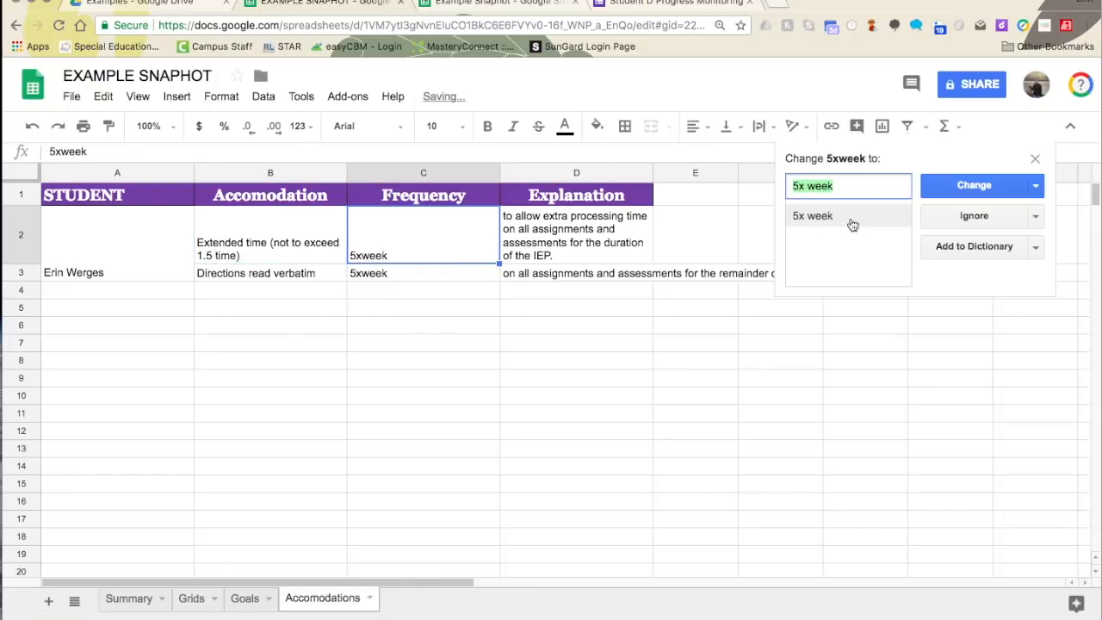
{"action": "left_click", "coordinate": [974, 216]}
{"action": "left_click", "coordinate": [974, 216]}
{"action": "left_click", "coordinate": [1034, 158]}
{"action": "left_click", "coordinate": [481, 354]}
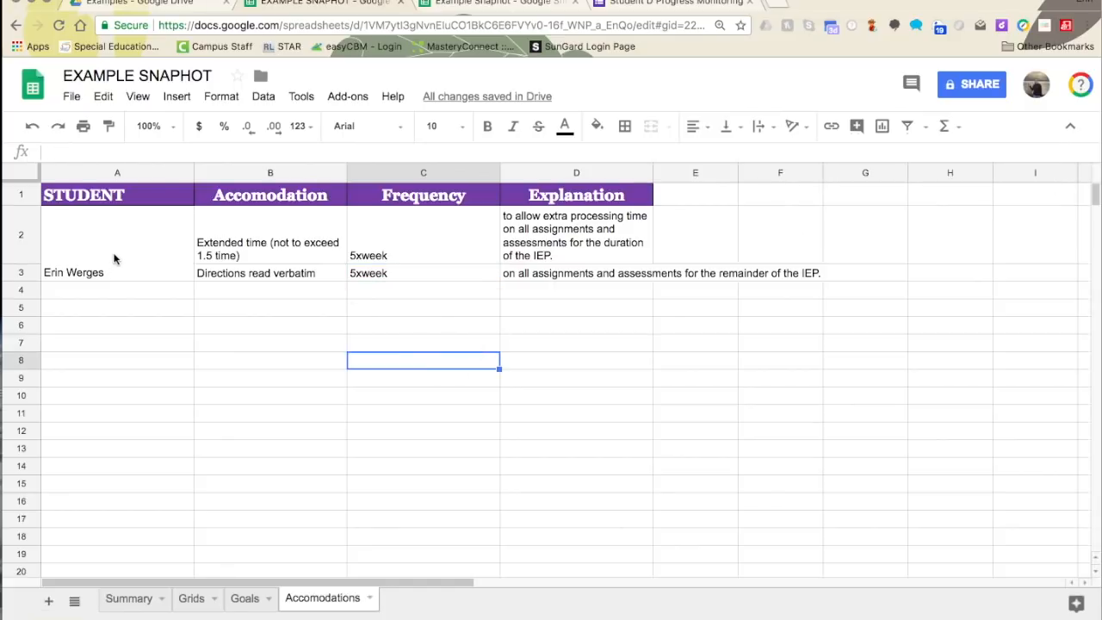
- Centre A2:D3 horizontally and vertically with wrapped text, and copy the range
{"action": "left_click_drag", "start_coordinate": [112, 258], "coordinate": [568, 272]}
{"action": "left_click", "coordinate": [695, 126]}
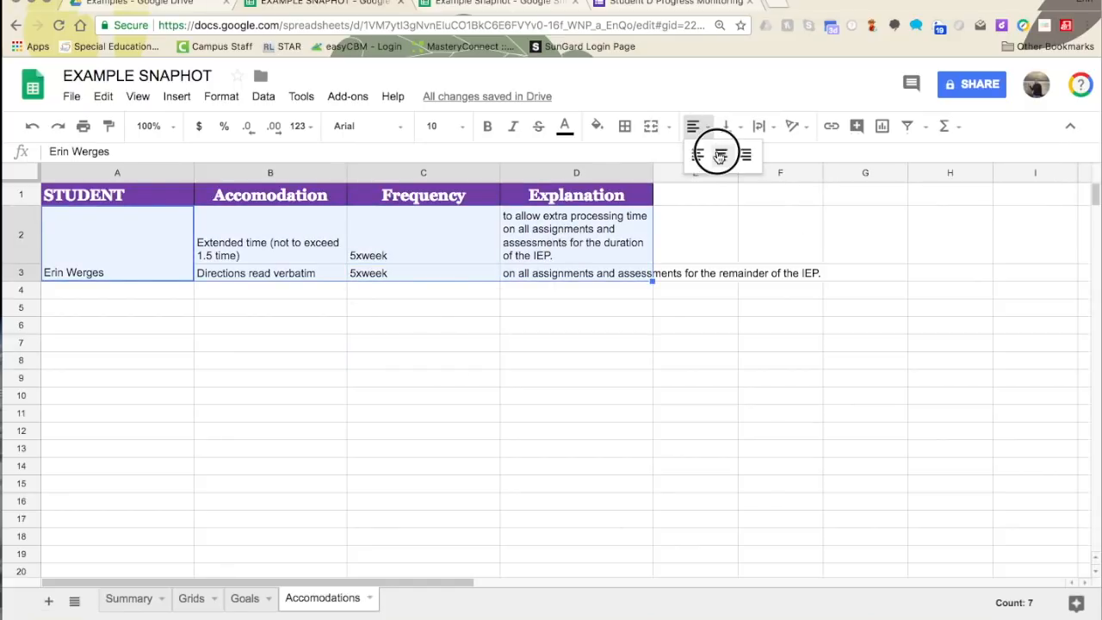
{"action": "left_click", "coordinate": [719, 155]}
{"action": "left_click", "coordinate": [725, 126]}
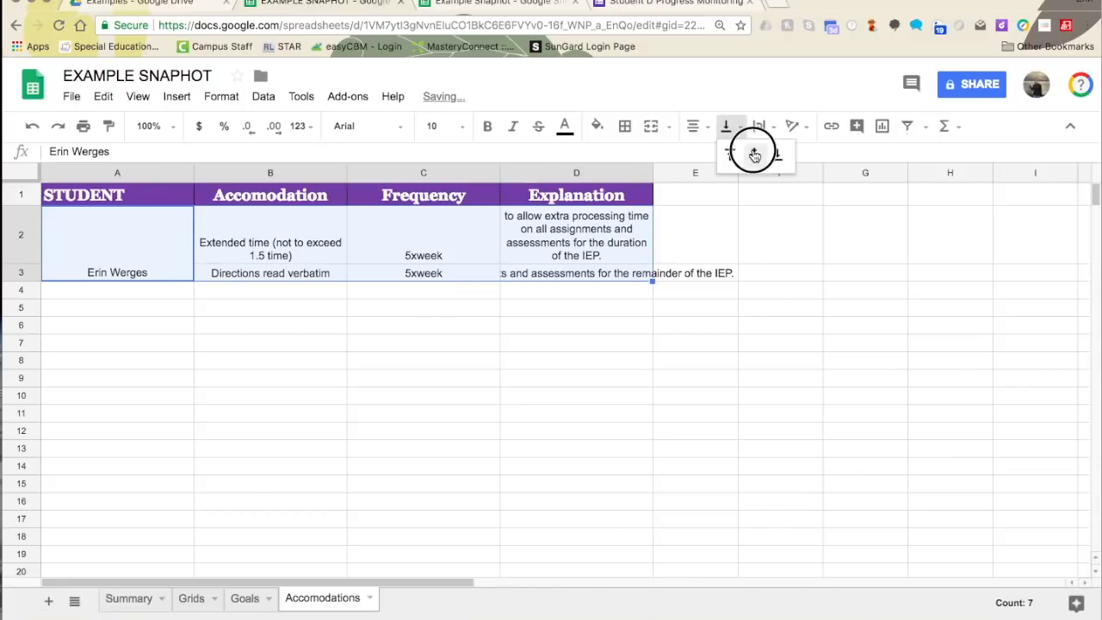
{"action": "left_click", "coordinate": [754, 155]}
{"action": "left_click", "coordinate": [758, 126]}
{"action": "left_click", "coordinate": [779, 155]}
{"action": "key", "text": "ctrl+c"}
{"action": "left_click", "coordinate": [266, 309]}
{"action": "left_click_drag", "start_coordinate": [273, 402], "coordinate": [278, 390]}
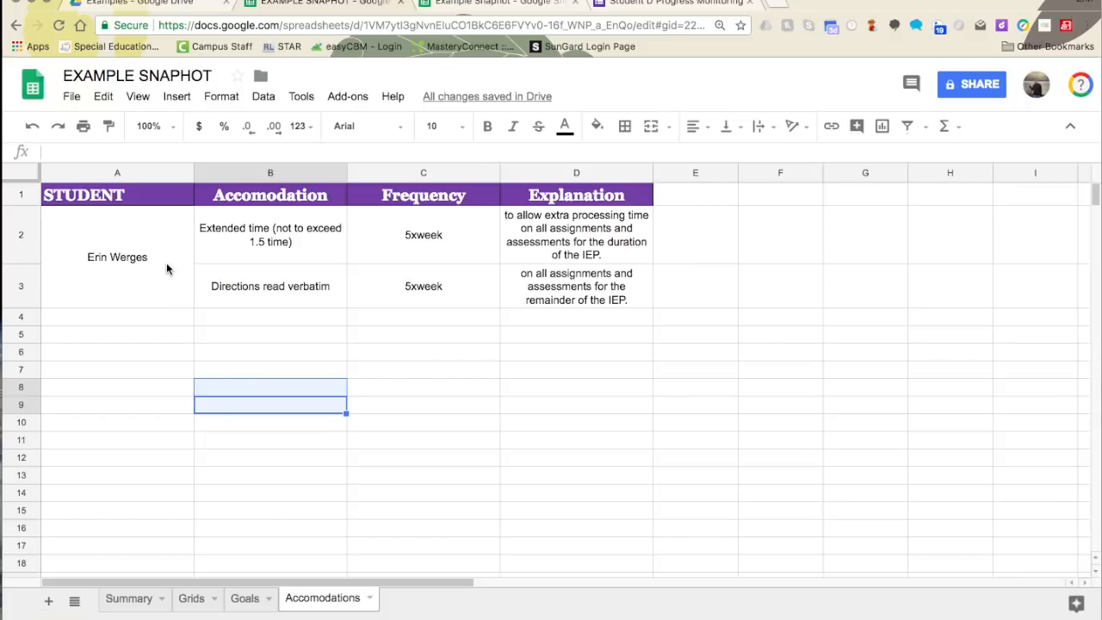
{"action": "left_click", "coordinate": [440, 4]}
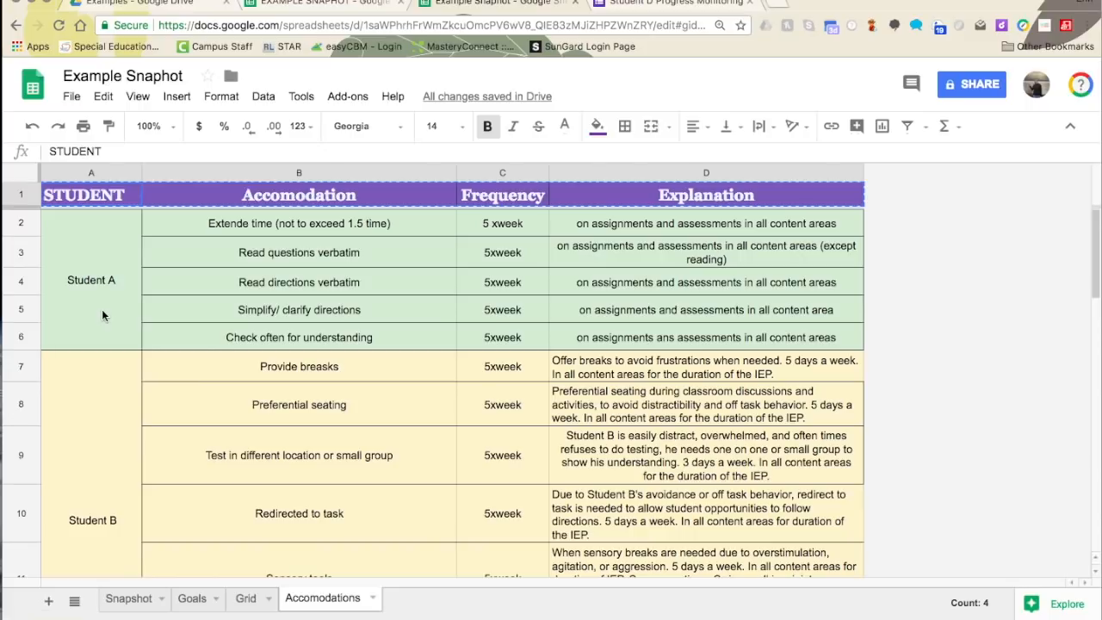
{"action": "left_click", "coordinate": [100, 259]}
{"action": "left_click", "coordinate": [94, 459]}
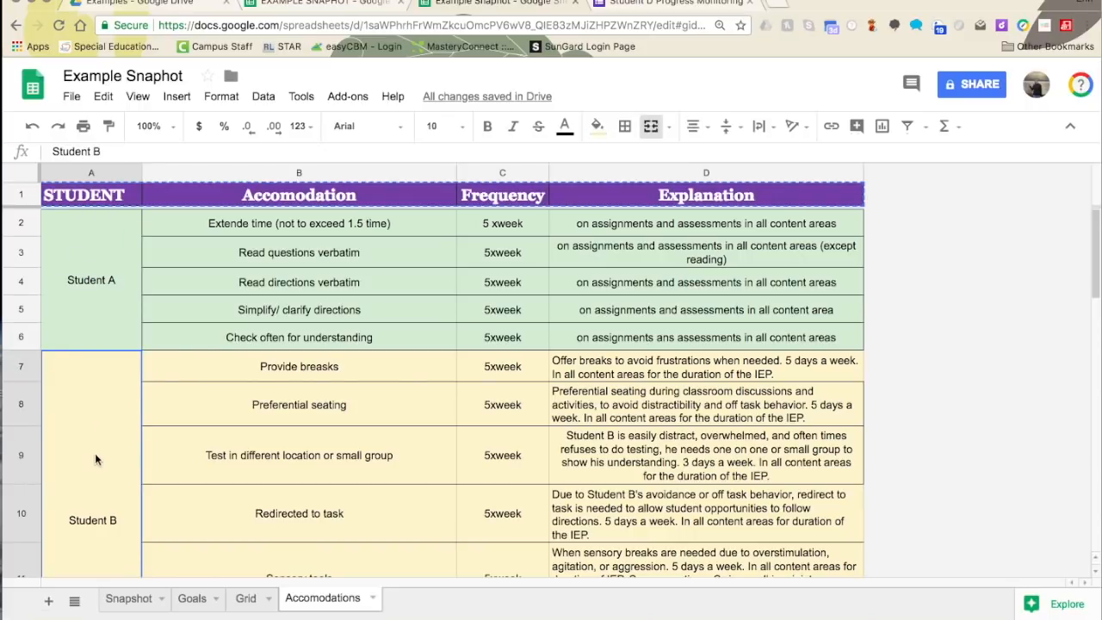
{"action": "left_click", "coordinate": [100, 324]}
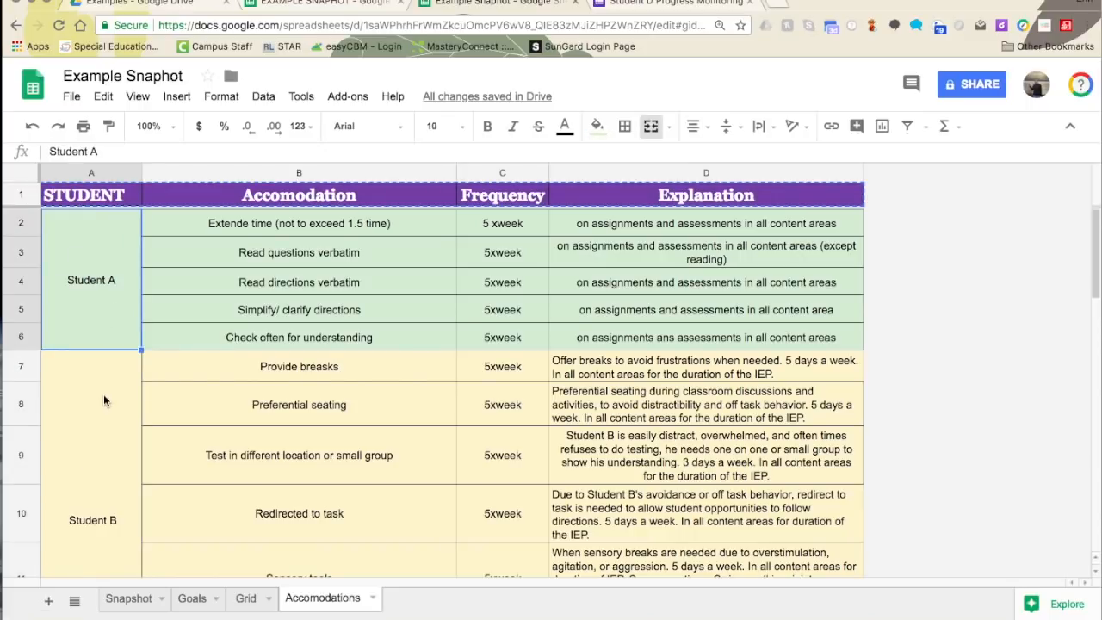
{"action": "scroll", "coordinate": [103, 400], "scroll_direction": "down", "scroll_amount": 1}
{"action": "scroll", "coordinate": [95, 382], "scroll_direction": "down", "scroll_amount": 20}
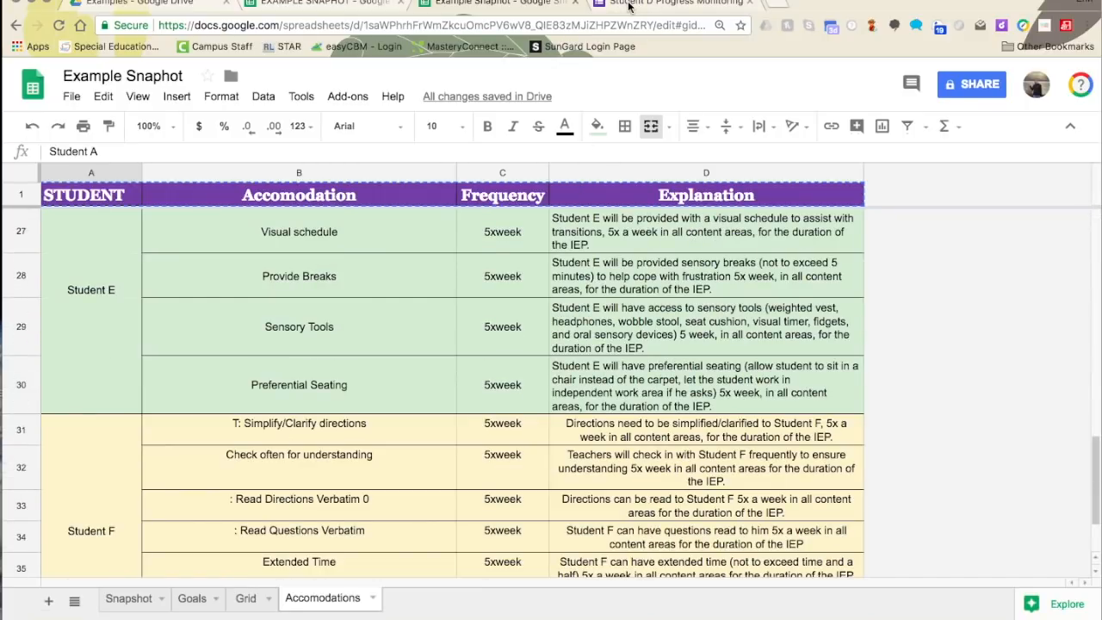
{"action": "left_click", "coordinate": [337, 9]}
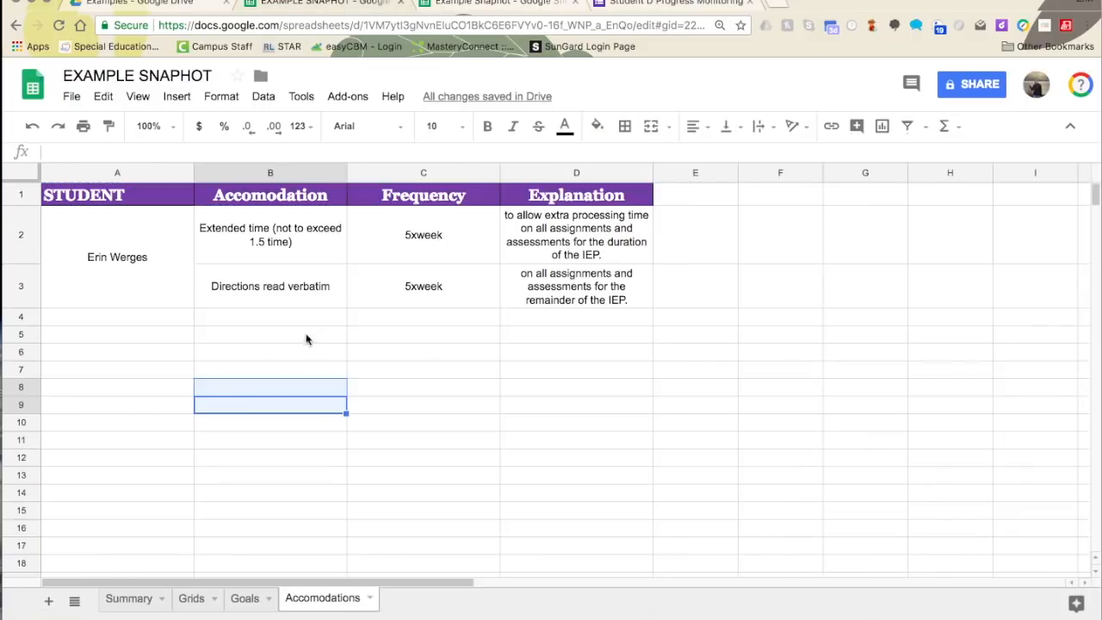
{"action": "left_click", "coordinate": [231, 297]}
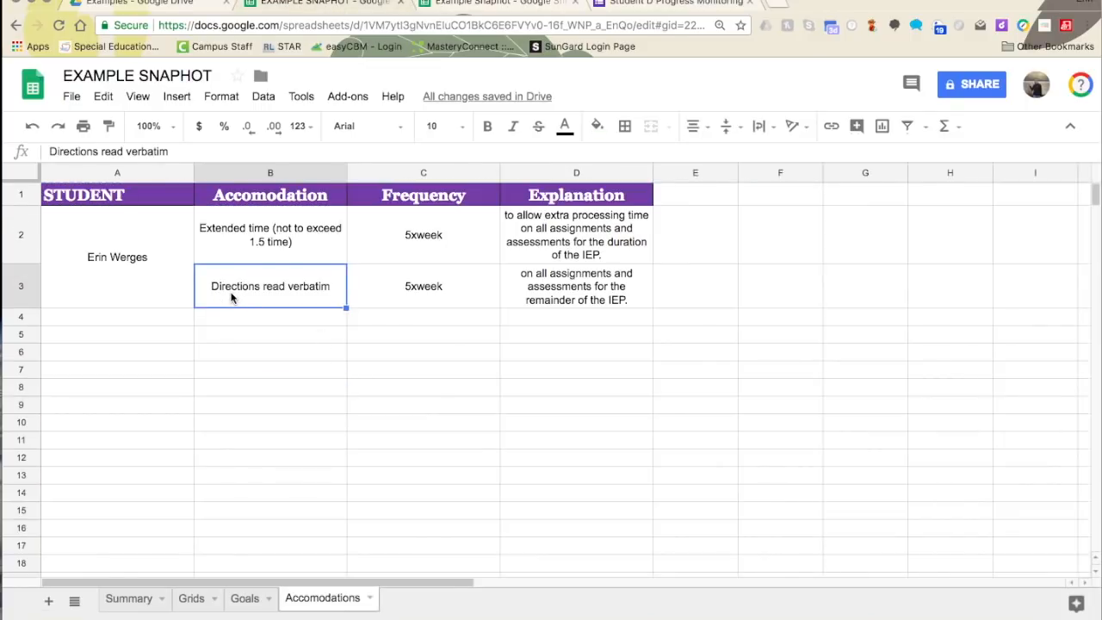
{"action": "left_click", "coordinate": [170, 291]}
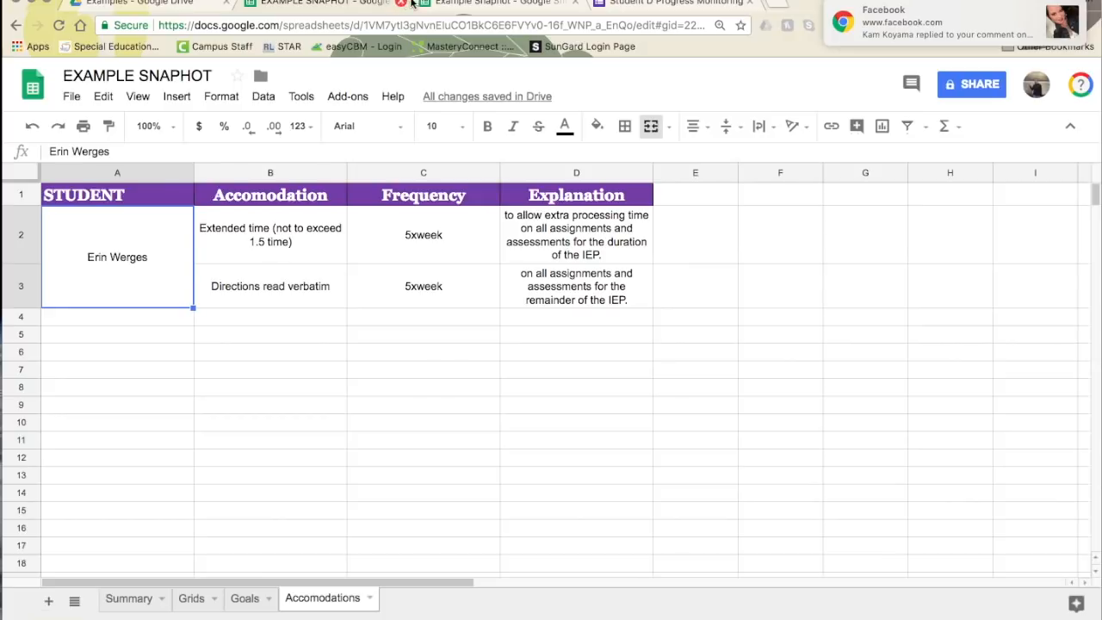
- From the Drive Examples folder, create a new blank Google Form
{"action": "left_click", "coordinate": [163, 10]}
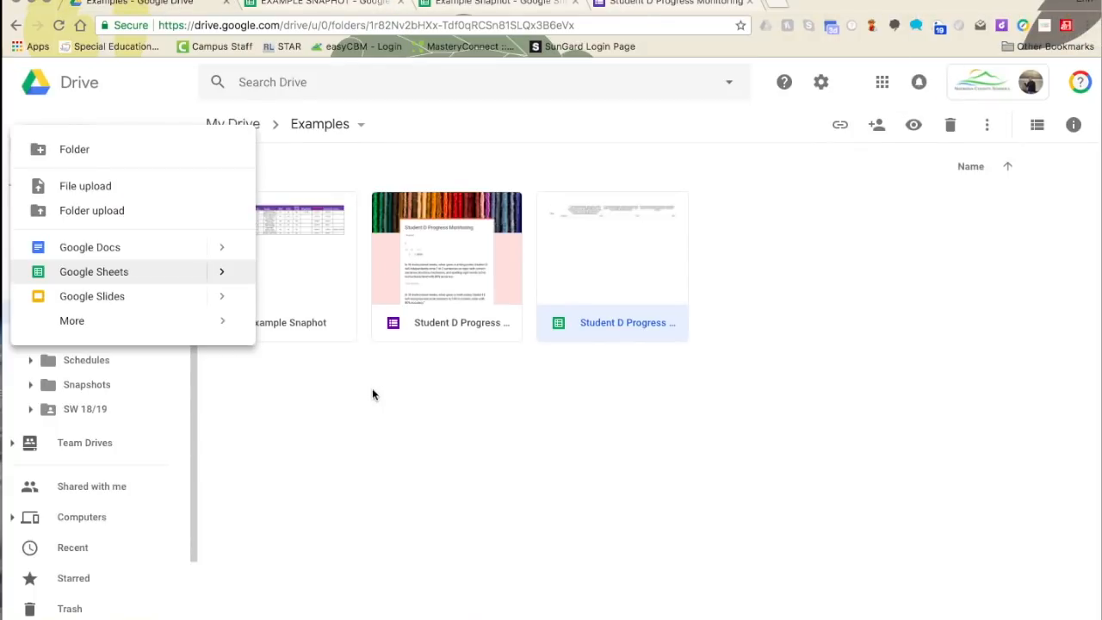
{"action": "left_click", "coordinate": [90, 146]}
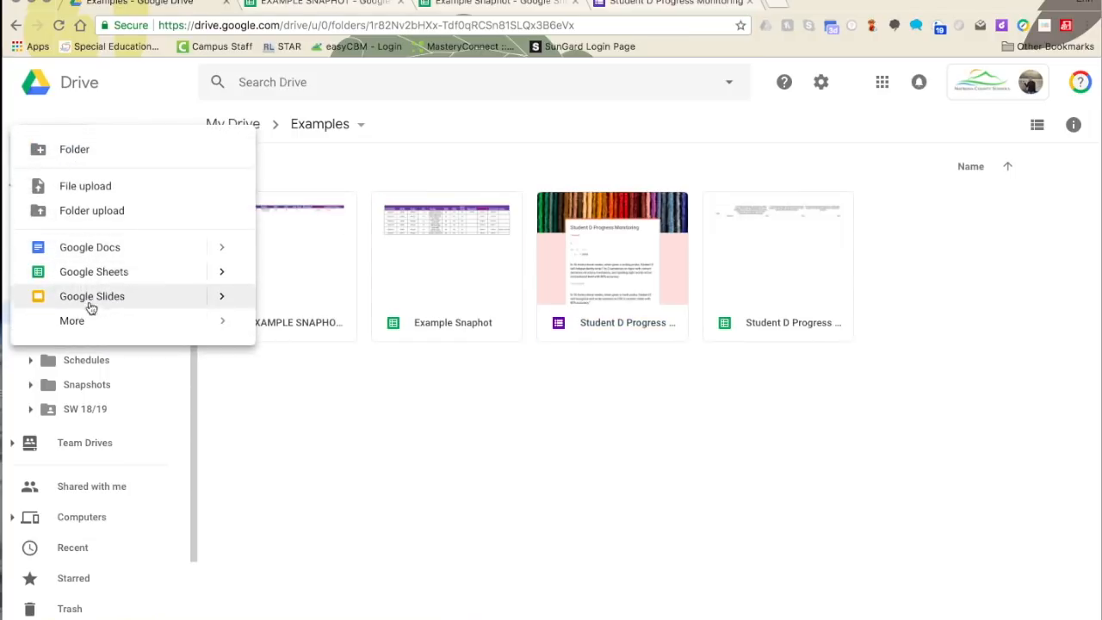
{"action": "mouse_move", "coordinate": [74, 328]}
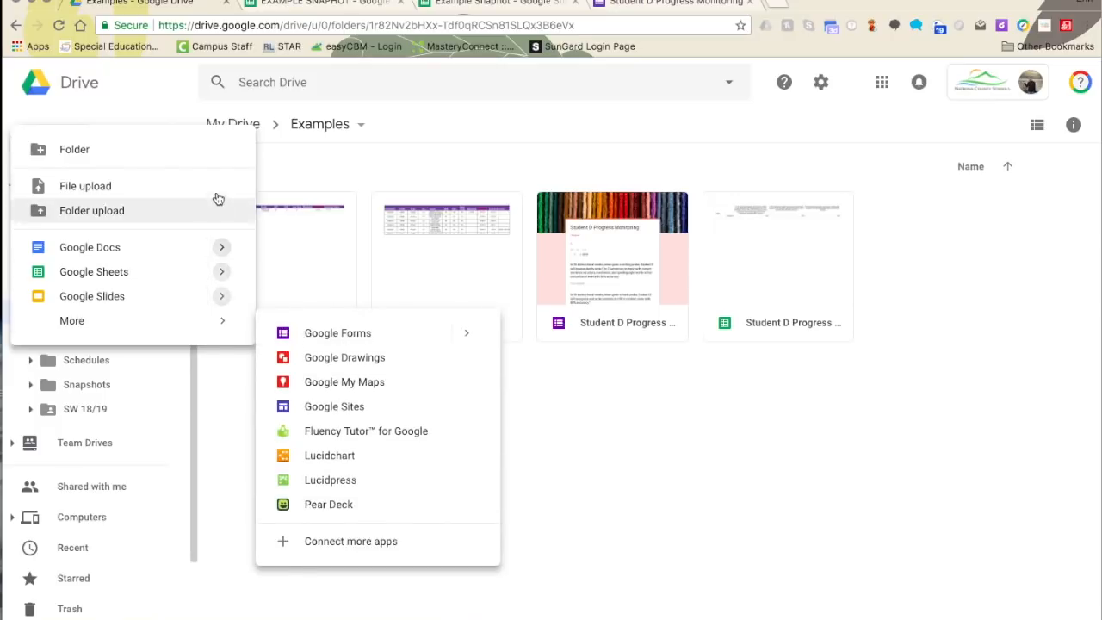
{"action": "mouse_move", "coordinate": [204, 320]}
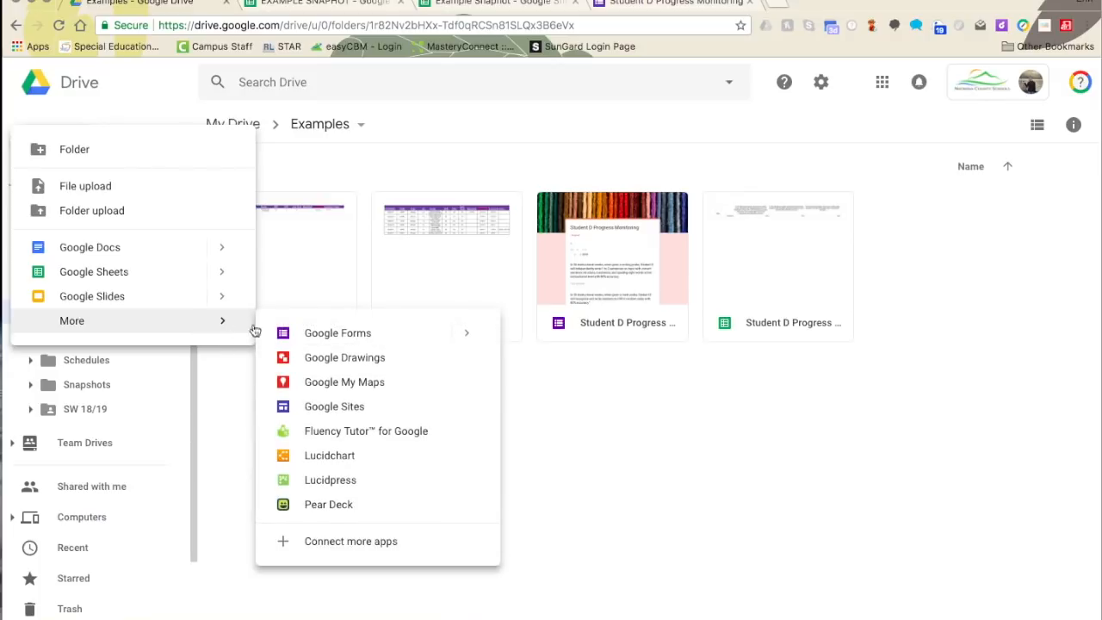
{"action": "left_click", "coordinate": [320, 338]}
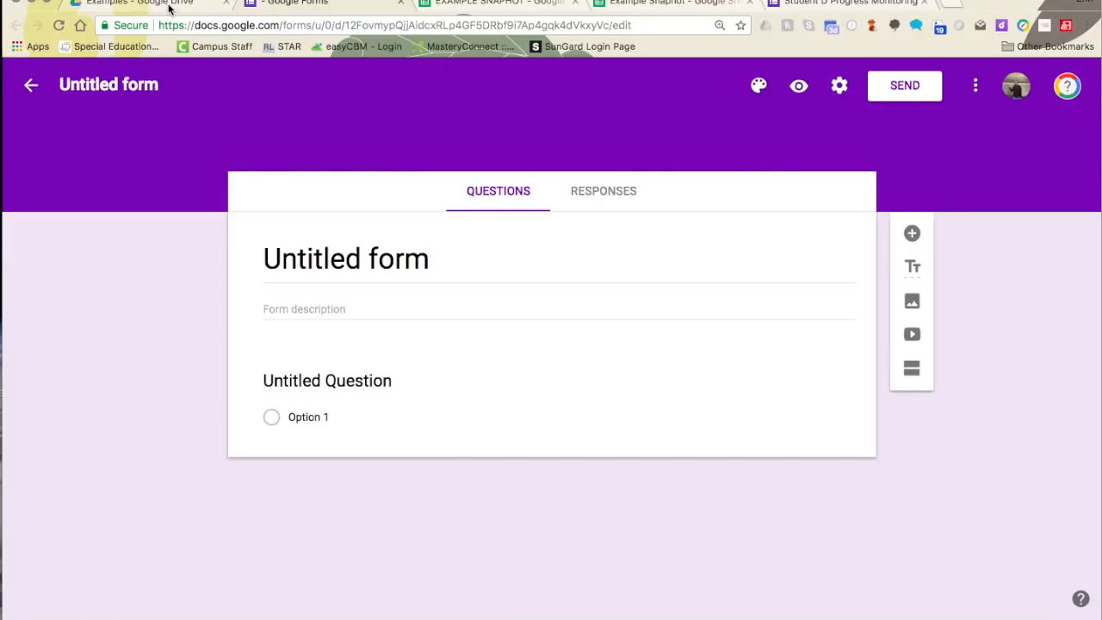
- Title the form with the student's name plus 'Progress Monitoring' and add a required Date question titled 'Date'
{"action": "left_click", "coordinate": [303, 267]}
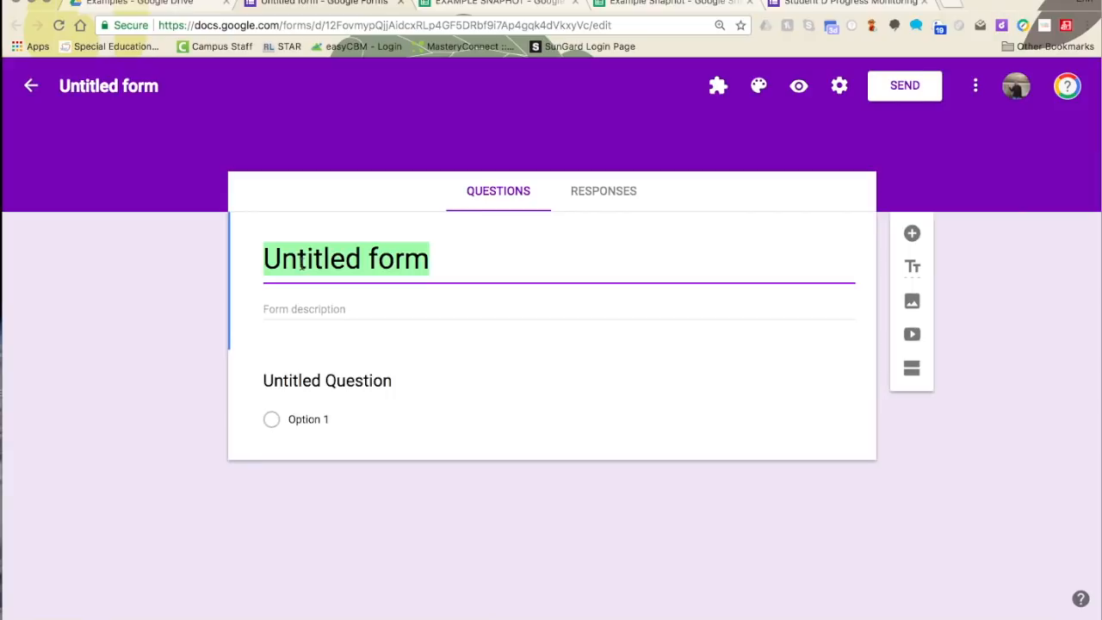
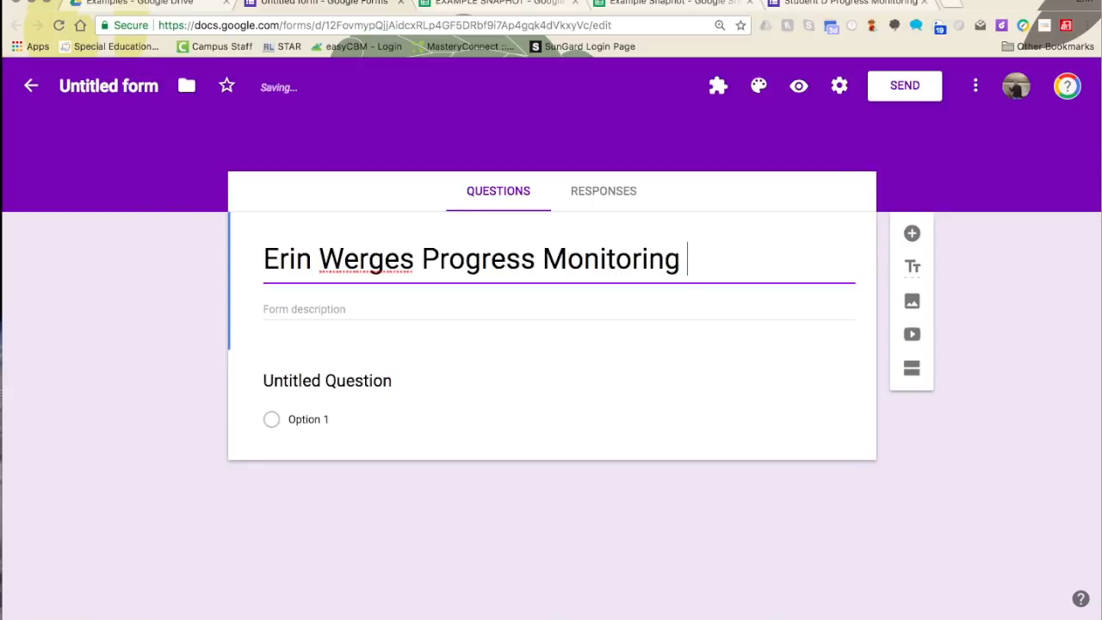
{"action": "left_click", "coordinate": [394, 384]}
{"action": "left_click", "coordinate": [740, 411]}
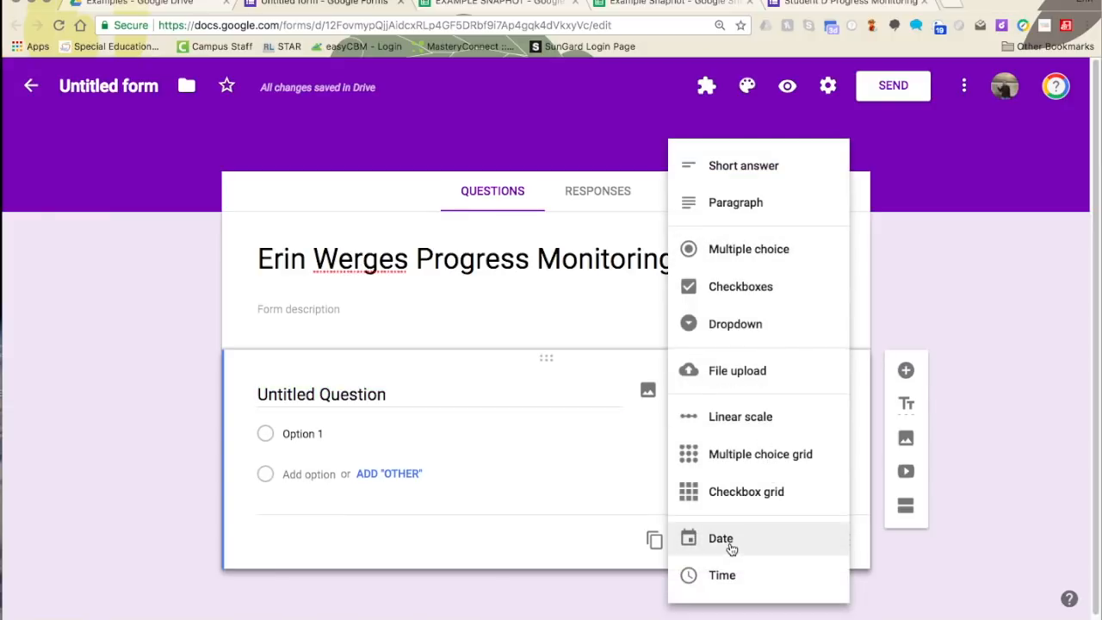
{"action": "left_click", "coordinate": [763, 543]}
{"action": "left_click", "coordinate": [381, 395]}
{"action": "type", "text": "Date:"}
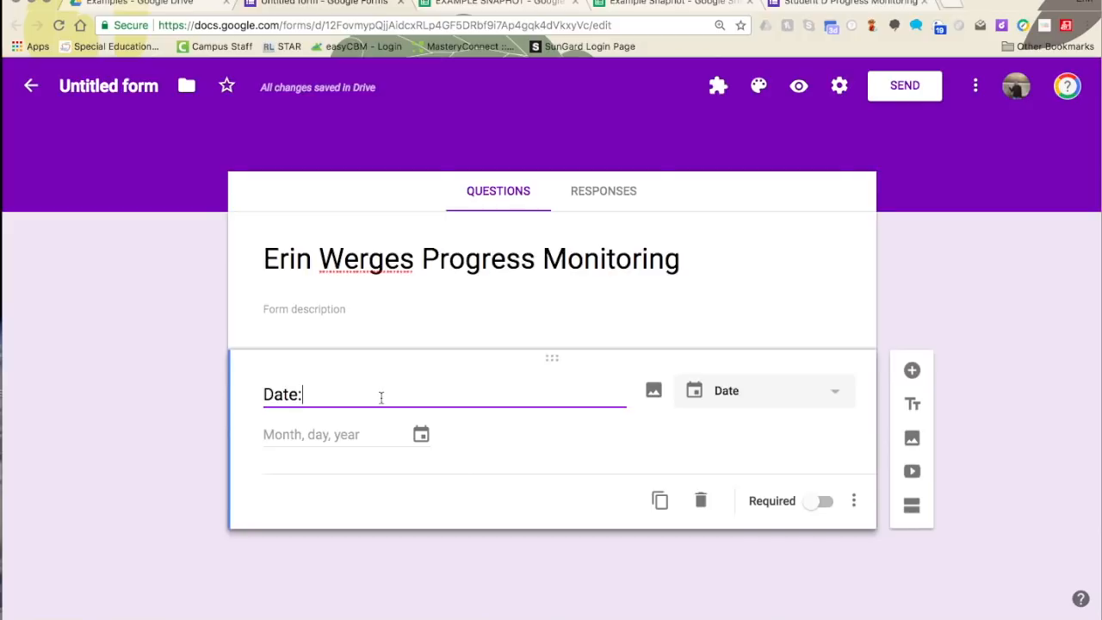
{"action": "left_click", "coordinate": [809, 500]}
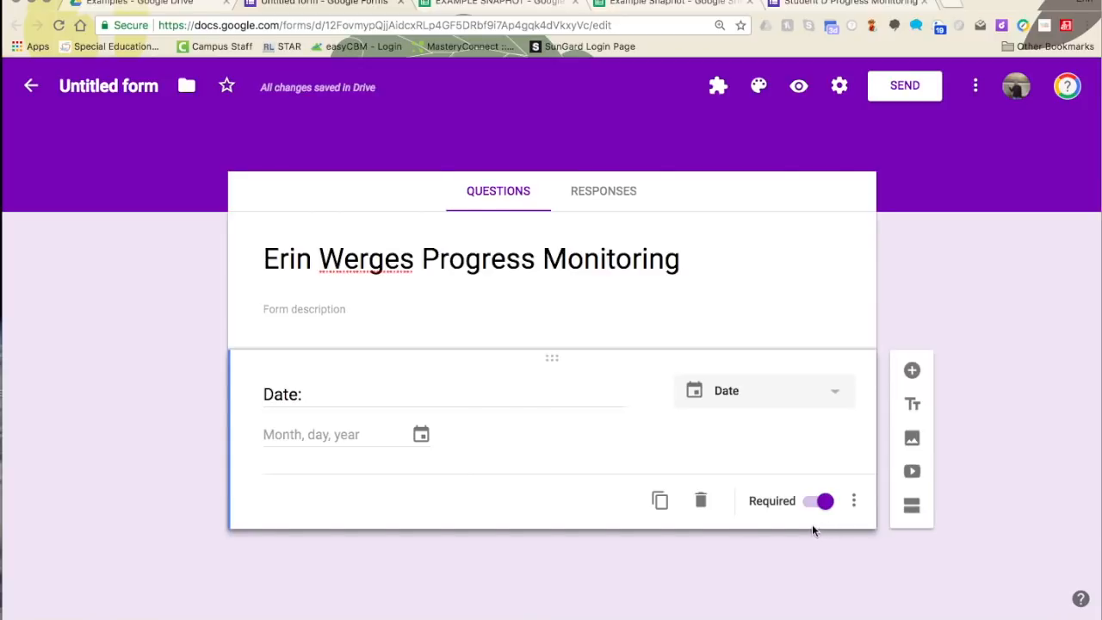
- Add a short-answer question, then bring up the Goals sheet of EXAMPLE SNAPHOT
{"action": "left_click", "coordinate": [910, 373]}
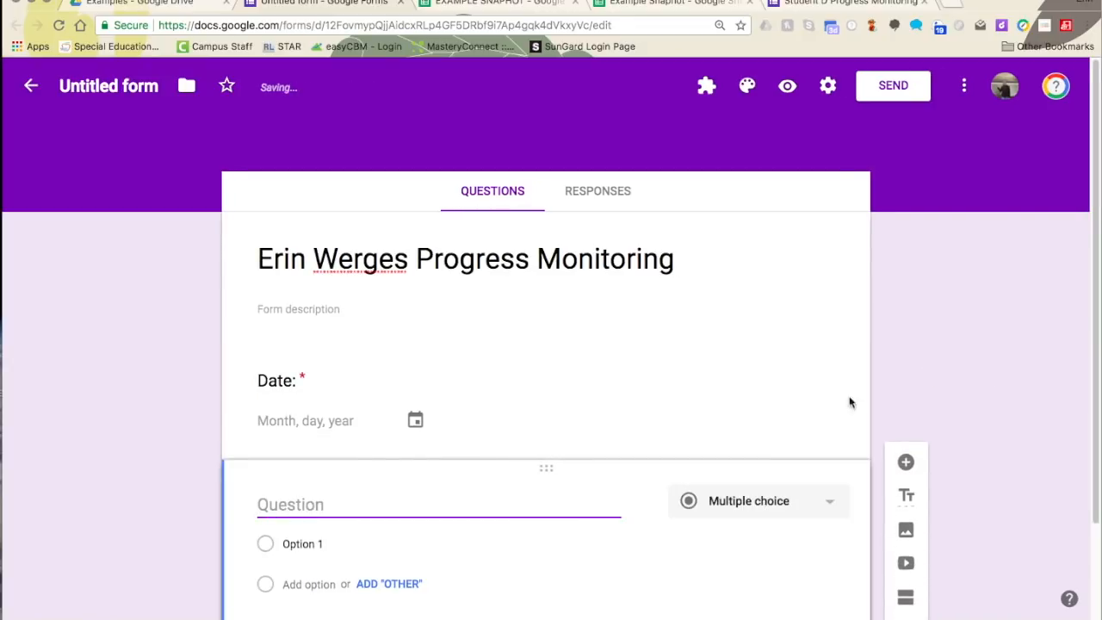
{"action": "left_click", "coordinate": [743, 388]}
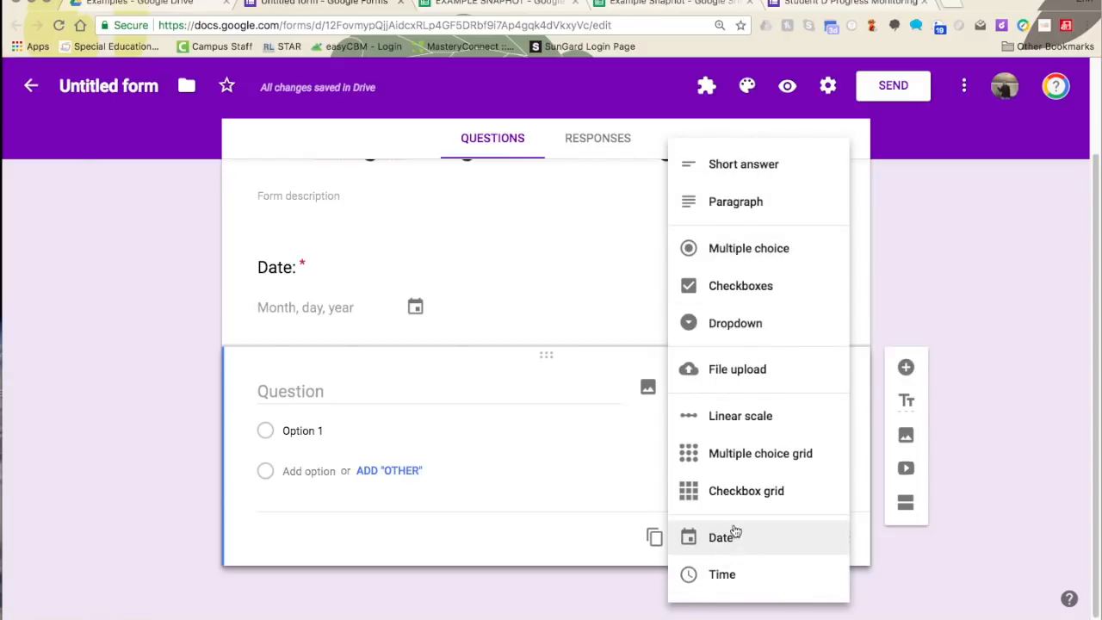
{"action": "left_click", "coordinate": [744, 172]}
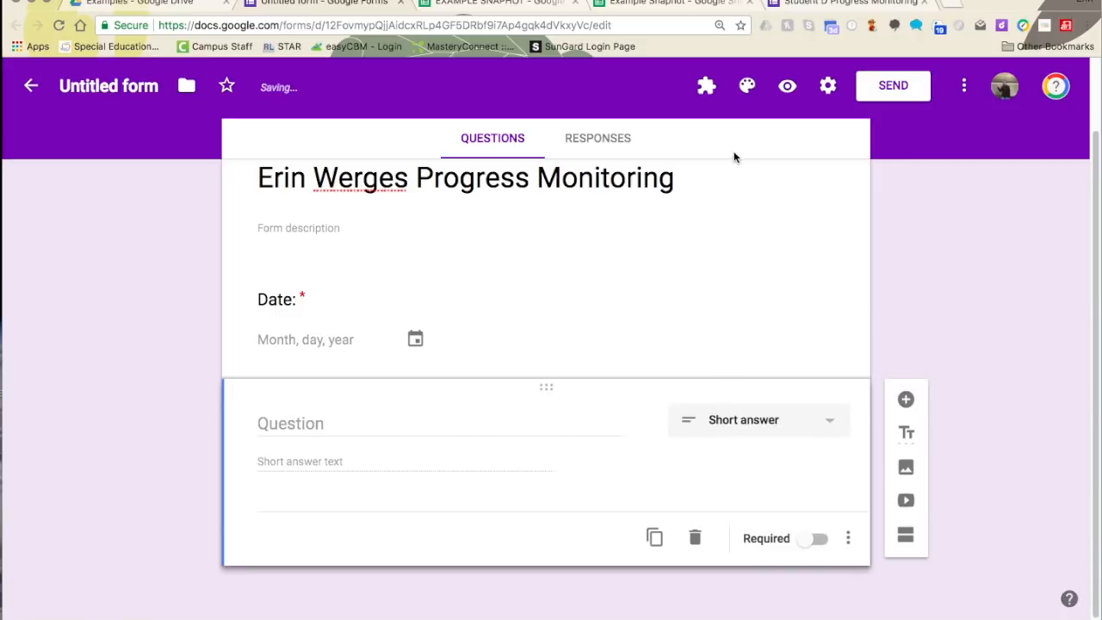
{"action": "left_click", "coordinate": [524, 9]}
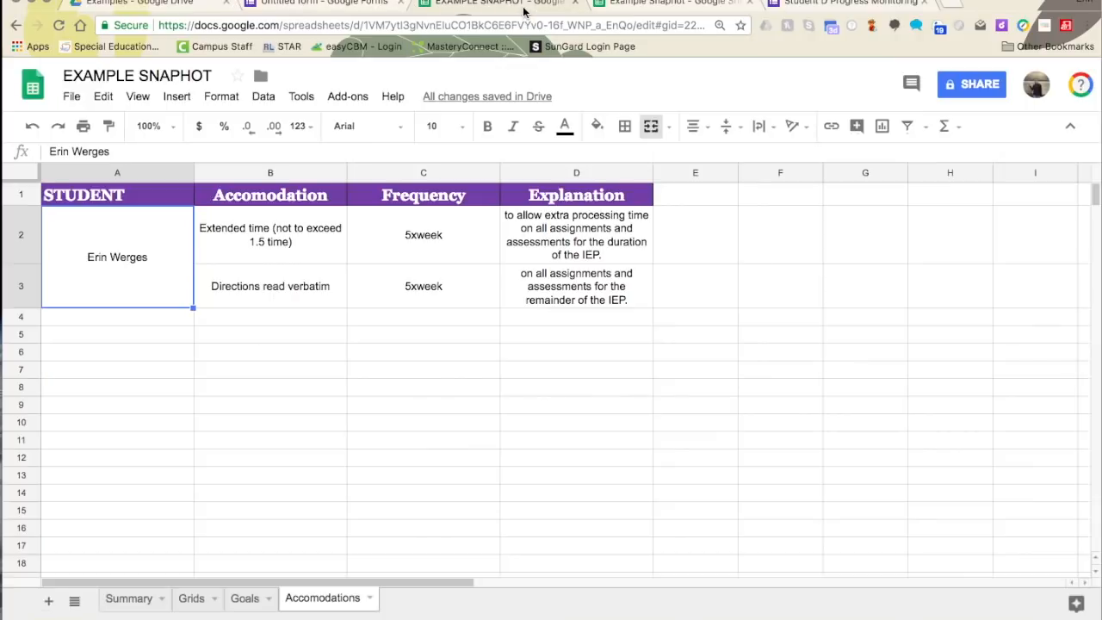
{"action": "left_click", "coordinate": [243, 603]}
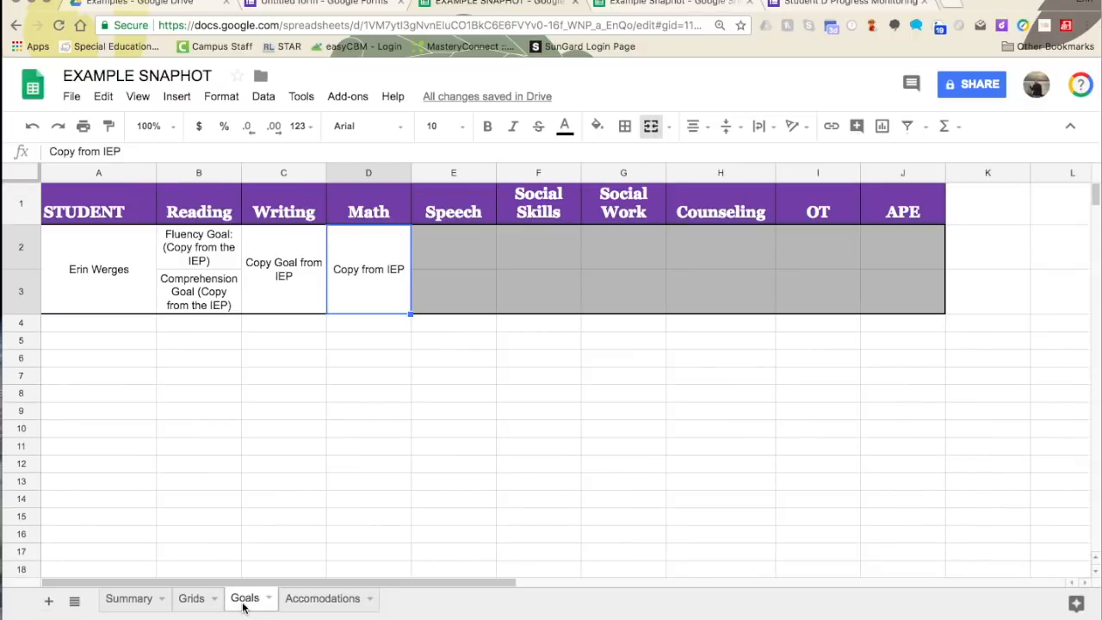
- Copy the fluency goal from Goals sheet cell B2 for use in the form
{"action": "left_click", "coordinate": [204, 250]}
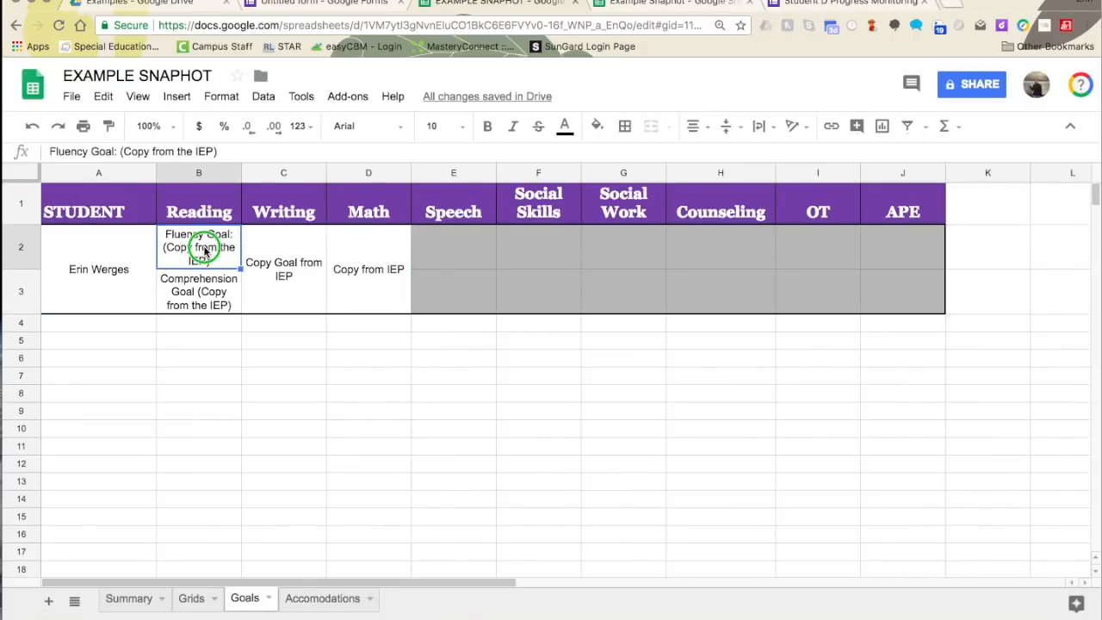
{"action": "right_click", "coordinate": [204, 251]}
{"action": "left_click", "coordinate": [254, 290]}
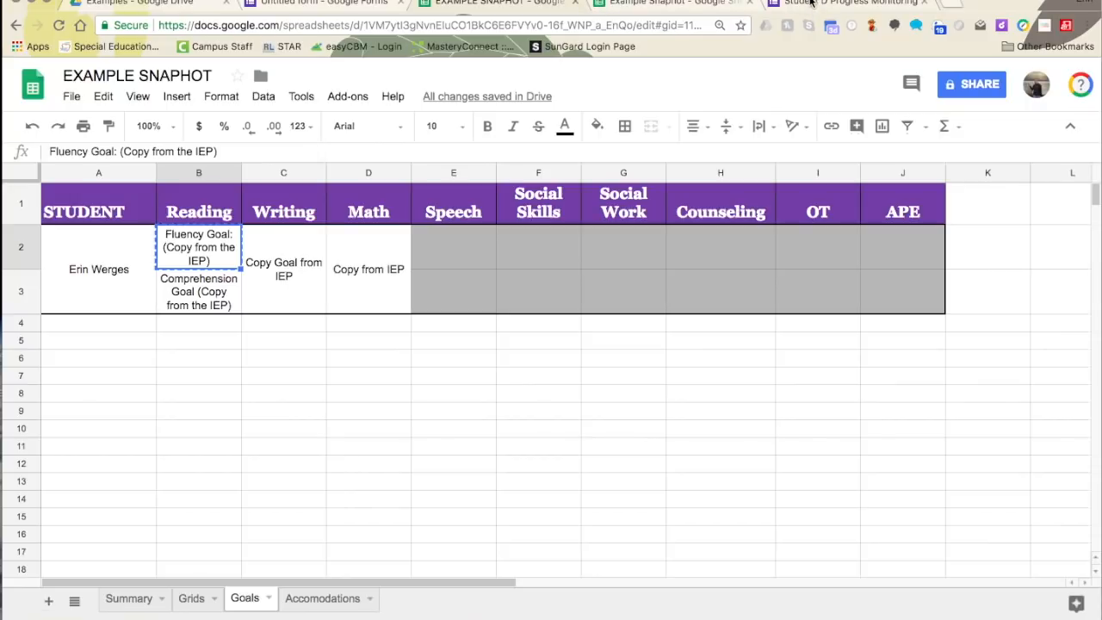
{"action": "left_click", "coordinate": [313, 9]}
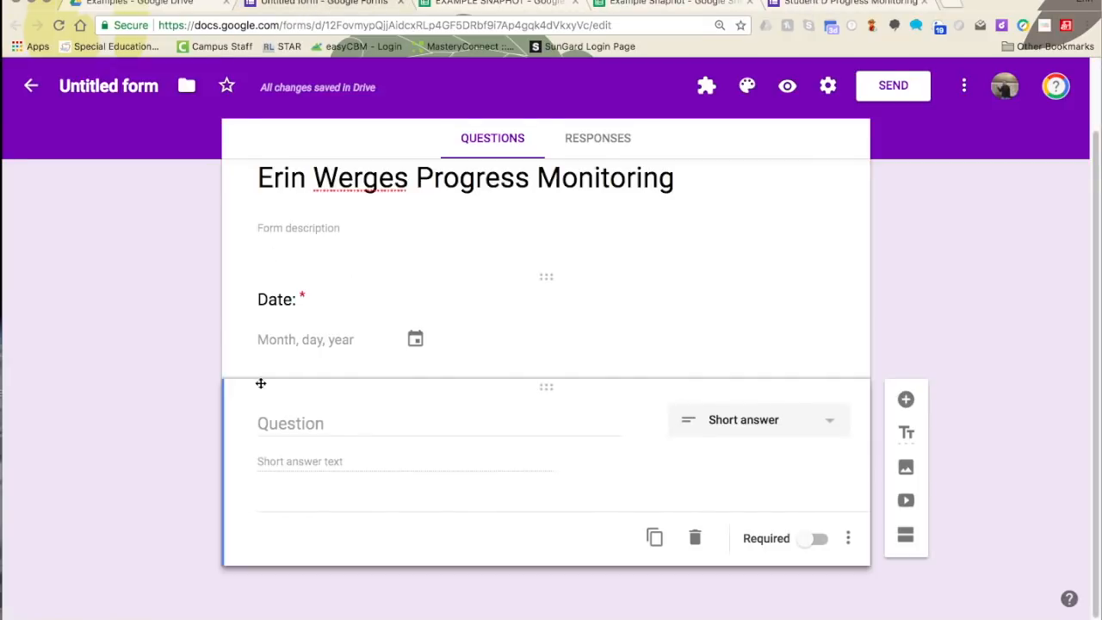
- Title the question with the 36-week reading goal: given a passage, read 70wpm with 80% accuracy
{"action": "right_click", "coordinate": [260, 424]}
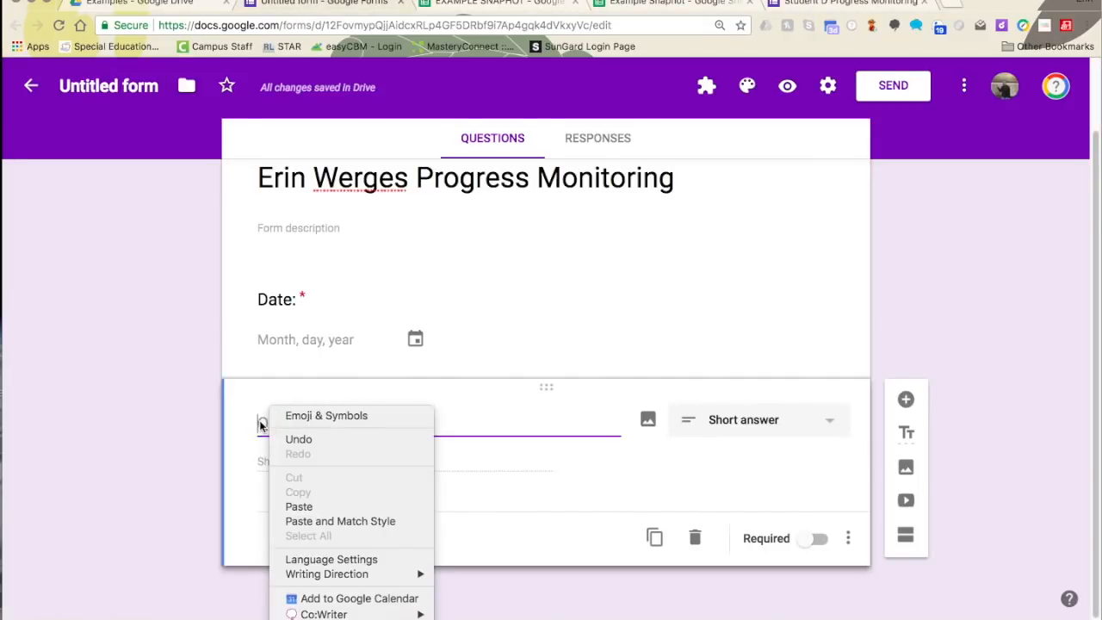
{"action": "left_click", "coordinate": [297, 506]}
{"action": "left_click_drag", "start_coordinate": [530, 425], "coordinate": [241, 418]}
{"action": "type", "text": "In "}
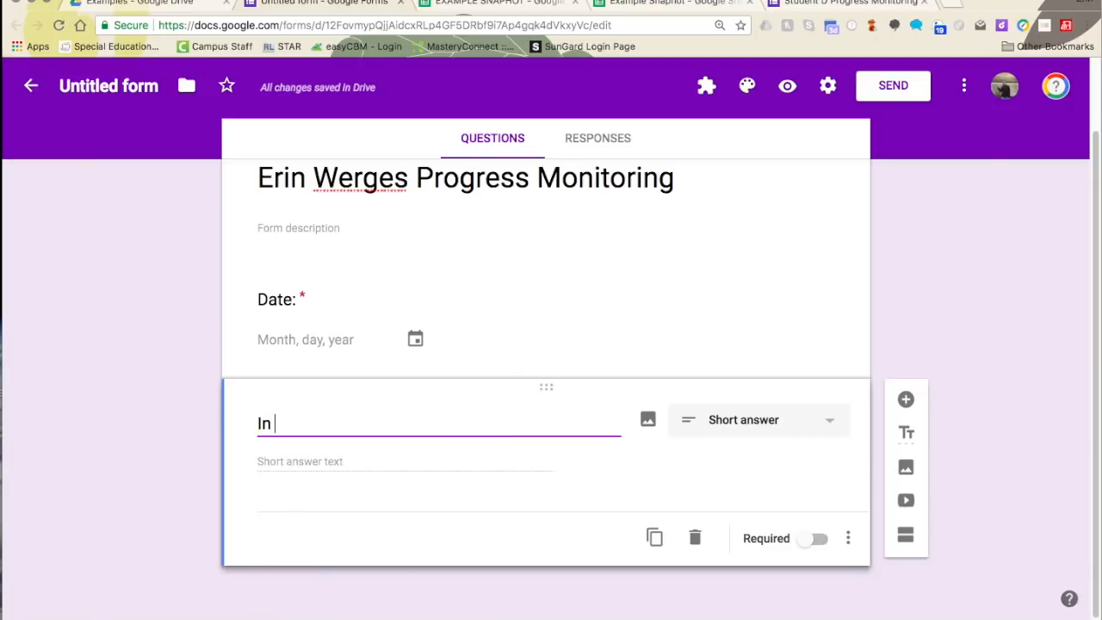
{"action": "type", "text": "36 ins"}
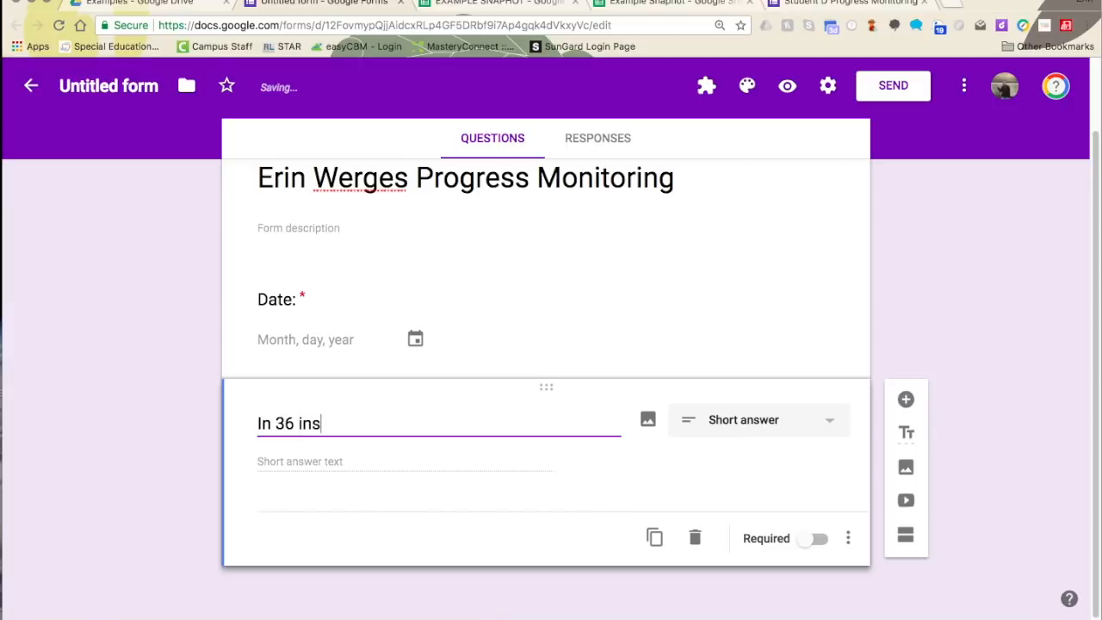
{"action": "type", "text": "tructional wee"}
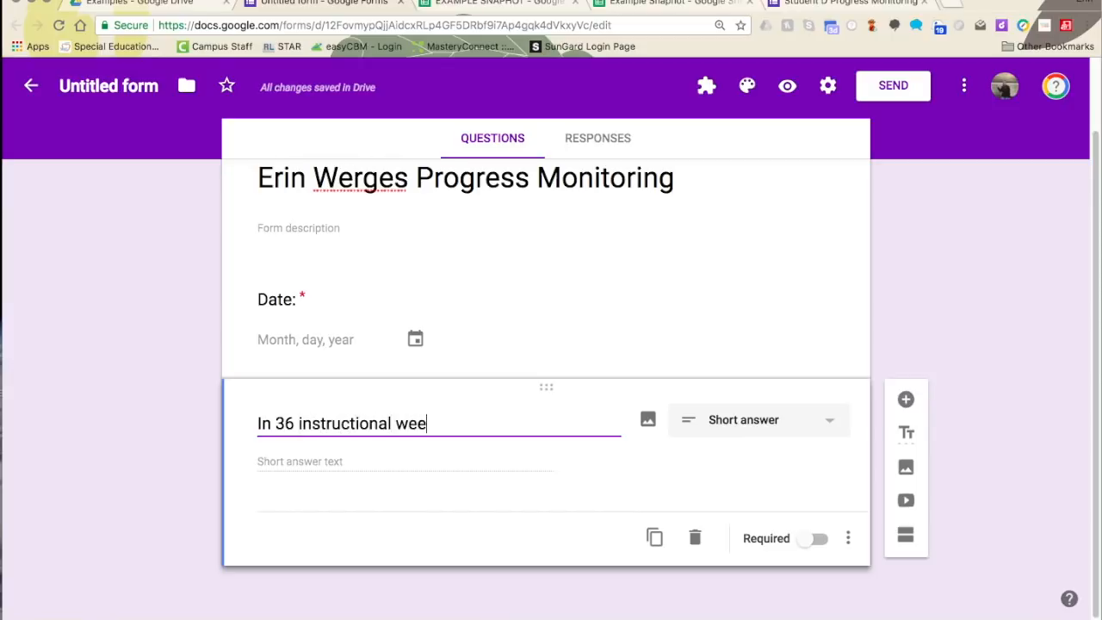
{"action": "type", "text": "ks, when gi"}
{"action": "key", "text": "BackSpace"}
{"action": "key", "text": "BackSpace"}
{"action": "key", "text": "BackSpace"}
{"action": "type", "text": "ven a"}
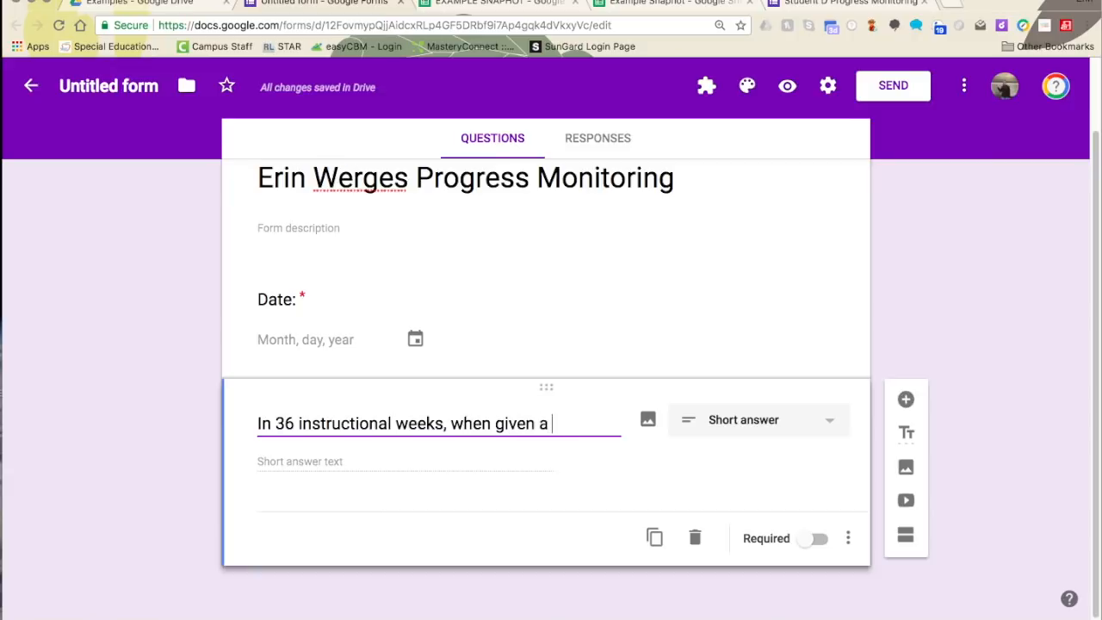
{"action": "type", "text": " reading prompt"}
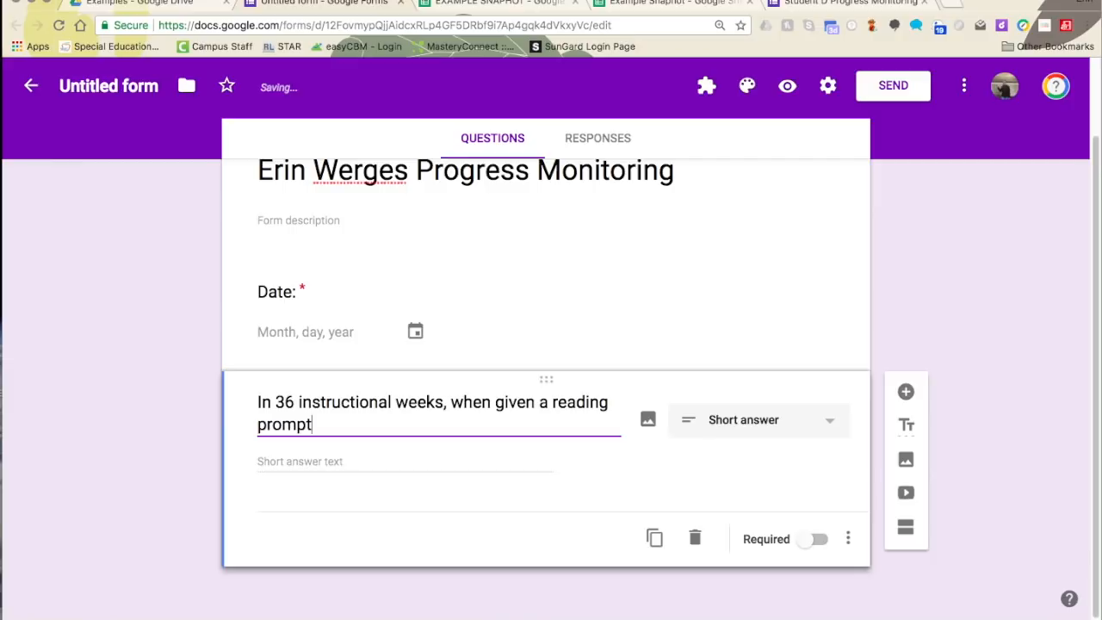
{"action": "key", "text": "BackSpace"}
{"action": "key", "text": "BackSpace"}
{"action": "key", "text": "BackSpace"}
{"action": "key", "text": "BackSpace"}
{"action": "key", "text": "BackSpace"}
{"action": "key", "text": "BackSpace"}
{"action": "key", "text": "BackSpace"}
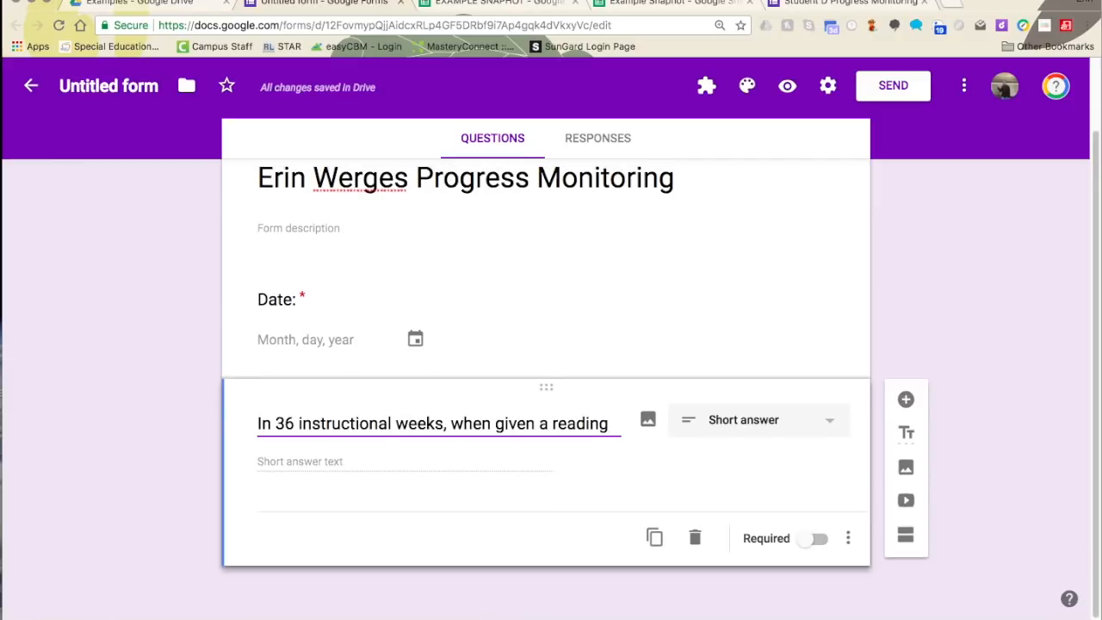
{"action": "type", "text": "passage and "}
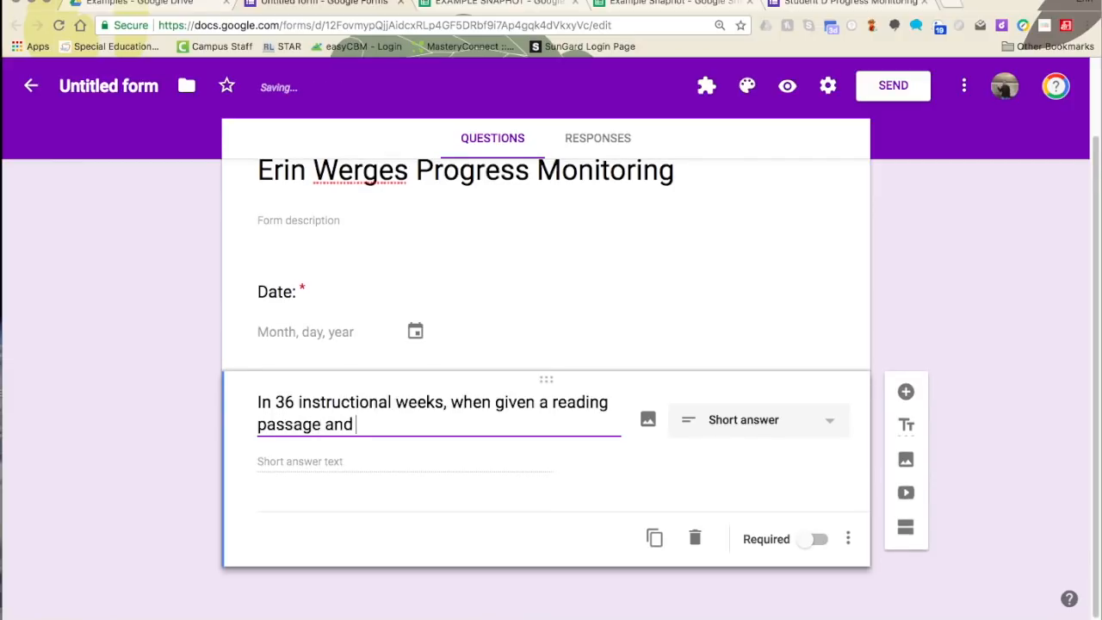
{"action": "type", "text": "time to read,"}
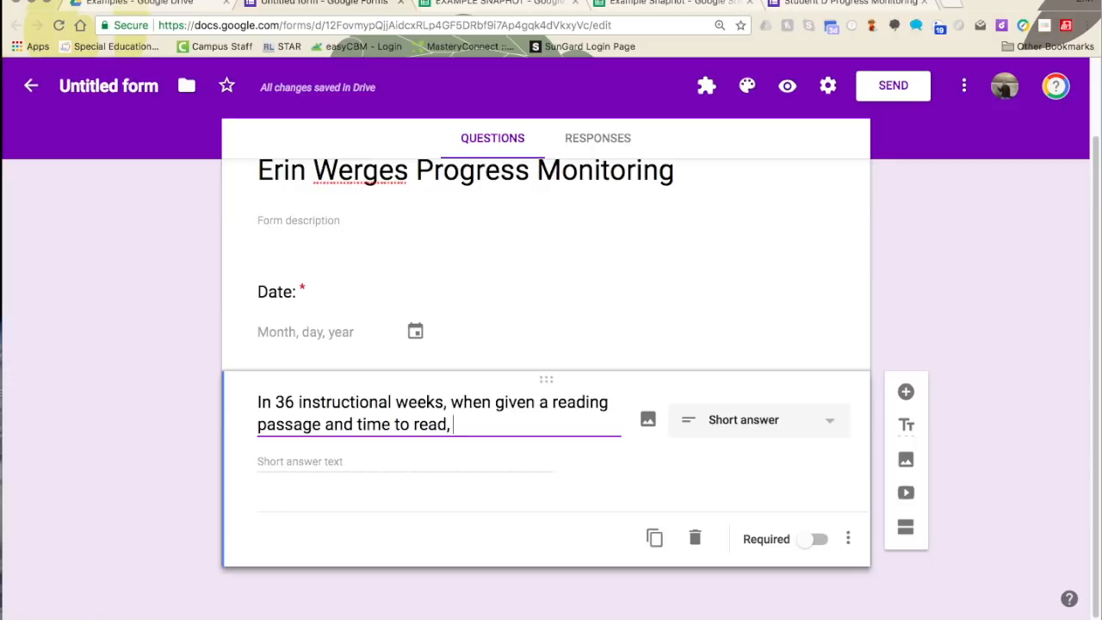
{"action": "type", "text": " Erin will answer"}
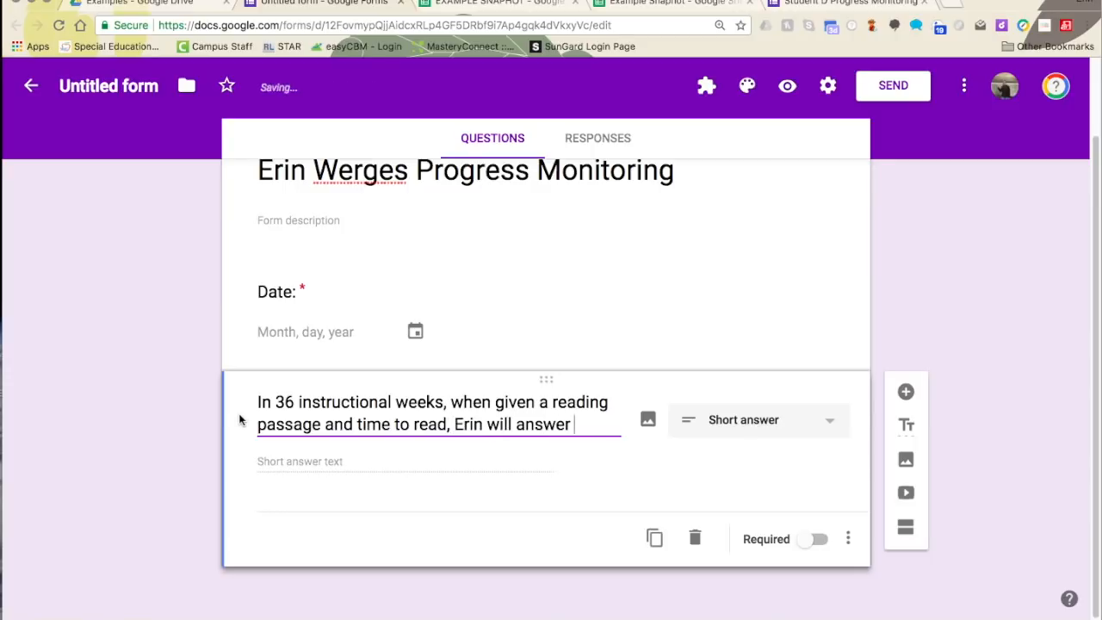
{"action": "key", "text": "BackSpace"}
{"action": "key", "text": "BackSpace"}
{"action": "key", "text": "BackSpace"}
{"action": "key", "text": "BackSpace"}
{"action": "key", "text": "BackSpace"}
{"action": "key", "text": "BackSpace"}
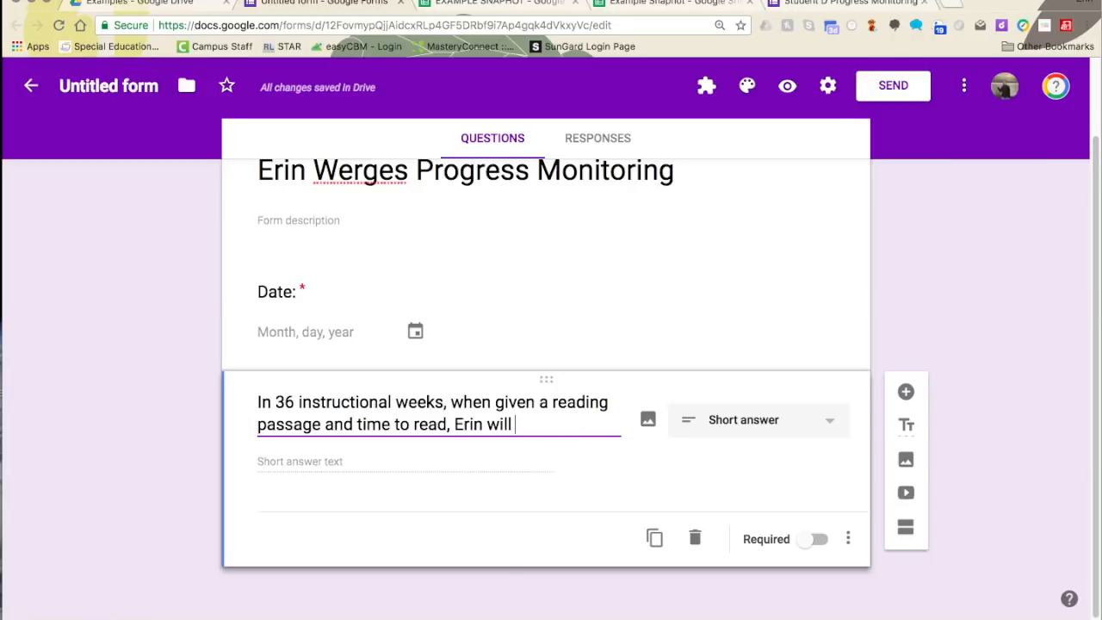
{"action": "type", "text": "read 70"}
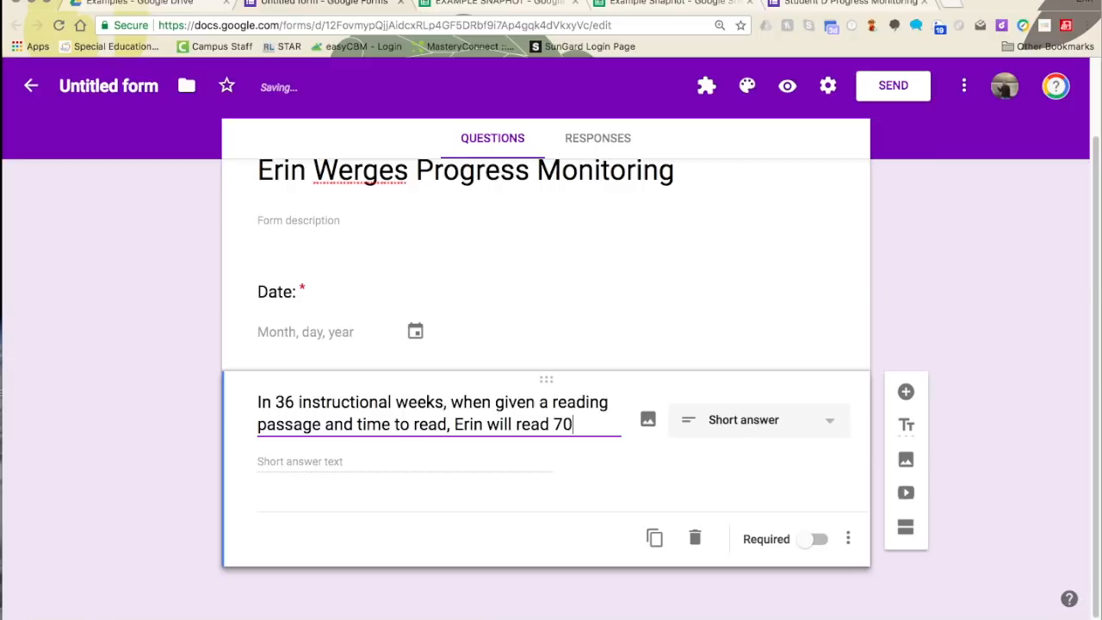
{"action": "type", "text": "wpm with 80% accuracy."}
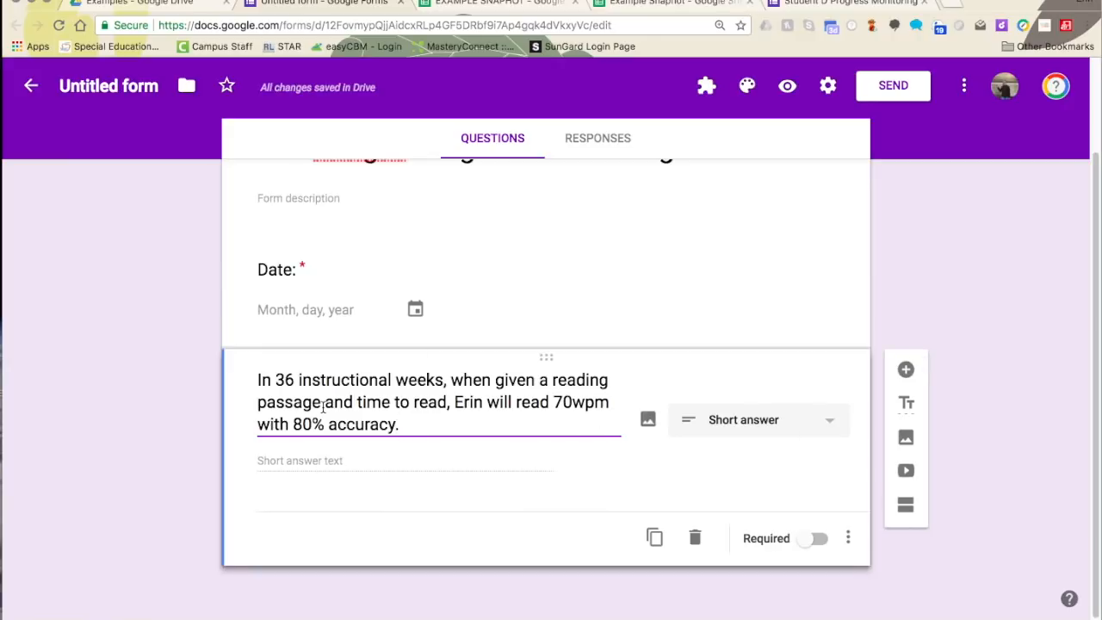
{"action": "left_click", "coordinate": [906, 369]}
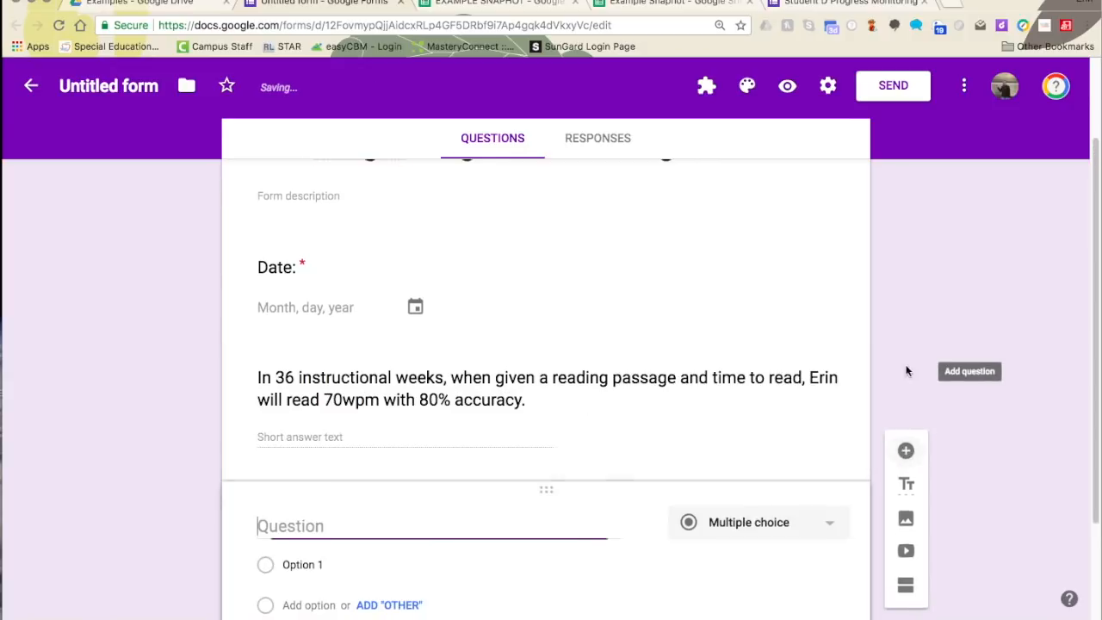
- Paste the comprehension goal from snapshot cell B3 as a short-answer question title
{"action": "left_click", "coordinate": [510, 6]}
{"action": "left_click", "coordinate": [204, 289]}
{"action": "right_click", "coordinate": [204, 288]}
{"action": "left_click", "coordinate": [247, 321]}
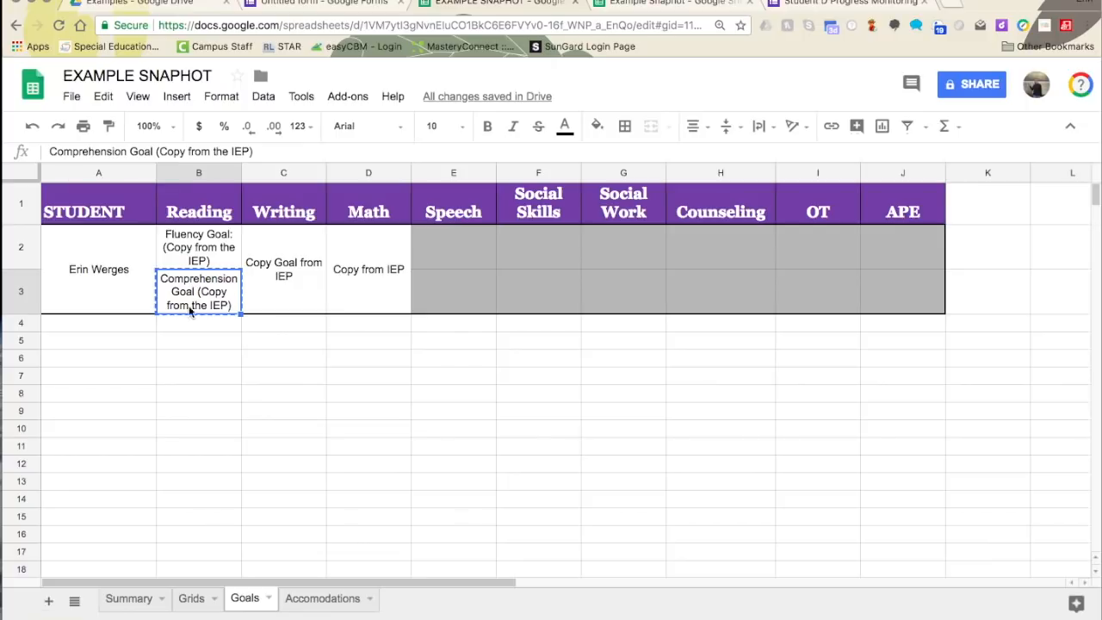
{"action": "left_click", "coordinate": [288, 5]}
{"action": "right_click", "coordinate": [316, 523]}
{"action": "left_click", "coordinate": [340, 510]}
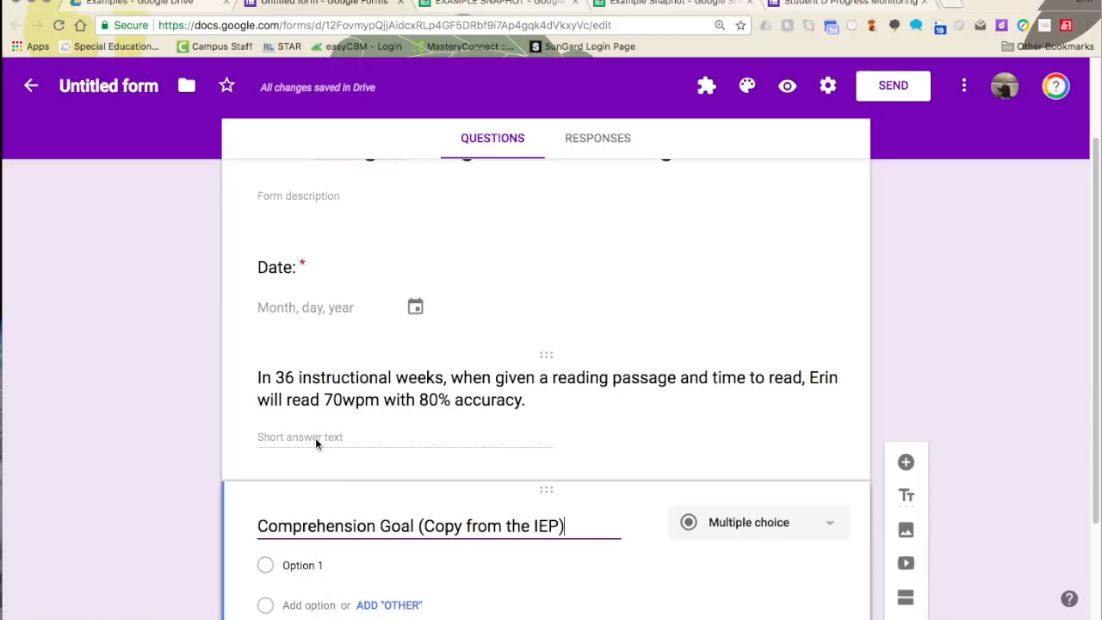
{"action": "left_click", "coordinate": [699, 400]}
{"action": "left_click", "coordinate": [722, 178]}
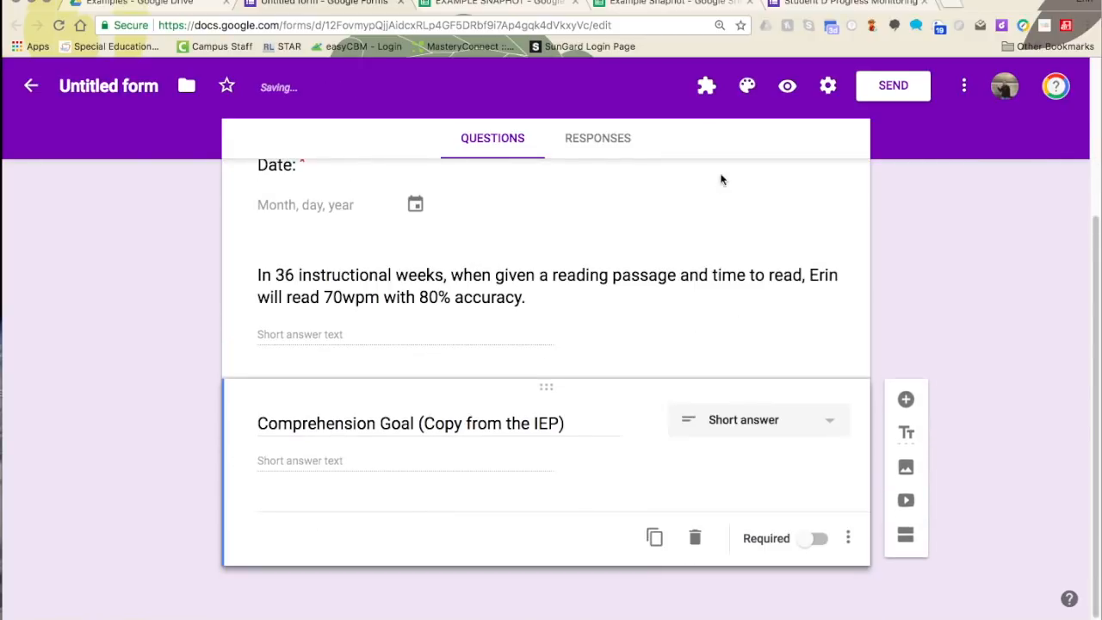
{"action": "scroll", "coordinate": [570, 456], "scroll_direction": "up", "scroll_amount": 5}
{"action": "scroll", "coordinate": [487, 416], "scroll_direction": "down", "scroll_amount": 3}
- Copy the writing goal placeholder from snapshot cell C2:C3 and add a new question
{"action": "left_click", "coordinate": [508, 3]}
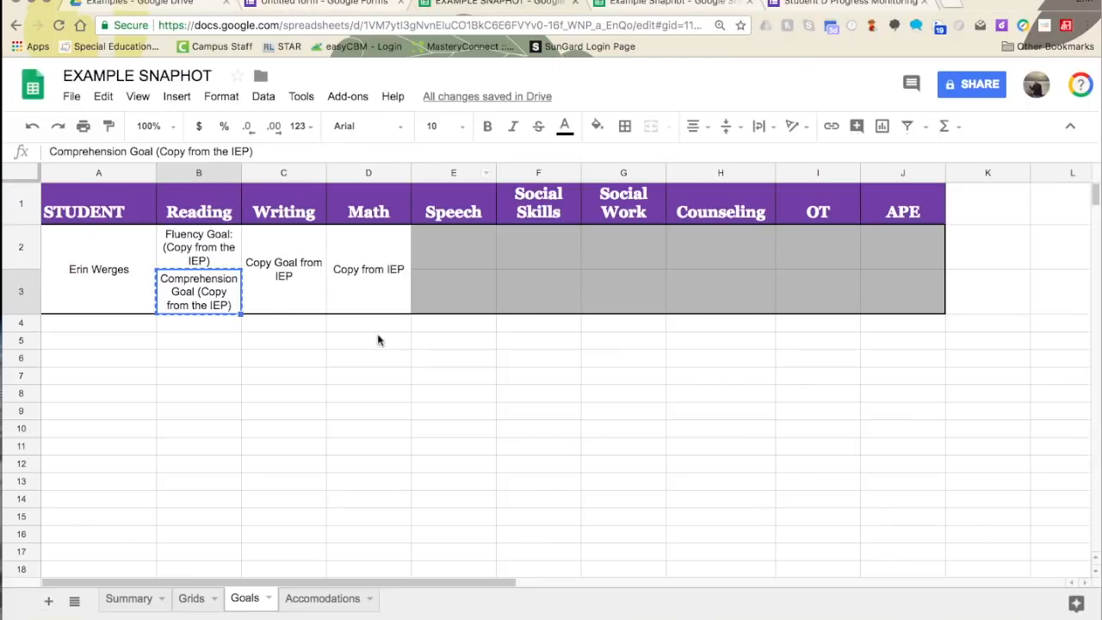
{"action": "left_click", "coordinate": [290, 275]}
{"action": "right_click", "coordinate": [291, 275]}
{"action": "left_click", "coordinate": [326, 314]}
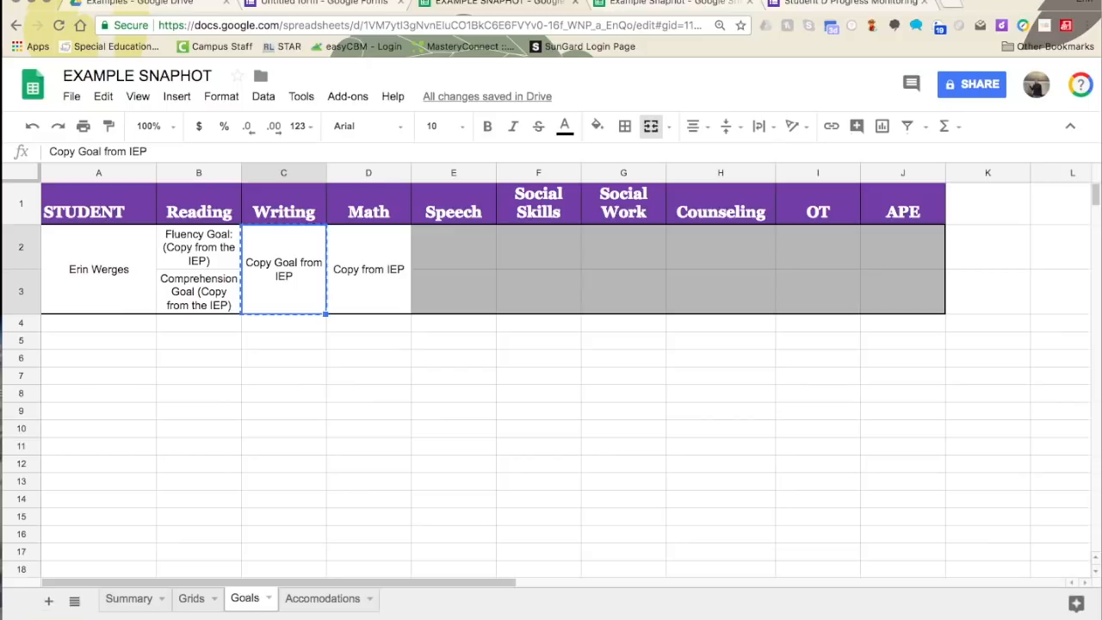
{"action": "left_click", "coordinate": [393, 14]}
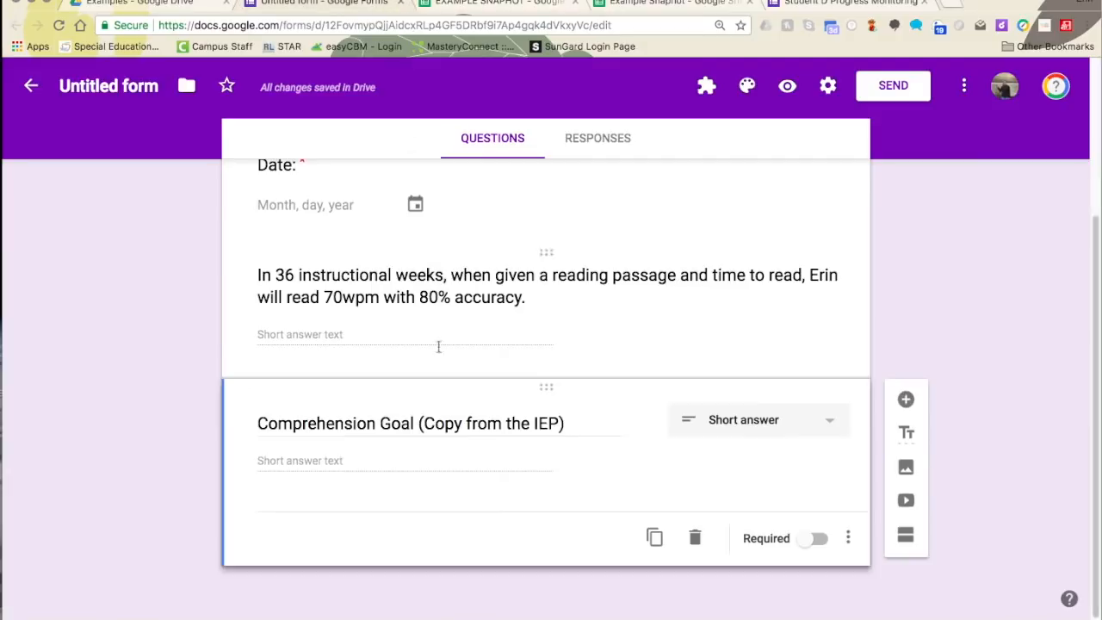
{"action": "left_click", "coordinate": [905, 398]}
- Make the new question short answer titled 'Writing Goal from IEP'
{"action": "left_click", "coordinate": [749, 387]}
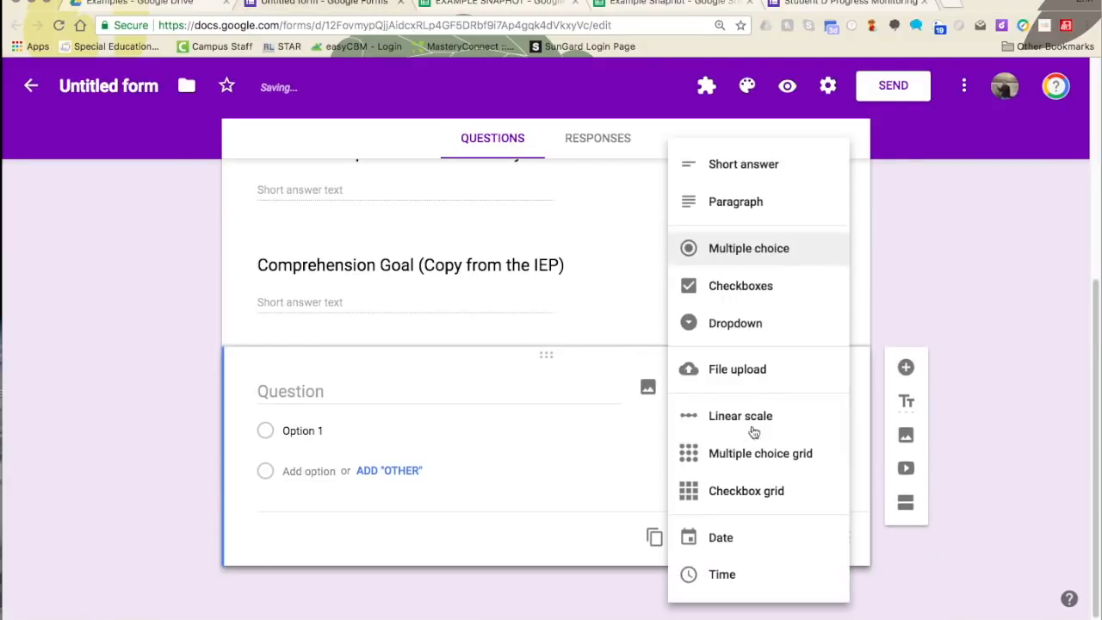
{"action": "left_click", "coordinate": [730, 164]}
{"action": "right_click", "coordinate": [349, 437]}
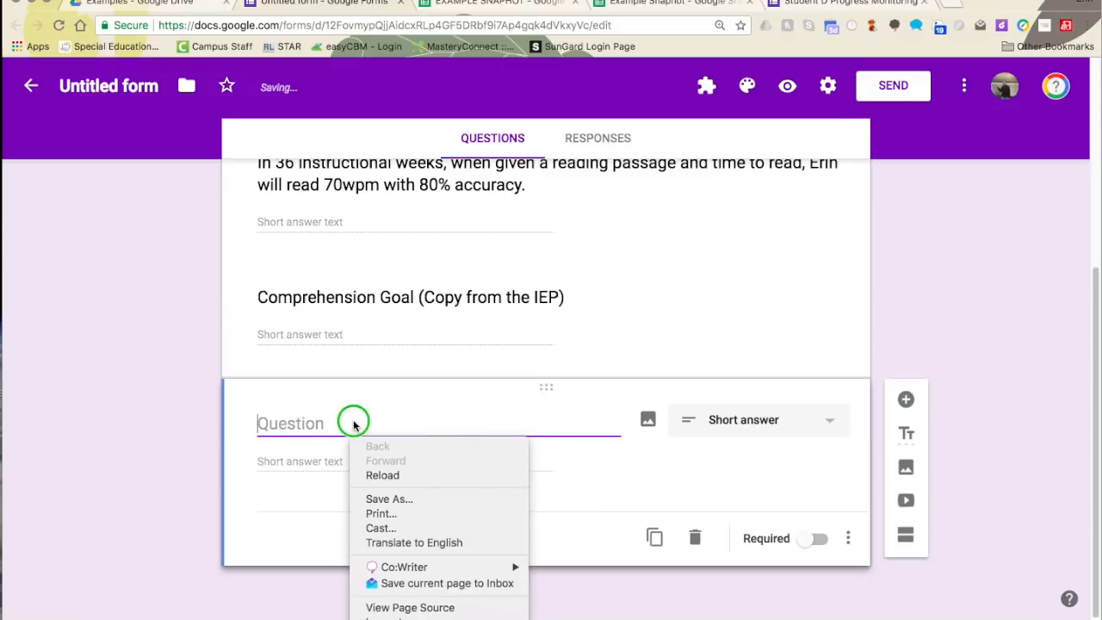
{"action": "right_click", "coordinate": [355, 433]}
{"action": "left_click", "coordinate": [383, 506]}
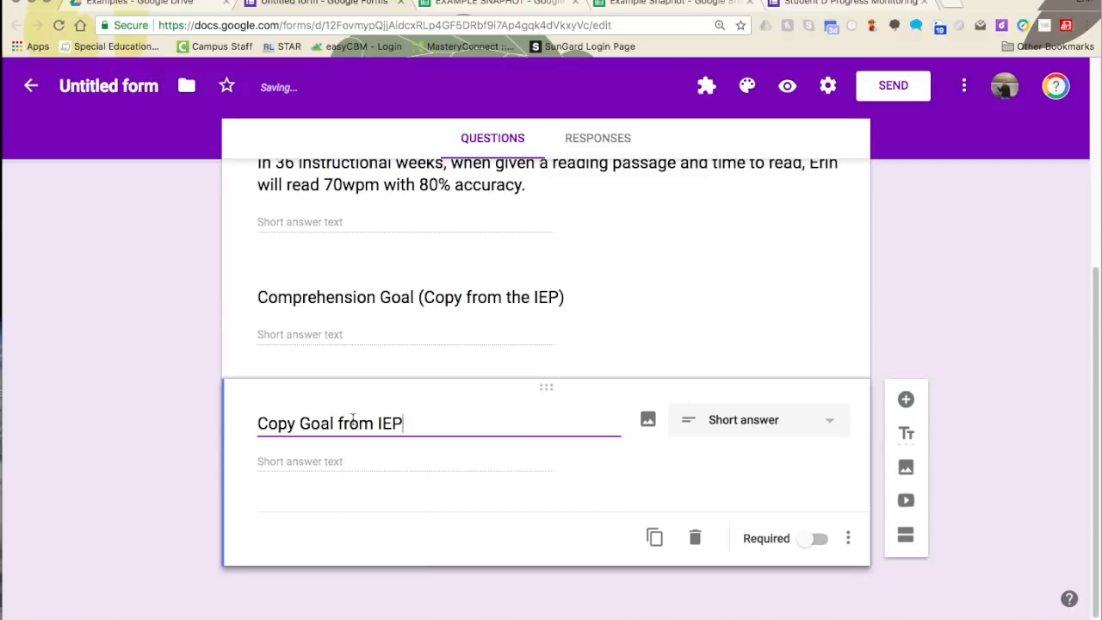
{"action": "left_click", "coordinate": [280, 422]}
{"action": "double_click", "coordinate": [278, 422]}
{"action": "type", "text": "Math"}
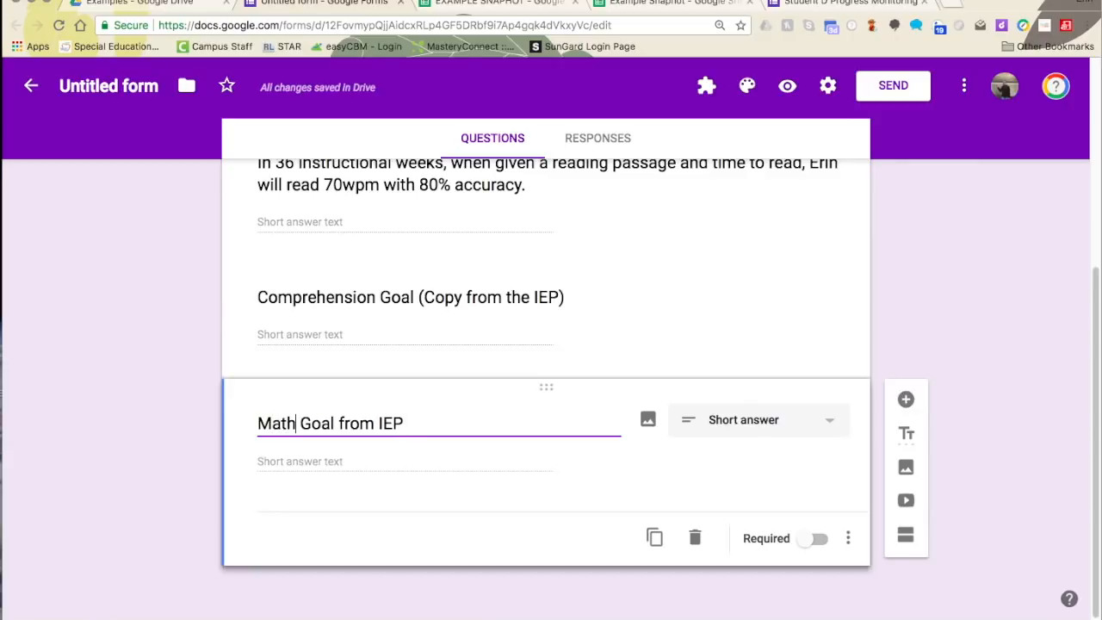
{"action": "key", "text": "BackSpace"}
{"action": "key", "text": "BackSpace"}
{"action": "key", "text": "BackSpace"}
{"action": "key", "text": "BackSpace"}
{"action": "type", "text": "Writing"}
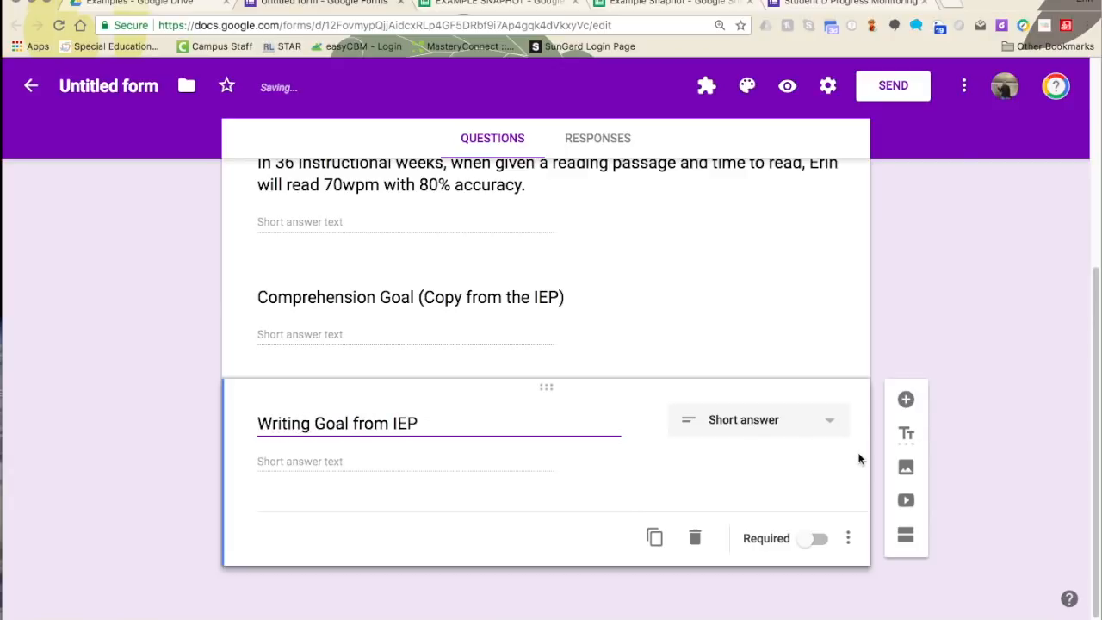
- Add a short-answer question titled 'Math Goal from IEP'
{"action": "left_click", "coordinate": [906, 399]}
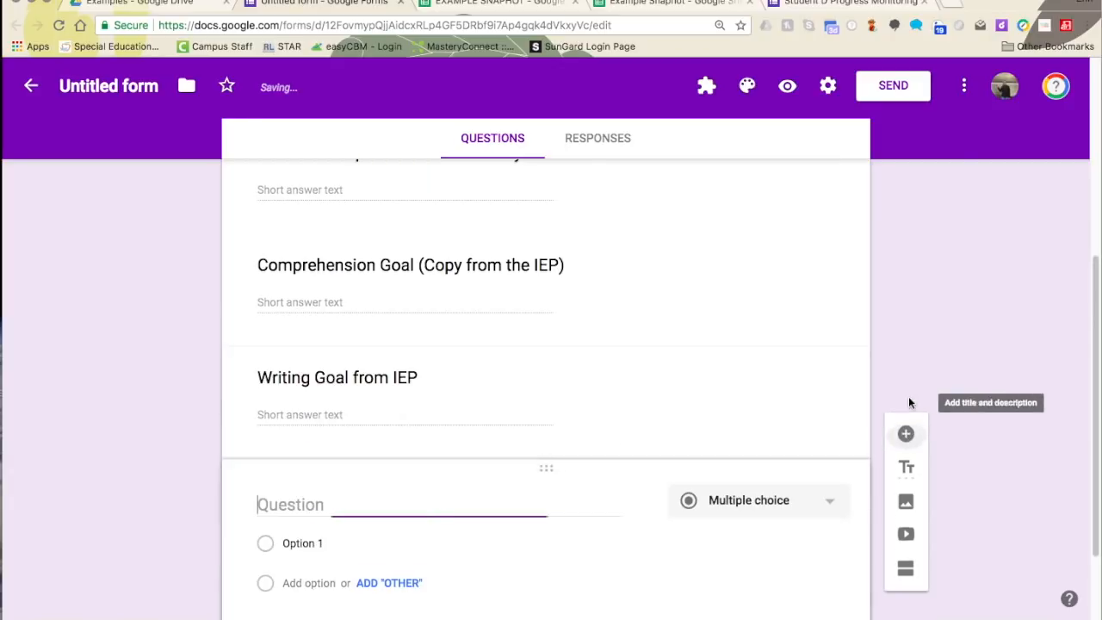
{"action": "left_click", "coordinate": [817, 501]}
{"action": "left_click", "coordinate": [799, 167]}
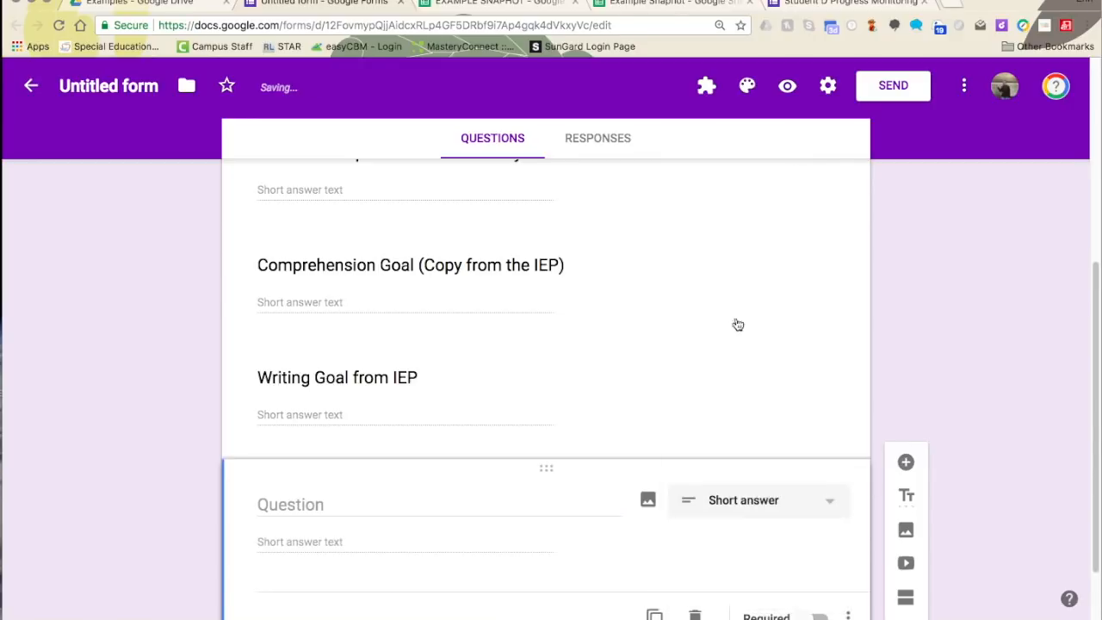
{"action": "left_click", "coordinate": [540, 498]}
{"action": "type", "text": "Math "}
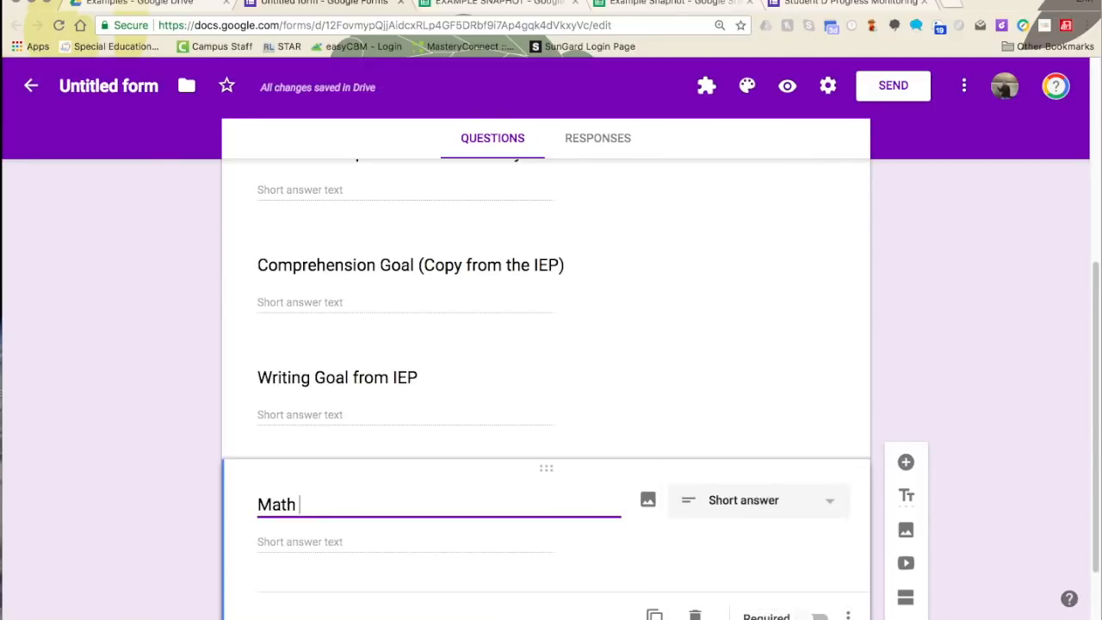
{"action": "type", "text": "Goal"}
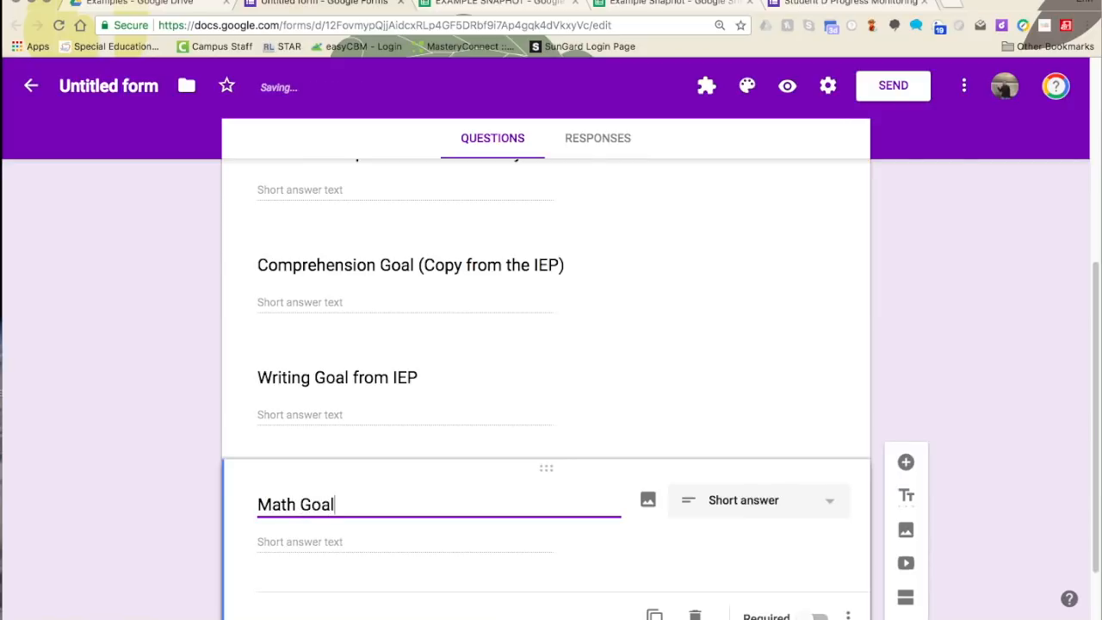
{"action": "type", "text": " from IEP"}
{"action": "scroll", "coordinate": [611, 450], "scroll_direction": "down", "scroll_amount": 2}
{"action": "scroll", "coordinate": [585, 397], "scroll_direction": "up", "scroll_amount": 1}
{"action": "scroll", "coordinate": [586, 396], "scroll_direction": "up", "scroll_amount": 4}
{"action": "scroll", "coordinate": [474, 477], "scroll_direction": "down", "scroll_amount": 3}
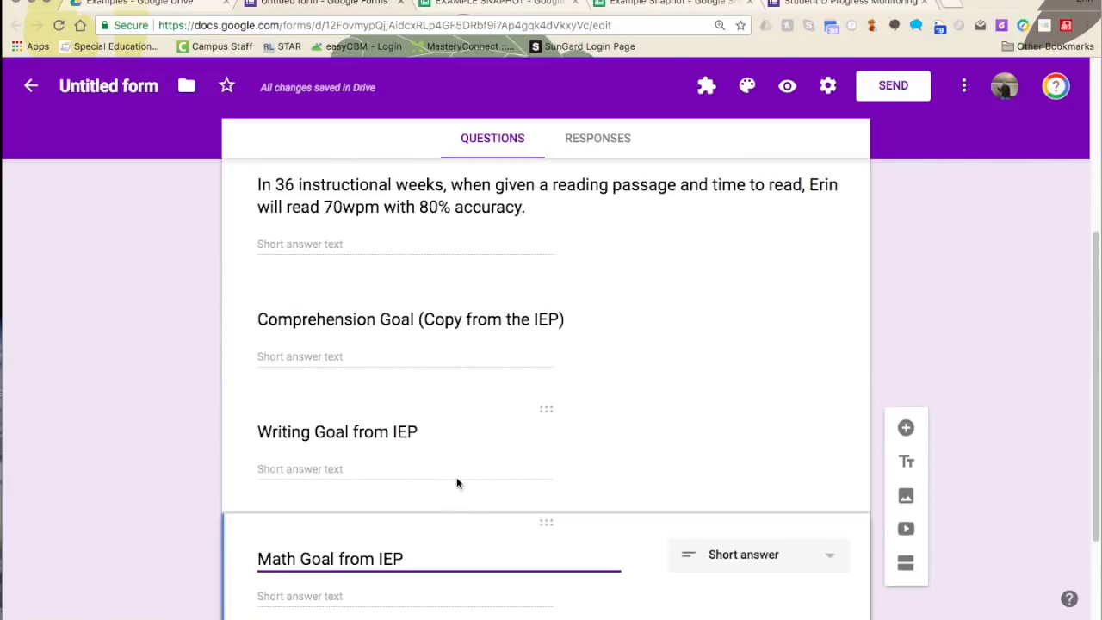
{"action": "scroll", "coordinate": [362, 592], "scroll_direction": "down", "scroll_amount": 1}
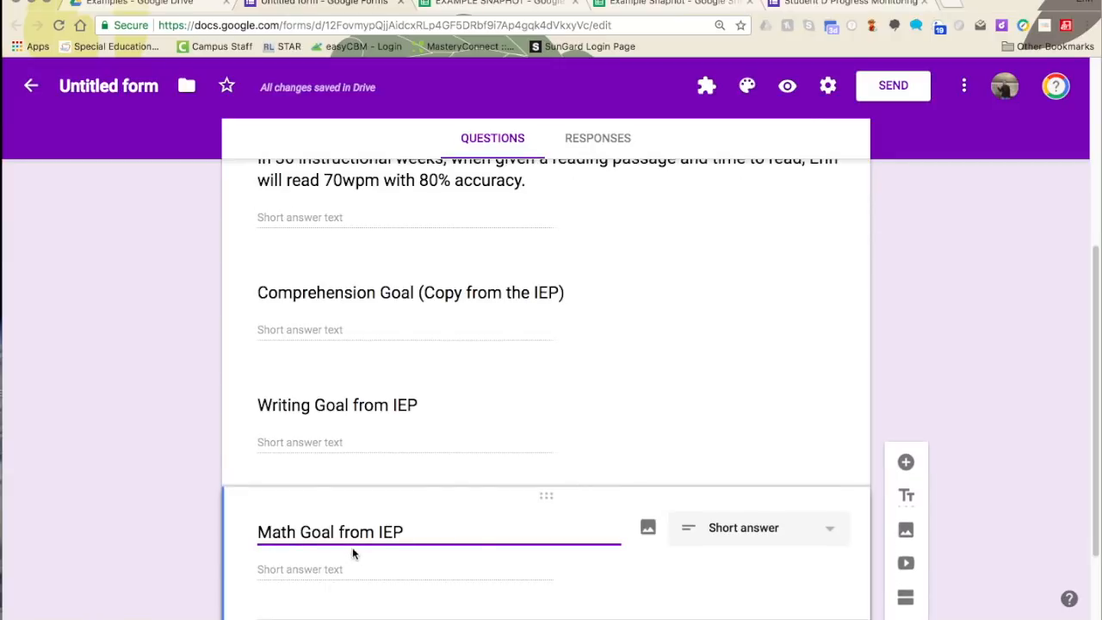
{"action": "scroll", "coordinate": [860, 469], "scroll_direction": "down", "scroll_amount": 3}
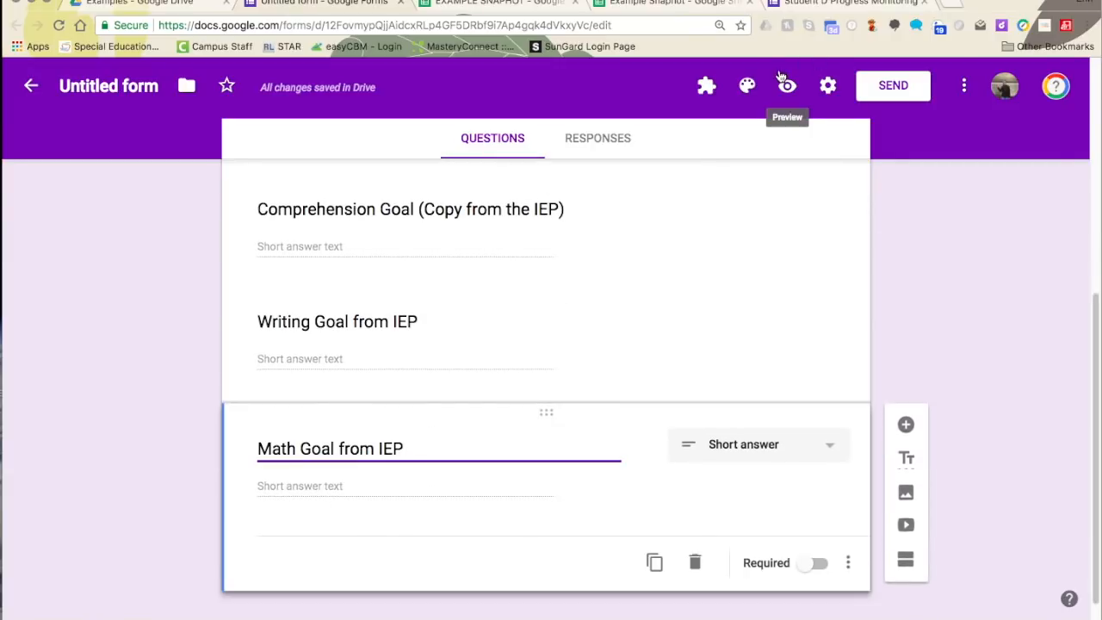
{"action": "scroll", "coordinate": [781, 78], "scroll_direction": "up", "scroll_amount": 8}
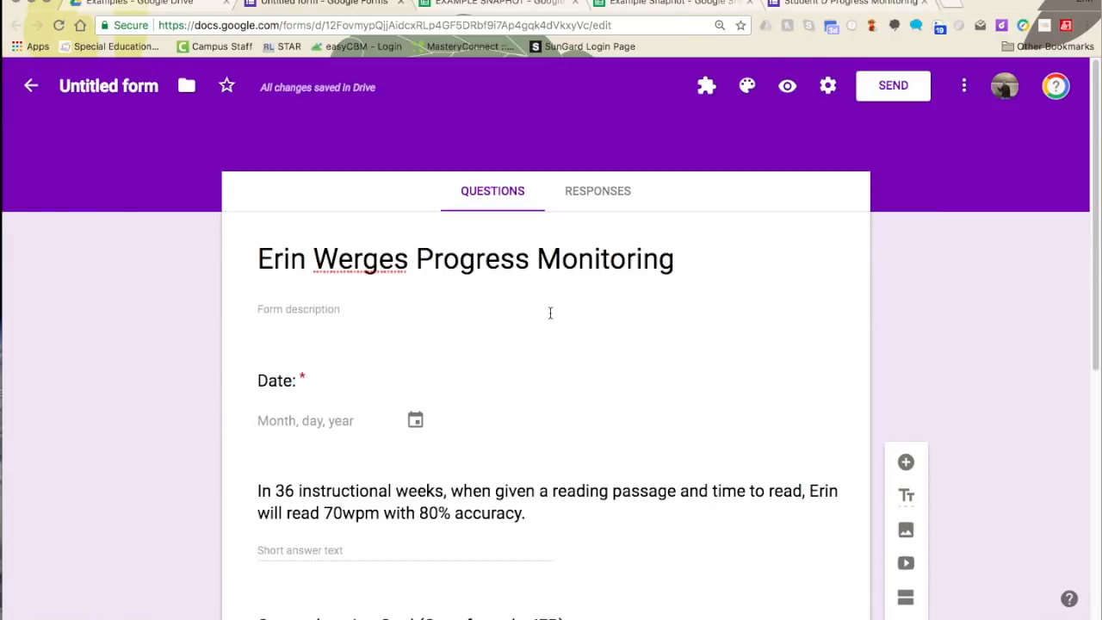
{"action": "left_click", "coordinate": [746, 89]}
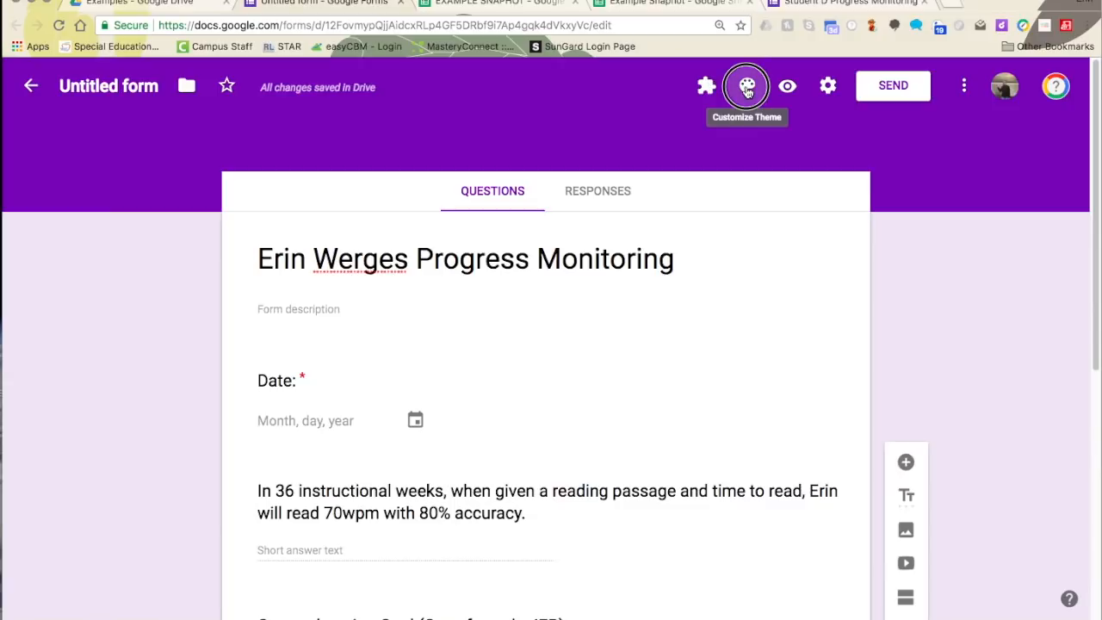
- Use the colourful yarn photo as the form's header image, then check the Responses tab
{"action": "left_click", "coordinate": [974, 166]}
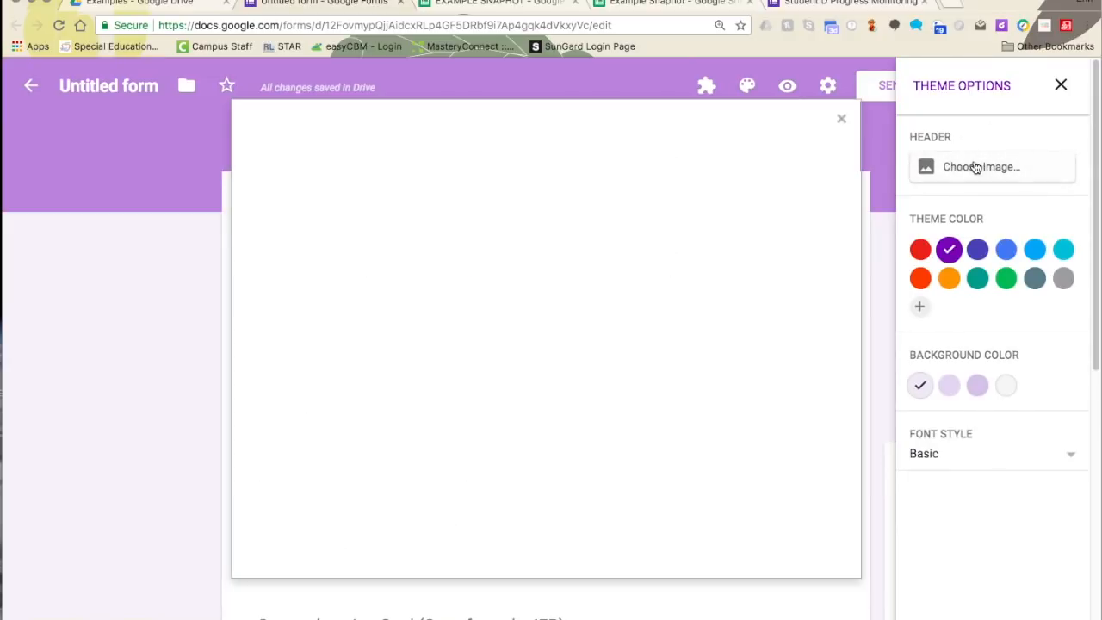
{"action": "scroll", "coordinate": [544, 408], "scroll_direction": "down", "scroll_amount": 2}
{"action": "left_click", "coordinate": [542, 454]}
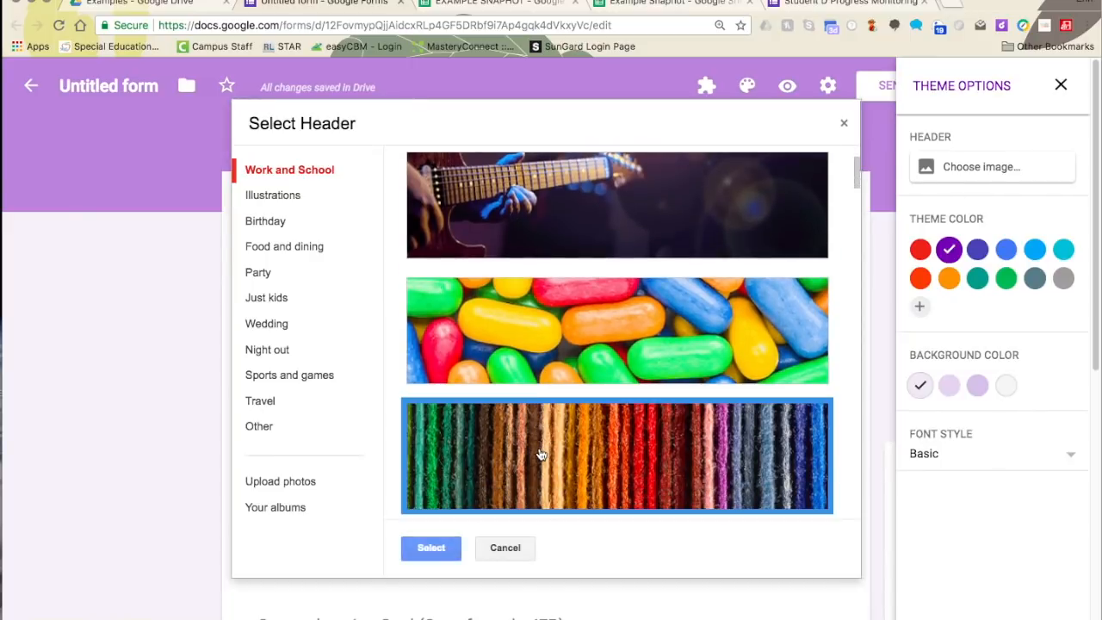
{"action": "left_click", "coordinate": [430, 548]}
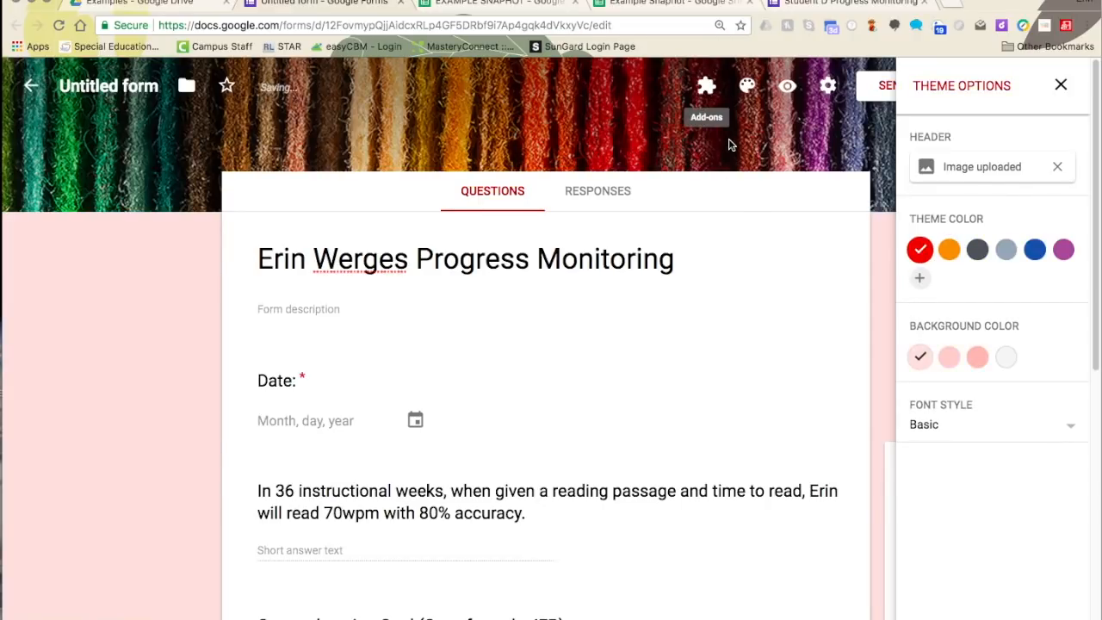
{"action": "left_click", "coordinate": [1060, 84]}
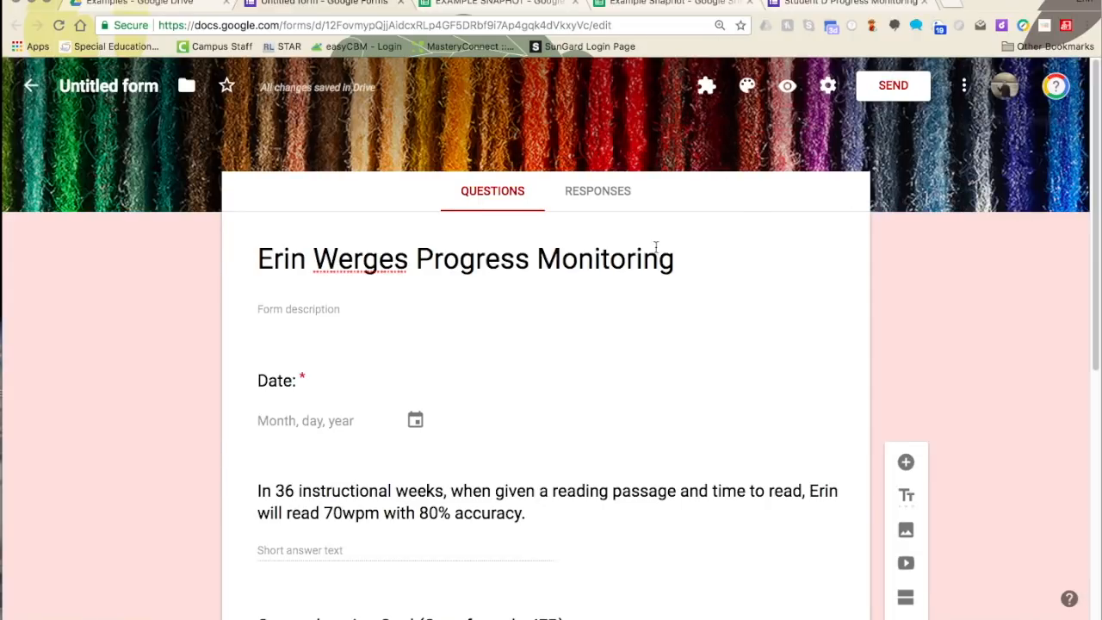
{"action": "scroll", "coordinate": [594, 258], "scroll_direction": "down", "scroll_amount": 5}
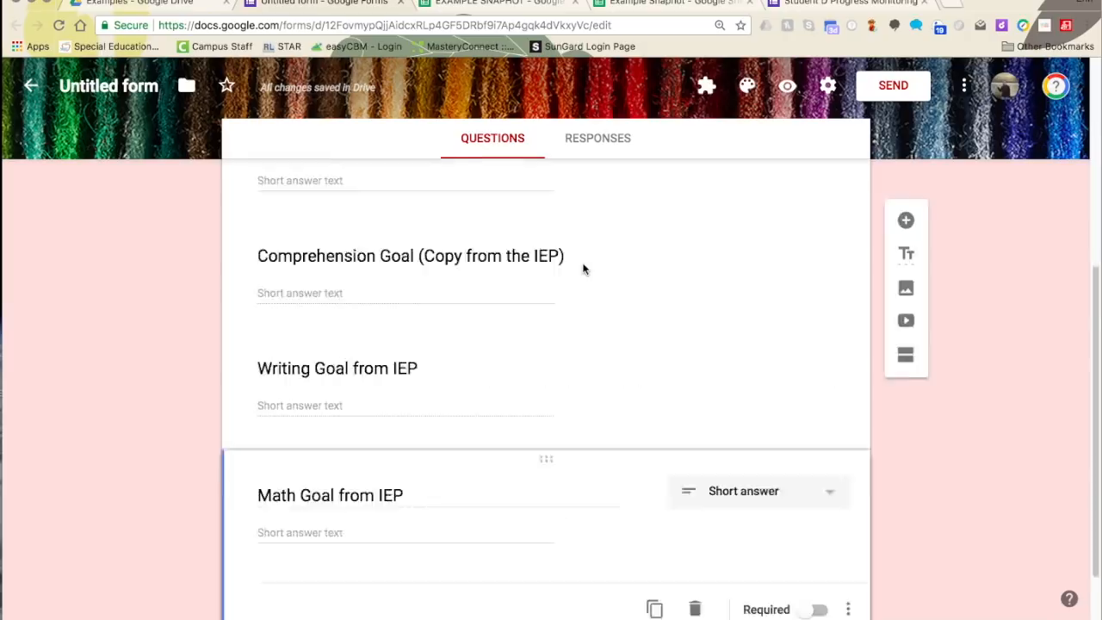
{"action": "scroll", "coordinate": [583, 258], "scroll_direction": "up", "scroll_amount": 5}
{"action": "left_click", "coordinate": [587, 196]}
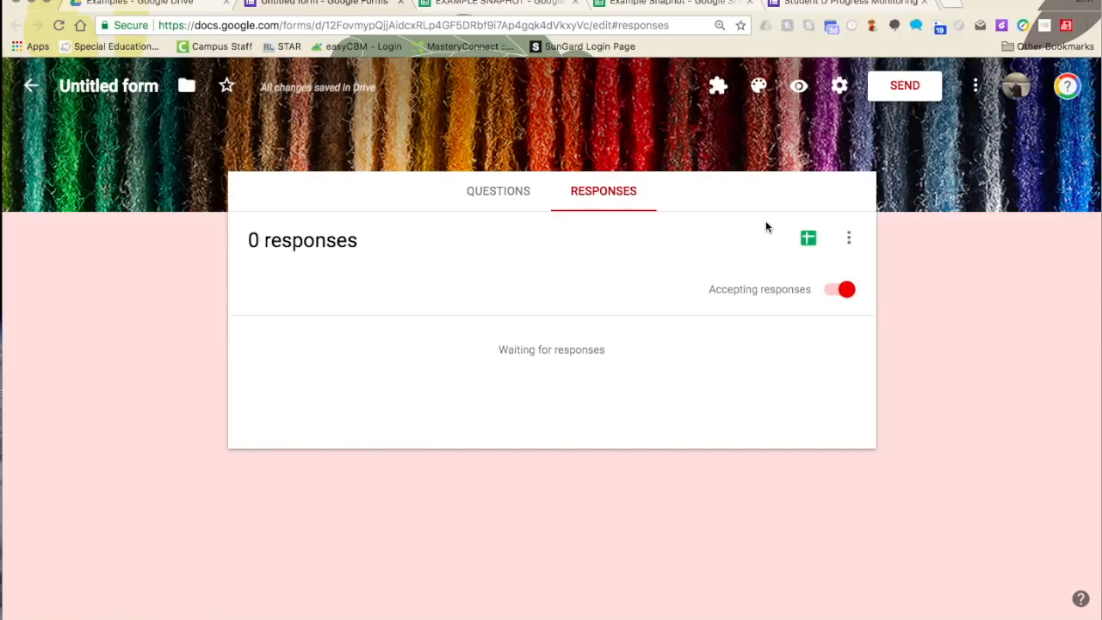
{"action": "left_click", "coordinate": [807, 239]}
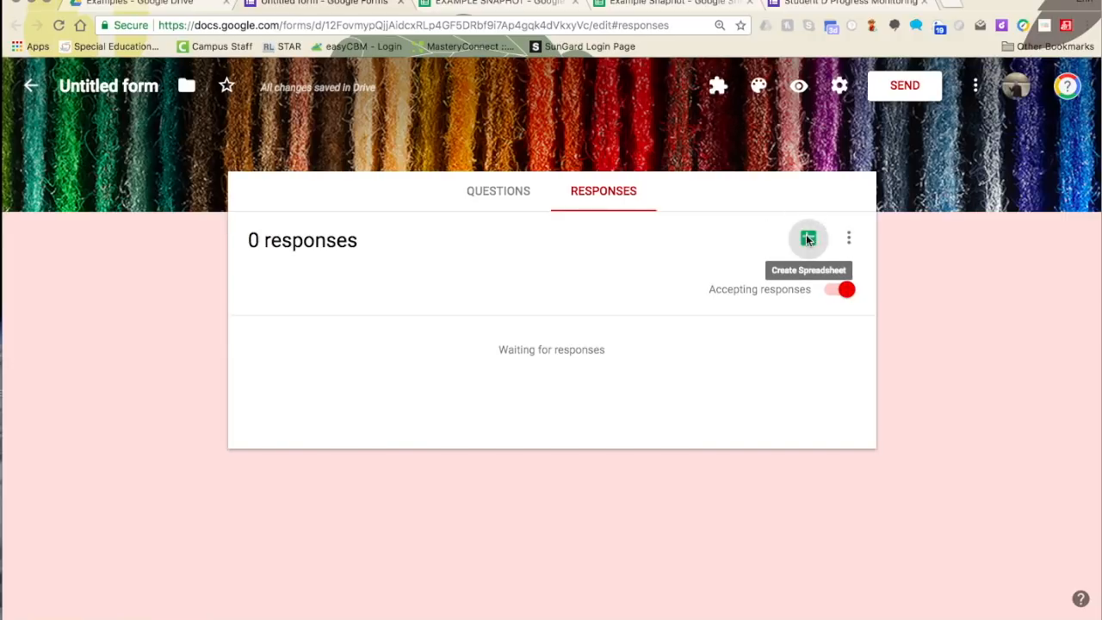
{"action": "left_click", "coordinate": [680, 290]}
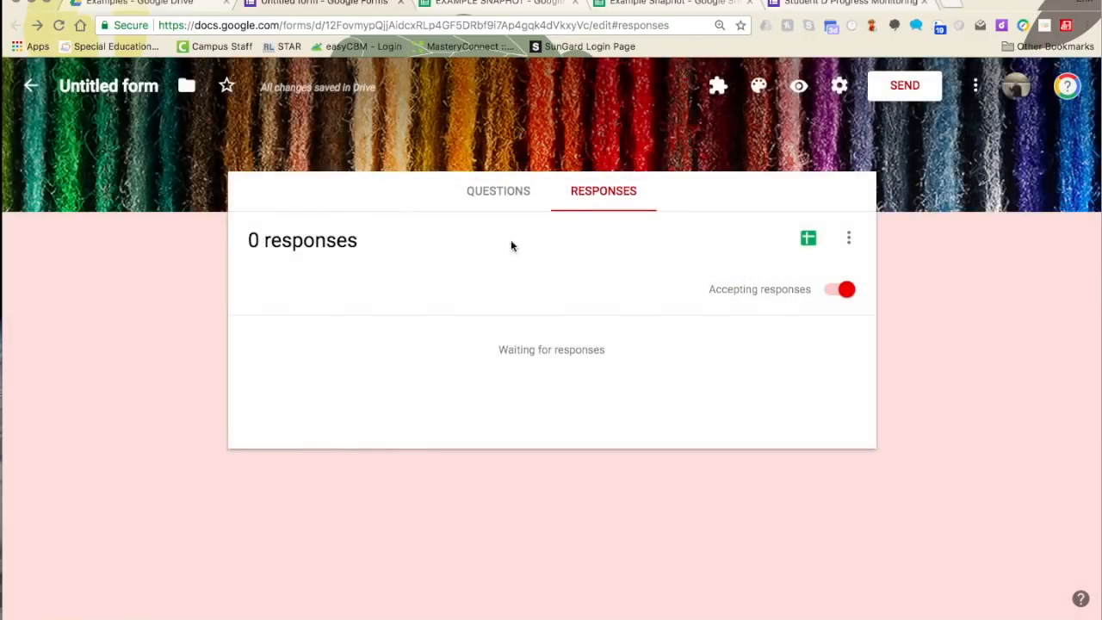
{"action": "left_click", "coordinate": [138, 87]}
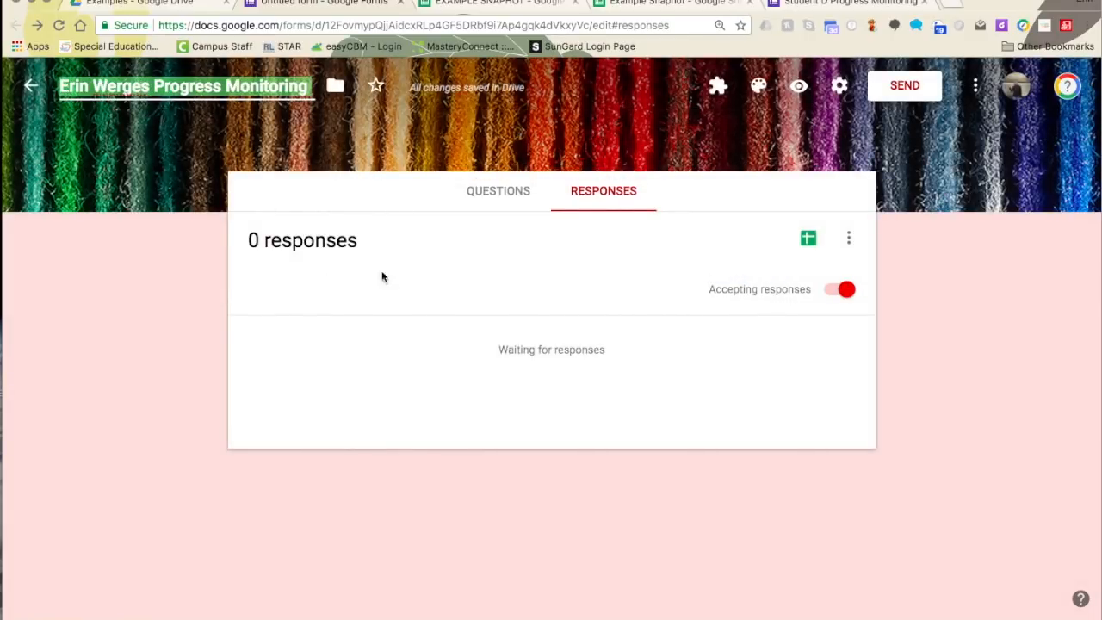
{"action": "left_click", "coordinate": [474, 191]}
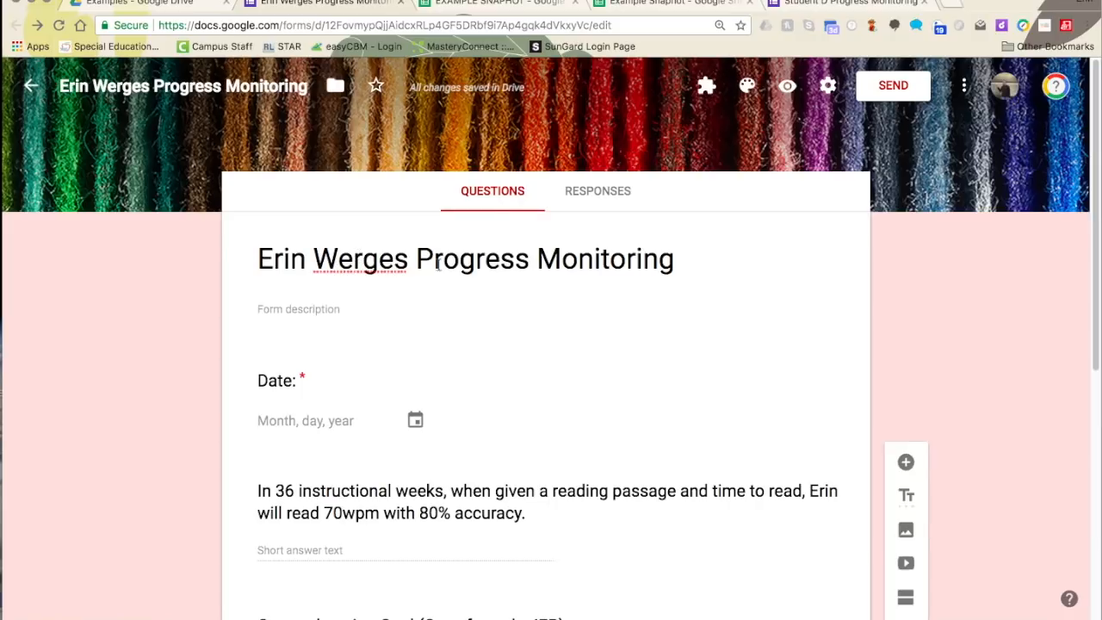
{"action": "left_click", "coordinate": [606, 207]}
{"action": "left_click", "coordinate": [809, 238]}
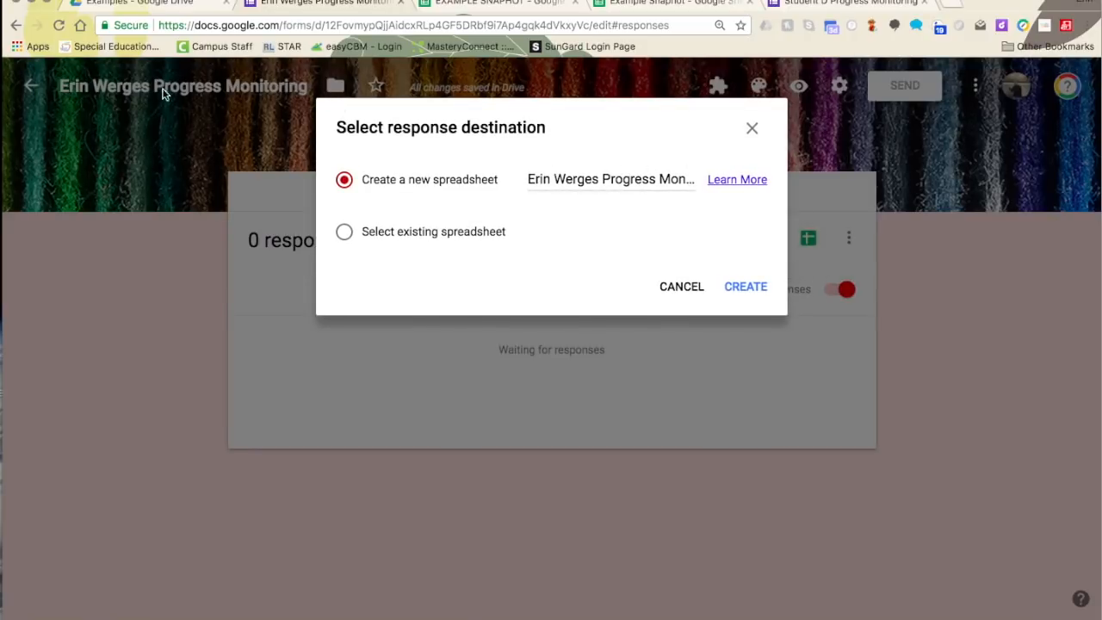
{"action": "left_click", "coordinate": [730, 286]}
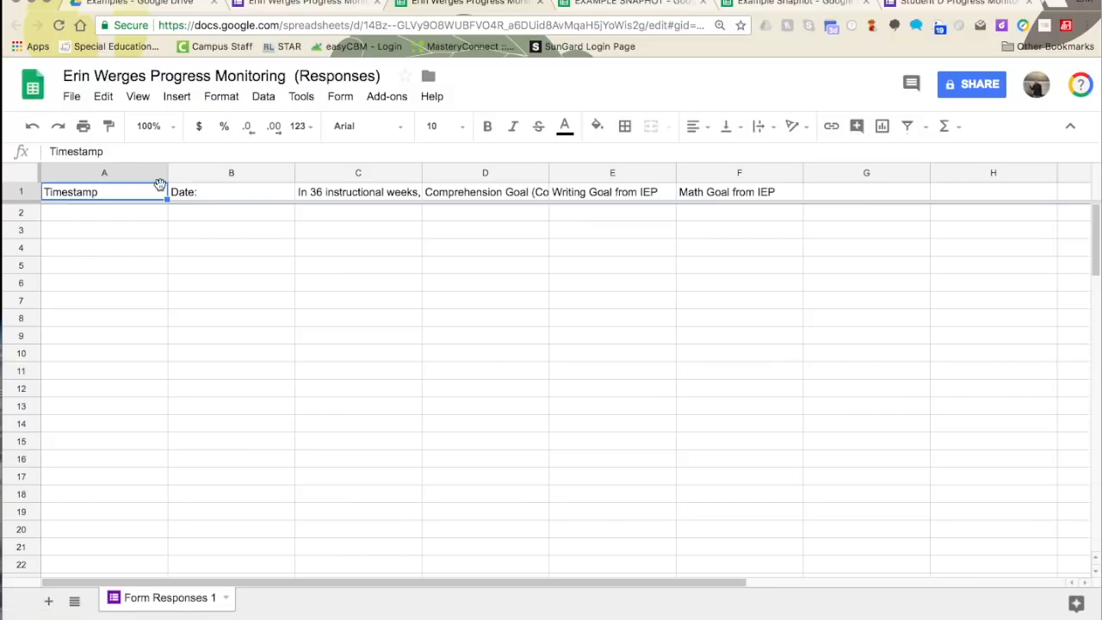
- Hide the Timestamp column in column A
{"action": "left_click", "coordinate": [242, 191]}
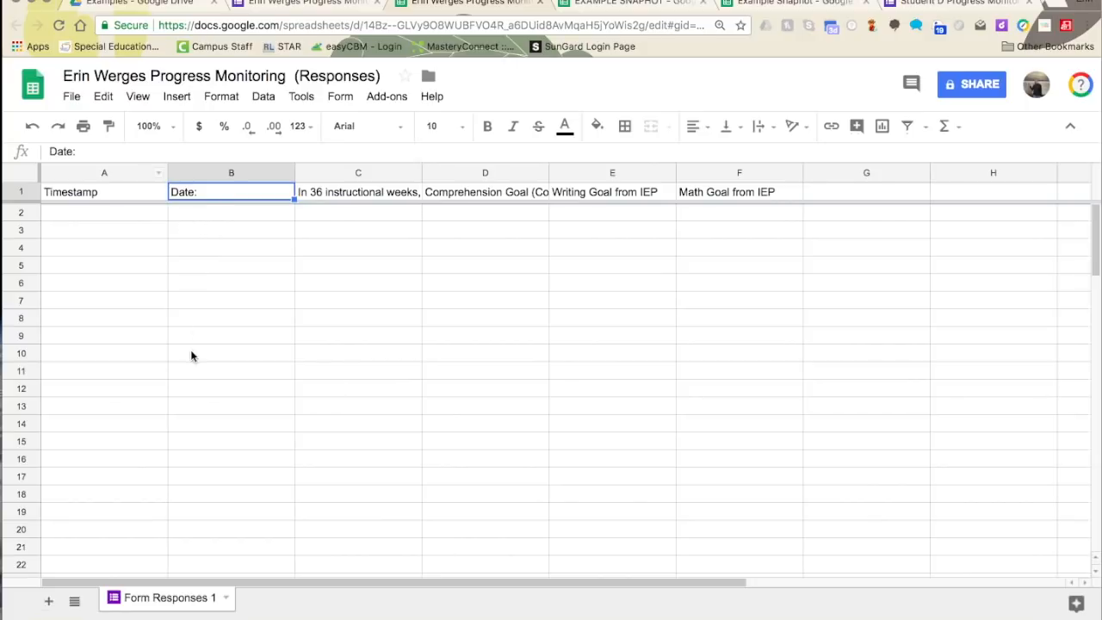
{"action": "left_click", "coordinate": [159, 174]}
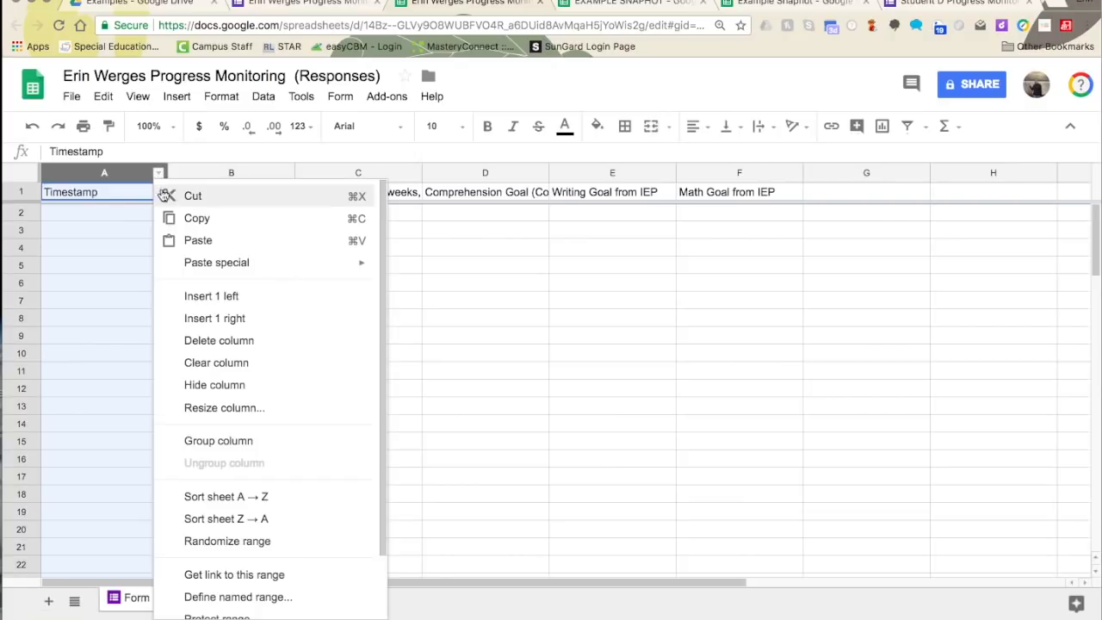
{"action": "left_click", "coordinate": [192, 386]}
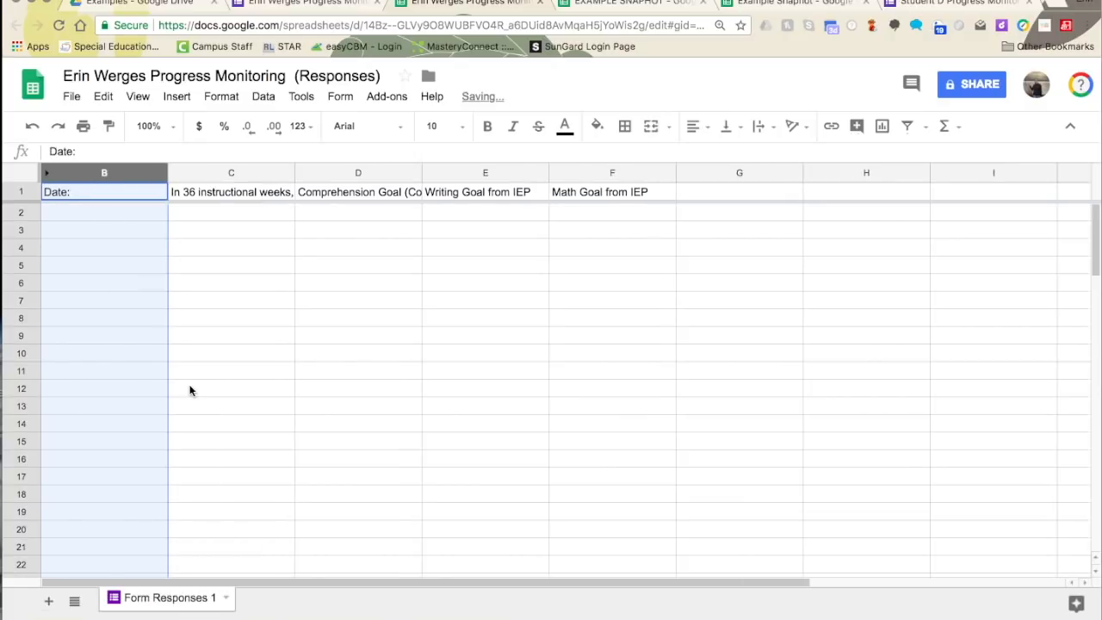
- Centre, wrap and middle-align the header cells B1 through F1
{"action": "left_click", "coordinate": [187, 197]}
{"action": "left_click_drag", "start_coordinate": [147, 197], "coordinate": [571, 197]}
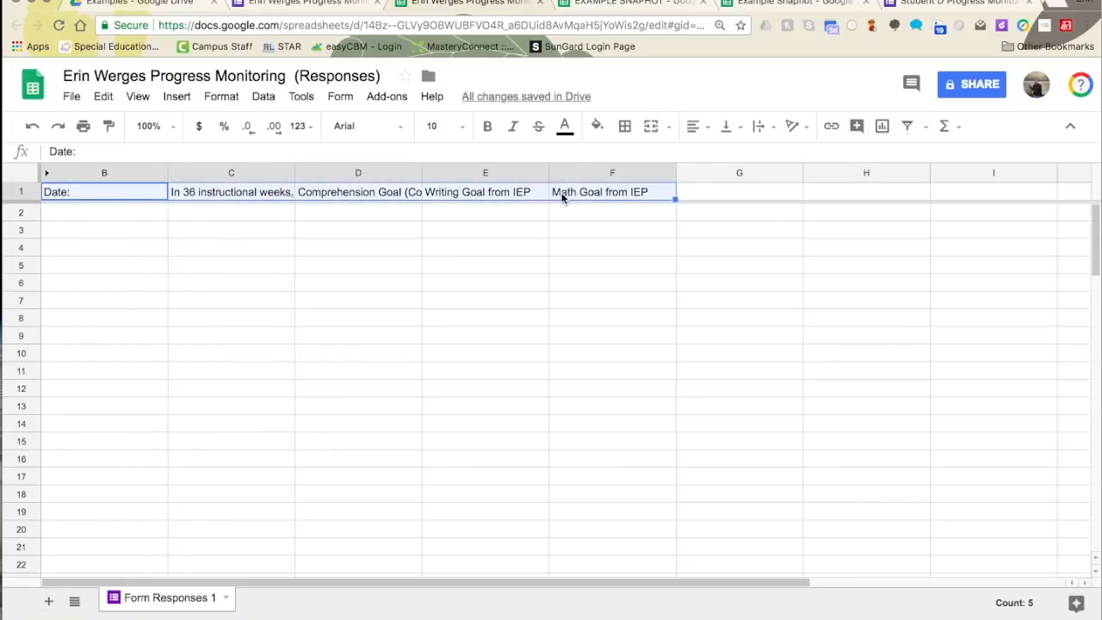
{"action": "left_click", "coordinate": [693, 126]}
{"action": "left_click", "coordinate": [723, 155]}
{"action": "left_click", "coordinate": [770, 126]}
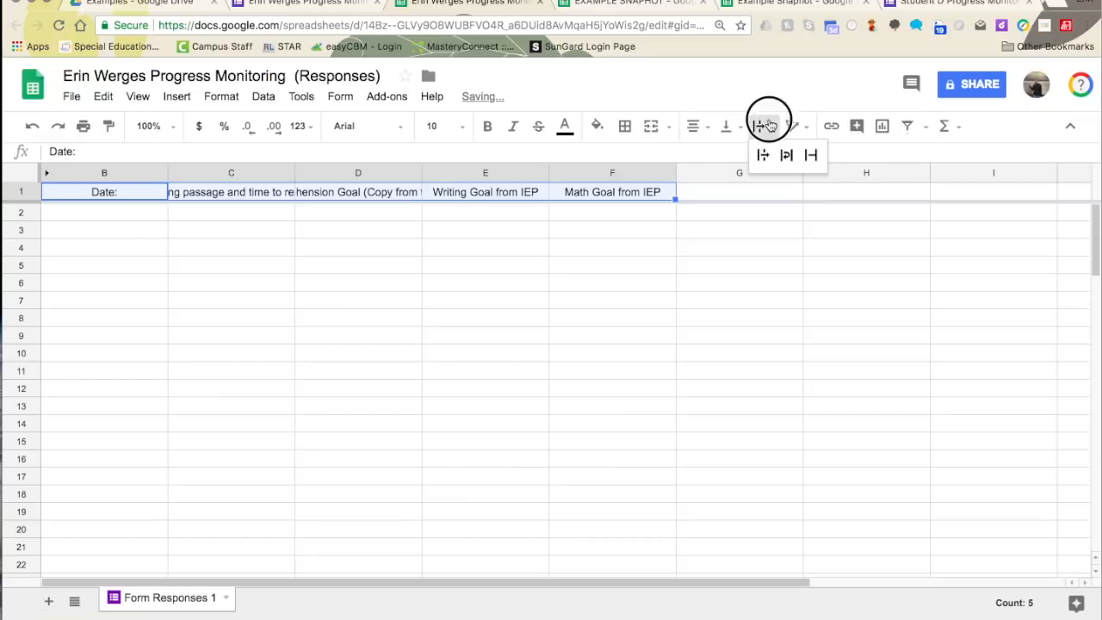
{"action": "left_click", "coordinate": [786, 168]}
{"action": "left_click", "coordinate": [726, 126]}
{"action": "left_click", "coordinate": [757, 154]}
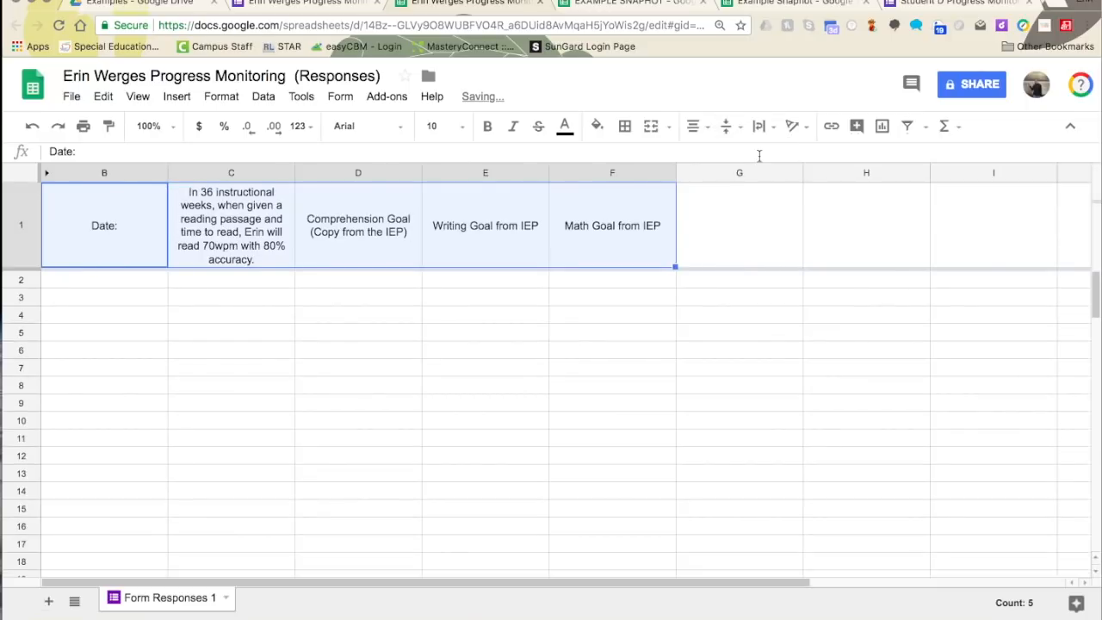
{"action": "left_click", "coordinate": [570, 301]}
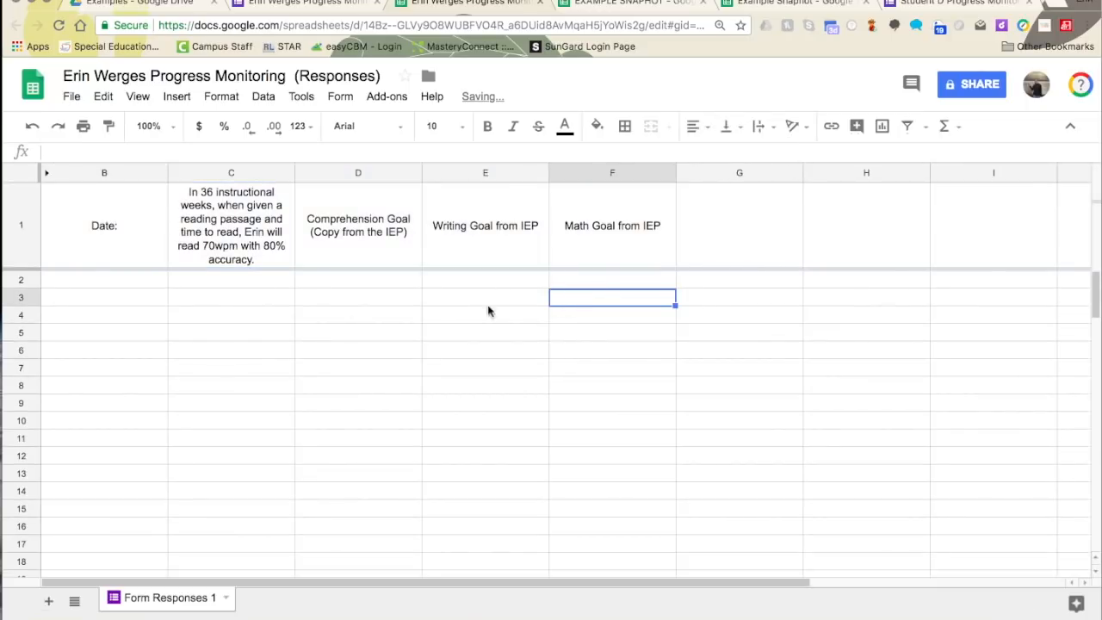
{"action": "left_click_drag", "start_coordinate": [722, 173], "coordinate": [1097, 199]}
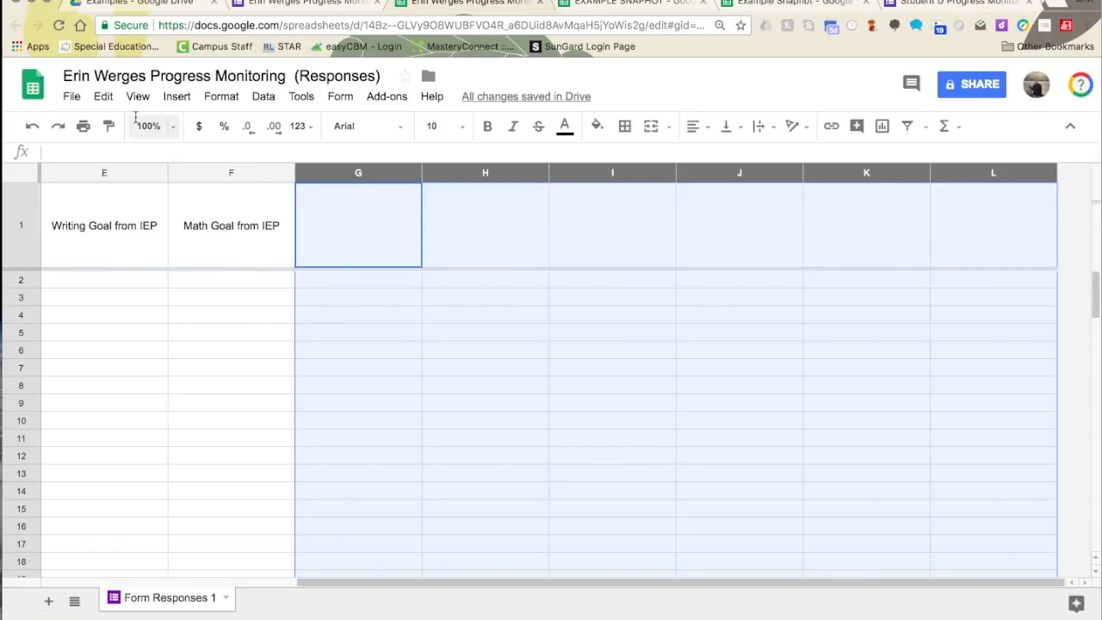
- Delete the empty columns G through L
{"action": "left_click", "coordinate": [104, 96]}
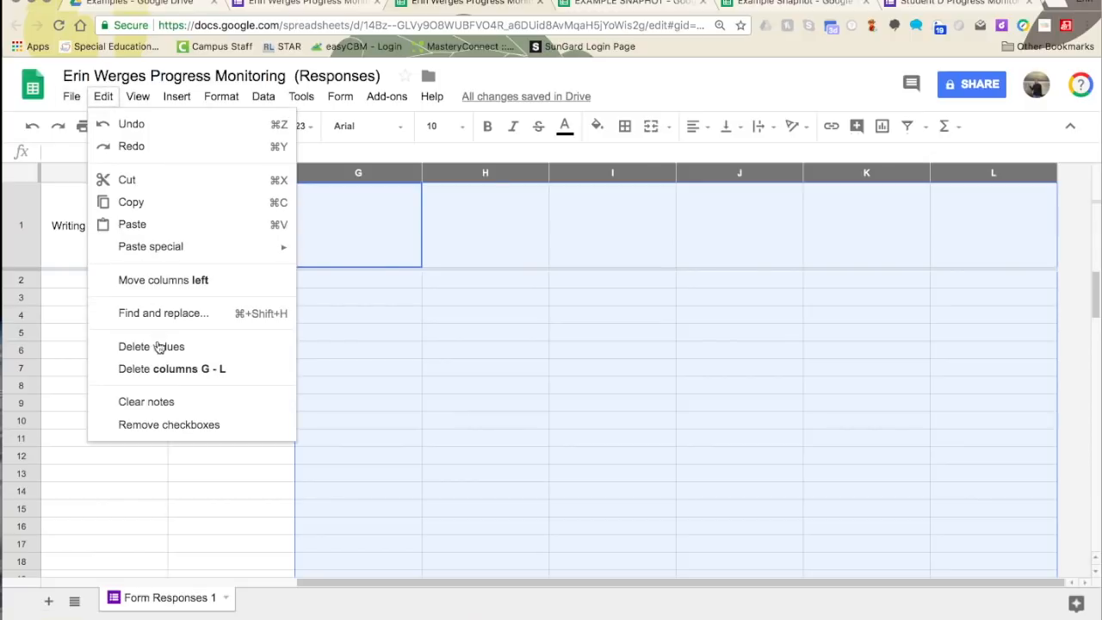
{"action": "left_click", "coordinate": [159, 372]}
{"action": "left_click", "coordinate": [111, 351]}
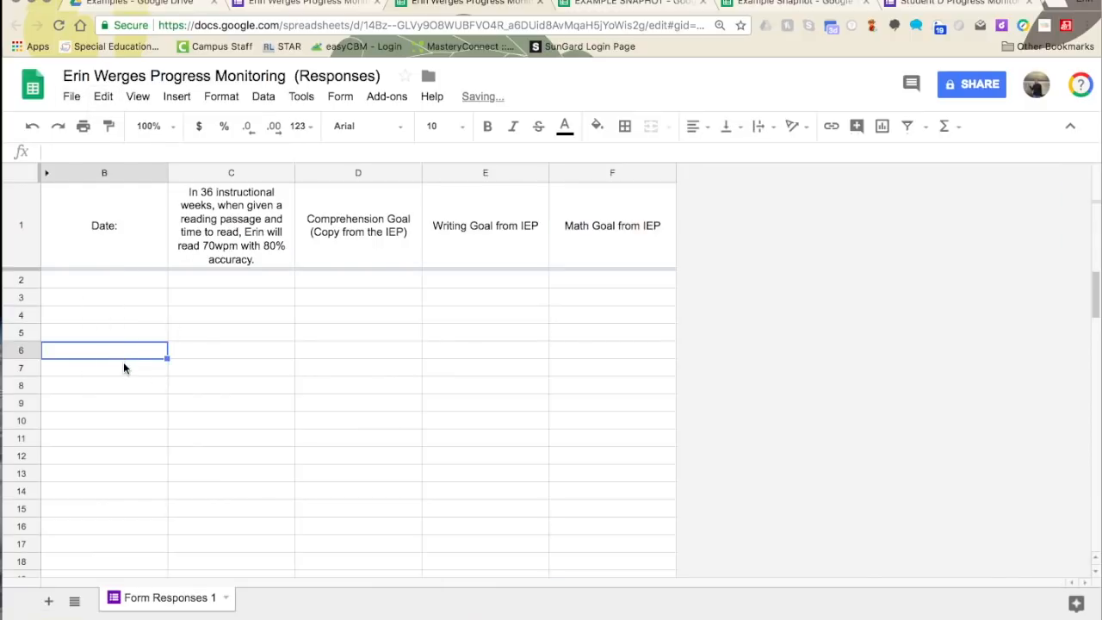
- Delete the empty rows 51 through 101 so the sheet ends at row 50
{"action": "scroll", "coordinate": [112, 379], "scroll_direction": "down", "scroll_amount": 5}
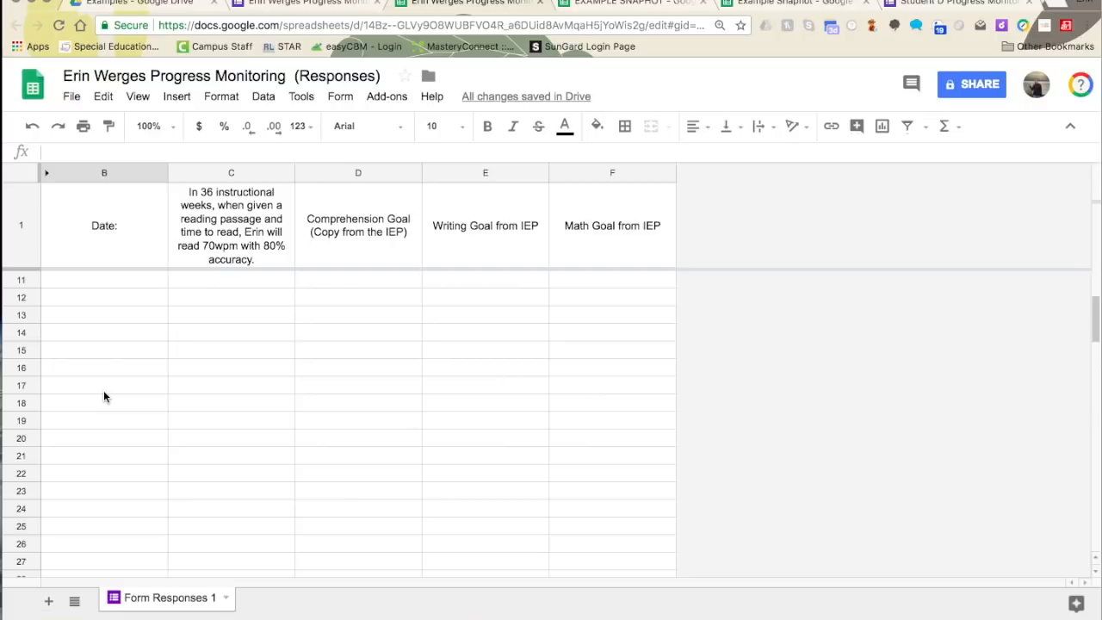
{"action": "scroll", "coordinate": [102, 393], "scroll_direction": "down", "scroll_amount": 10}
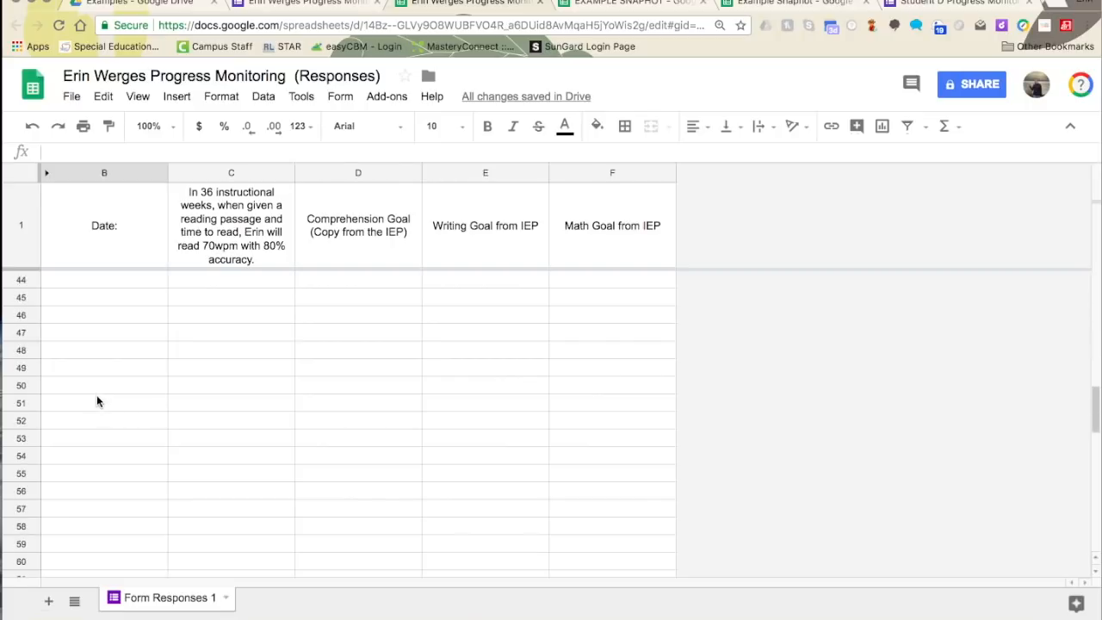
{"action": "left_click", "coordinate": [31, 402]}
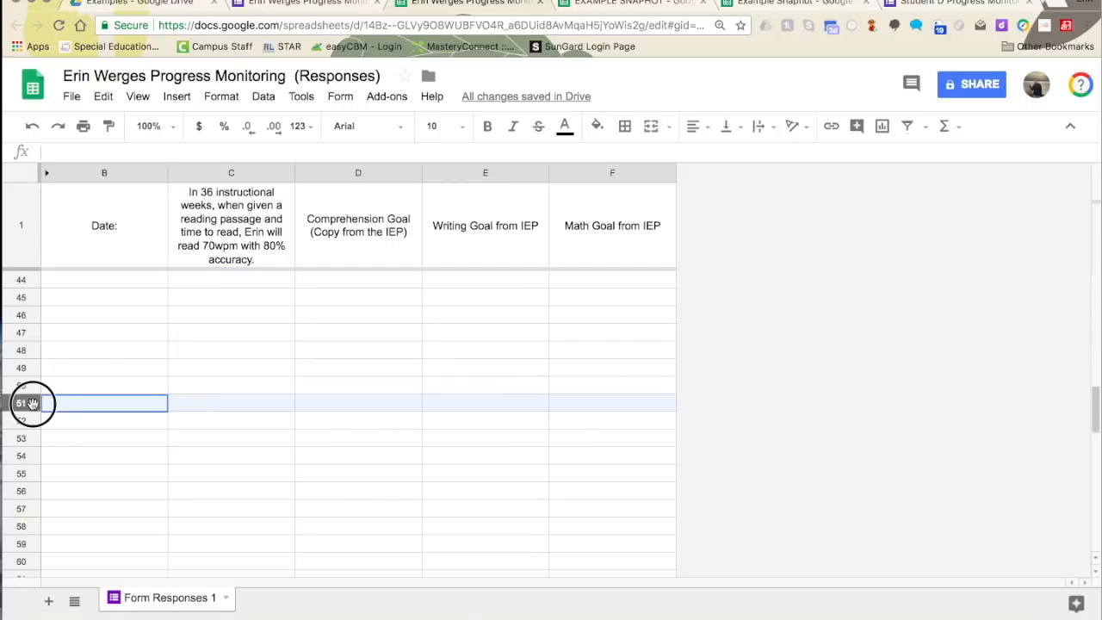
{"action": "left_click_drag", "start_coordinate": [31, 402], "coordinate": [21, 571]}
{"action": "left_click", "coordinate": [103, 96]}
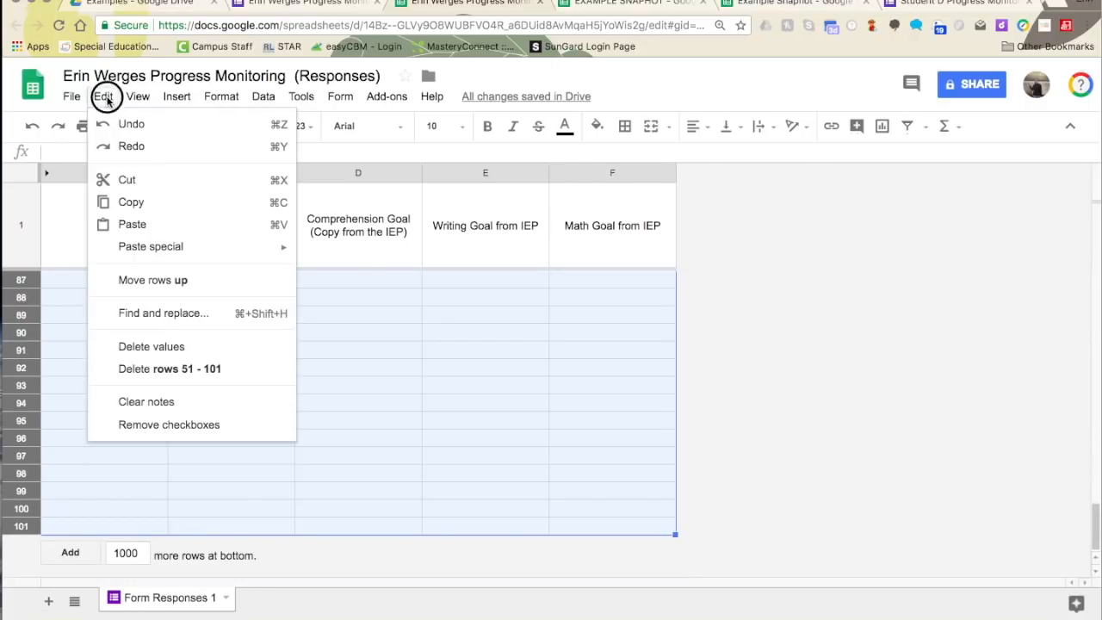
{"action": "left_click", "coordinate": [138, 377]}
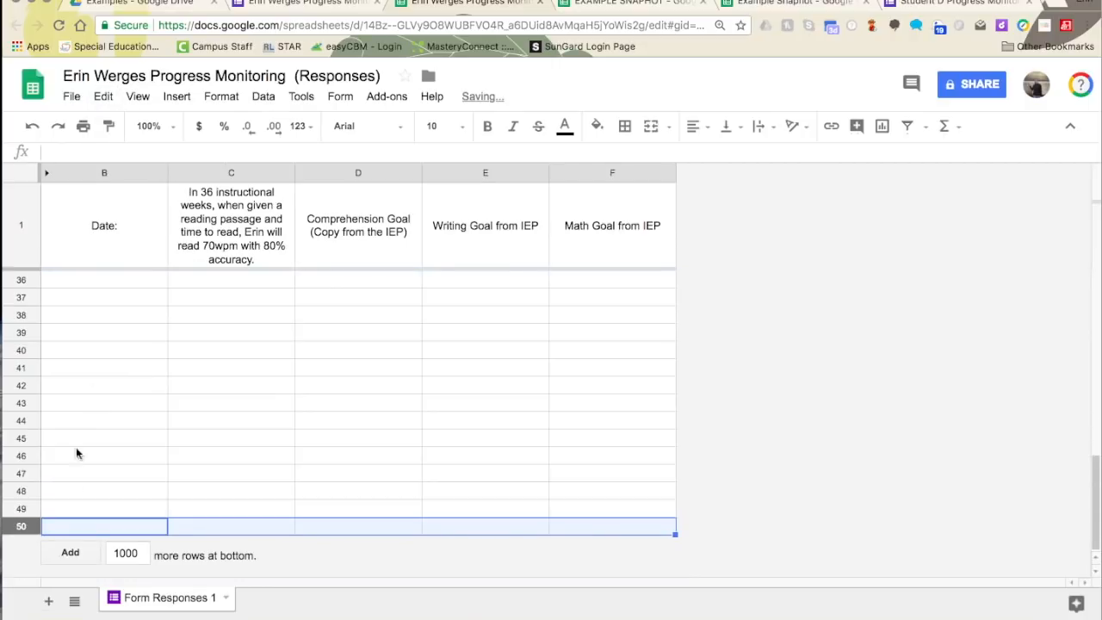
{"action": "scroll", "coordinate": [87, 379], "scroll_direction": "up", "scroll_amount": 10}
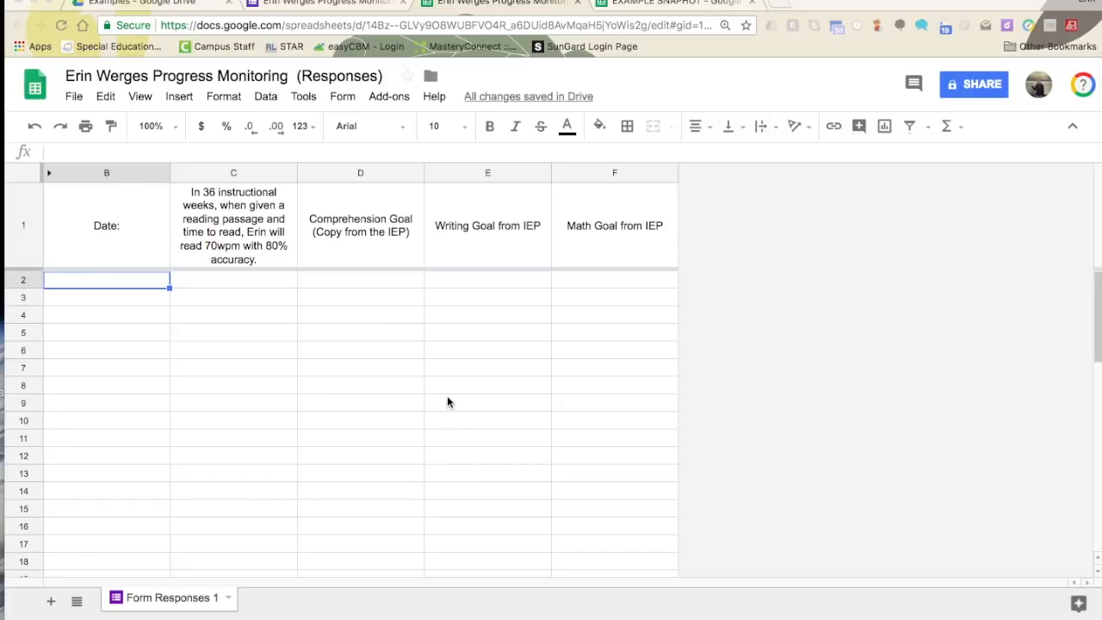
{"action": "left_click", "coordinate": [177, 7]}
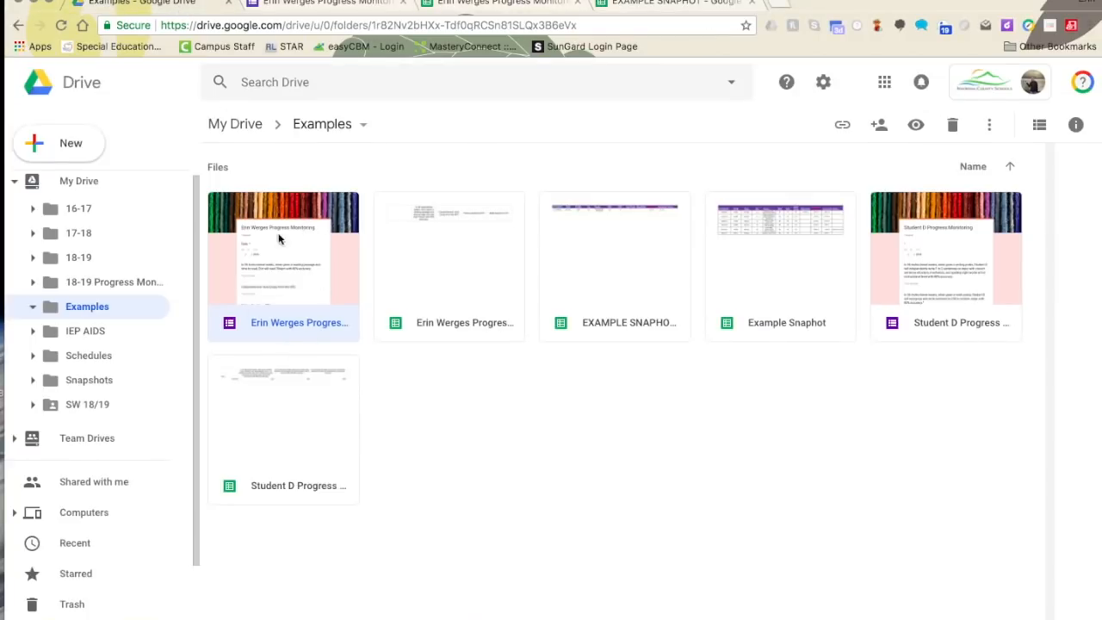
{"action": "double_click", "coordinate": [316, 307]}
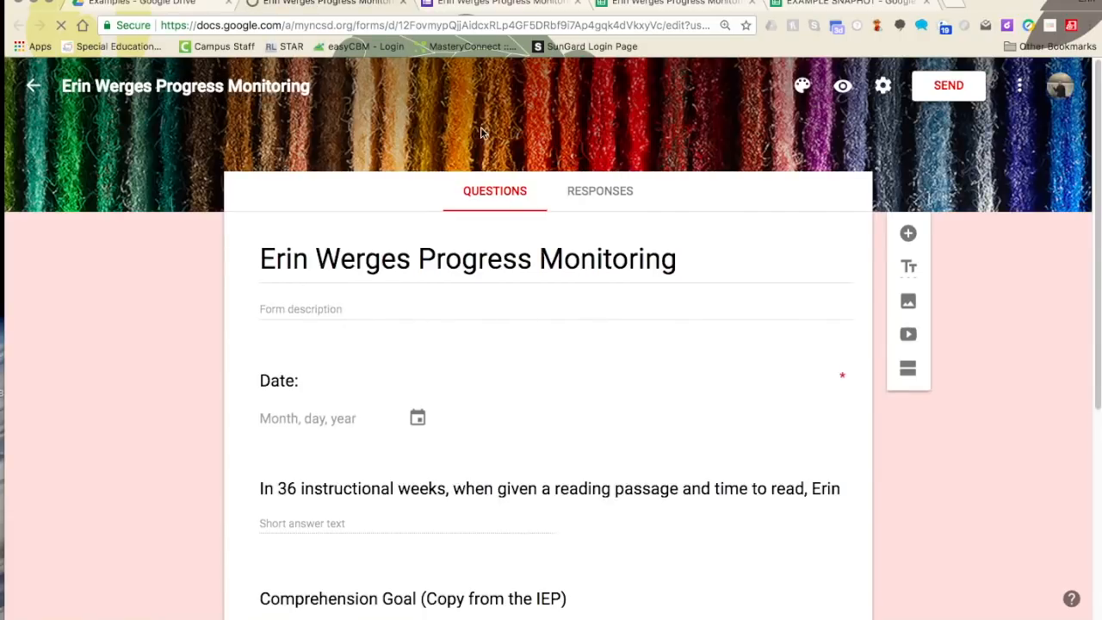
{"action": "left_click", "coordinate": [576, 2]}
{"action": "left_click", "coordinate": [576, 2]}
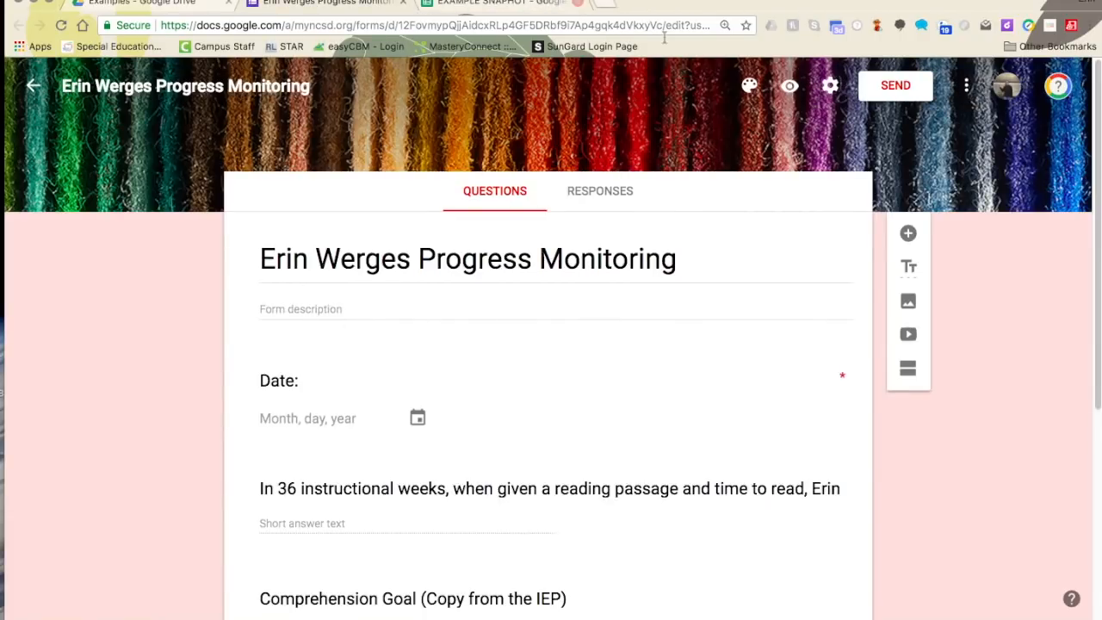
- Preview the live progress monitoring form and copy its web address
{"action": "left_click", "coordinate": [790, 89]}
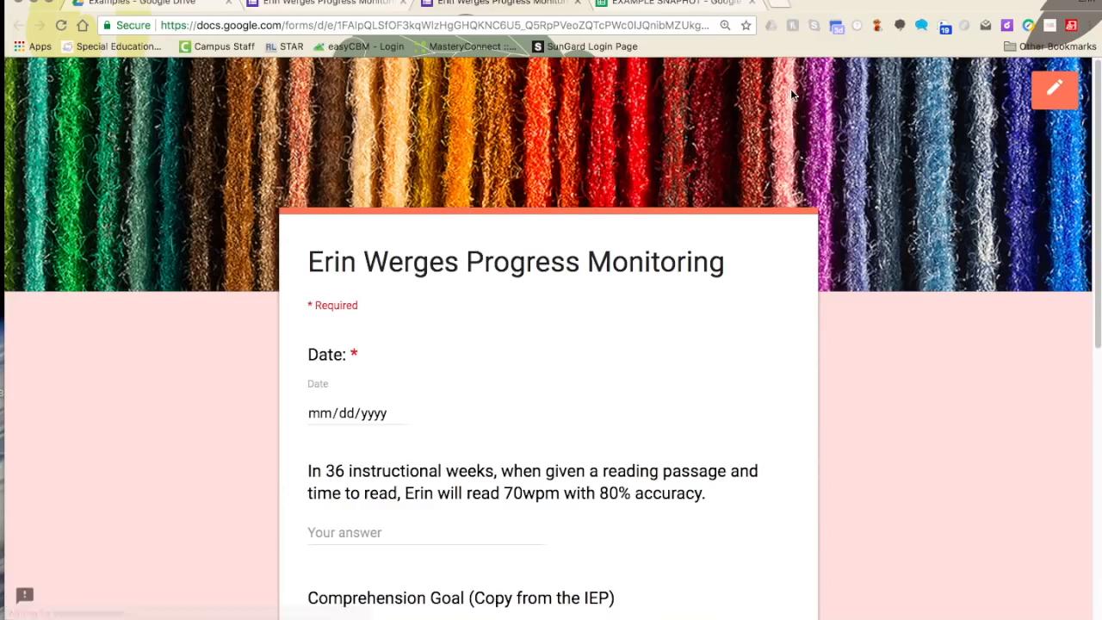
{"action": "left_click", "coordinate": [690, 25]}
{"action": "right_click", "coordinate": [689, 25]}
{"action": "left_click", "coordinate": [713, 42]}
{"action": "scroll", "coordinate": [437, 335], "scroll_direction": "down", "scroll_amount": 1}
{"action": "scroll", "coordinate": [439, 327], "scroll_direction": "down", "scroll_amount": 1}
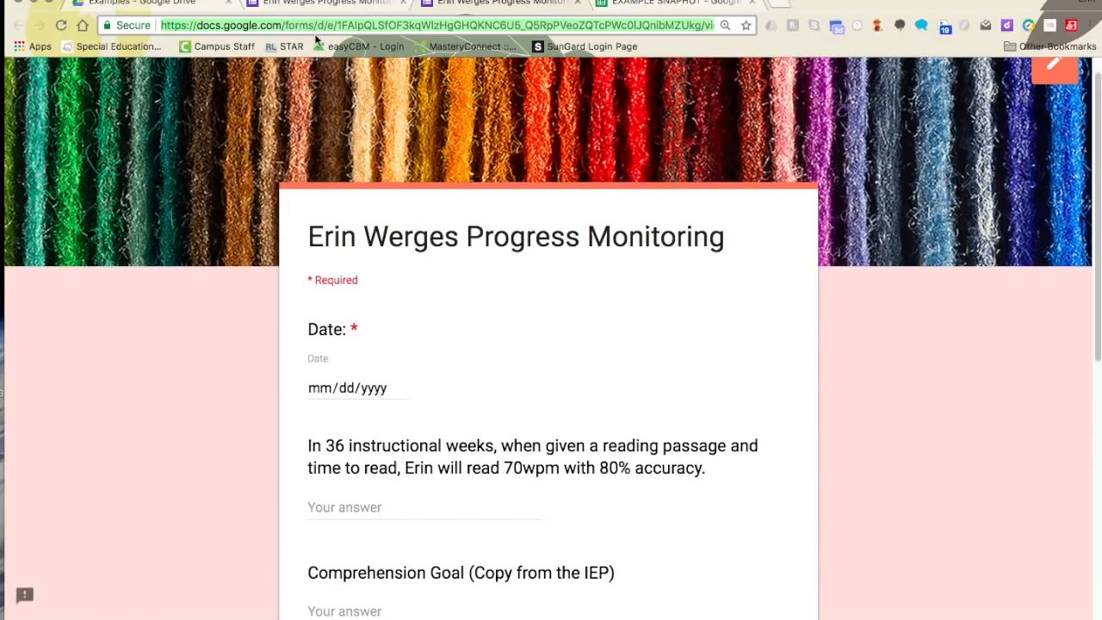
{"action": "left_click", "coordinate": [326, 6]}
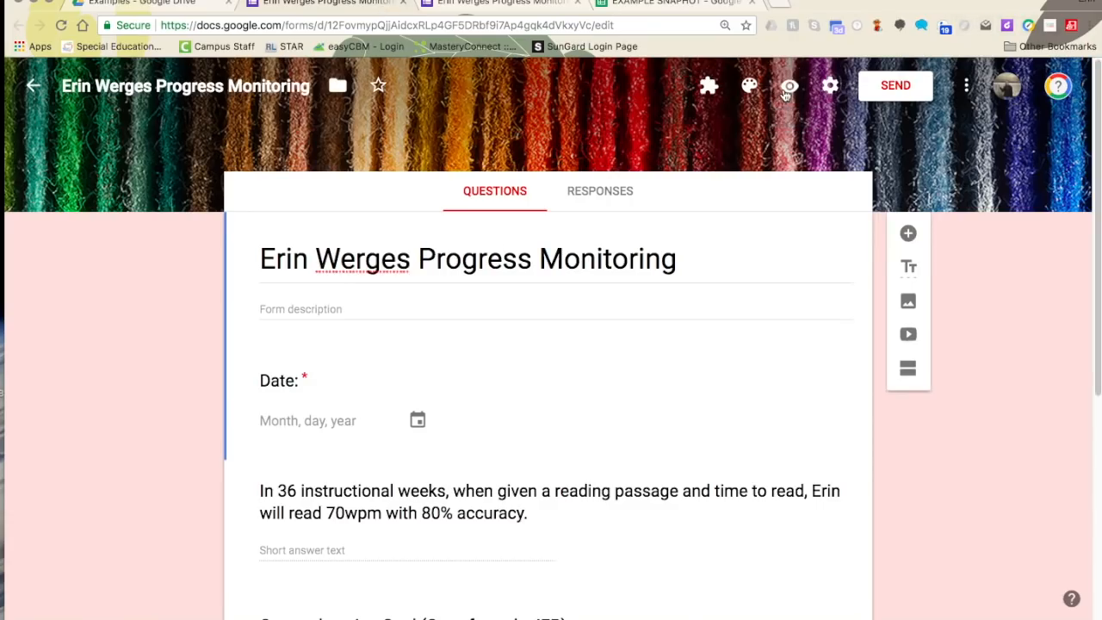
{"action": "left_click", "coordinate": [555, 3]}
{"action": "left_click", "coordinate": [575, 26]}
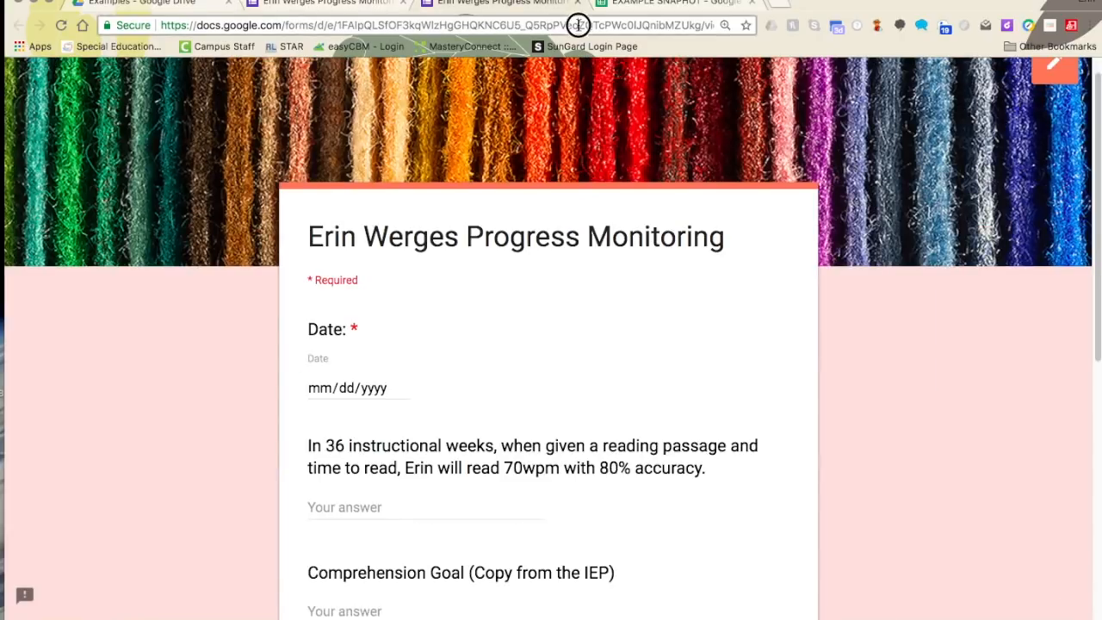
{"action": "right_click", "coordinate": [579, 29]}
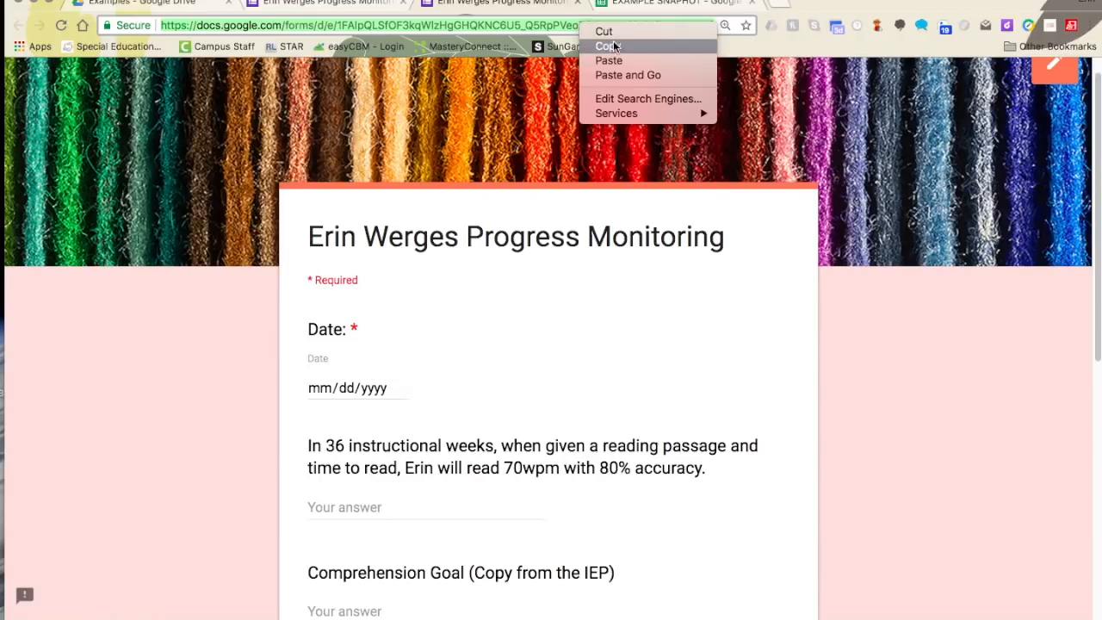
{"action": "left_click", "coordinate": [614, 47]}
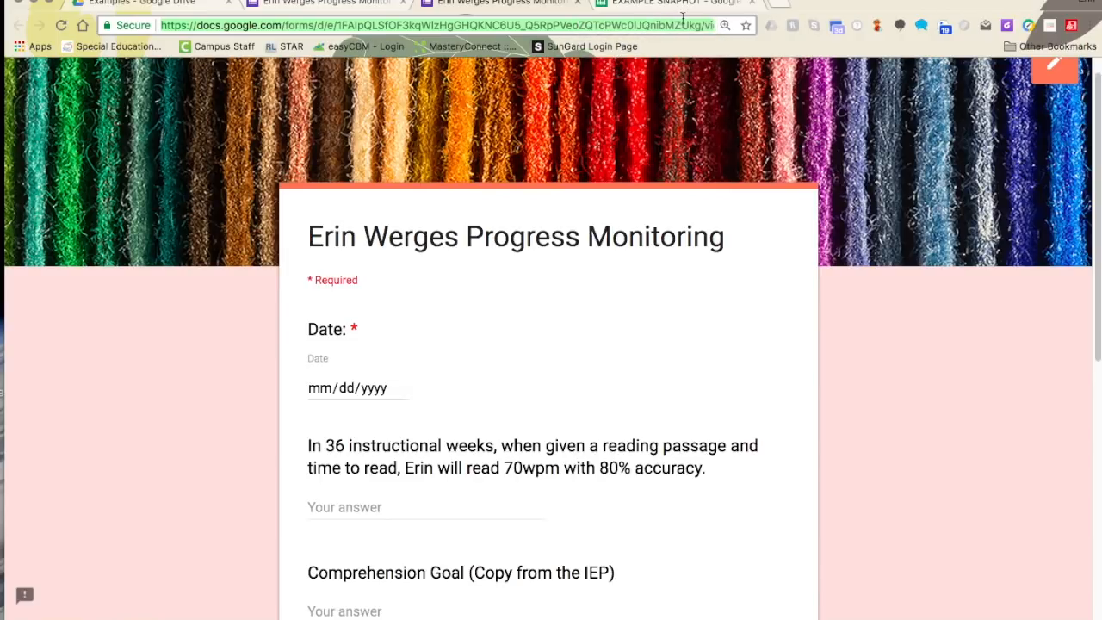
{"action": "left_click", "coordinate": [611, 3]}
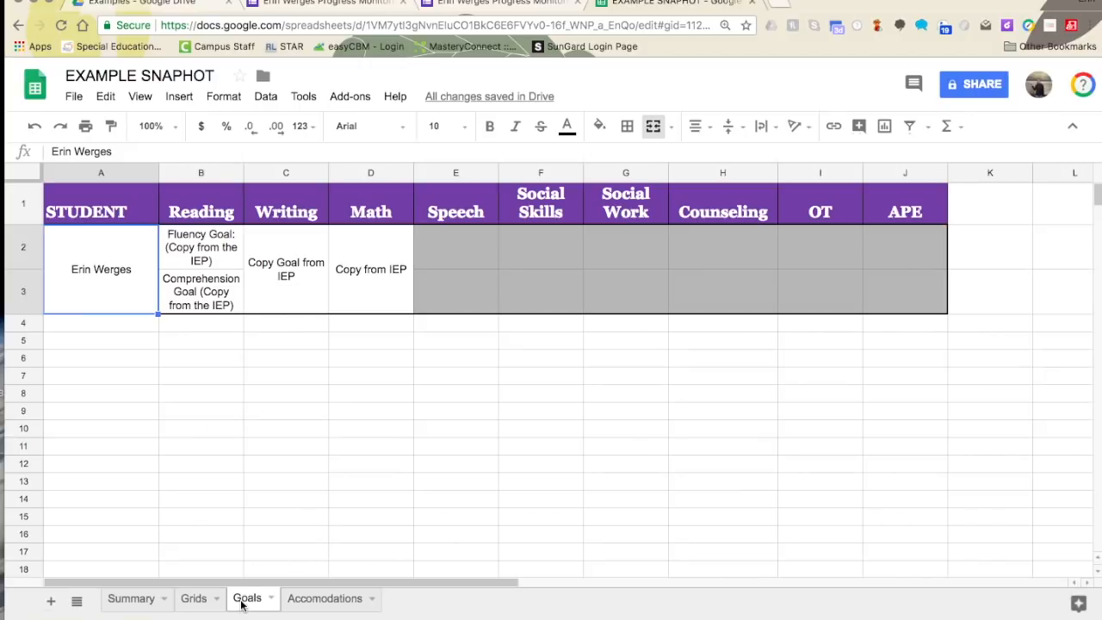
- Link the student's name on the Goals sheet to the pasted live form address
{"action": "left_click", "coordinate": [177, 101]}
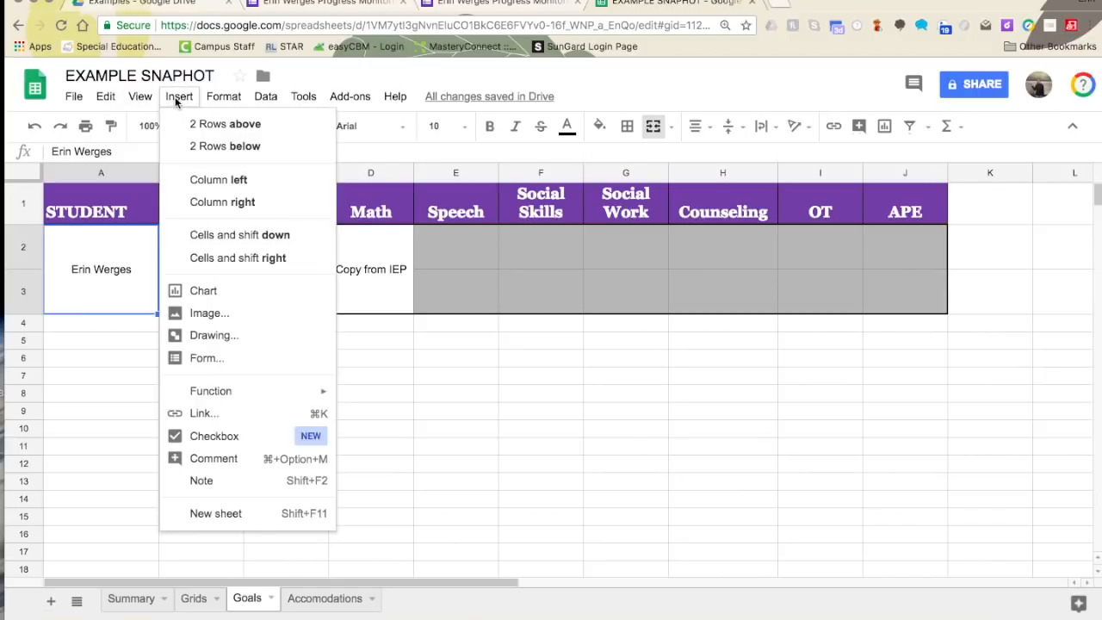
{"action": "left_click", "coordinate": [222, 417]}
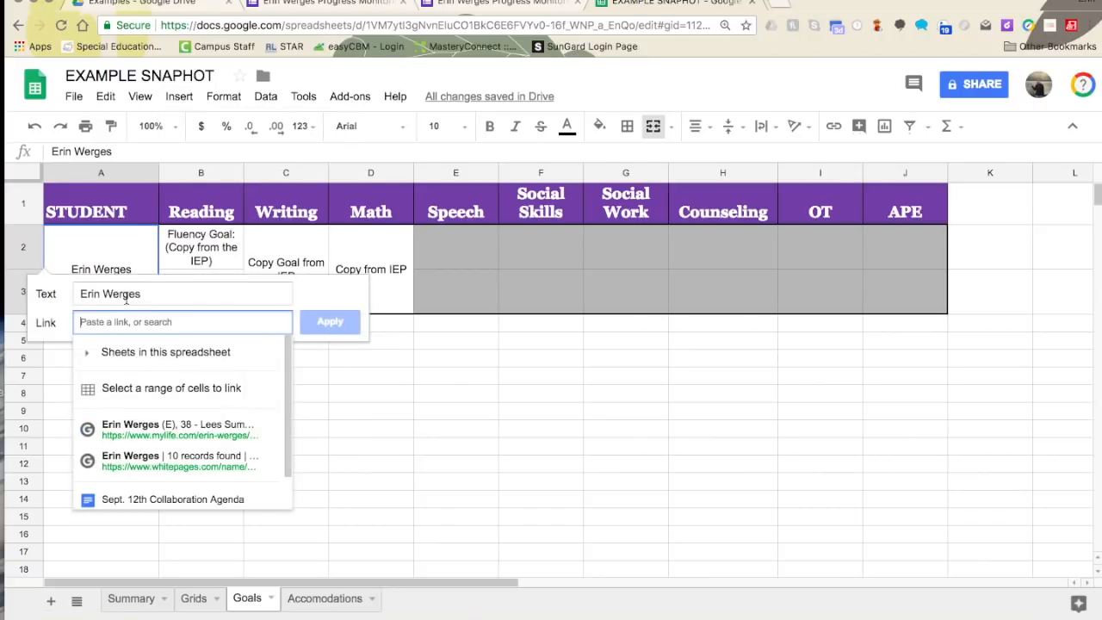
{"action": "right_click", "coordinate": [121, 320]}
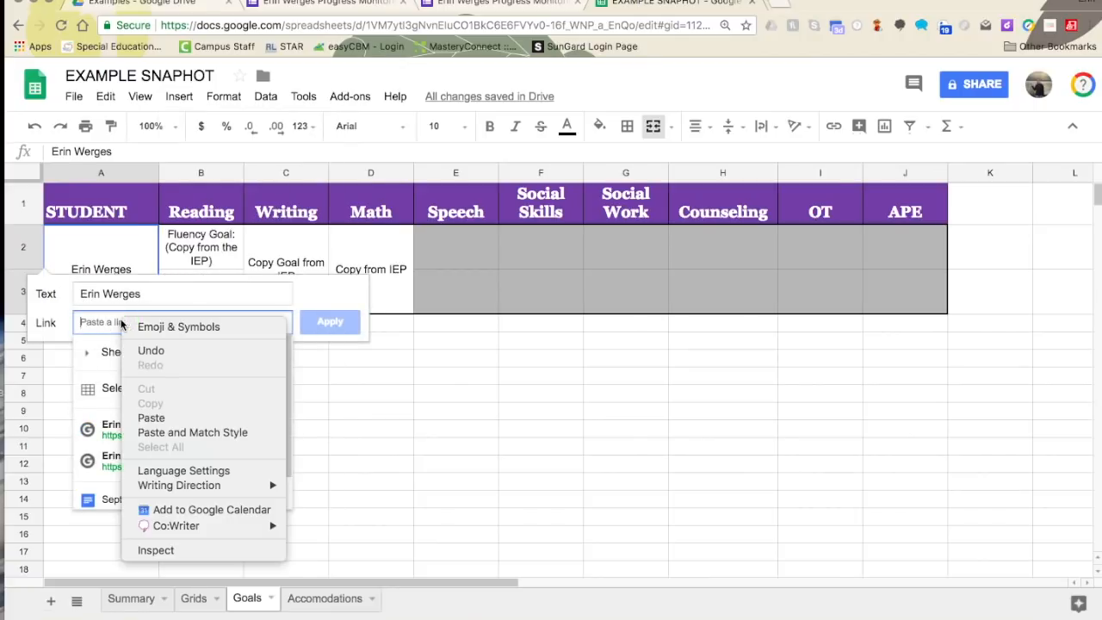
{"action": "left_click", "coordinate": [163, 421]}
{"action": "left_click", "coordinate": [348, 322]}
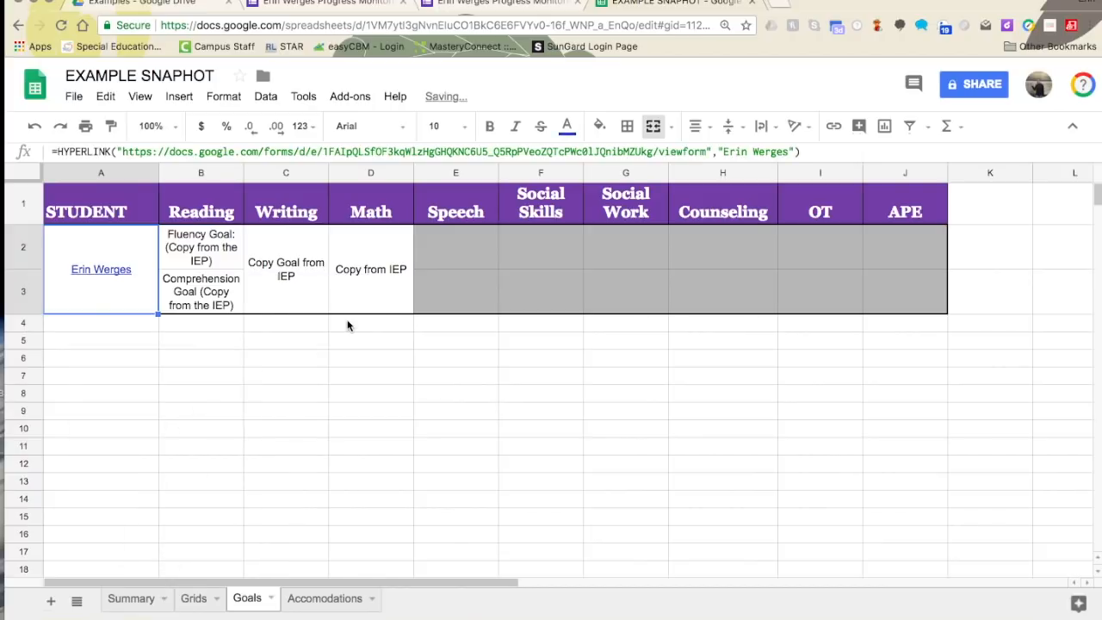
{"action": "mouse_move", "coordinate": [89, 283]}
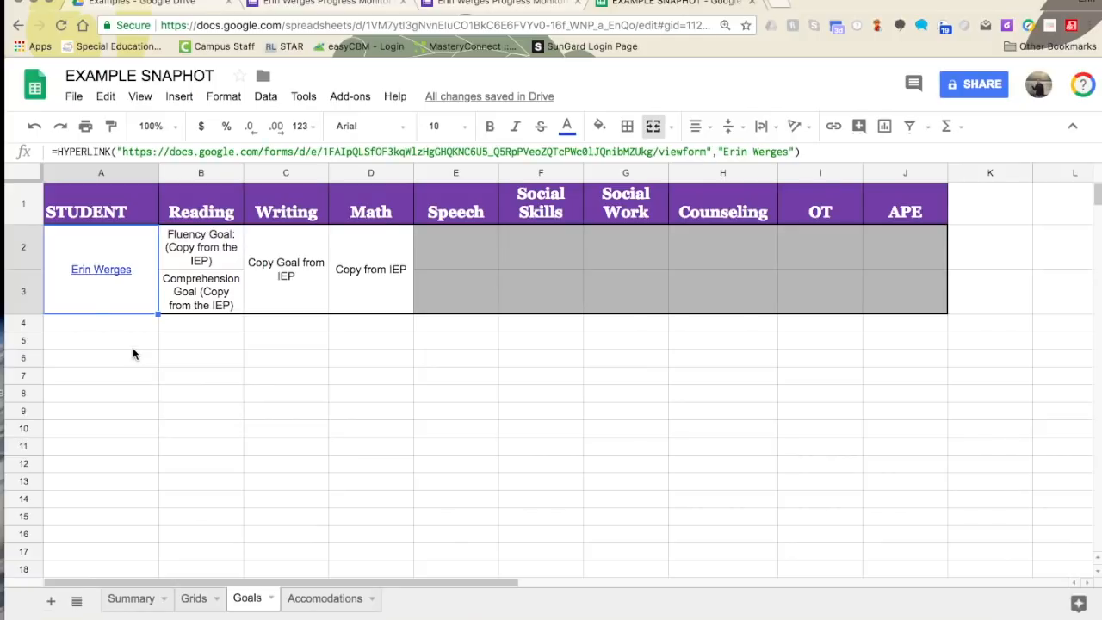
- Close the progress monitoring form's editor and preview tabs
{"action": "left_click", "coordinate": [398, 2]}
{"action": "left_click", "coordinate": [399, 2]}
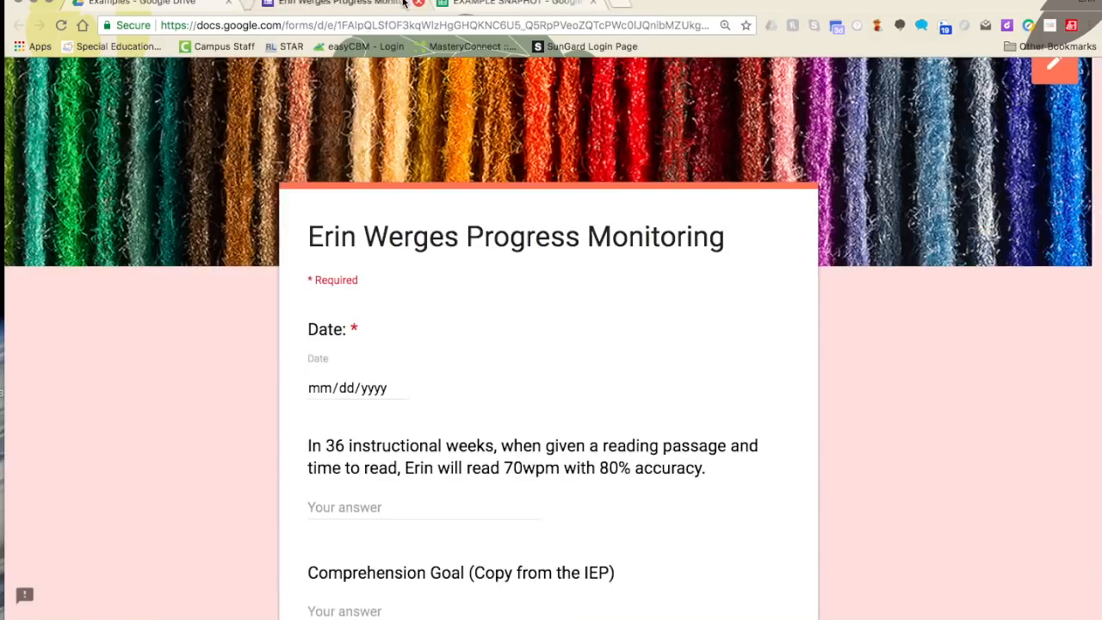
{"action": "left_click", "coordinate": [400, 2]}
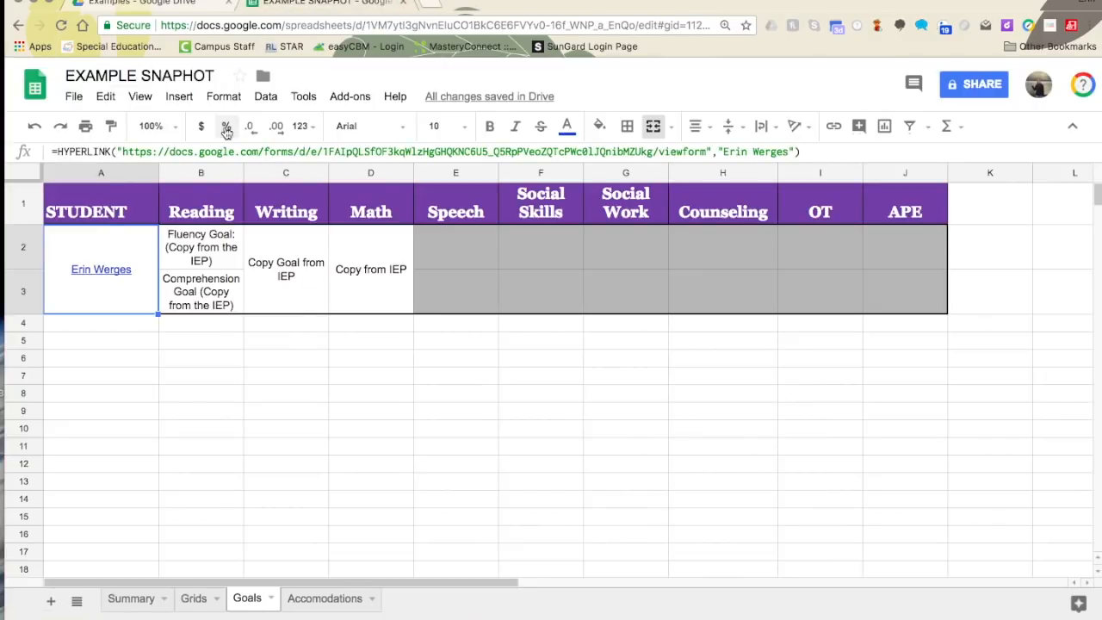
- Reopen EXAMPLE SNAPHOT and follow the student name link in Goals cell A2 to the form
{"action": "left_click", "coordinate": [402, 3]}
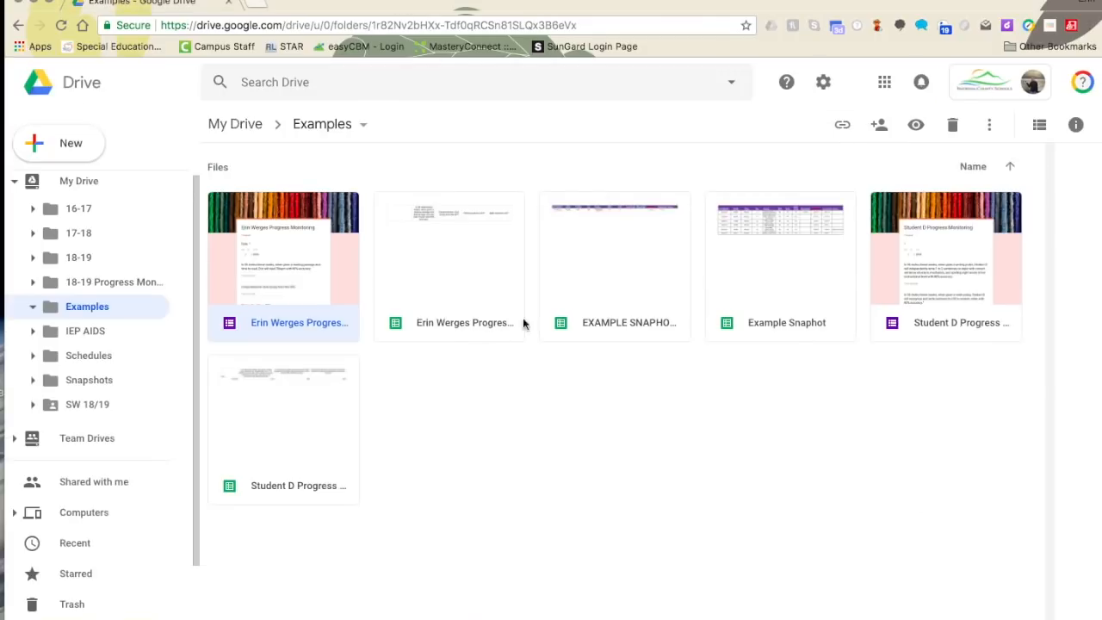
{"action": "double_click", "coordinate": [561, 268]}
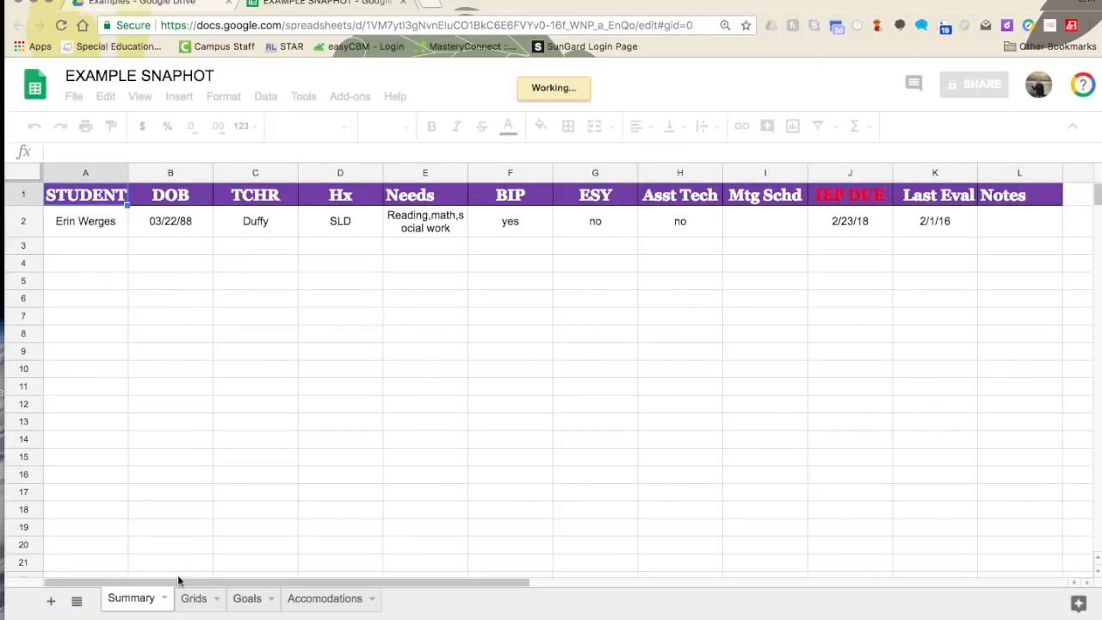
{"action": "left_click", "coordinate": [261, 600]}
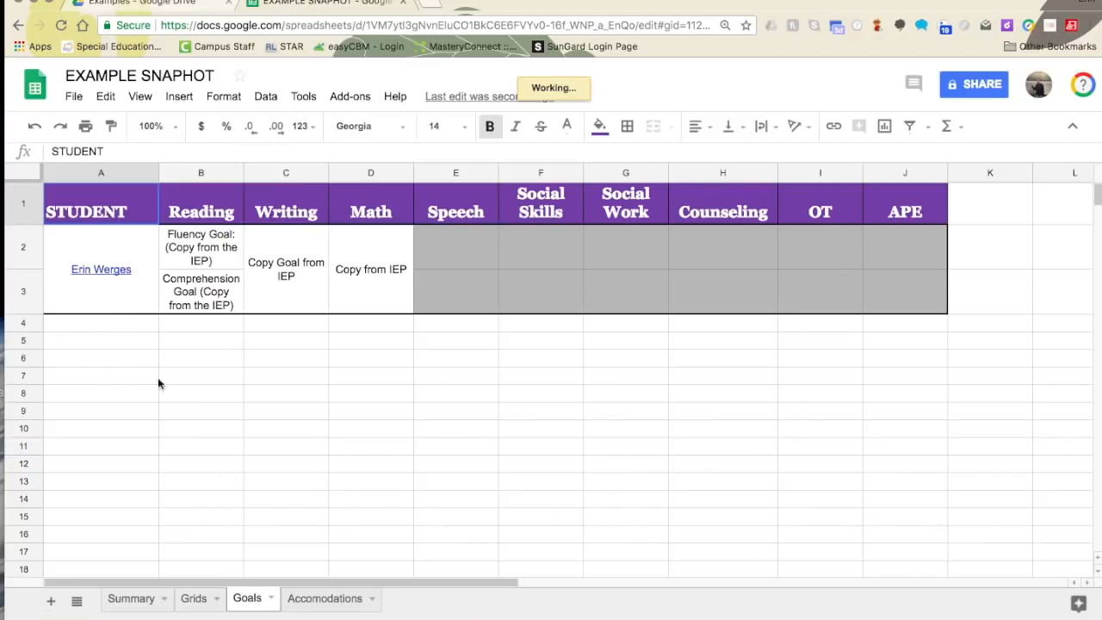
{"action": "left_click", "coordinate": [115, 275]}
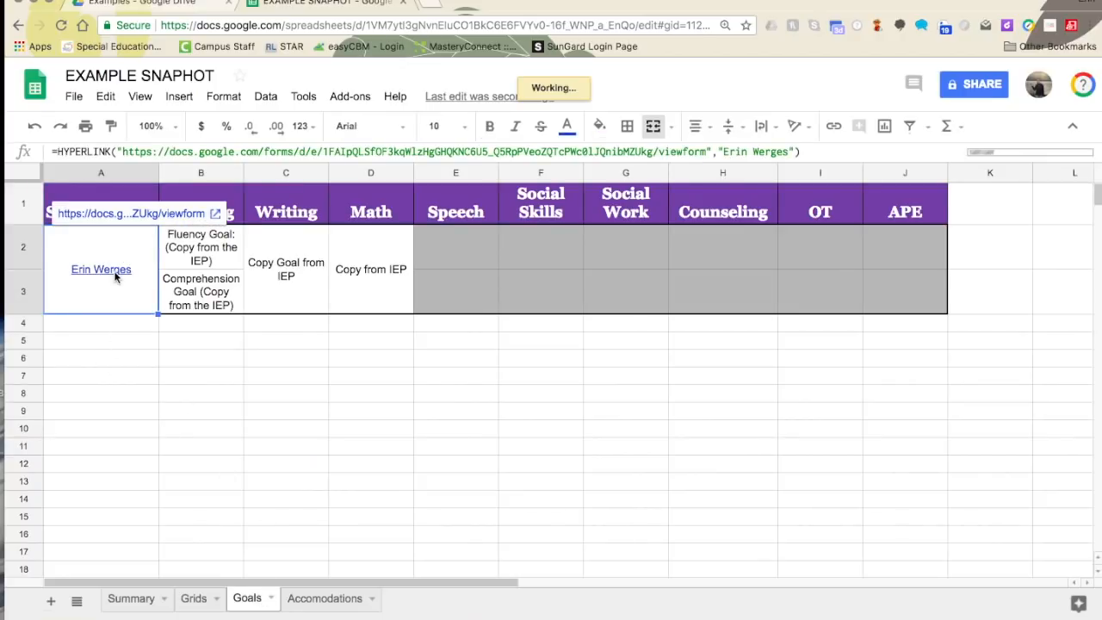
{"action": "left_click", "coordinate": [195, 214]}
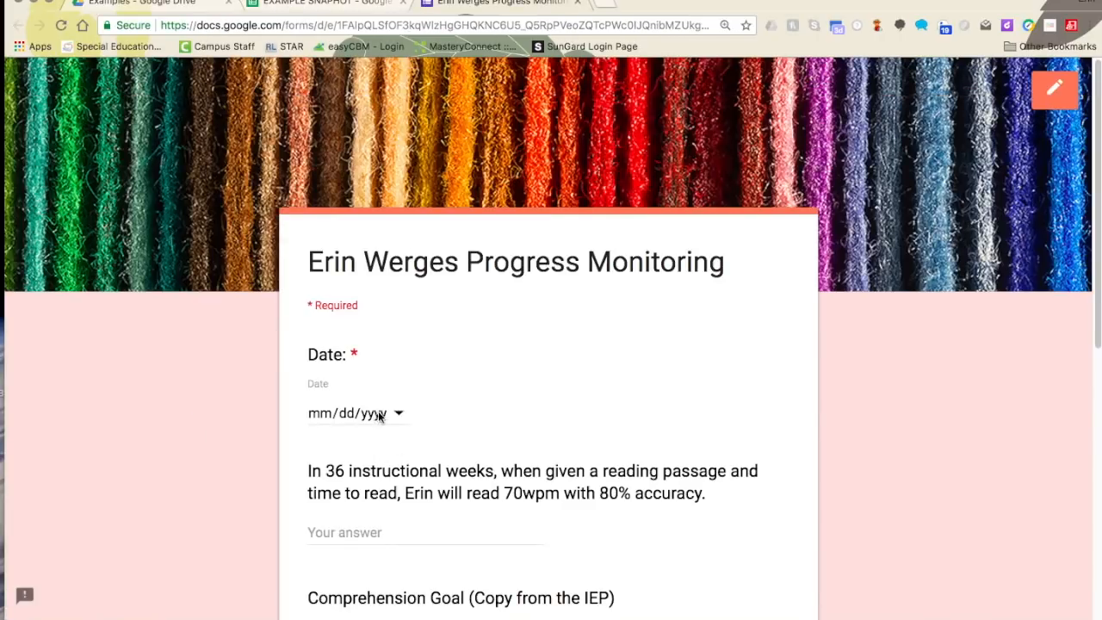
- Set the date to 09/18/2018 and answer the reading goal with '56w 62%a'
{"action": "left_click", "coordinate": [398, 413]}
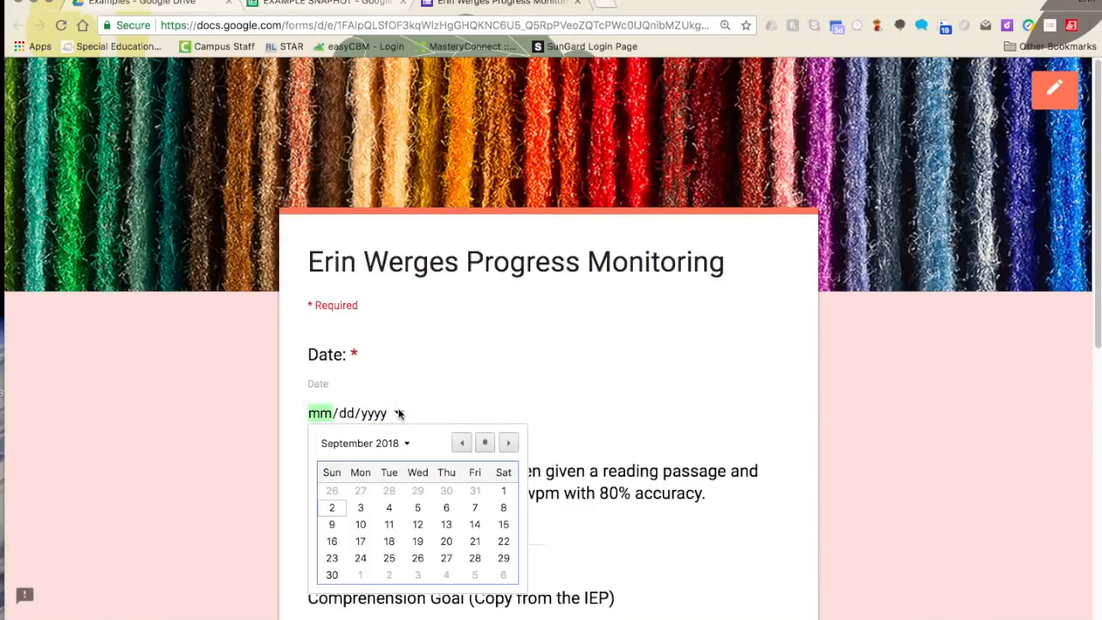
{"action": "left_click", "coordinate": [389, 541]}
{"action": "scroll", "coordinate": [391, 422], "scroll_direction": "down", "scroll_amount": 3}
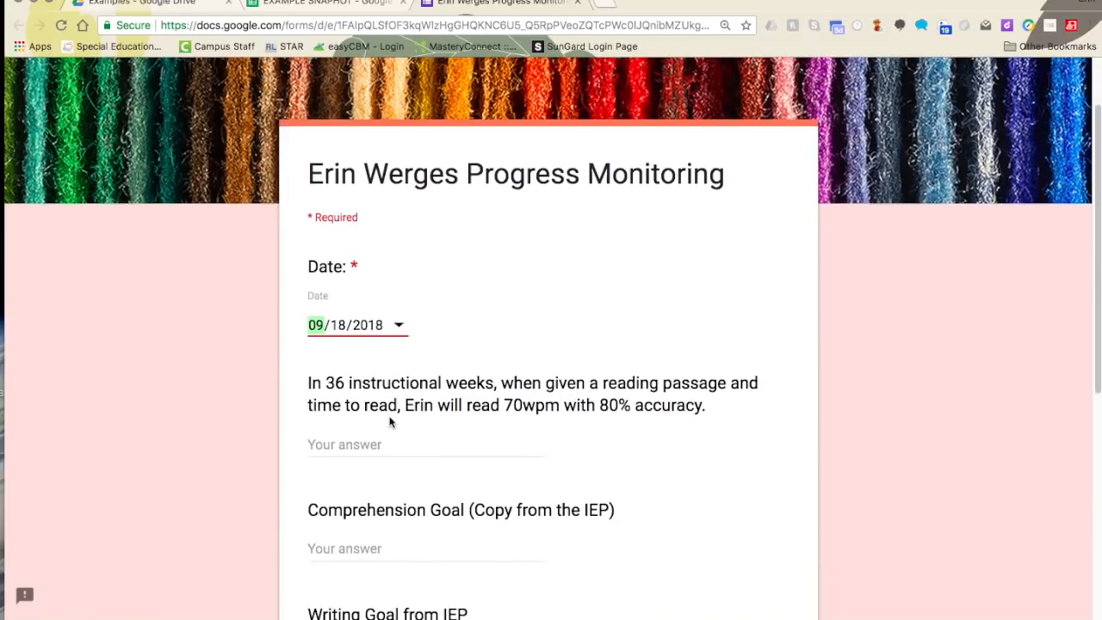
{"action": "left_click", "coordinate": [374, 445]}
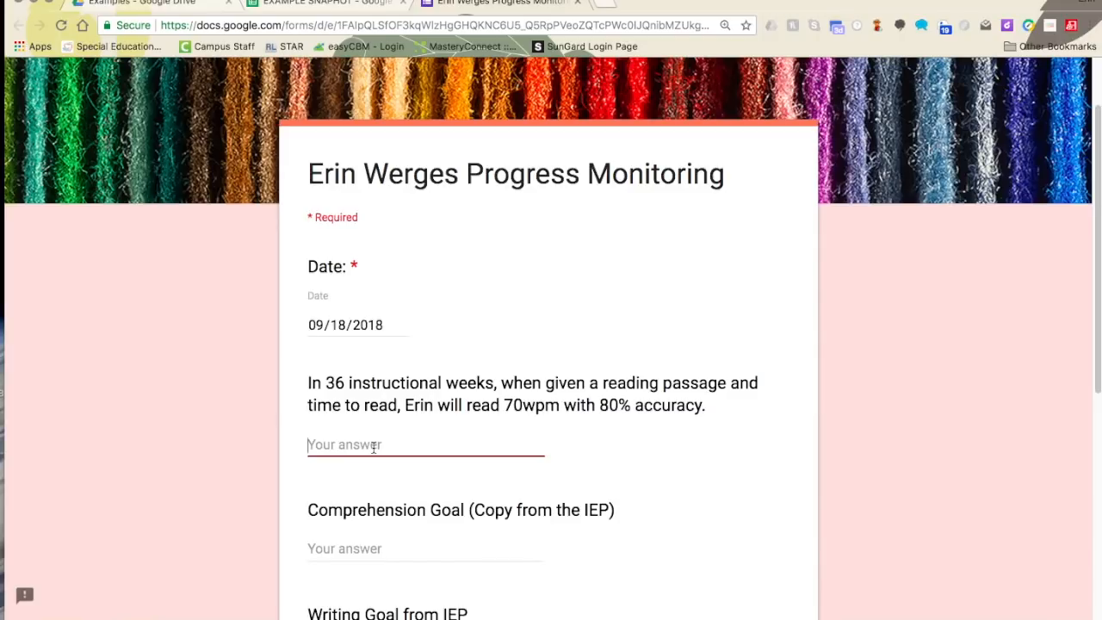
{"action": "type", "text": "56x 62"}
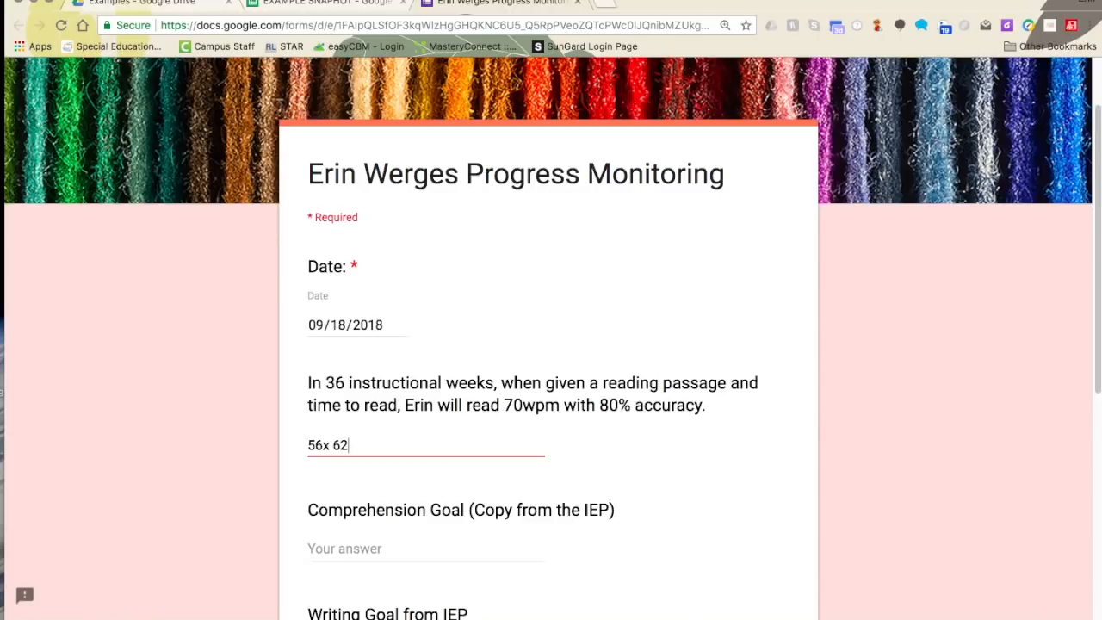
{"action": "type", "text": "%a"}
{"action": "scroll", "coordinate": [360, 413], "scroll_direction": "down", "scroll_amount": 1}
{"action": "left_click", "coordinate": [325, 422]}
{"action": "key", "text": "BackSpace"}
{"action": "type", "text": "w"}
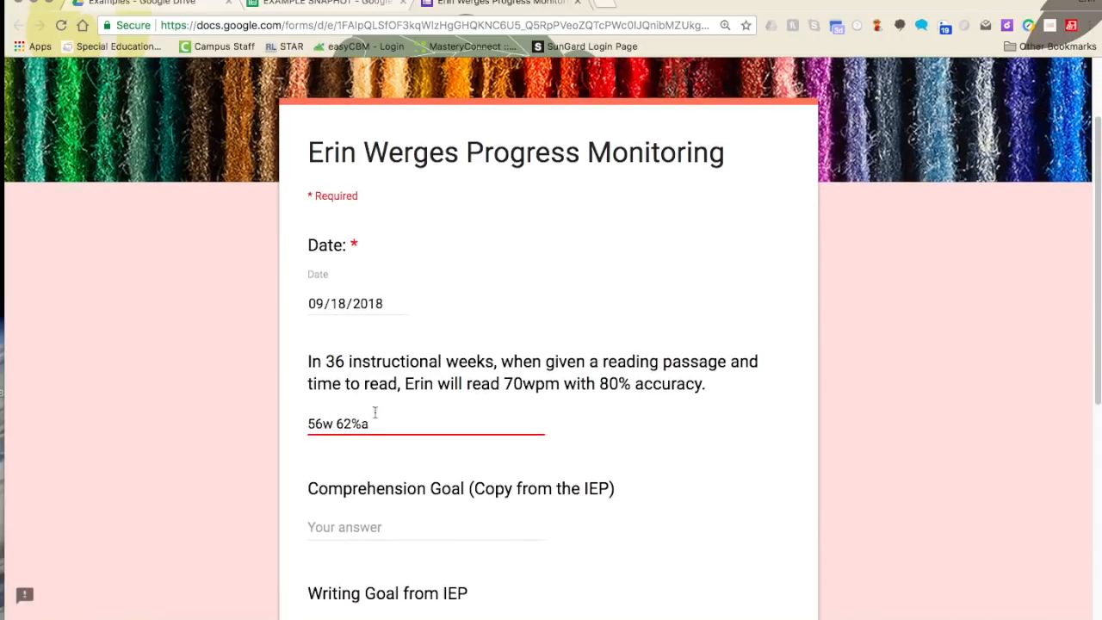
{"action": "left_click", "coordinate": [390, 453]}
- Enter 34% for comprehension and 56% for writing, then submit the test response
{"action": "scroll", "coordinate": [367, 416], "scroll_direction": "down", "scroll_amount": 3}
{"action": "left_click", "coordinate": [348, 482]}
{"action": "type", "text": "34%"}
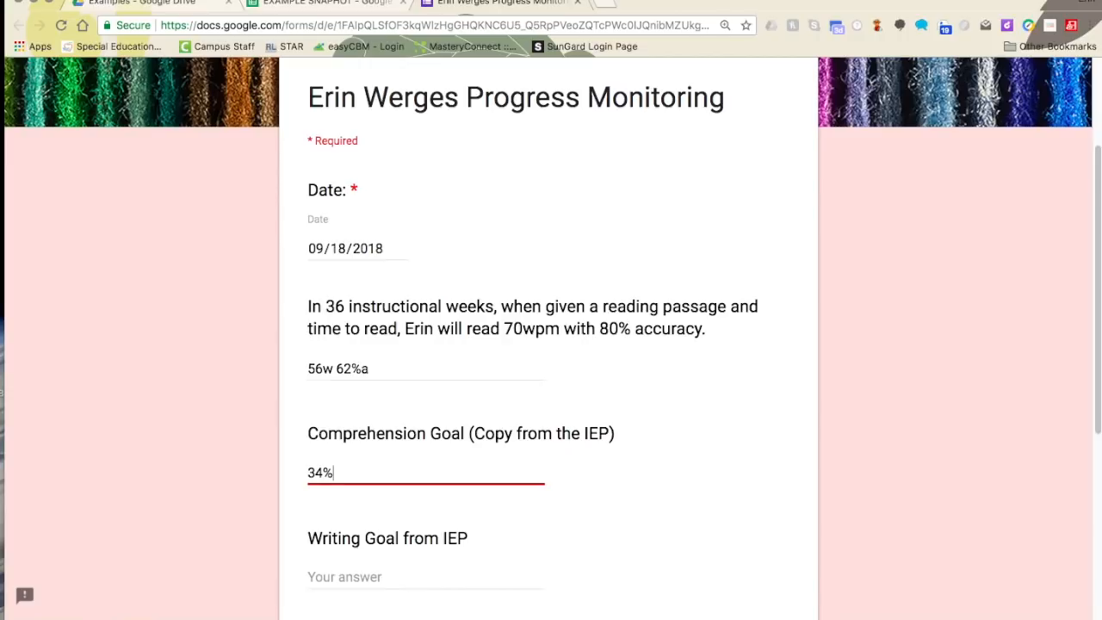
{"action": "scroll", "coordinate": [343, 482], "scroll_direction": "down", "scroll_amount": 3}
{"action": "left_click", "coordinate": [340, 462]}
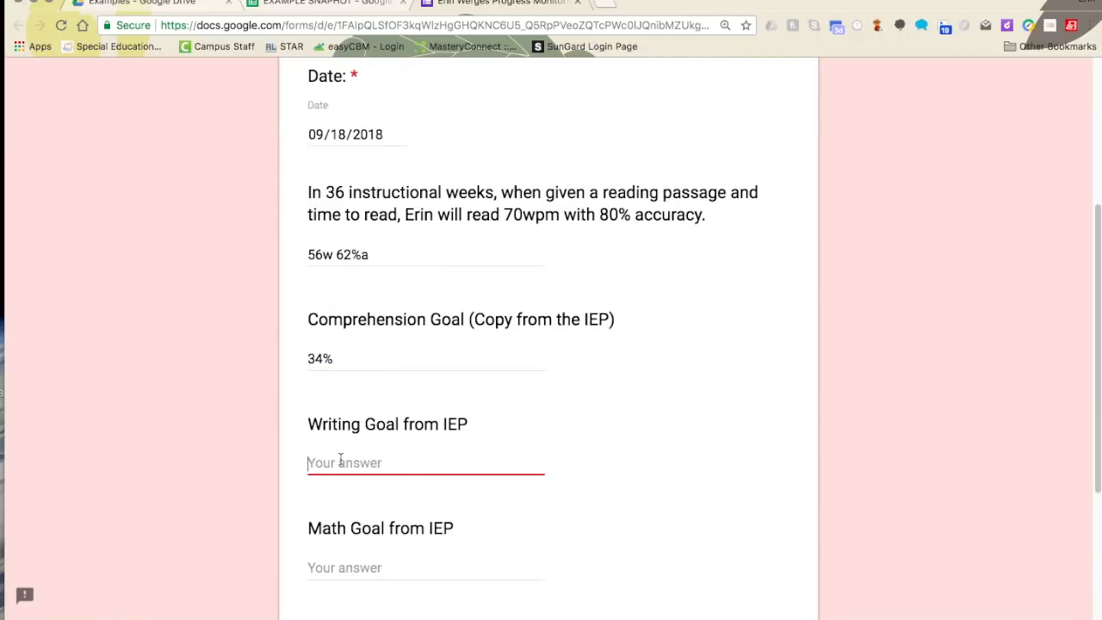
{"action": "type", "text": "56%"}
{"action": "scroll", "coordinate": [396, 445], "scroll_direction": "down", "scroll_amount": 5}
{"action": "left_click", "coordinate": [362, 370]}
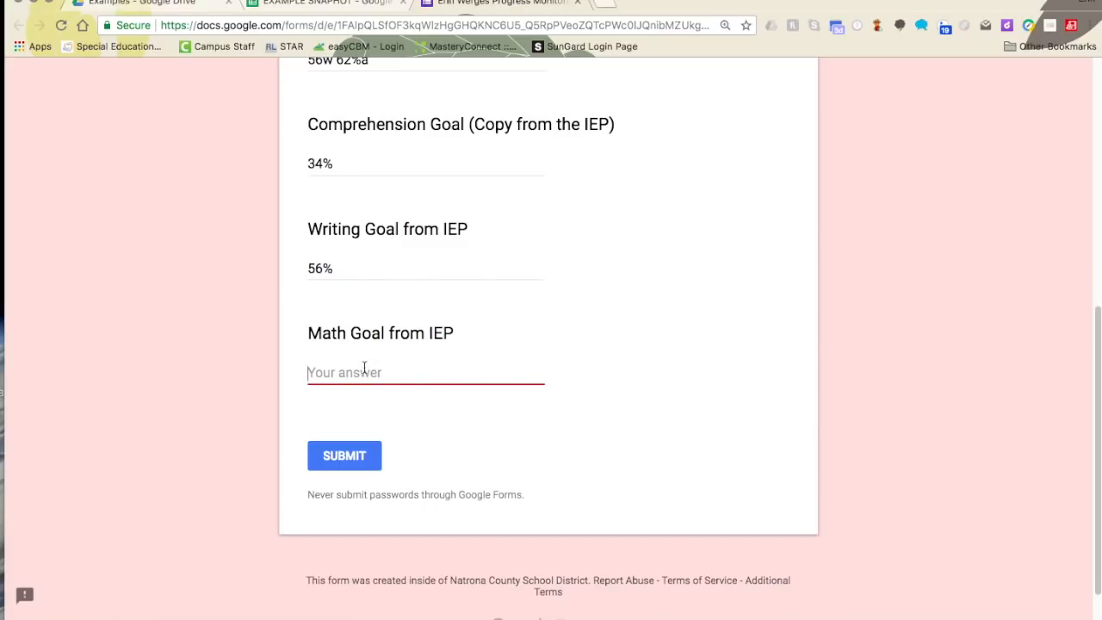
{"action": "left_click", "coordinate": [344, 463]}
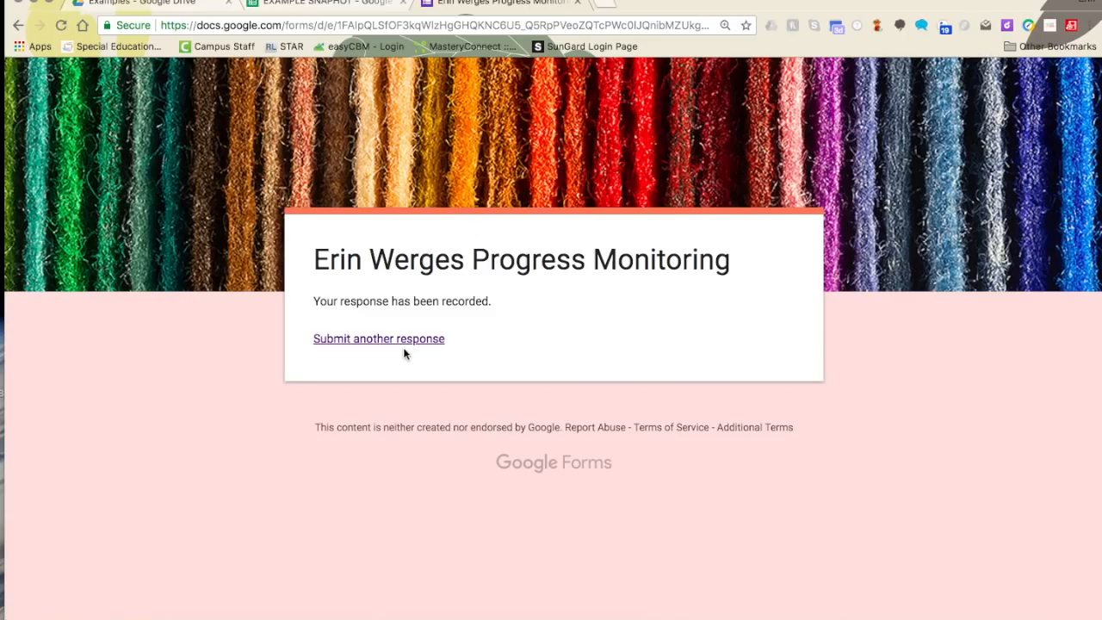
{"action": "left_click", "coordinate": [204, 5]}
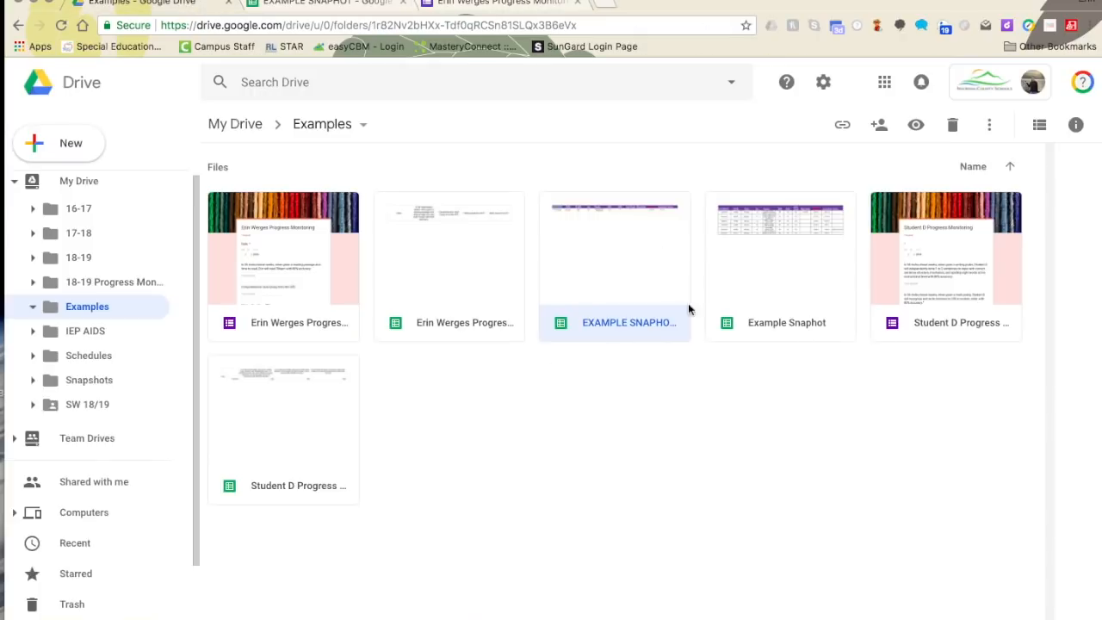
- Open the responses sheet, hide empty row 3 and delete empty row 2 above the 9/18/2018 response
{"action": "double_click", "coordinate": [477, 293]}
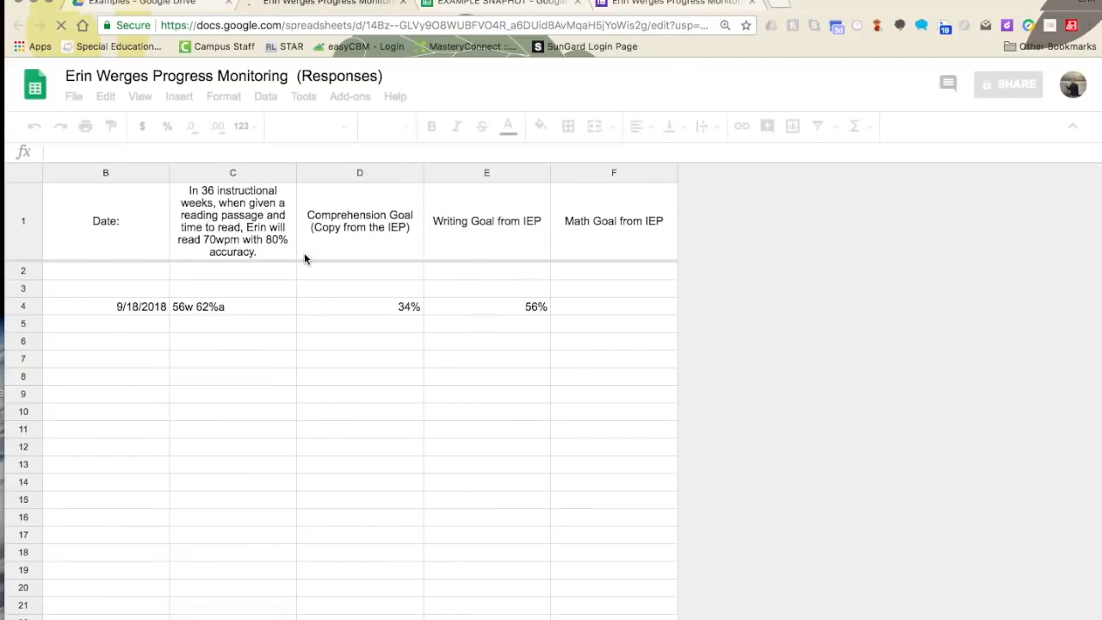
{"action": "left_click", "coordinate": [108, 305]}
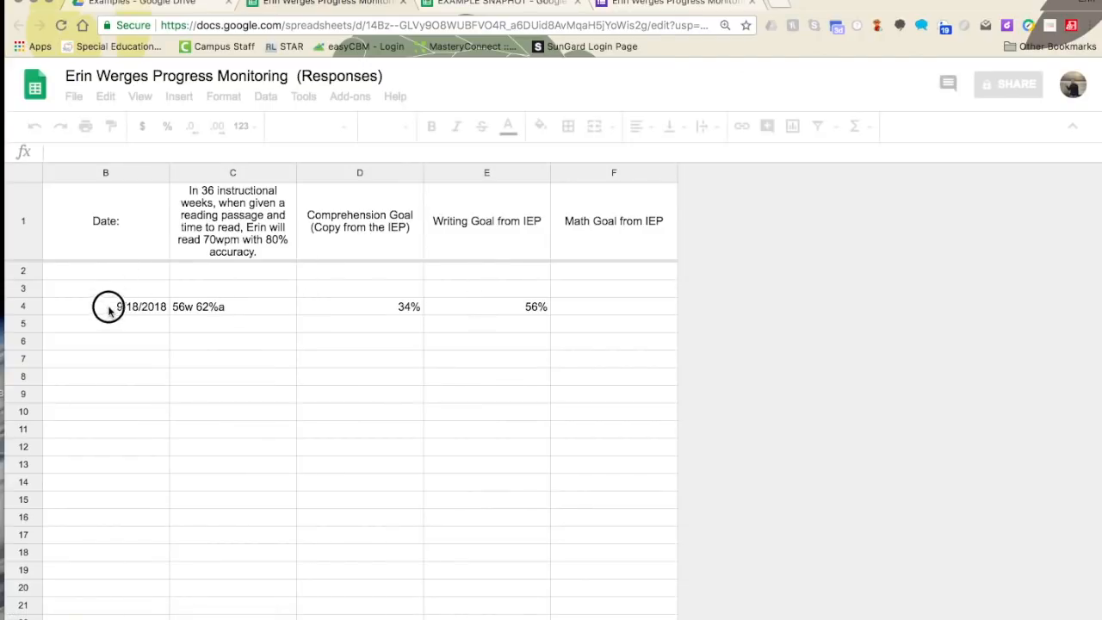
{"action": "left_click", "coordinate": [30, 278]}
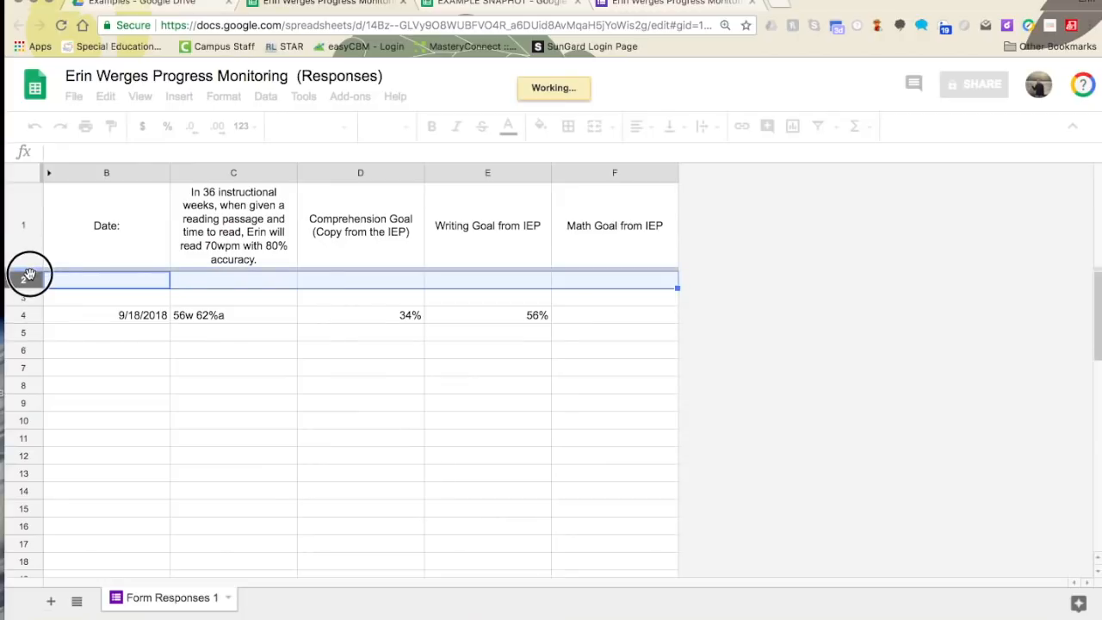
{"action": "left_click", "coordinate": [28, 297]}
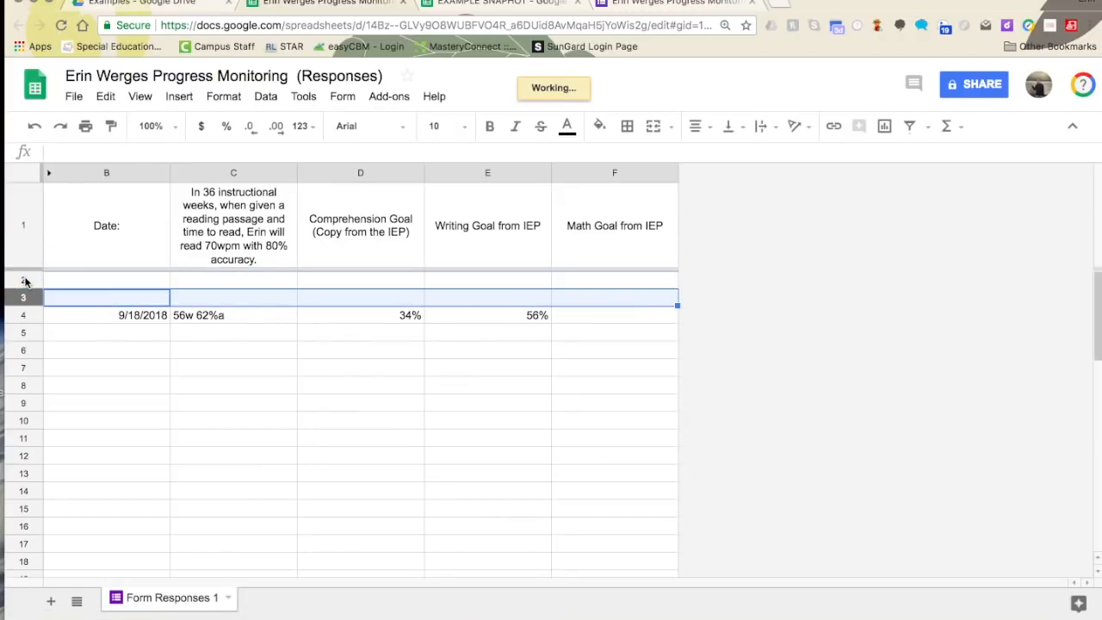
{"action": "left_click", "coordinate": [26, 280]}
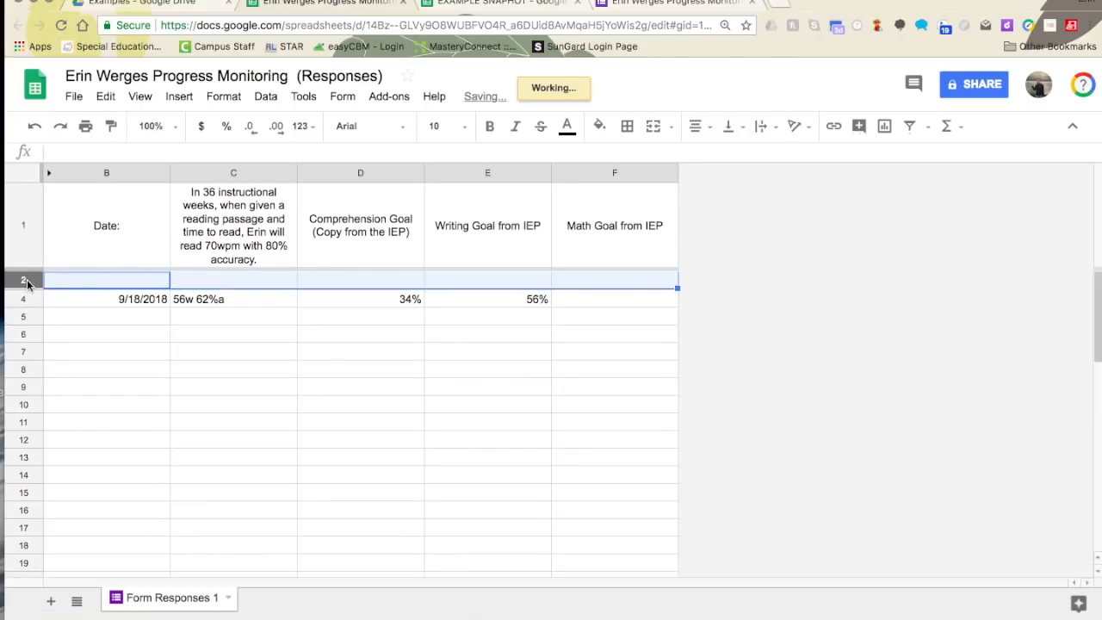
{"action": "left_click", "coordinate": [105, 96]}
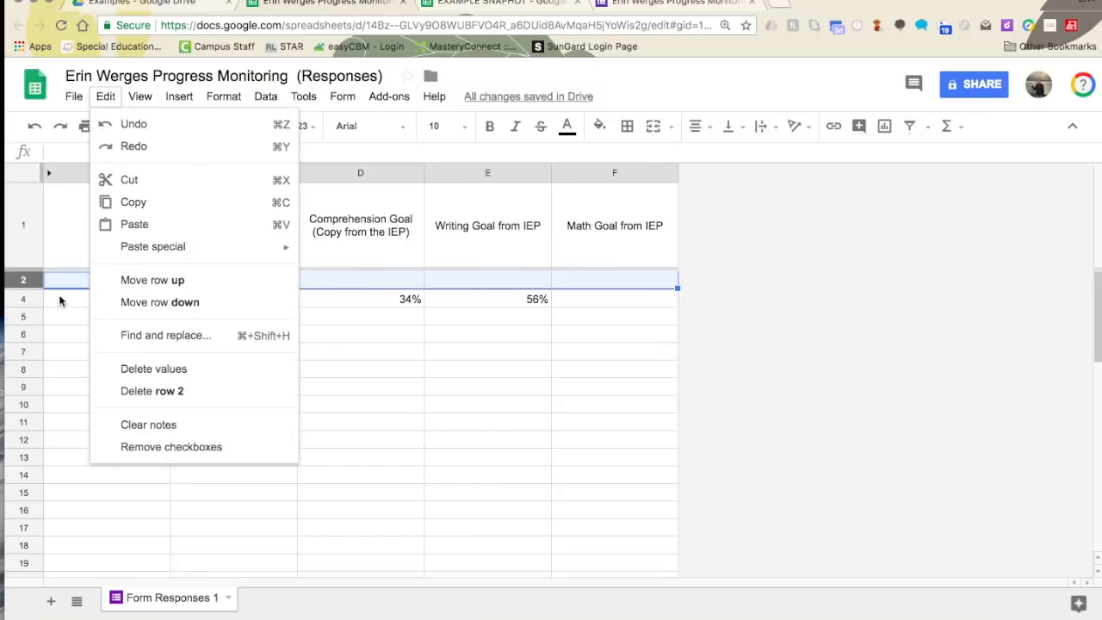
{"action": "left_click", "coordinate": [129, 393]}
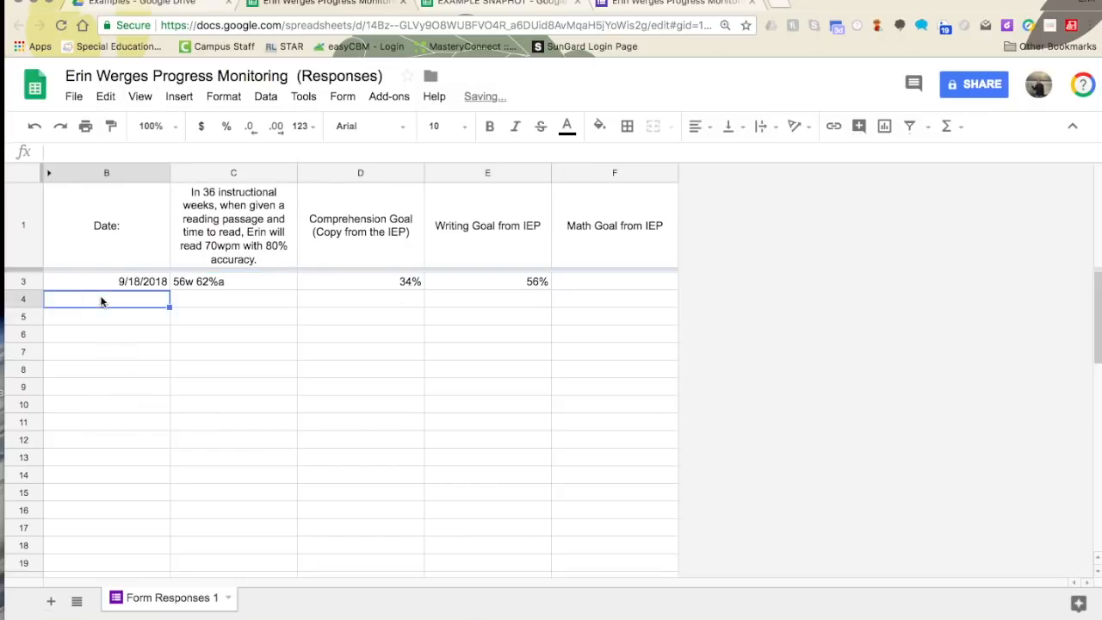
{"action": "left_click", "coordinate": [102, 281]}
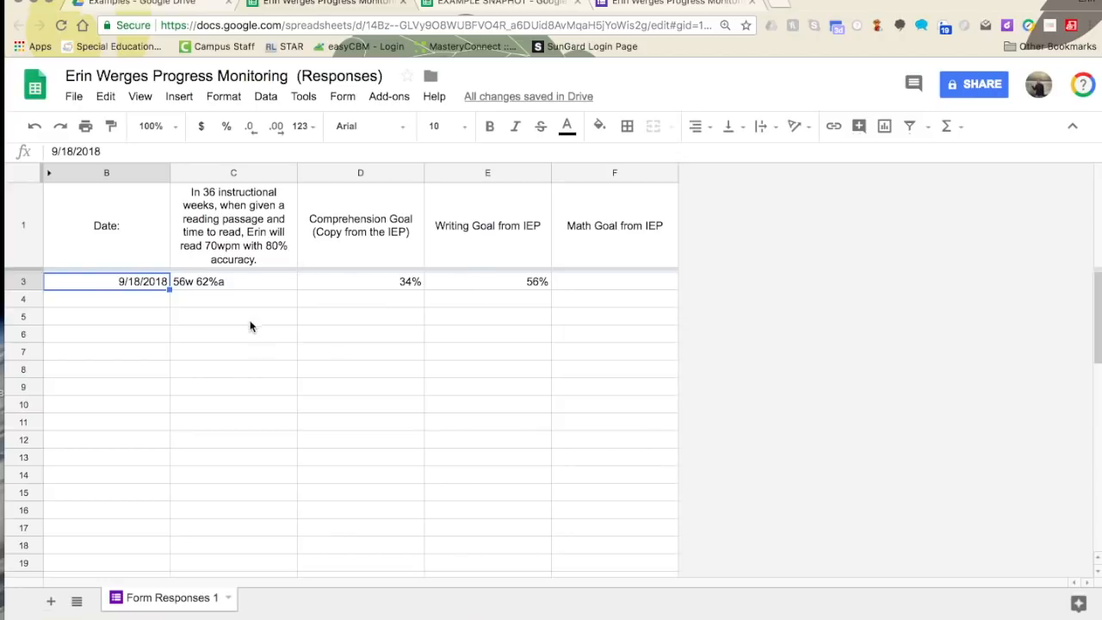
- Type the label 'Quarter 1' into cell B18
{"action": "left_click", "coordinate": [215, 564]}
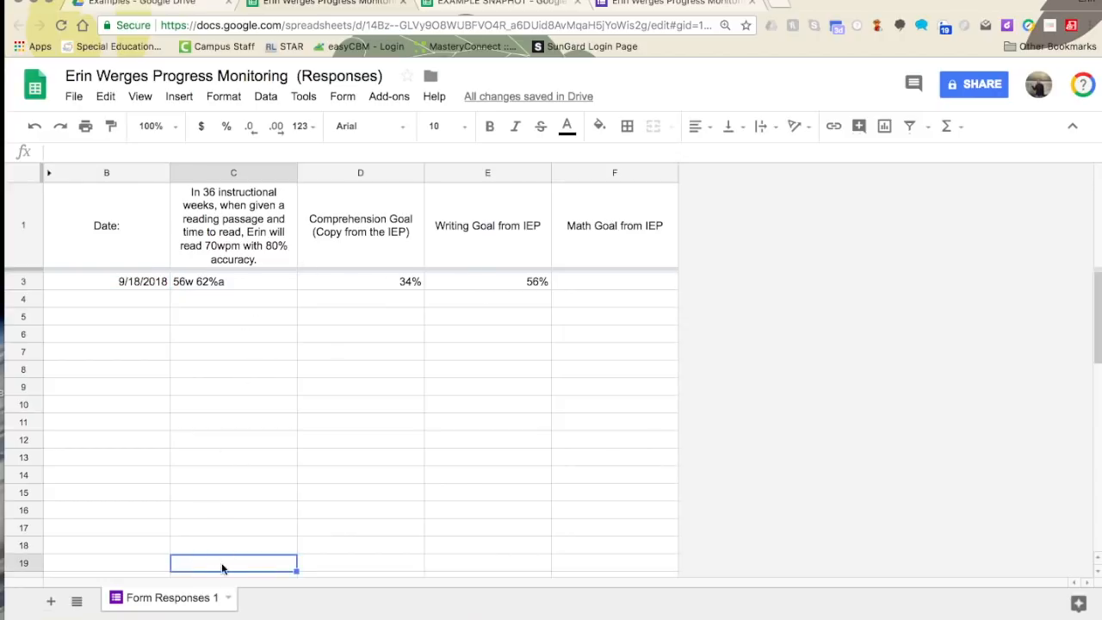
{"action": "left_click", "coordinate": [383, 290]}
{"action": "left_click", "coordinate": [339, 543]}
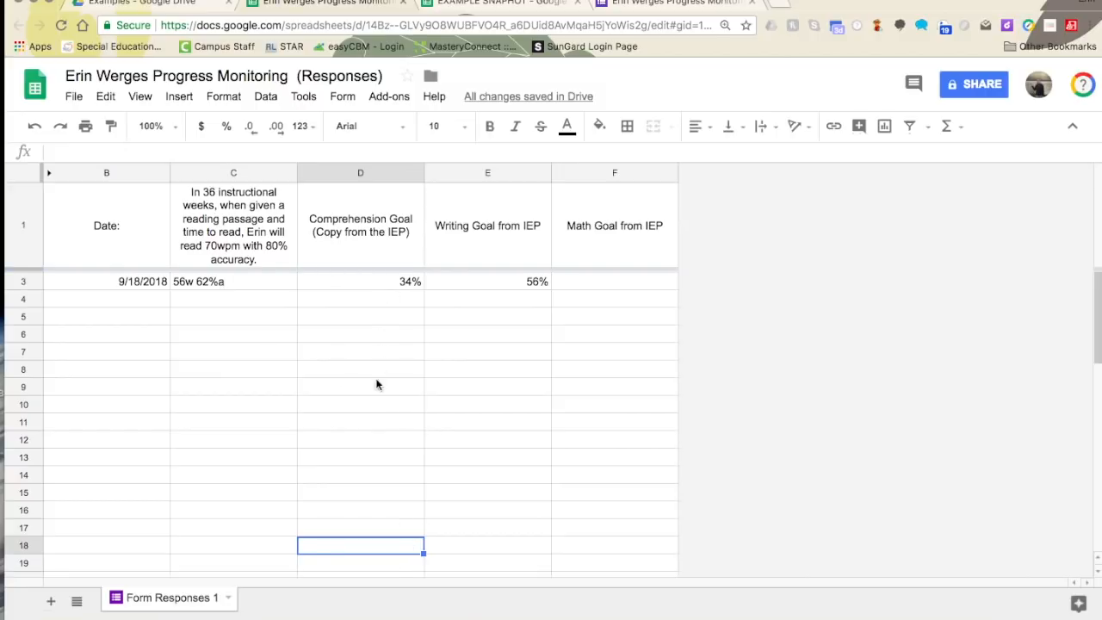
{"action": "left_click", "coordinate": [143, 546]}
{"action": "type", "text": "Q"}
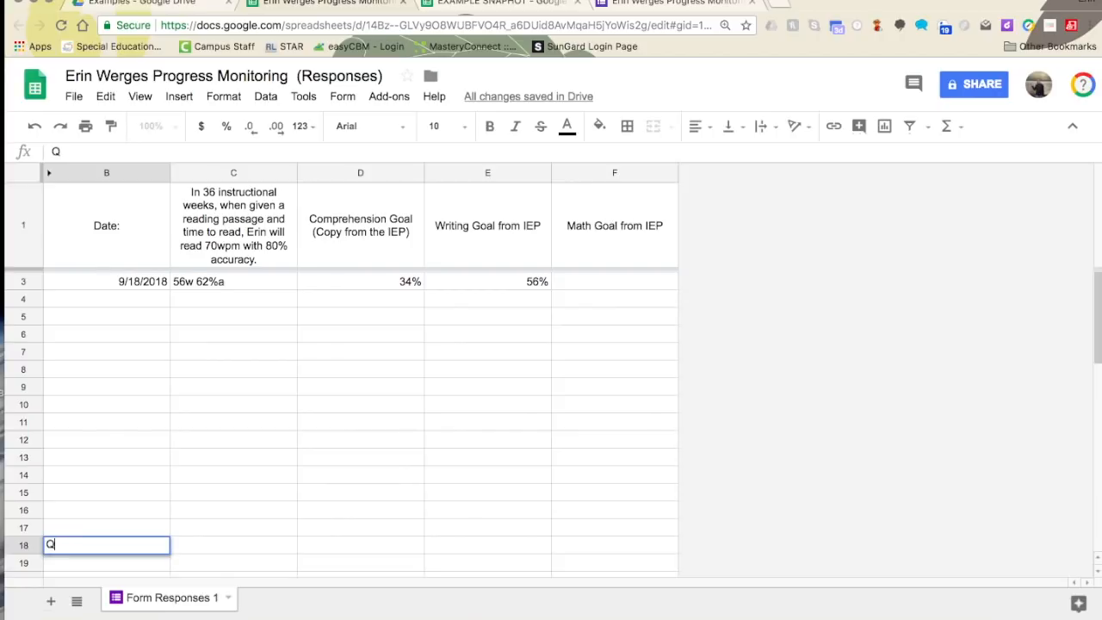
{"action": "type", "text": "uarter 1"}
{"action": "key", "text": "Return"}
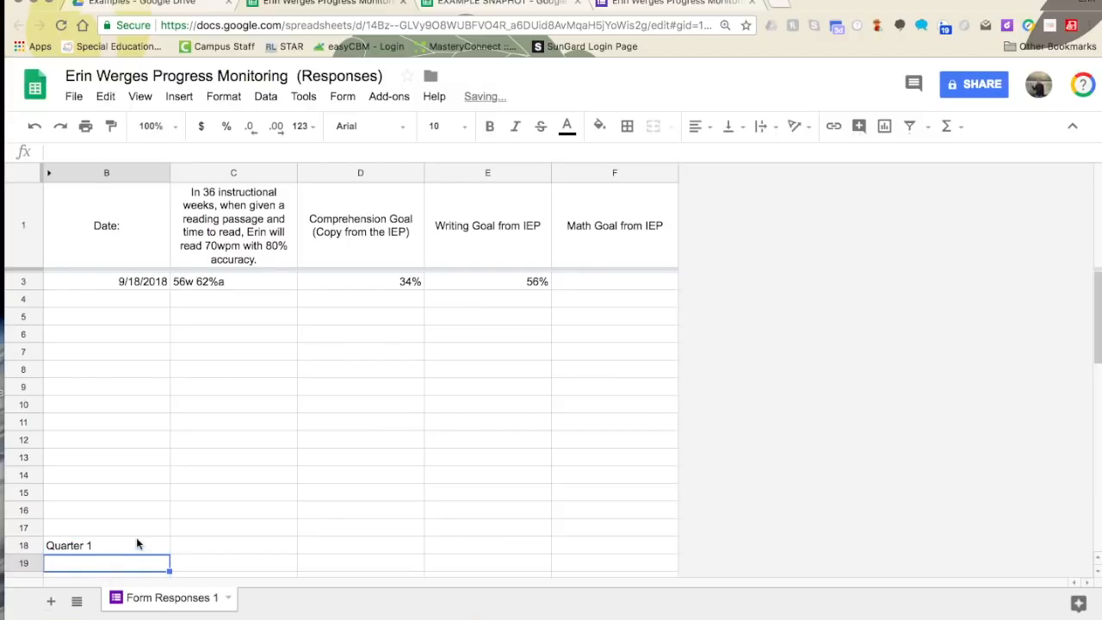
- Fill the Quarter 1 row, B18 to F18, with yellow
{"action": "left_click_drag", "start_coordinate": [135, 545], "coordinate": [595, 549]}
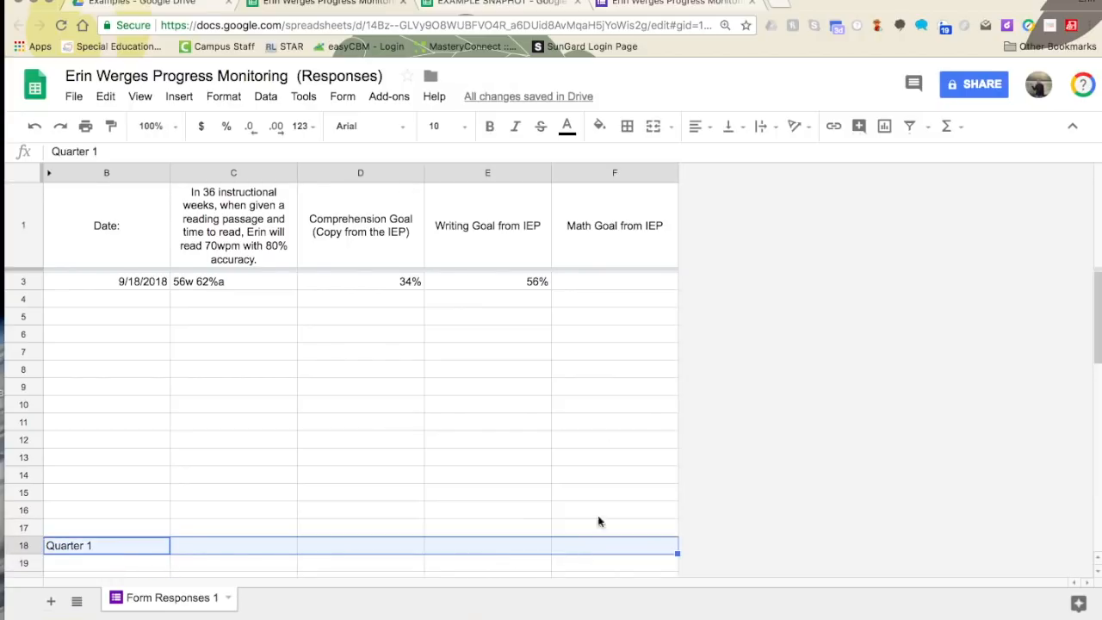
{"action": "left_click", "coordinate": [599, 125]}
{"action": "left_click", "coordinate": [652, 201]}
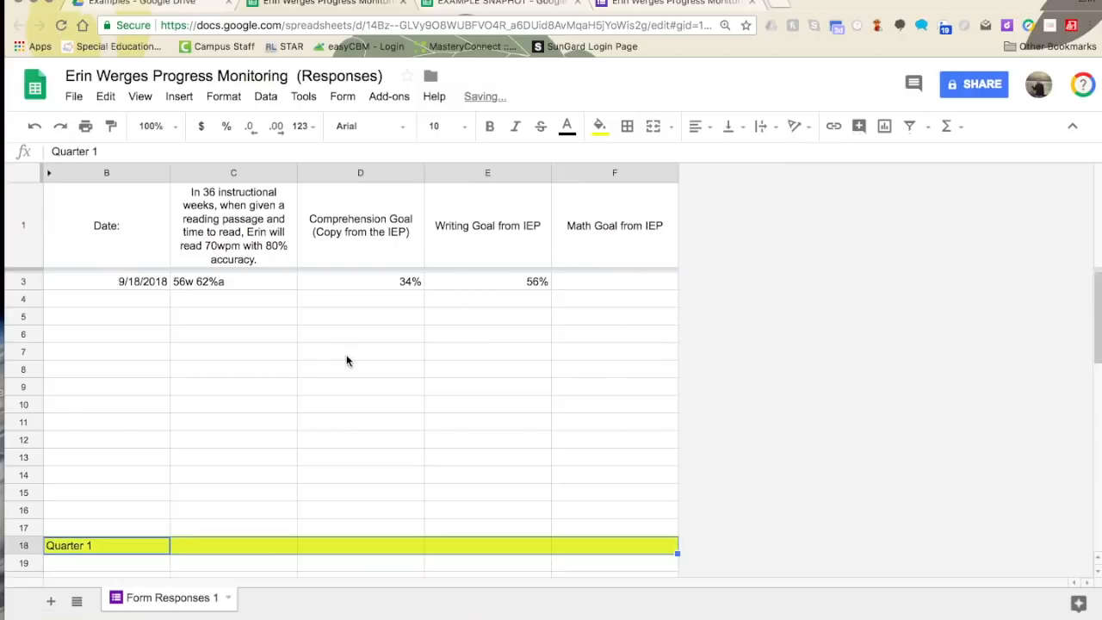
{"action": "left_click", "coordinate": [348, 357]}
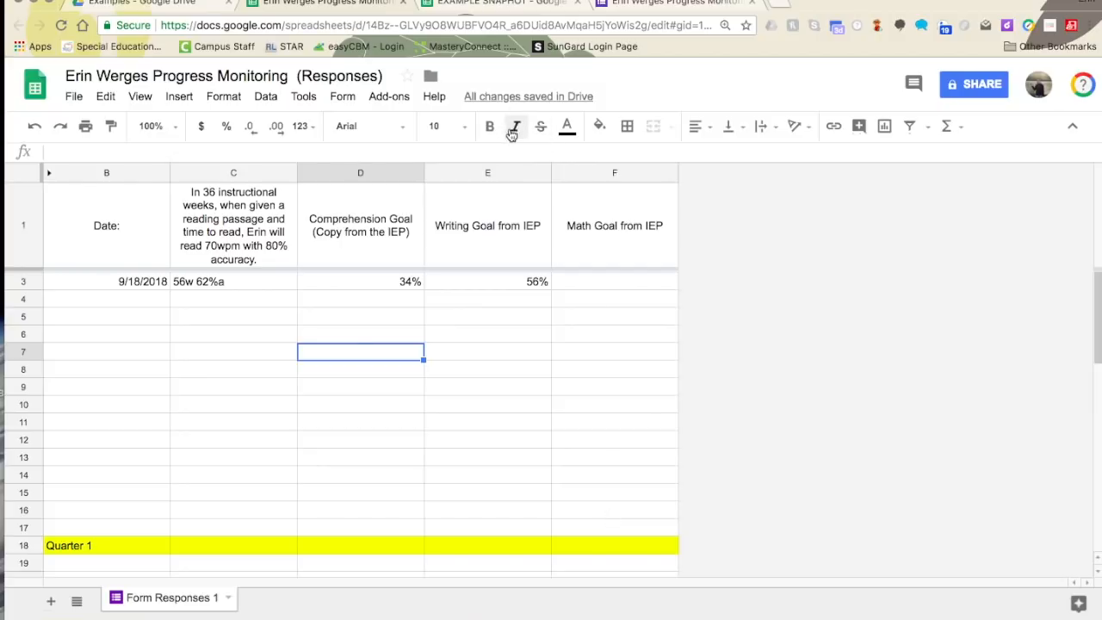
{"action": "left_click", "coordinate": [649, 4]}
- Start another form response, then close the blank form, EXAMPLE SNAPHOT and responses tabs
{"action": "left_click", "coordinate": [379, 338]}
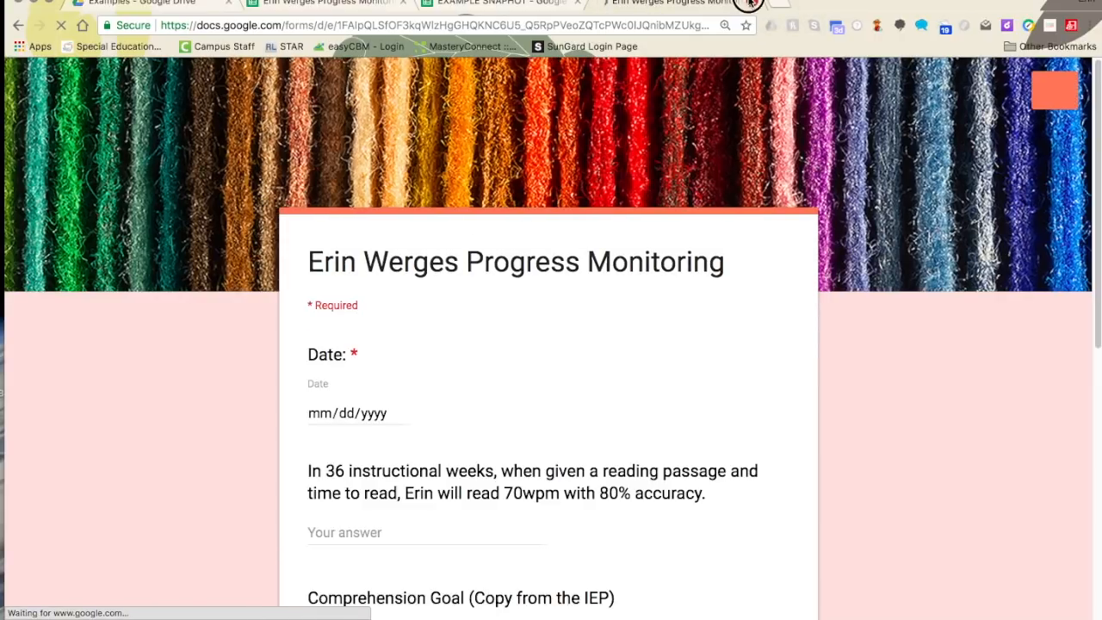
{"action": "left_click", "coordinate": [750, 3]}
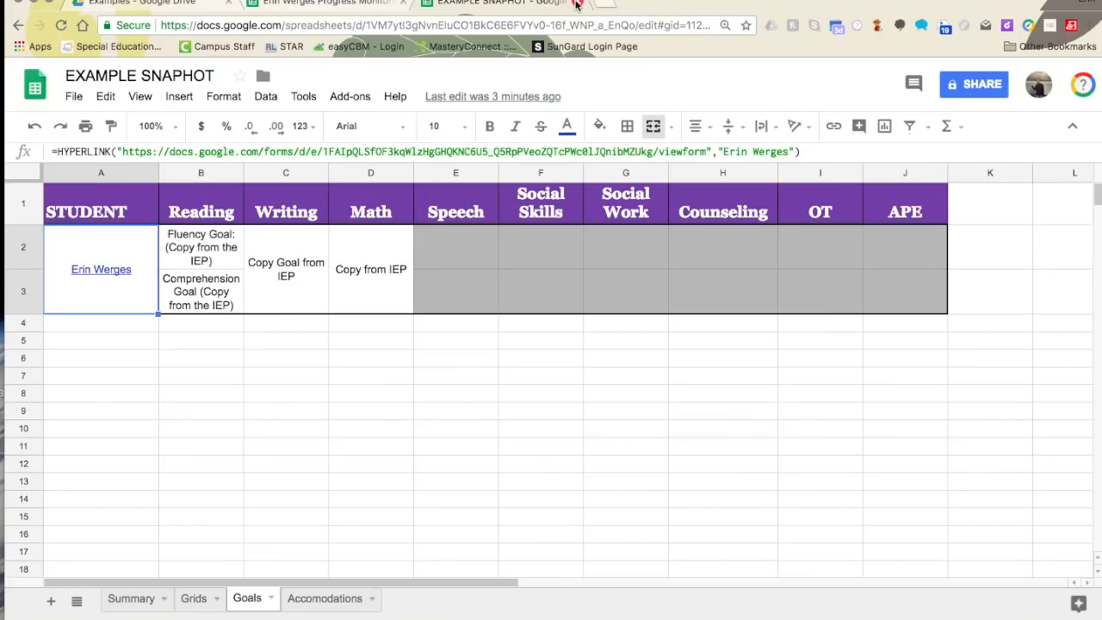
{"action": "left_click", "coordinate": [576, 3]}
{"action": "left_click", "coordinate": [402, 3]}
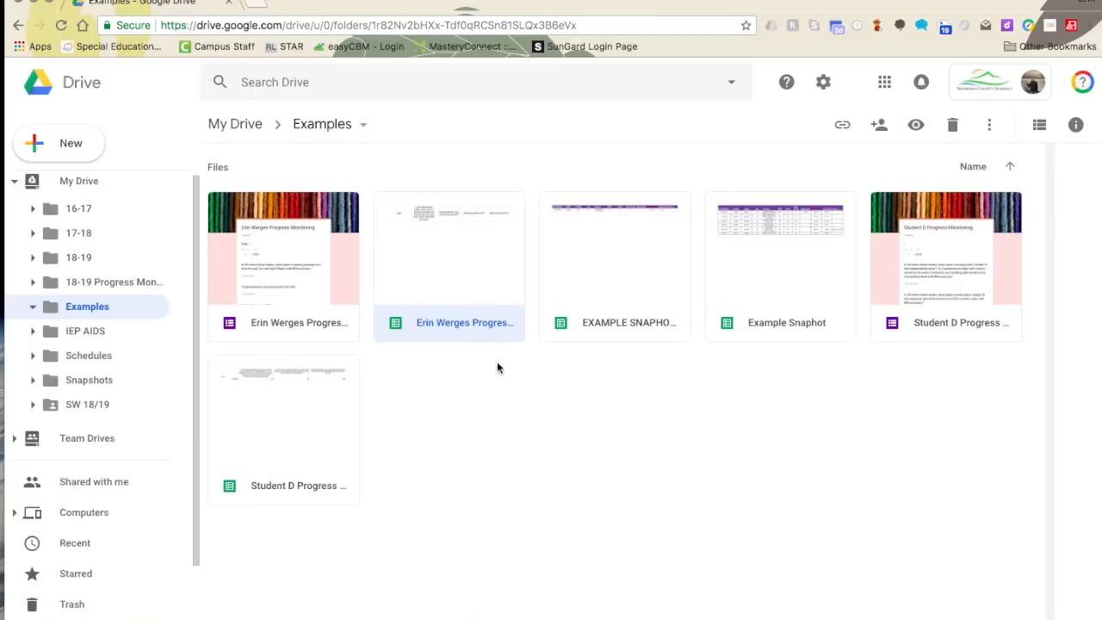
- Open EXAMPLE SNAPHOT from Drive and follow the student-name link in Goals cell A2
{"action": "double_click", "coordinate": [643, 316]}
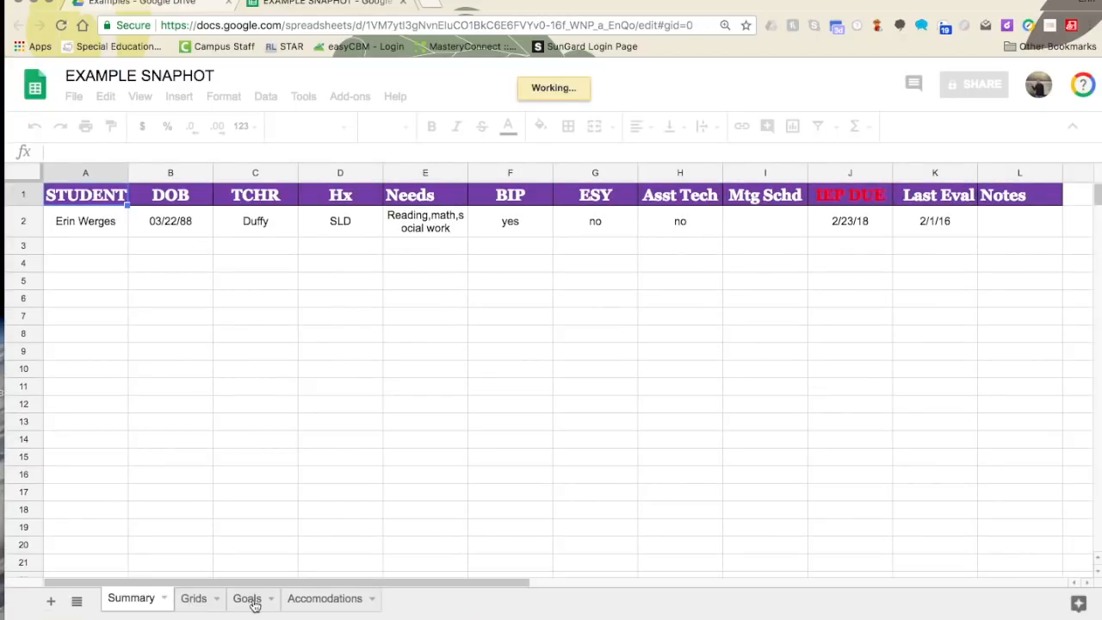
{"action": "left_click", "coordinate": [256, 602]}
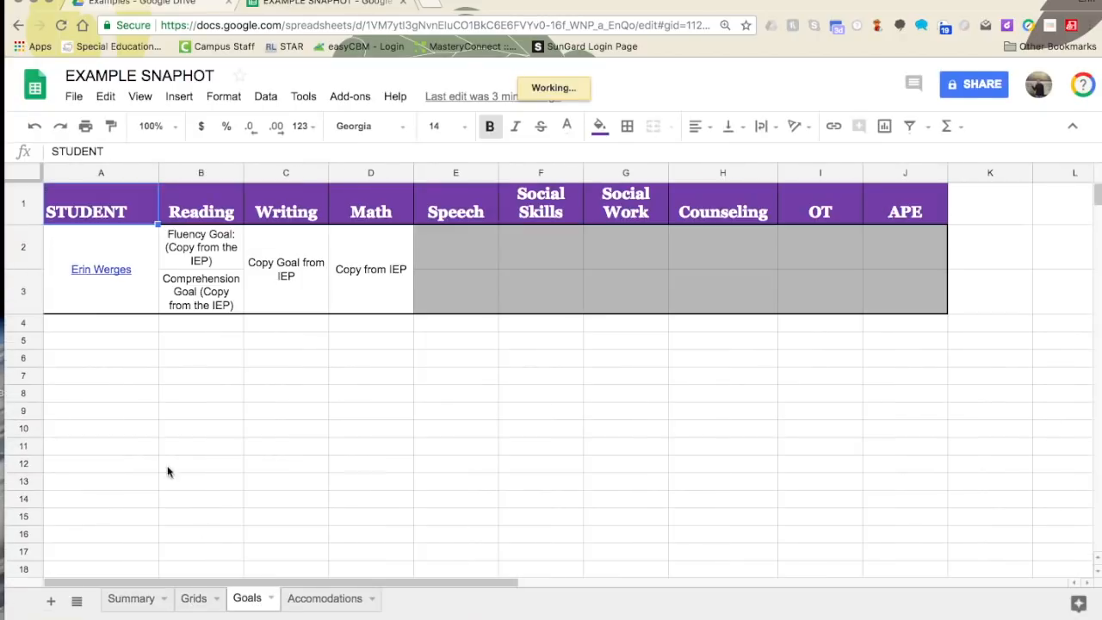
{"action": "left_click", "coordinate": [110, 270]}
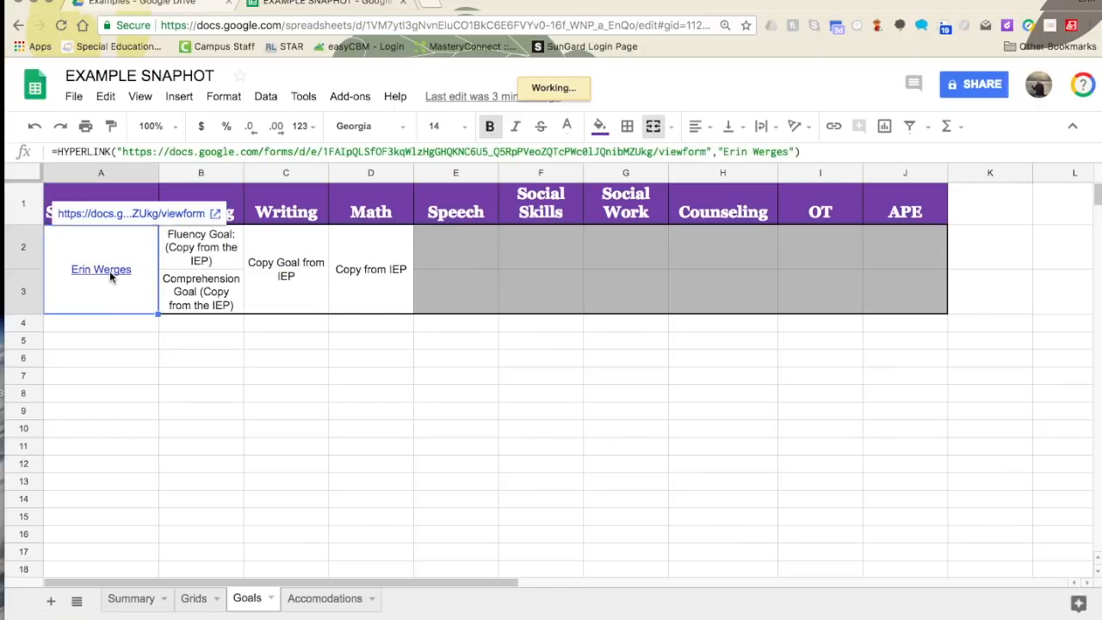
{"action": "left_click", "coordinate": [133, 215]}
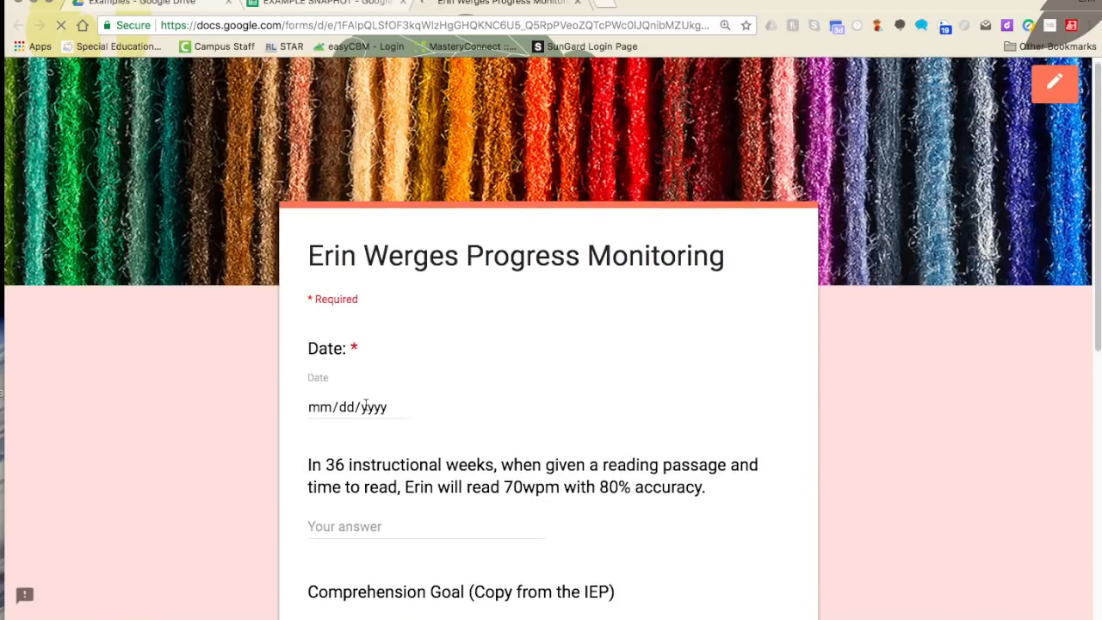
- Date the response 10/02/2018 and answer the reading fluency goal with 78w 76%
{"action": "left_click", "coordinate": [375, 408]}
{"action": "left_click", "coordinate": [398, 407]}
{"action": "left_click", "coordinate": [384, 568]}
{"action": "left_click", "coordinate": [367, 532]}
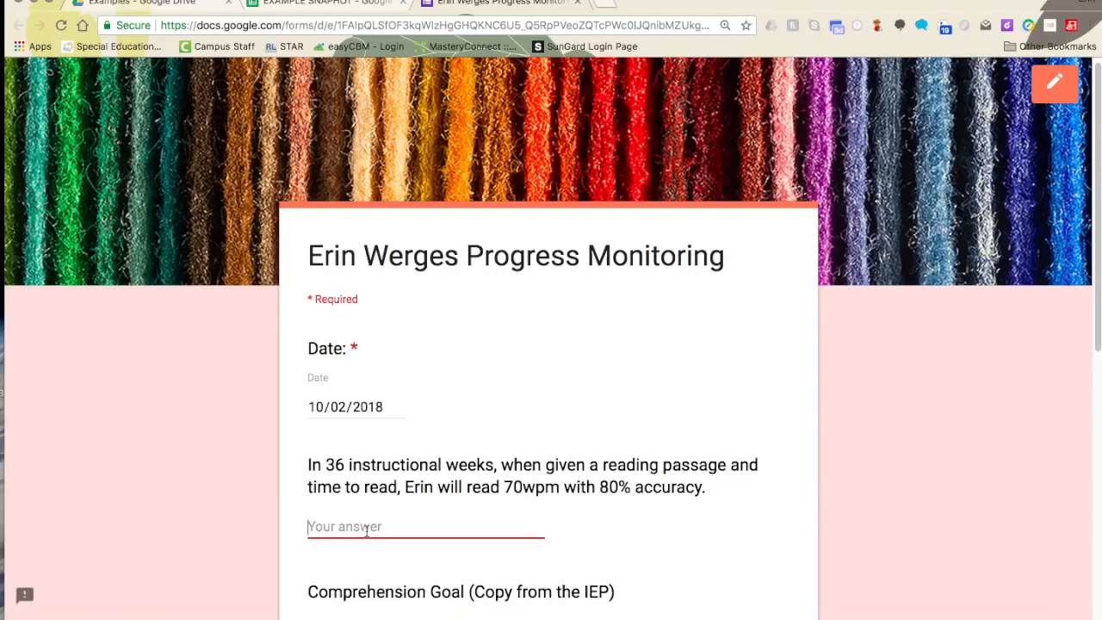
{"action": "type", "text": "78w 76%"}
- Enter 56% comprehension, 78% writing and 34% math, then submit the response
{"action": "scroll", "coordinate": [388, 513], "scroll_direction": "down", "scroll_amount": 3}
{"action": "left_click", "coordinate": [342, 440]}
{"action": "type", "text": "563"}
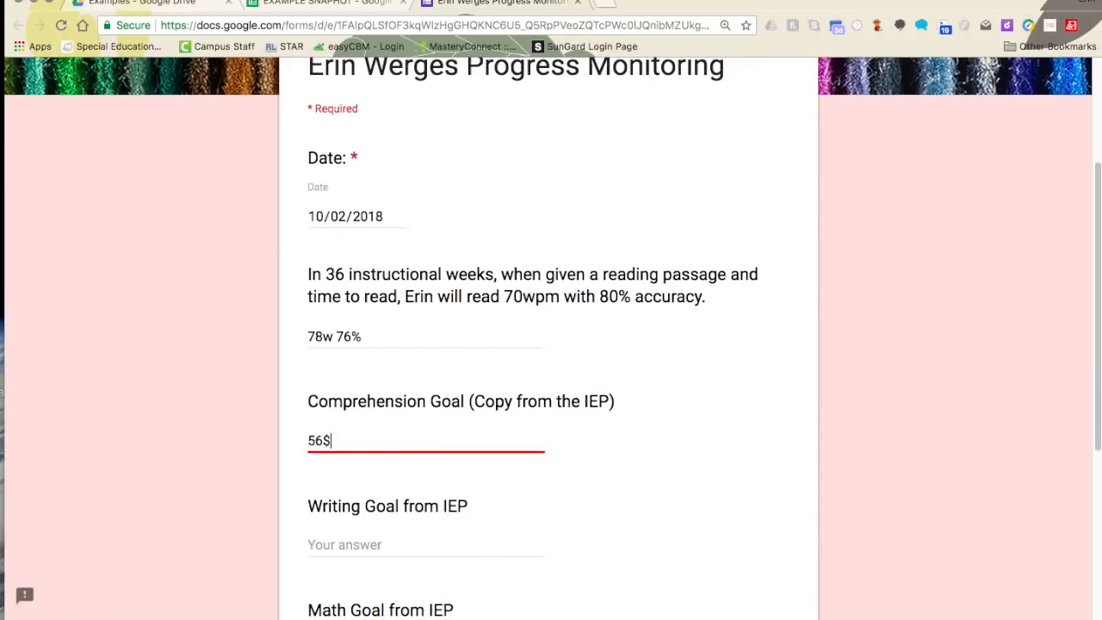
{"action": "key", "text": "BackSpace"}
{"action": "type", "text": "%"}
{"action": "scroll", "coordinate": [341, 440], "scroll_direction": "down", "scroll_amount": 1}
{"action": "left_click", "coordinate": [318, 514]}
{"action": "type", "text": "78%"}
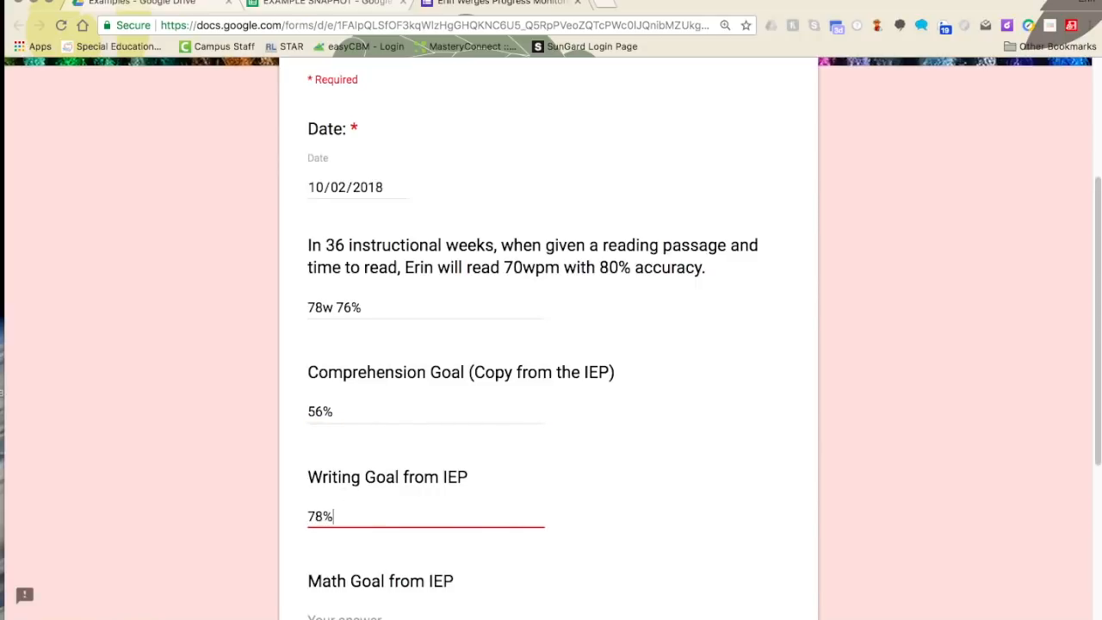
{"action": "scroll", "coordinate": [340, 500], "scroll_direction": "down", "scroll_amount": 3}
{"action": "left_click", "coordinate": [340, 497]}
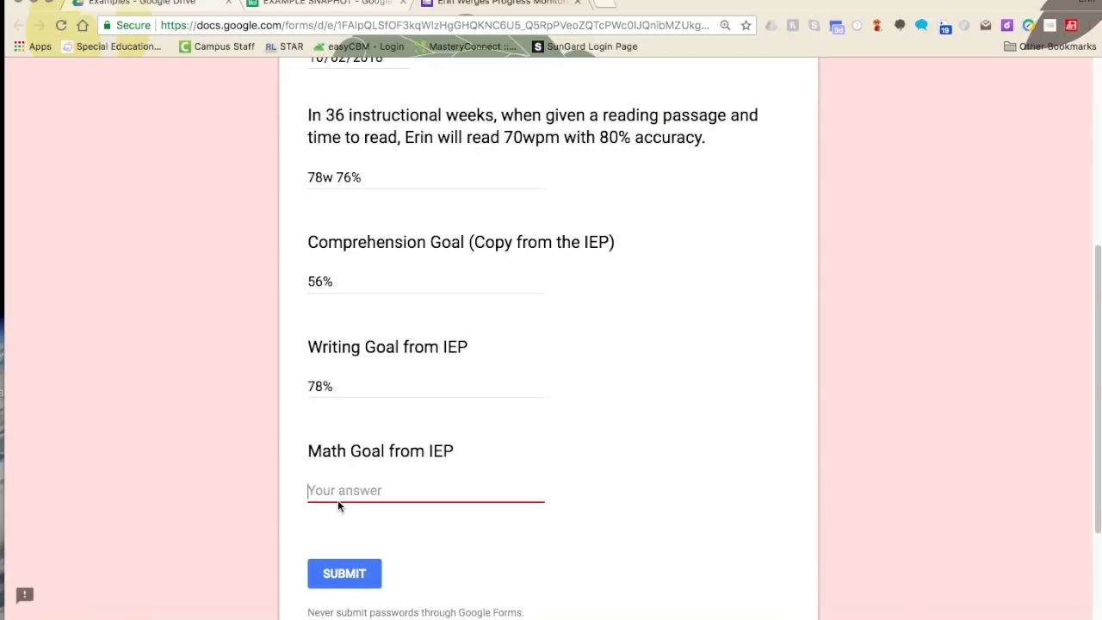
{"action": "type", "text": "34%"}
{"action": "left_click", "coordinate": [359, 577]}
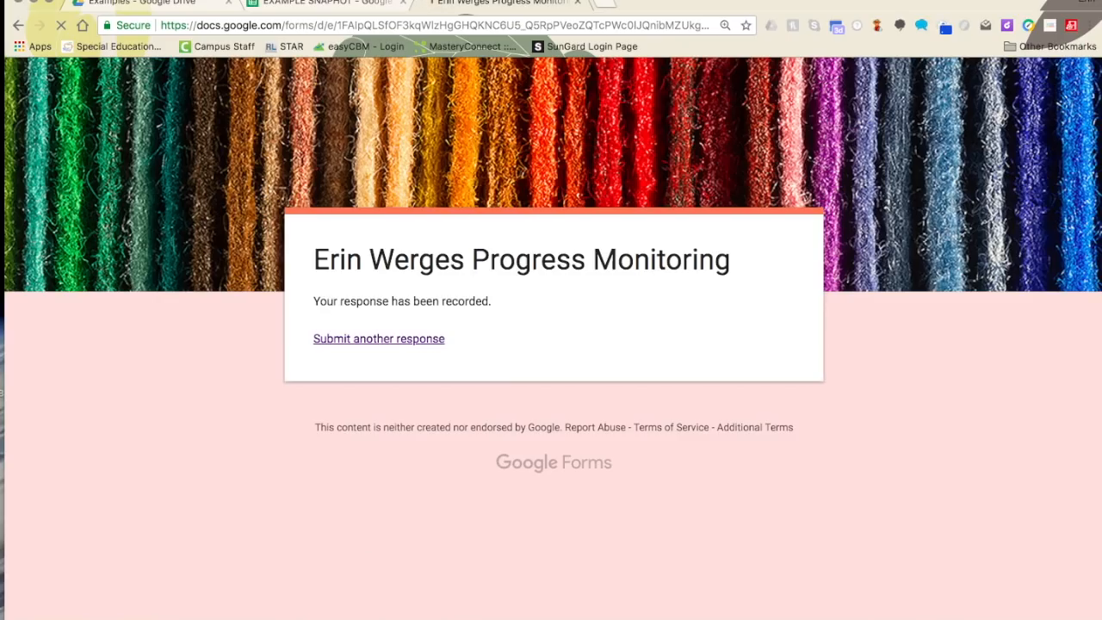
- Open the form responses spreadsheet to check the 10/2/2018 row, then return to EXAMPLE SNAPHOT
{"action": "left_click", "coordinate": [150, 5]}
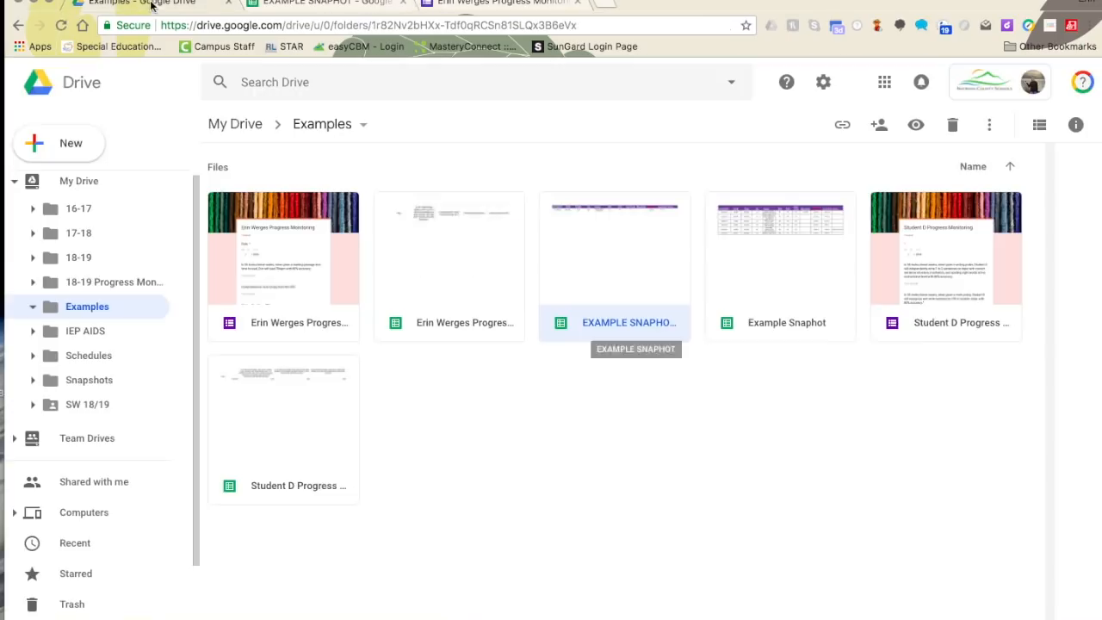
{"action": "double_click", "coordinate": [428, 312]}
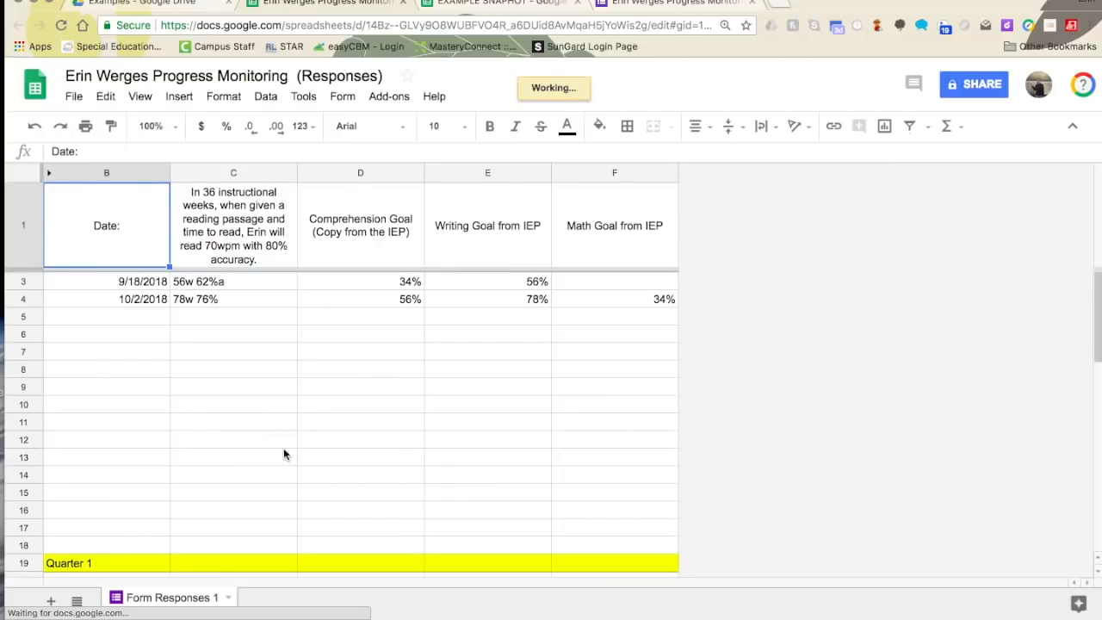
{"action": "left_click", "coordinate": [635, 5]}
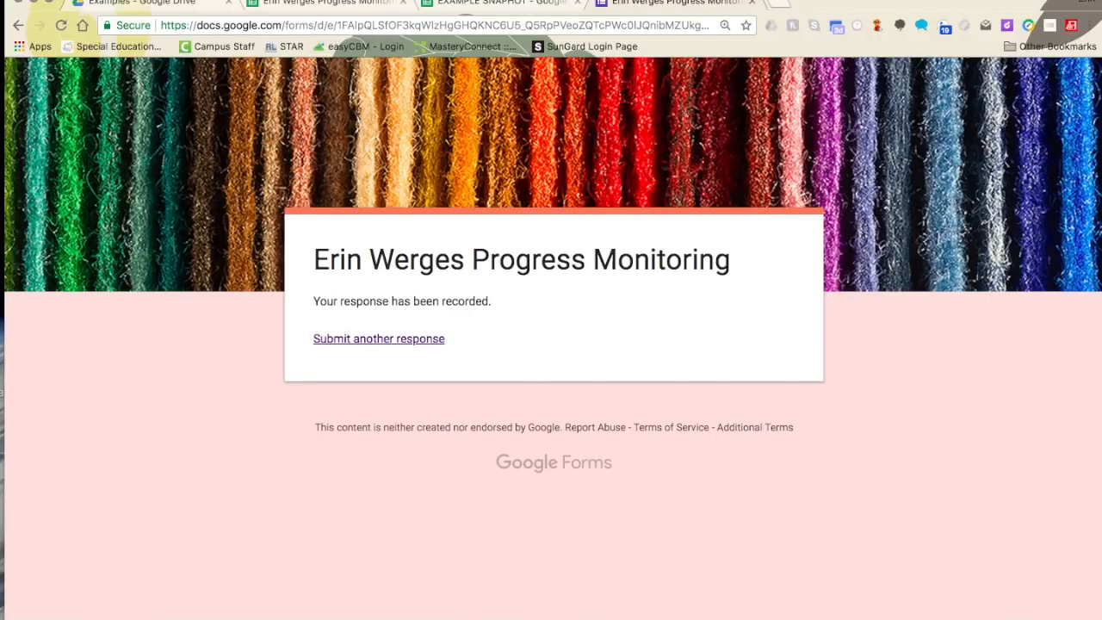
{"action": "left_click", "coordinate": [493, 7]}
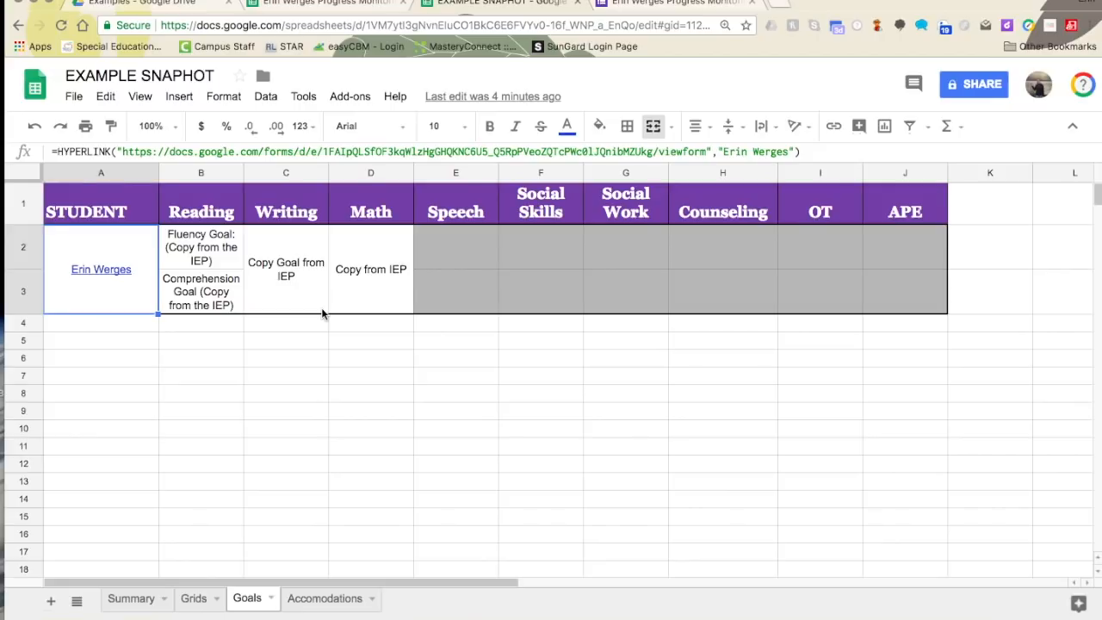
- Share EXAMPLE SNAPHOT by adding the student's contact as a recipient and sending
{"action": "left_click", "coordinate": [957, 90]}
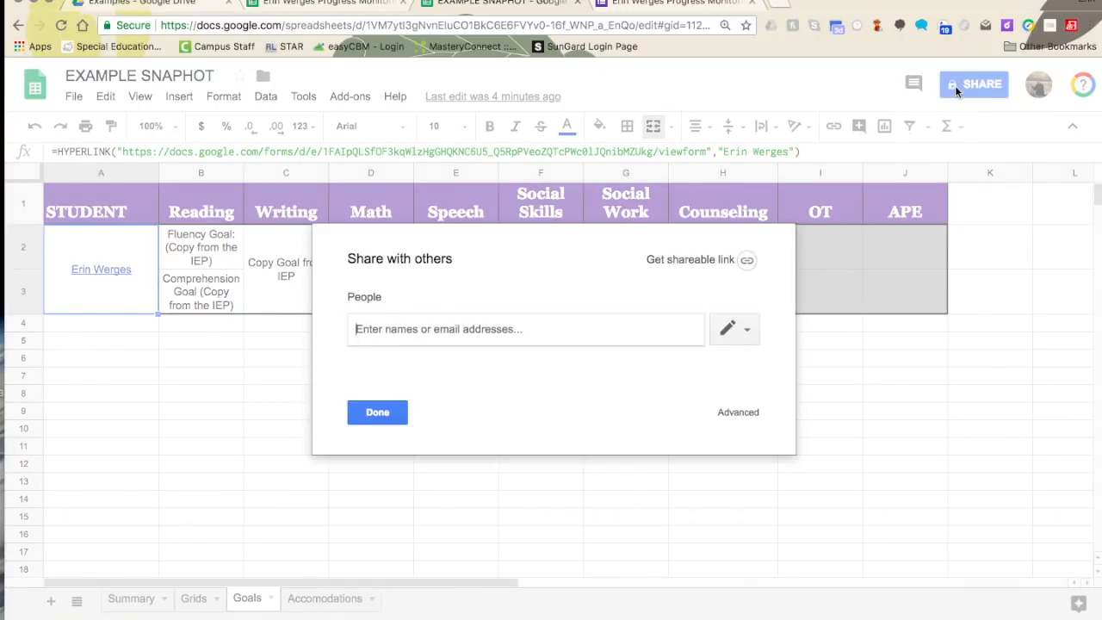
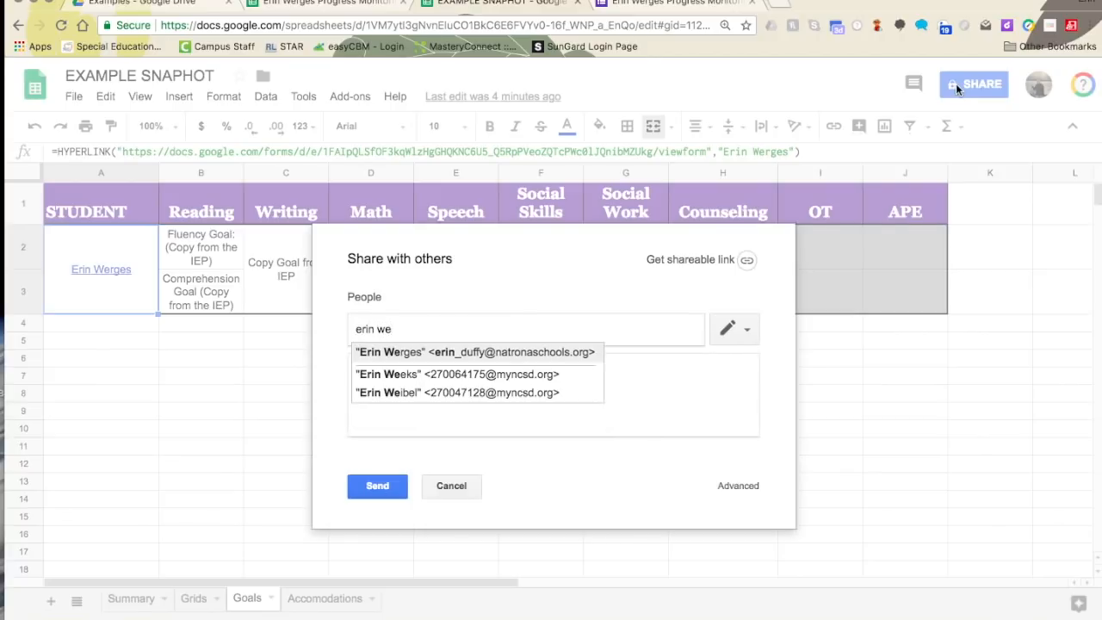
{"action": "key", "text": "Return"}
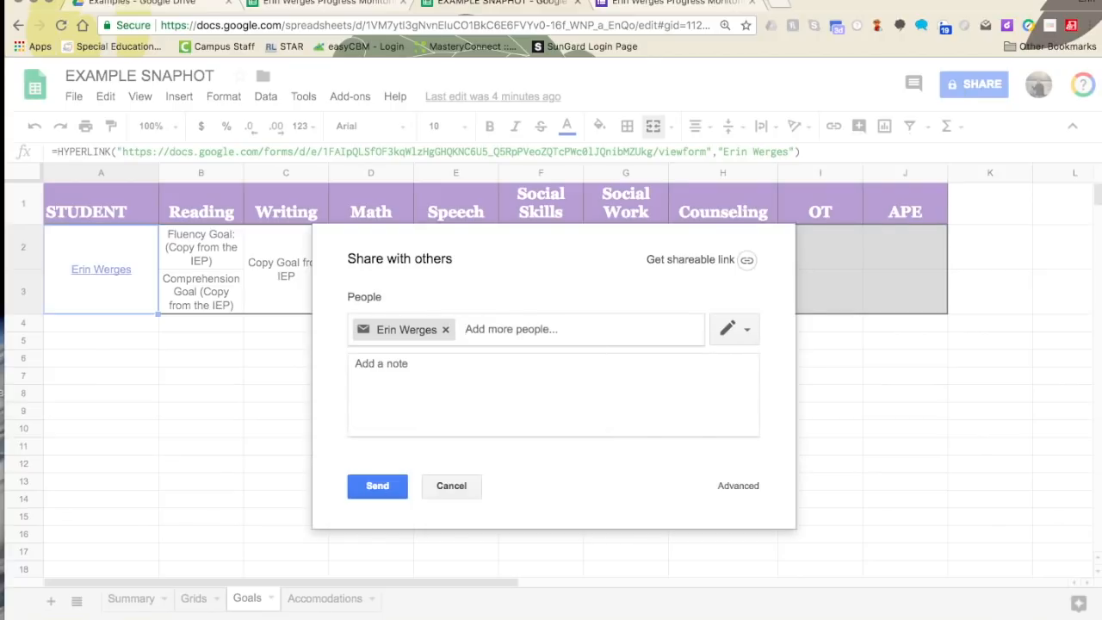
{"action": "left_click", "coordinate": [375, 479]}
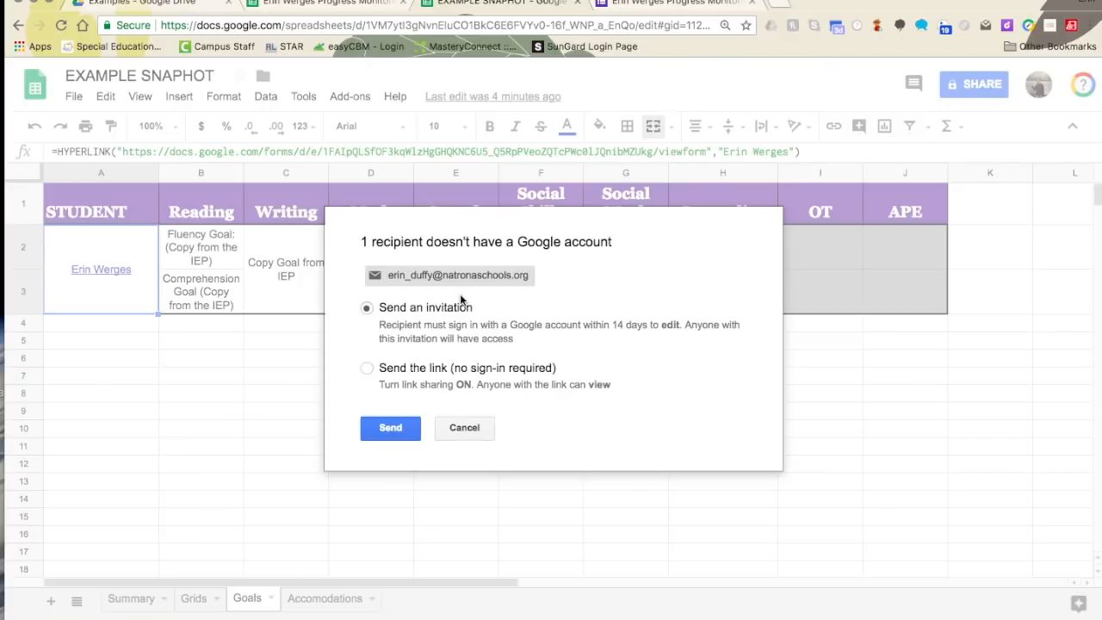
- Cancel the no-account warning and the recipient, then close sharing on the Summary sheet
{"action": "left_click", "coordinate": [461, 428]}
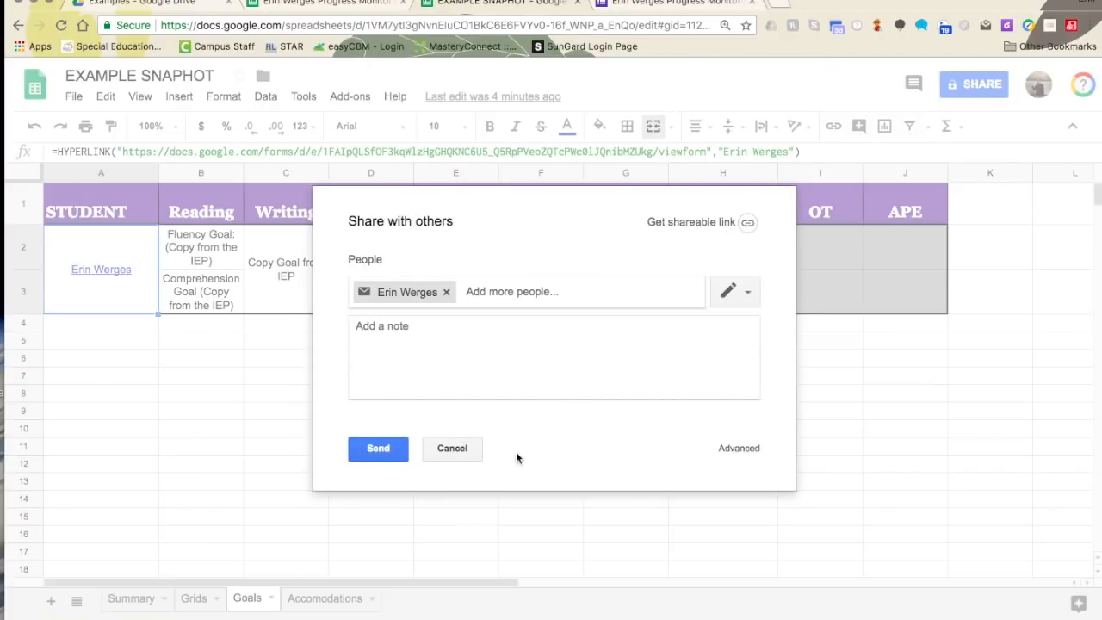
{"action": "left_click", "coordinate": [456, 448]}
{"action": "left_click", "coordinate": [752, 438]}
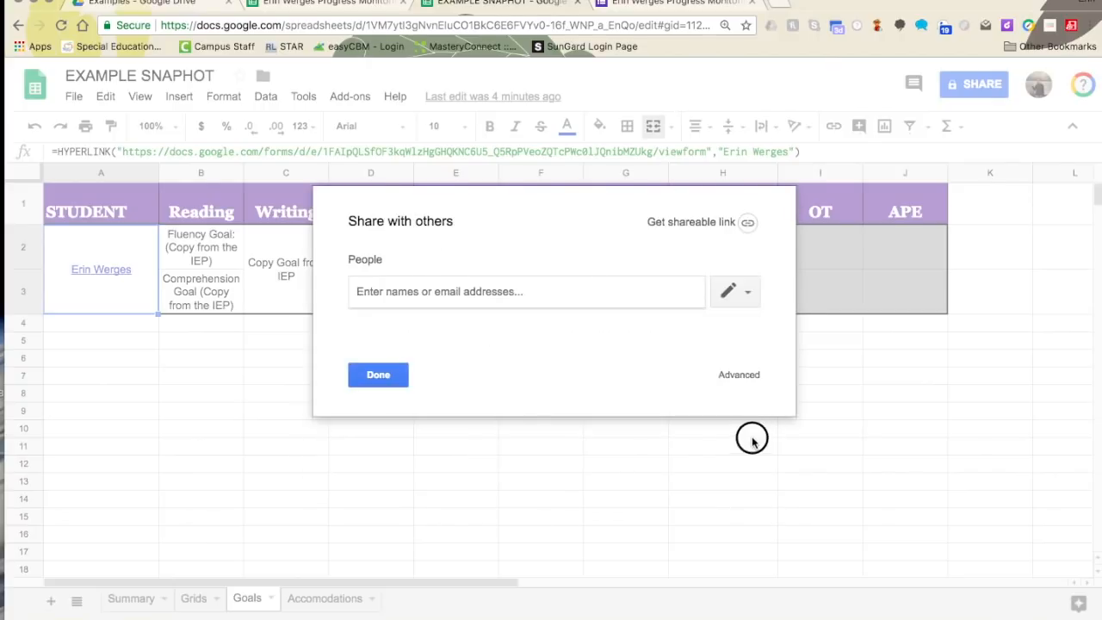
{"action": "left_click", "coordinate": [18, 25]}
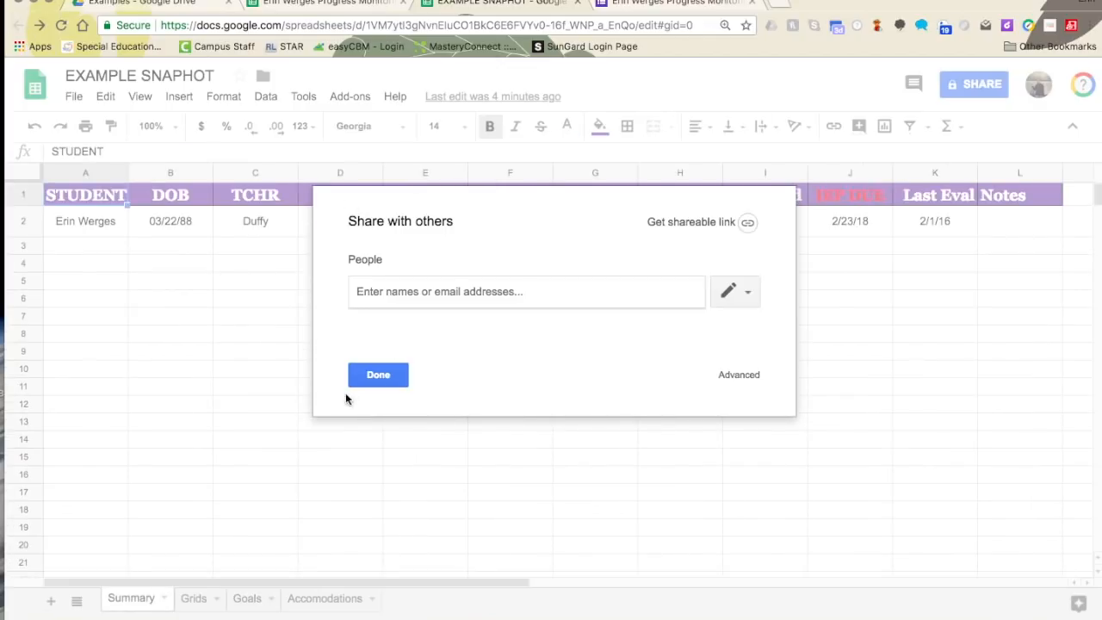
{"action": "left_click", "coordinate": [374, 380]}
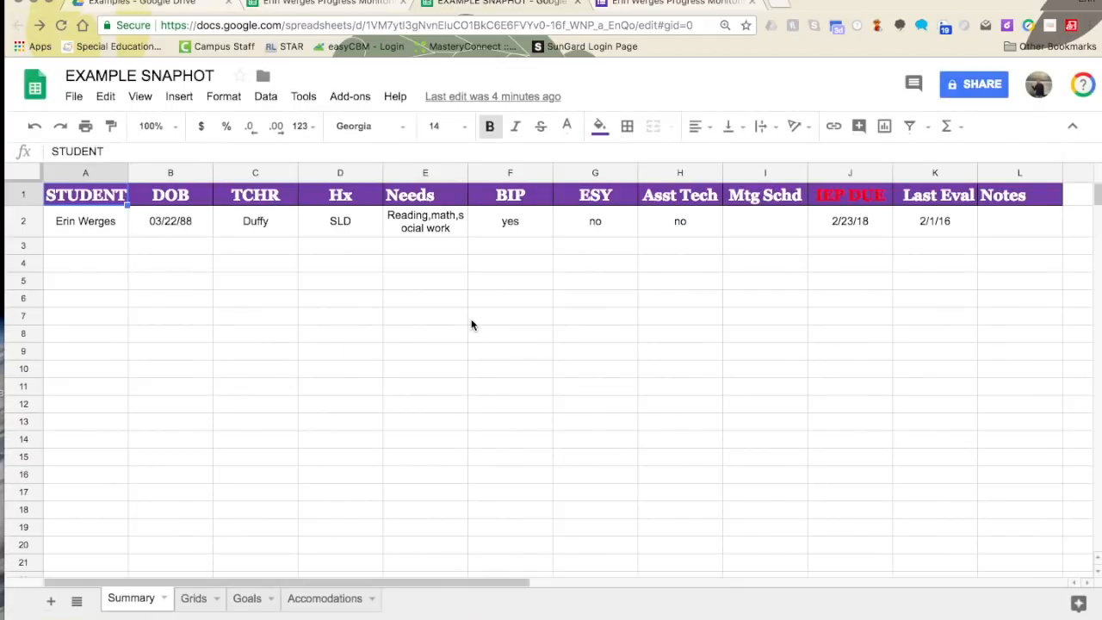